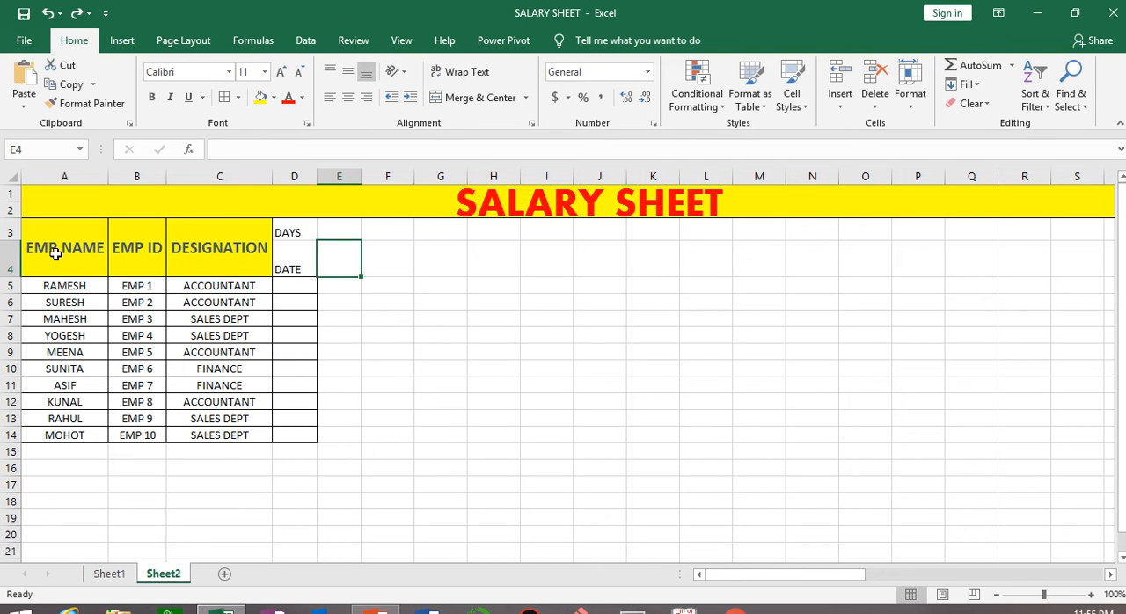
left_click_drag(55, 254, 249, 431)
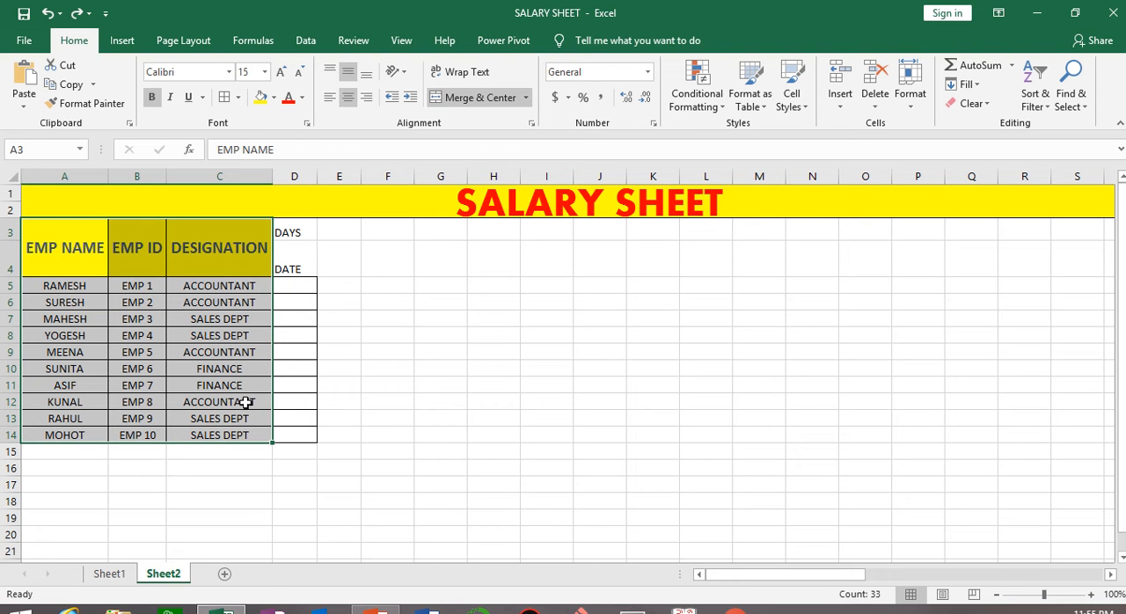
left_click(155, 318)
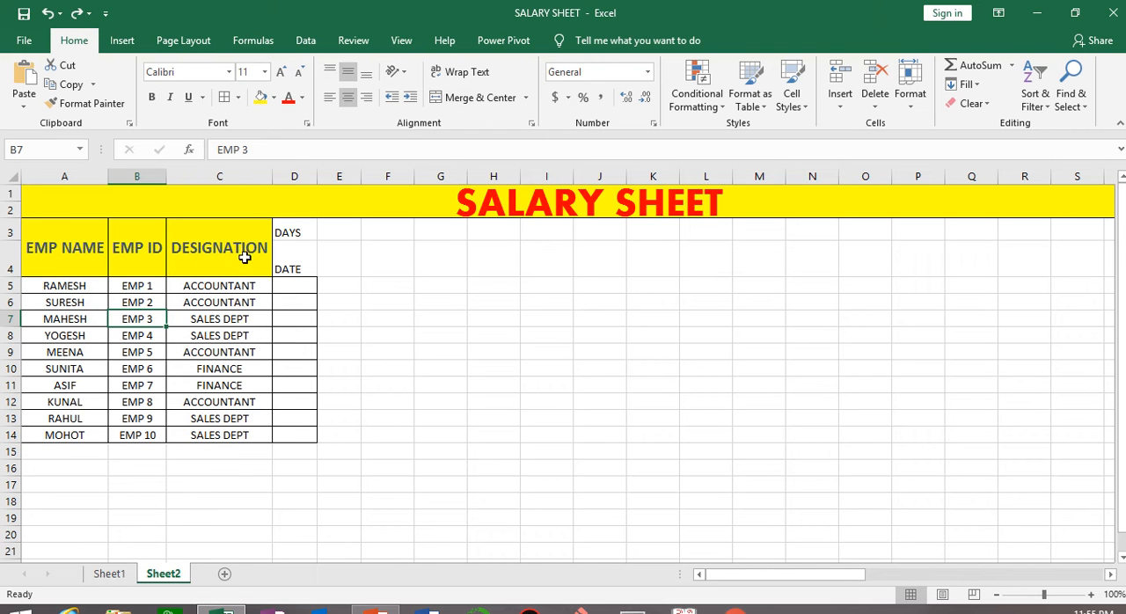
left_click(245, 257)
left_click(311, 234)
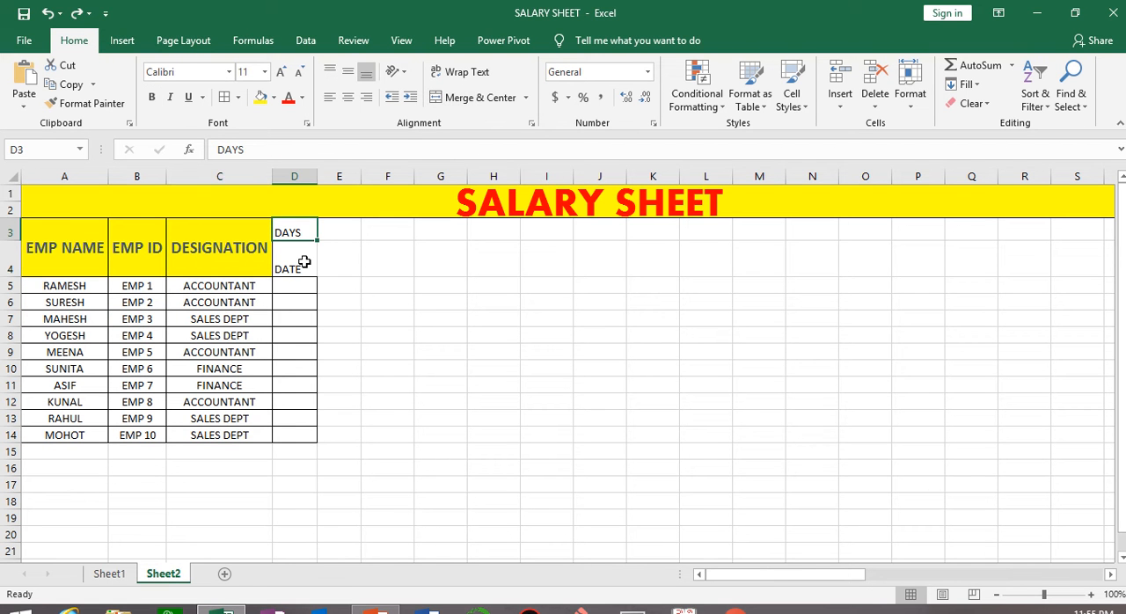
left_click(305, 260)
left_click(307, 230)
Enter 1 and 2 beside the DATE header, starting in E4, and fill the series along row 4 to 31 in AI4.
left_click(355, 268)
type("1")
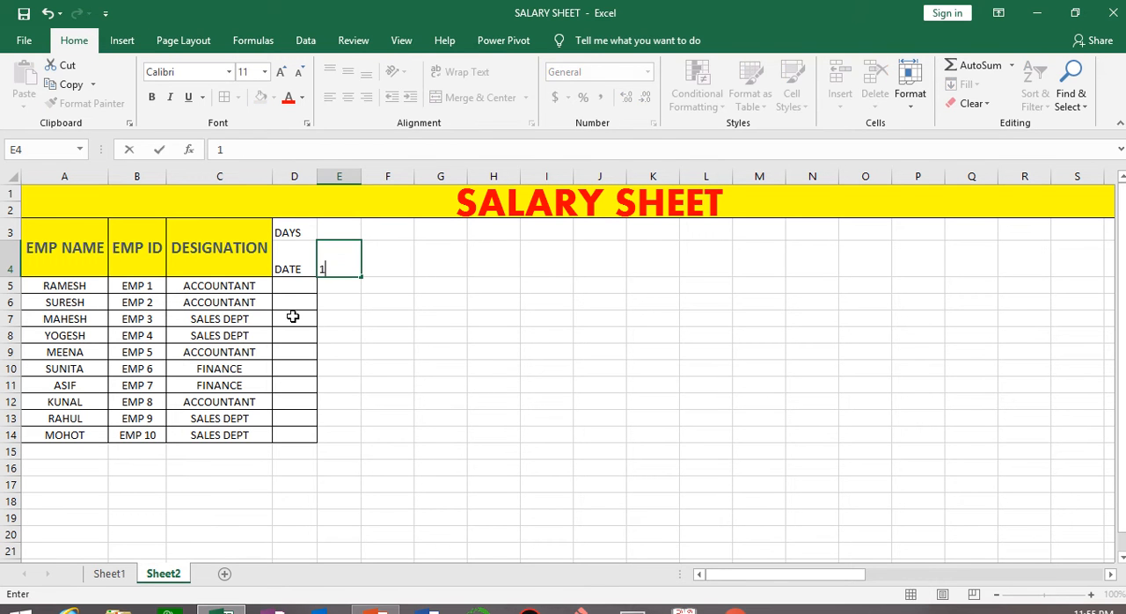
key("Tab")
type("2")
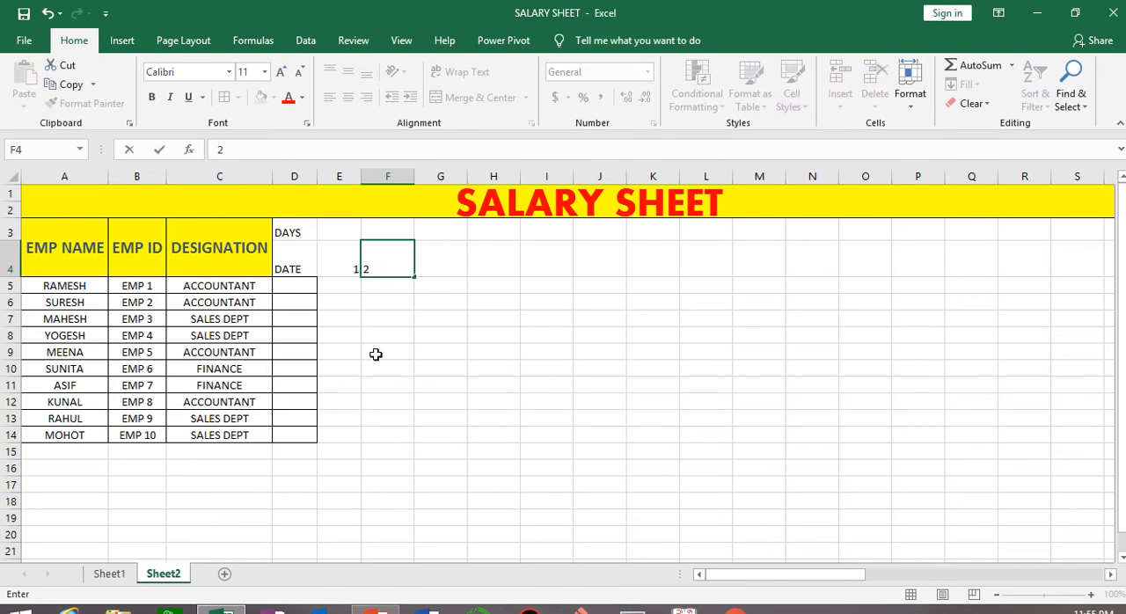
left_click(559, 380)
left_click(349, 256)
left_click_drag(349, 256, 1052, 270)
left_click_drag(925, 578, 680, 568)
Enter MON in E3 beside the DAYS header and fill the weekday series along row 3 to column AI.
left_click(334, 231)
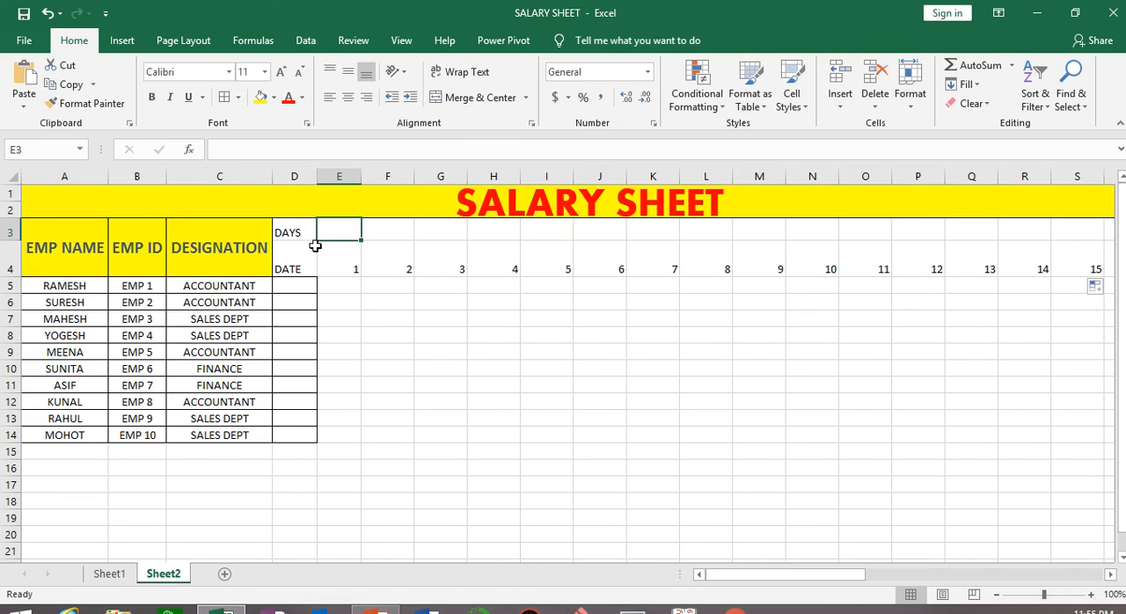
type("MON")
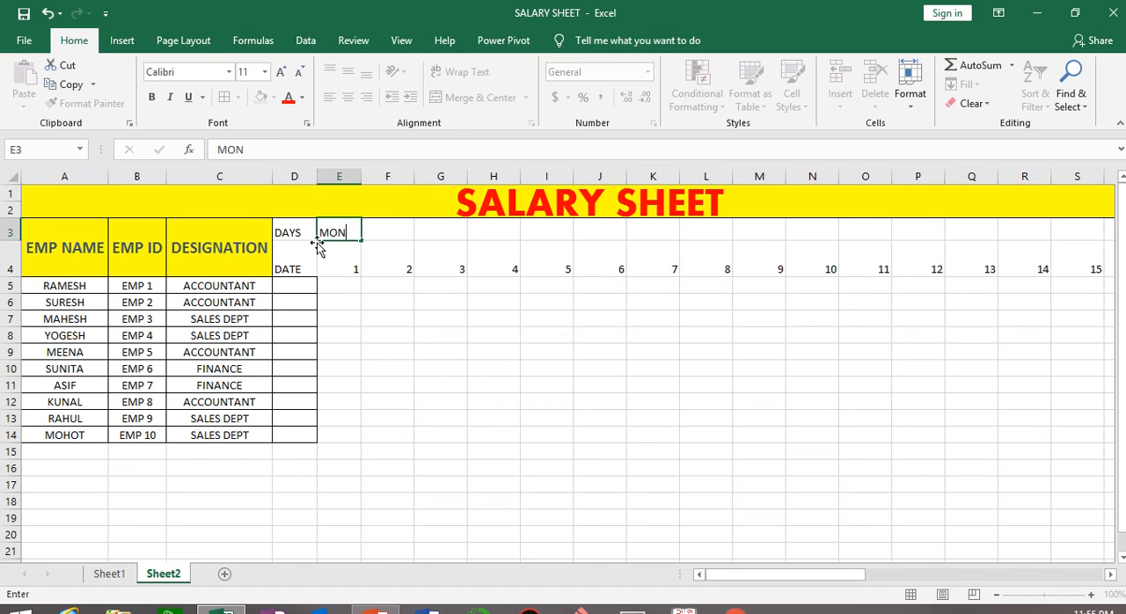
key("Tab")
left_click(328, 227)
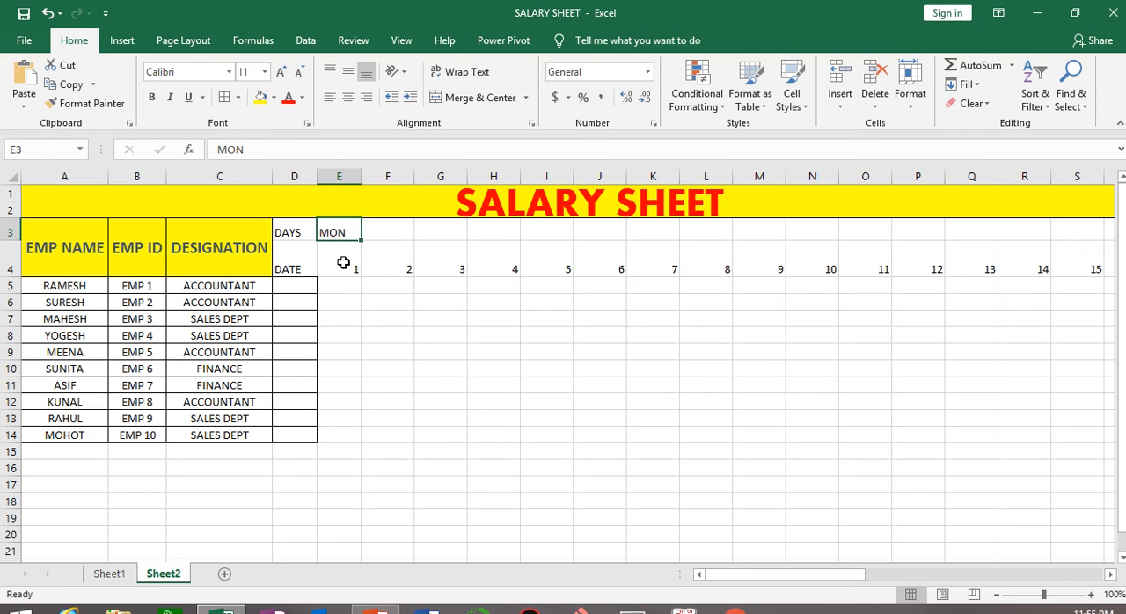
left_click_drag(363, 242, 959, 225)
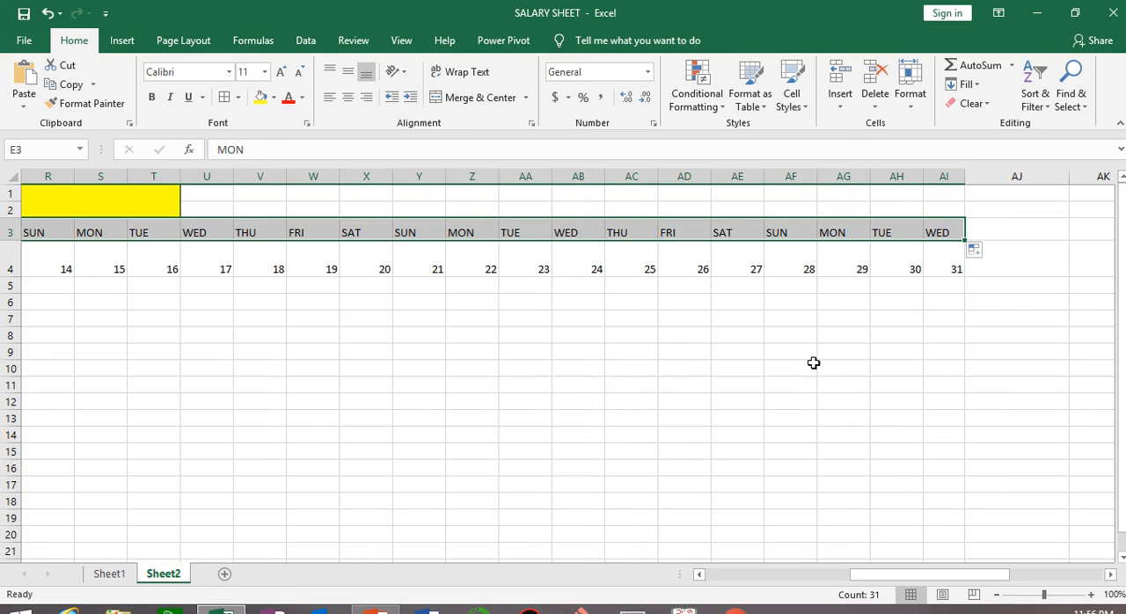
left_click_drag(909, 575, 748, 576)
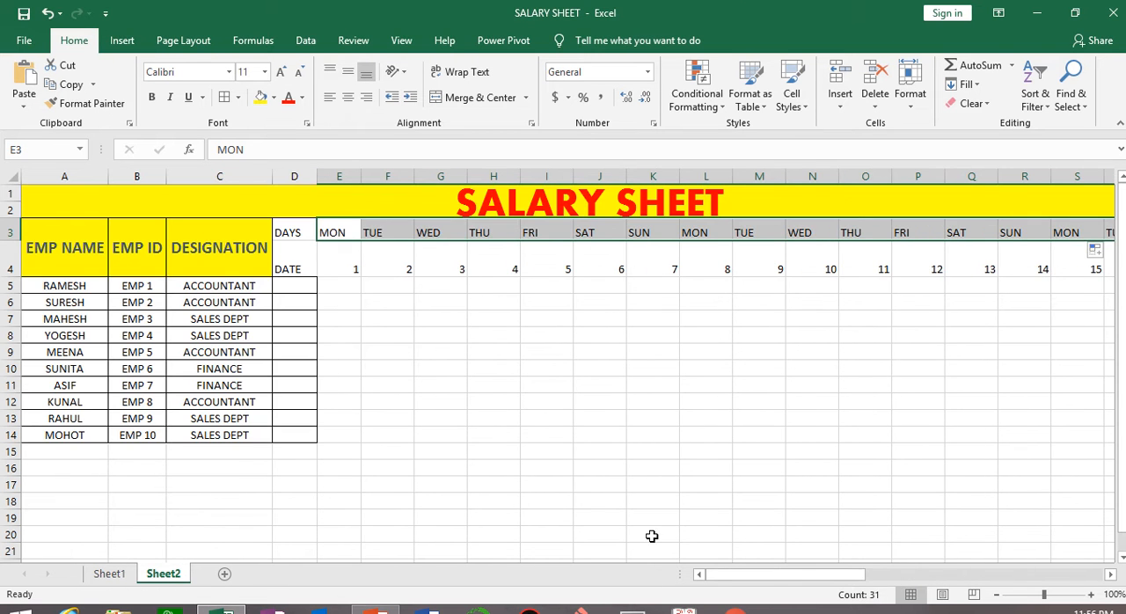
Undo the borders on the DAYS and DATE header cells D3:I4.
mouse_move(444, 9)
left_click(452, 46)
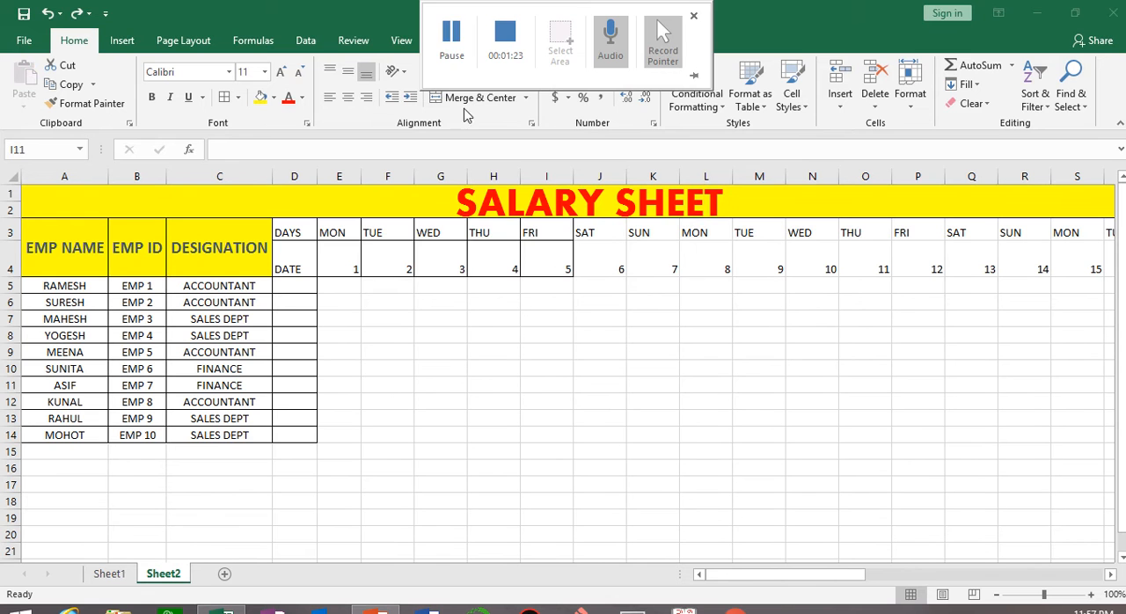
key("ctrl+z")
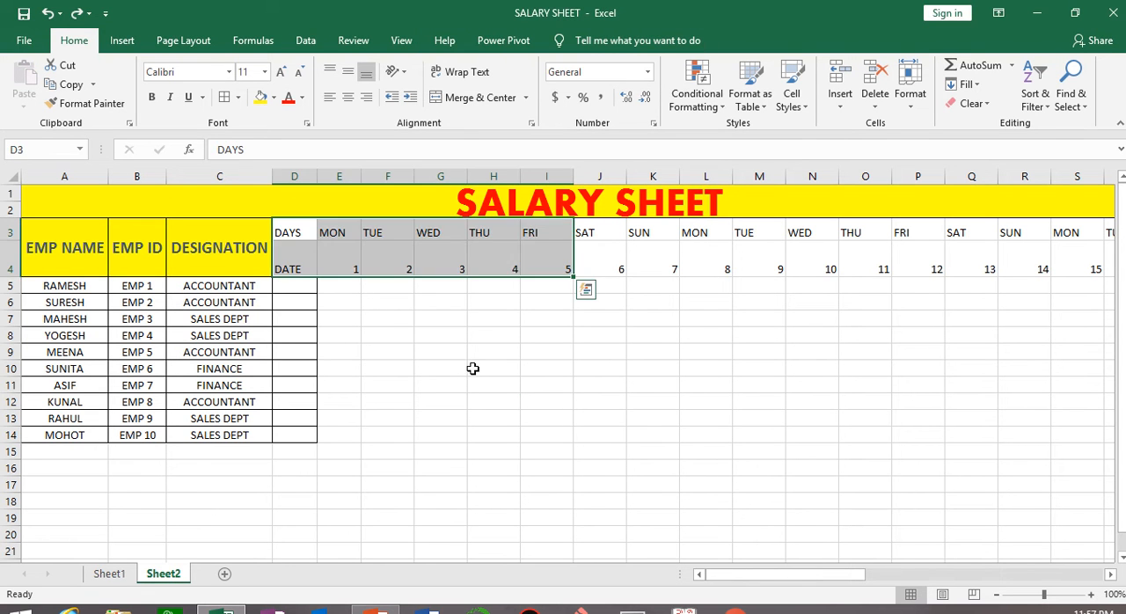
left_click(480, 369)
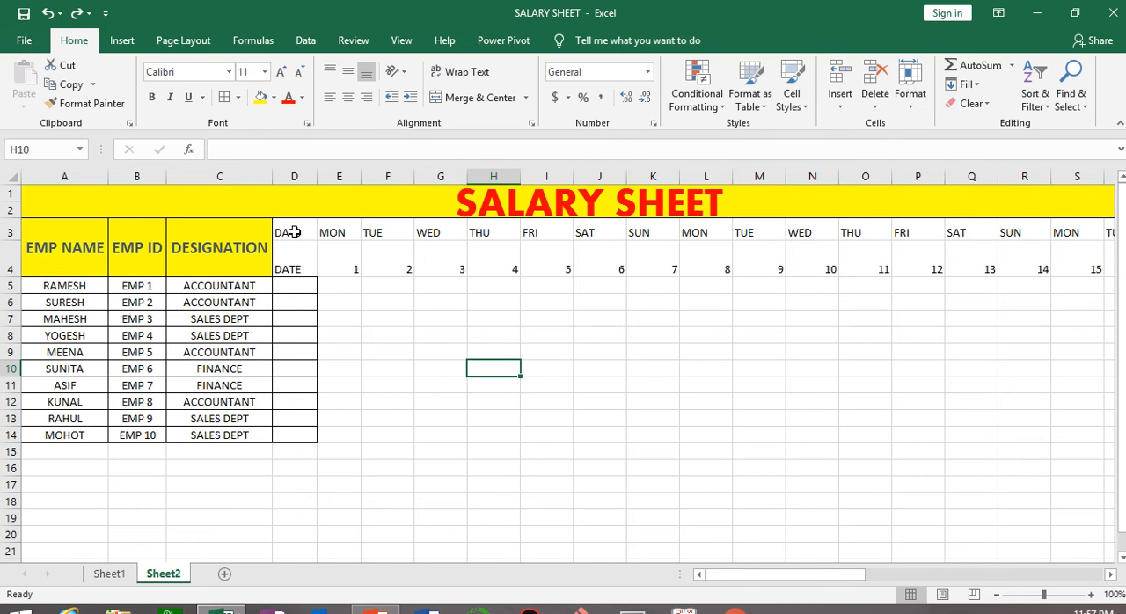
Apply the Heading 1 cell style to the whole DAYS and DATE header range, D3:AI4.
left_click_drag(294, 231, 392, 259)
key("ctrl+shift+Right")
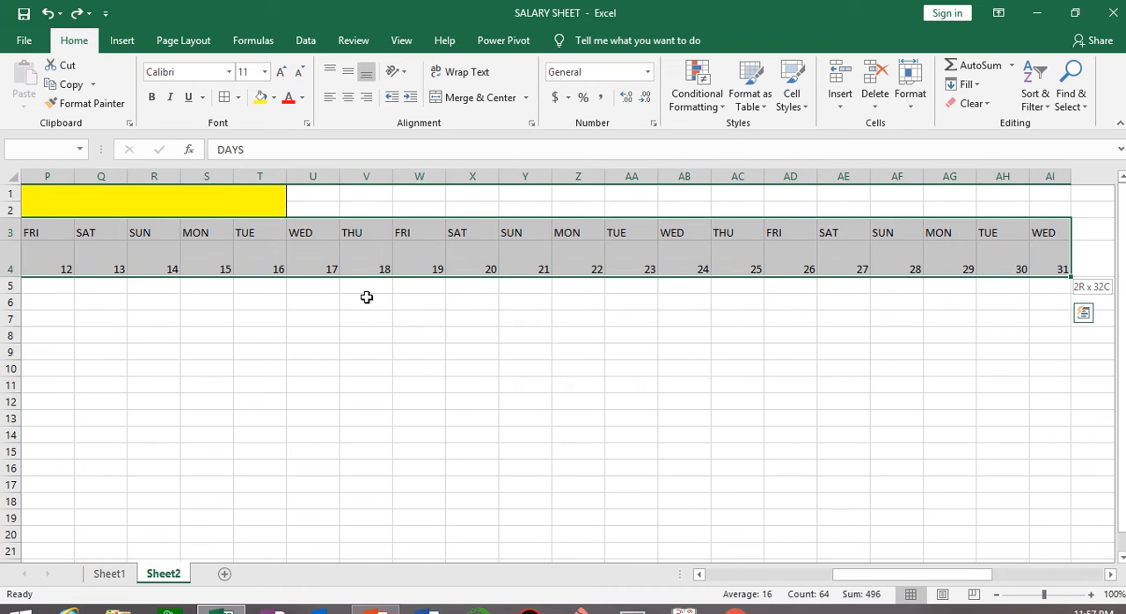
left_click_drag(851, 581, 721, 581)
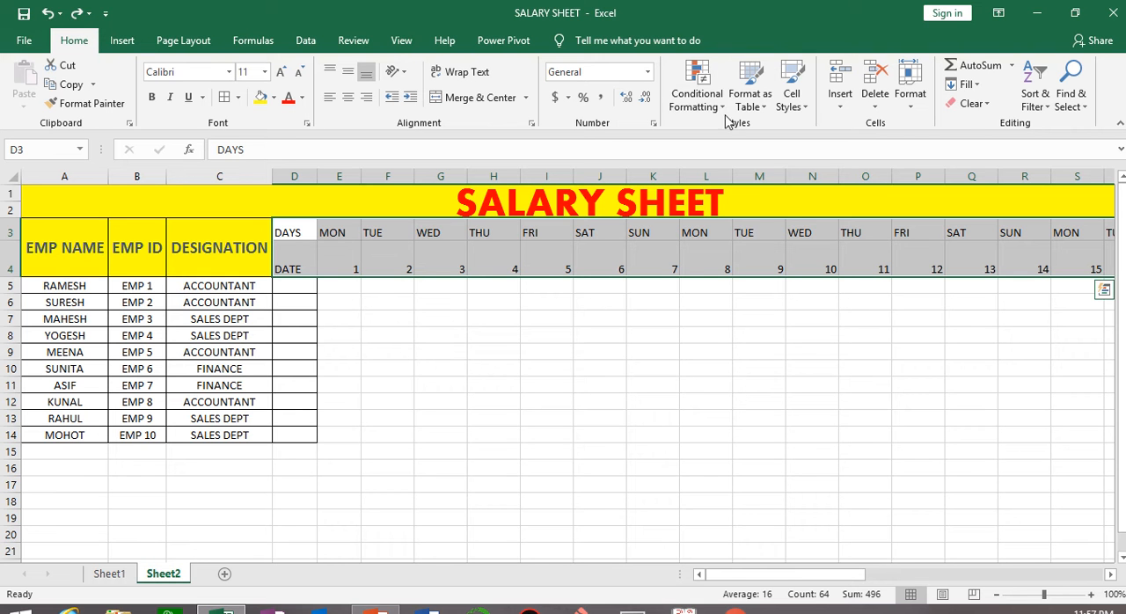
left_click(750, 100)
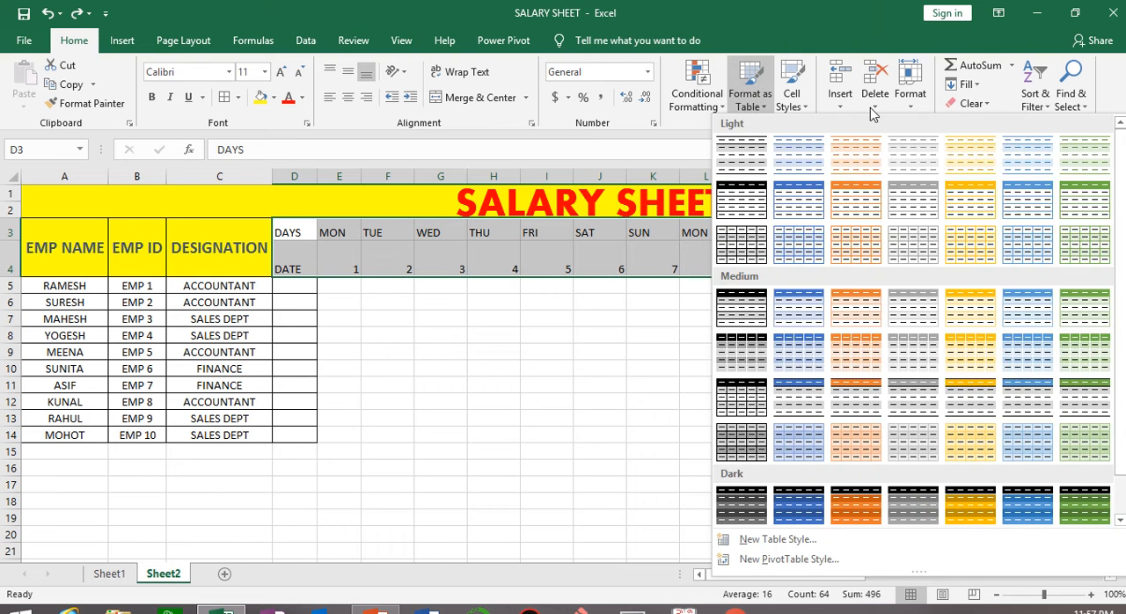
left_click(802, 106)
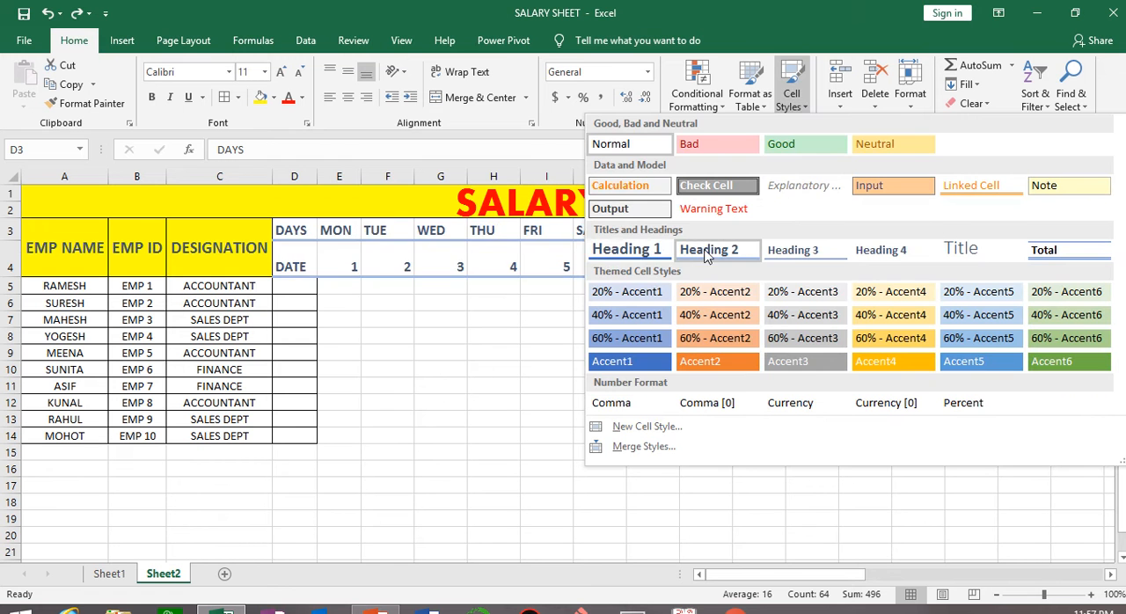
left_click(648, 253)
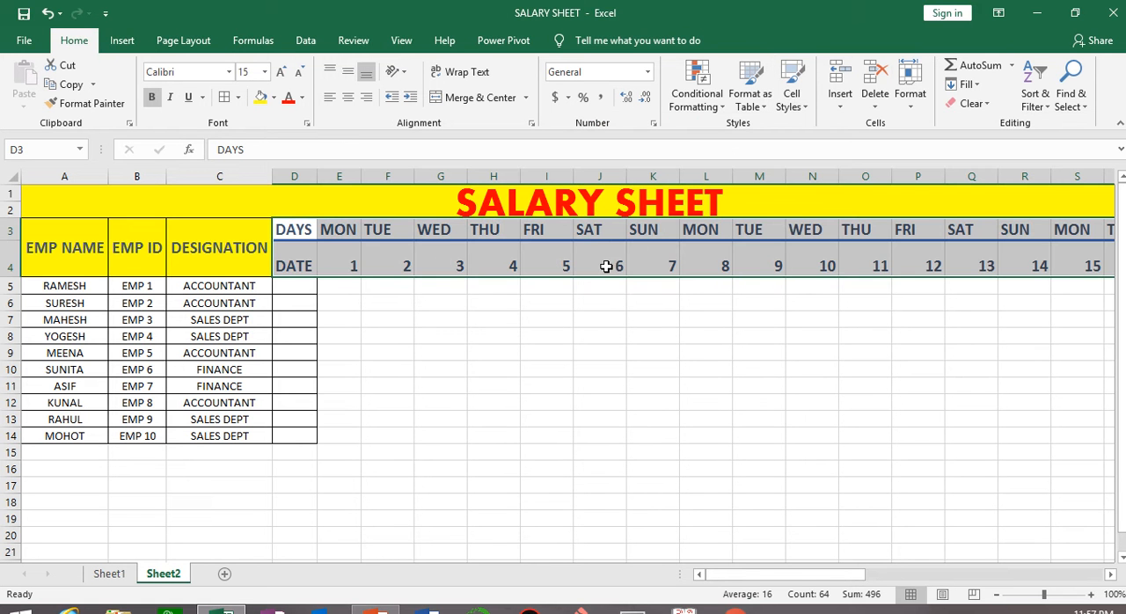
Add all borders and a yellow fill to the DAYS and DATE header rows.
left_click(238, 96)
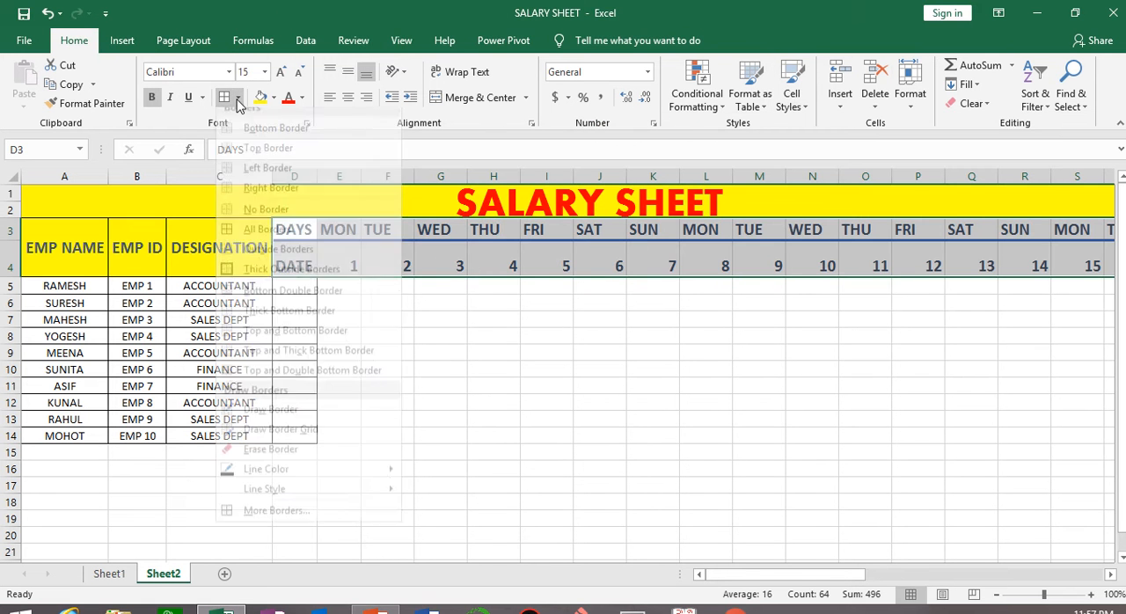
left_click(242, 240)
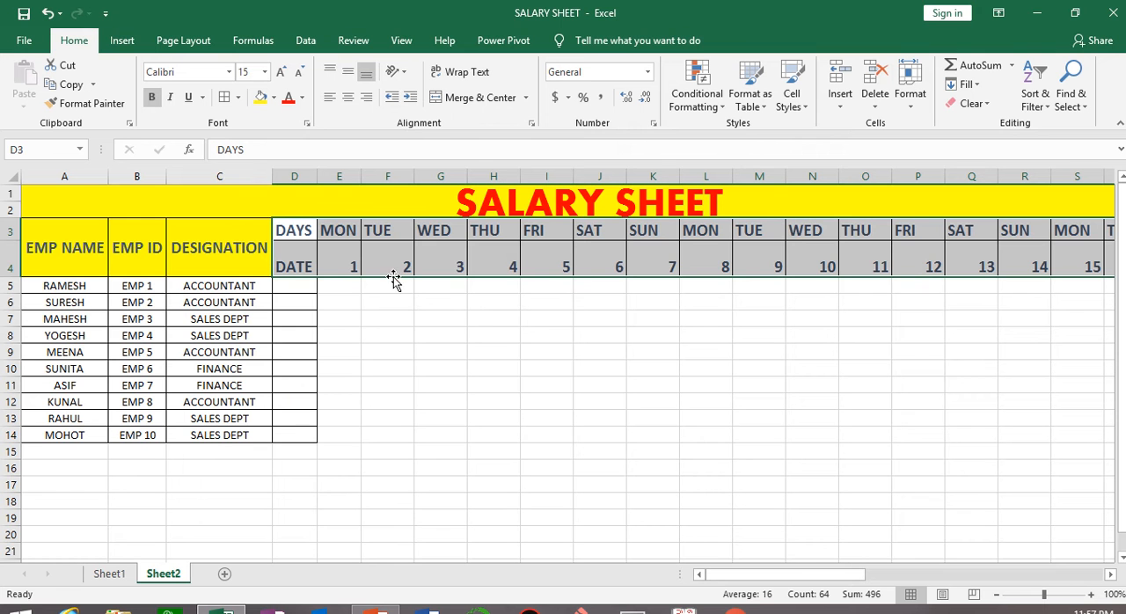
left_click(260, 97)
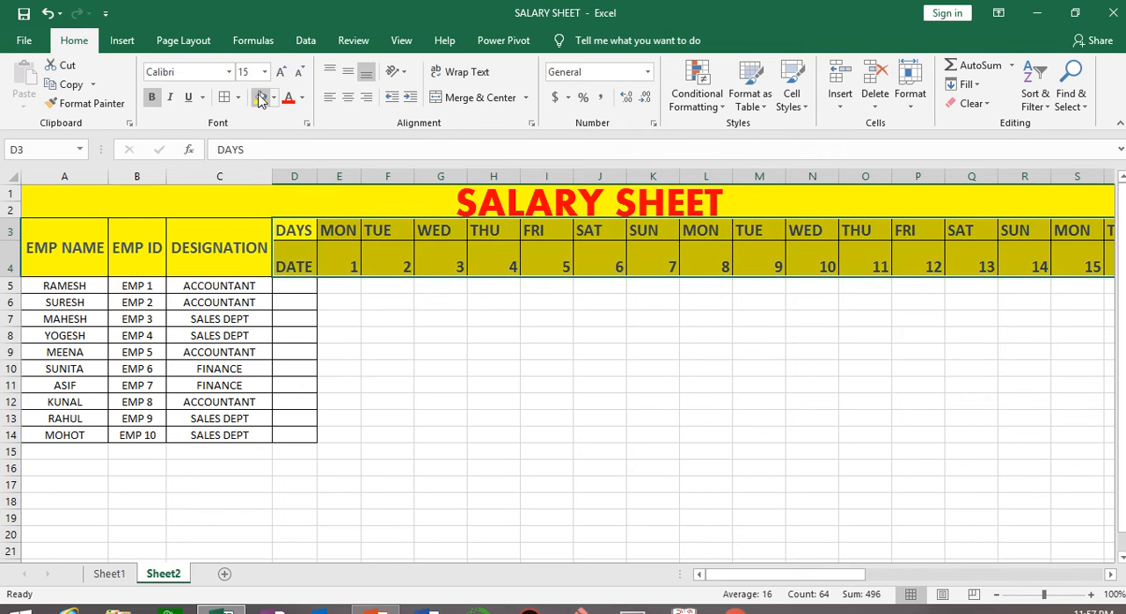
left_click(498, 347)
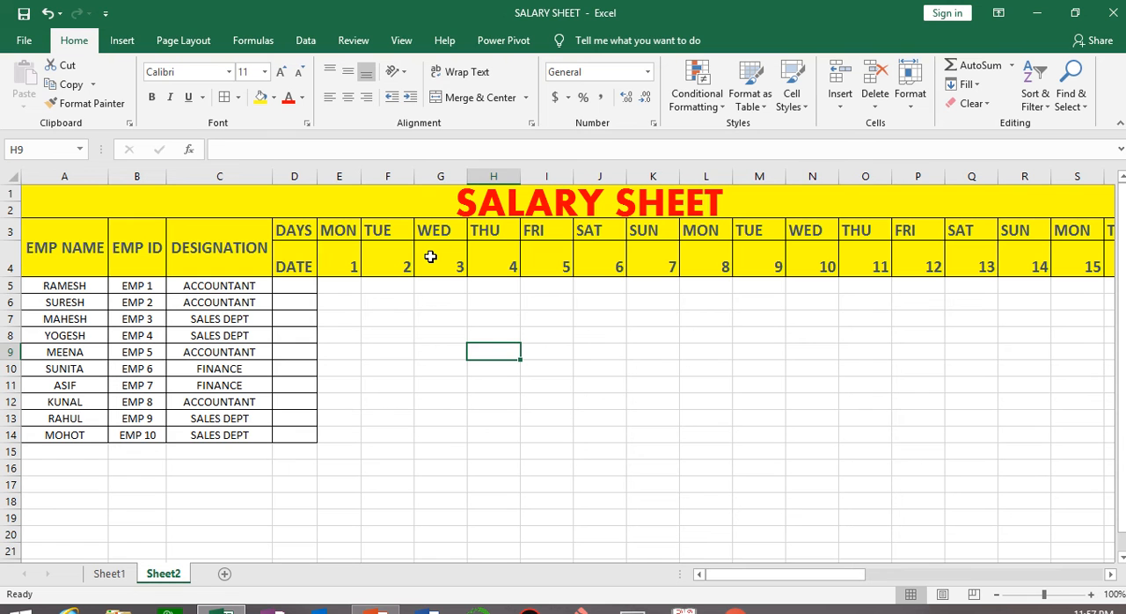
left_click(397, 397)
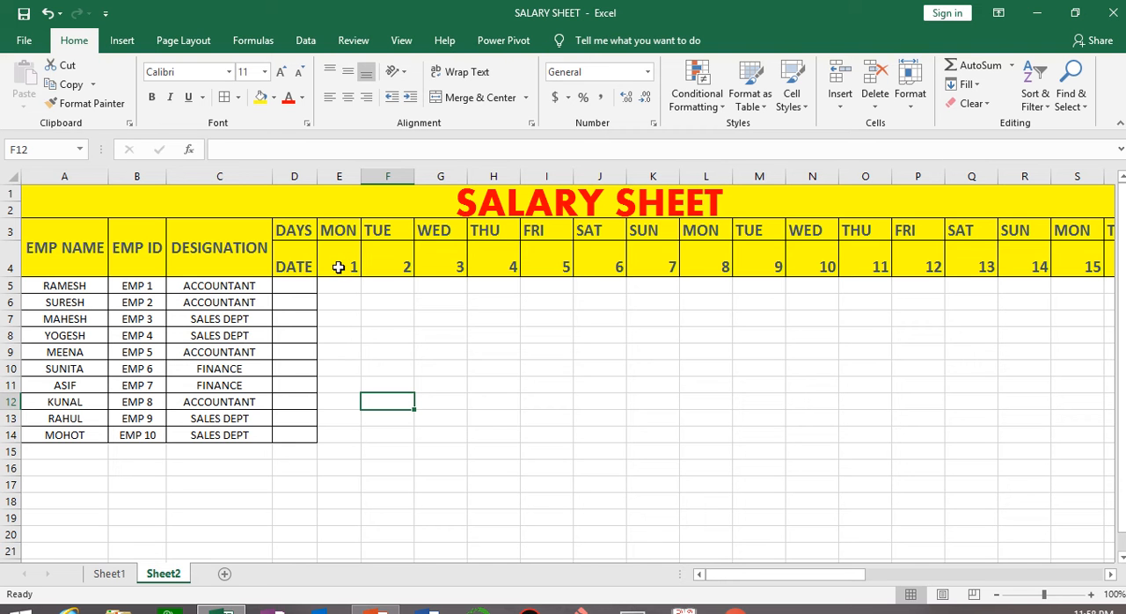
left_click(472, 379)
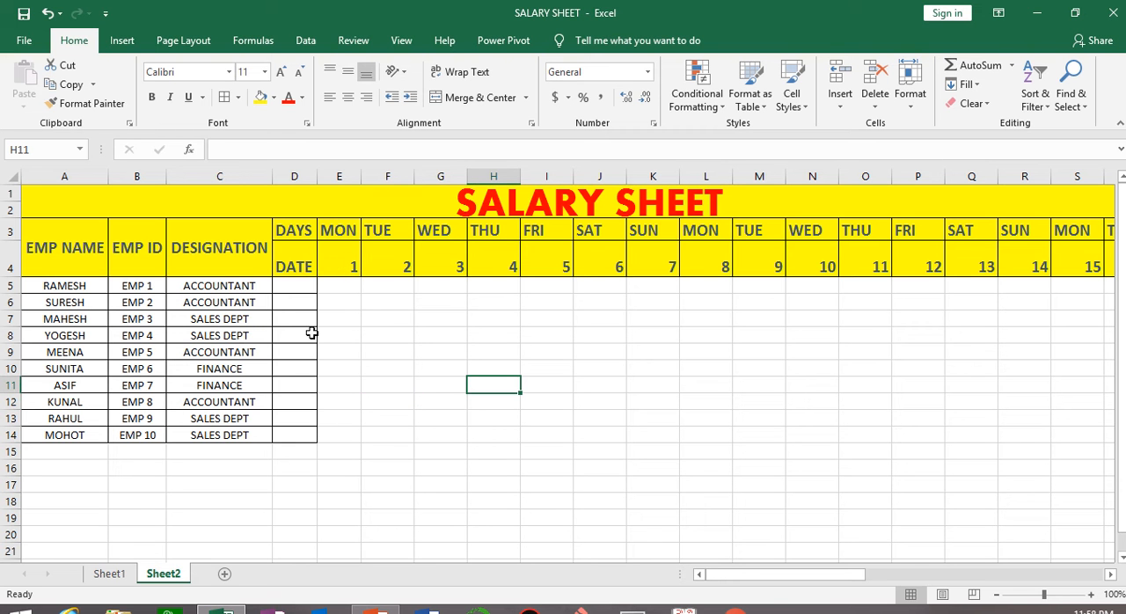
key("ctrl+a")
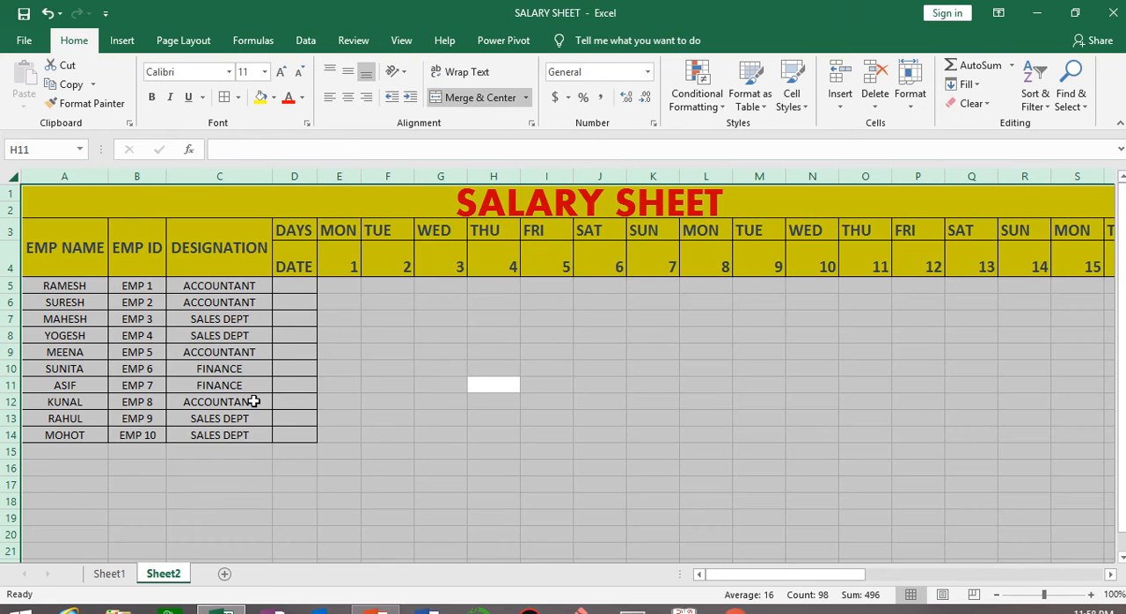
left_click(496, 367)
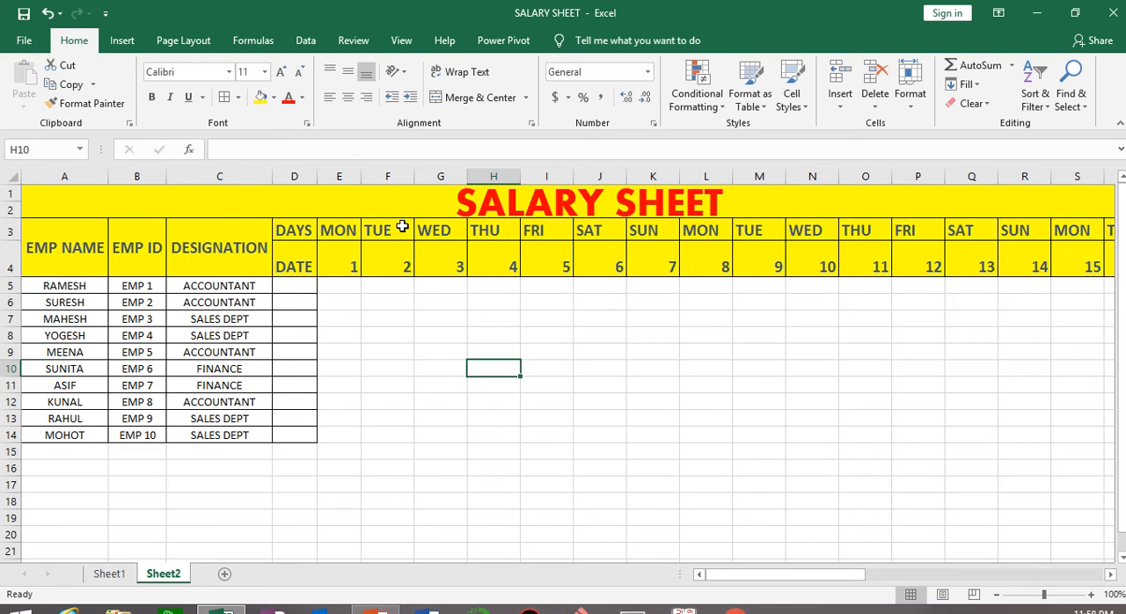
Center the contents of the entire sheet both horizontally and vertically through the cell alignment format.
key("ctrl+a")
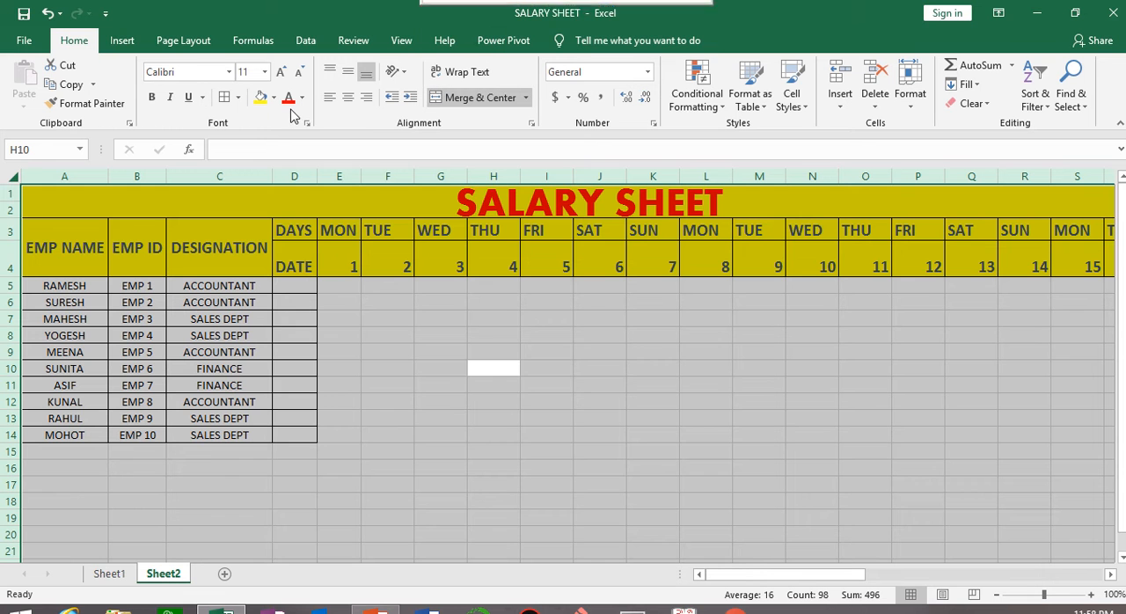
left_click(401, 81)
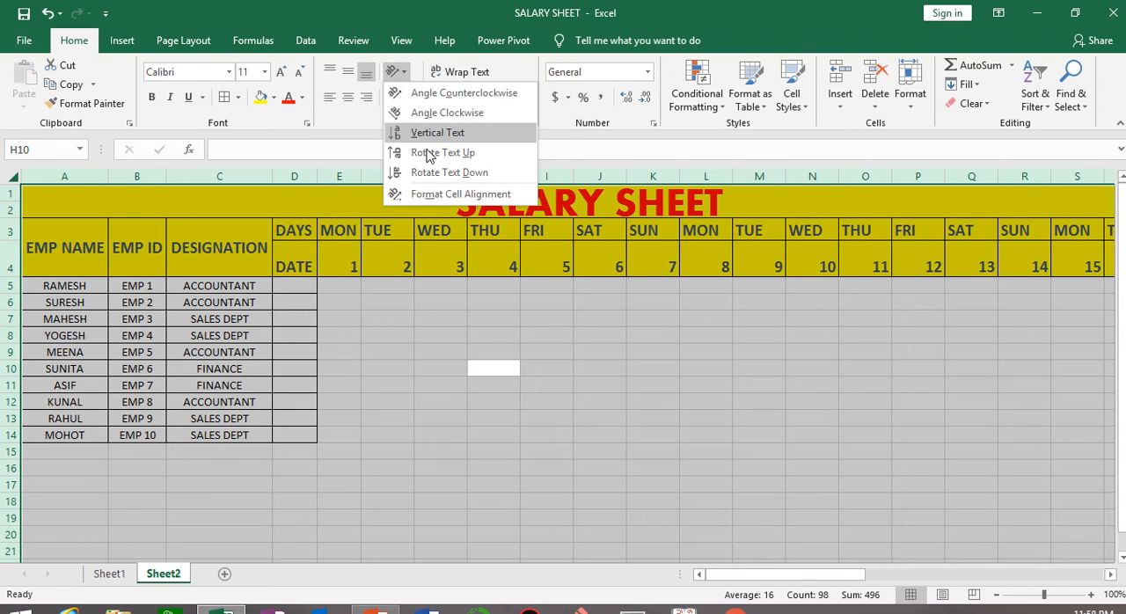
left_click(453, 194)
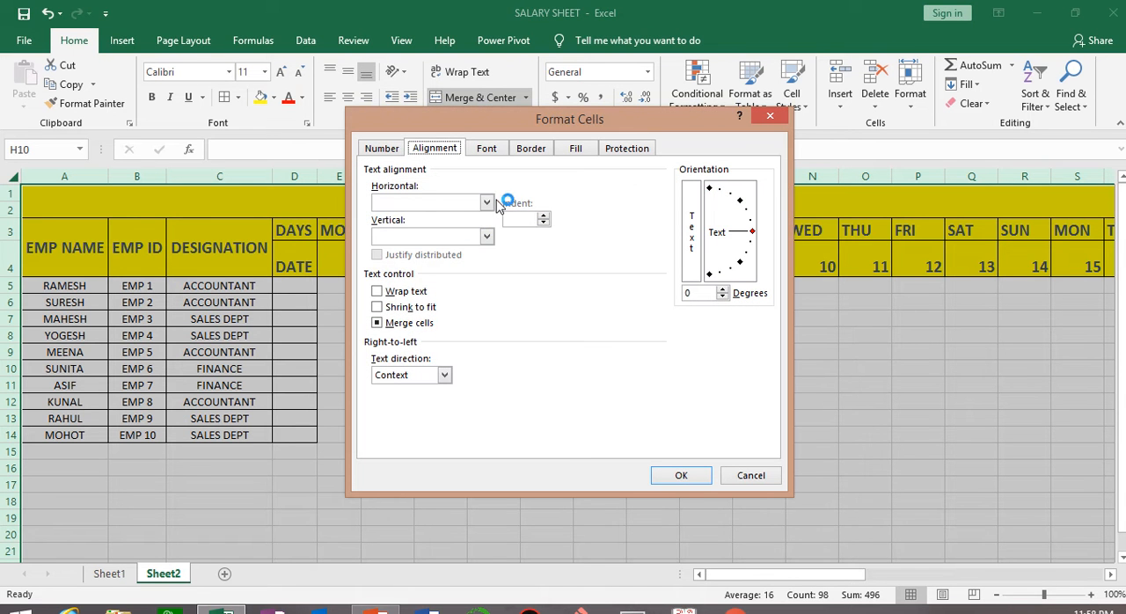
left_click(486, 203)
left_click(451, 238)
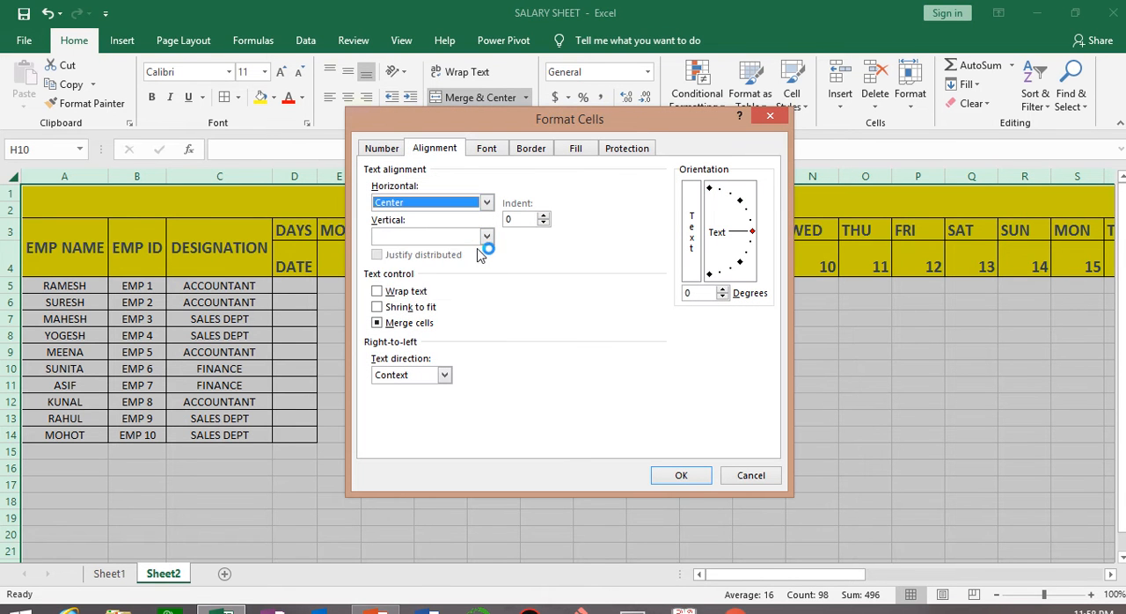
left_click(486, 238)
left_click(461, 263)
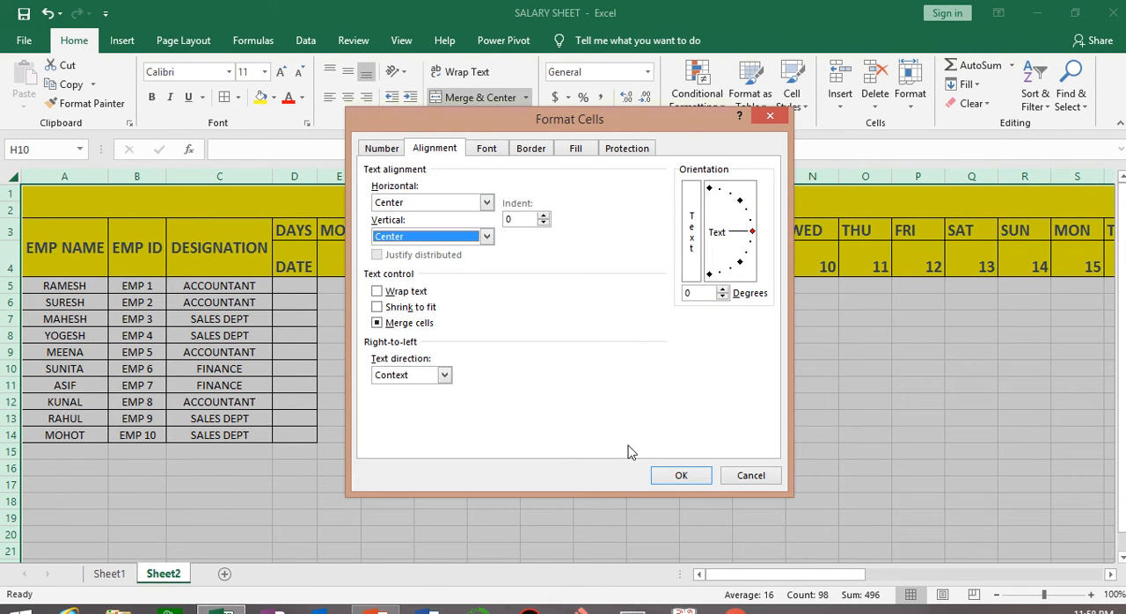
left_click(677, 475)
left_click(398, 302)
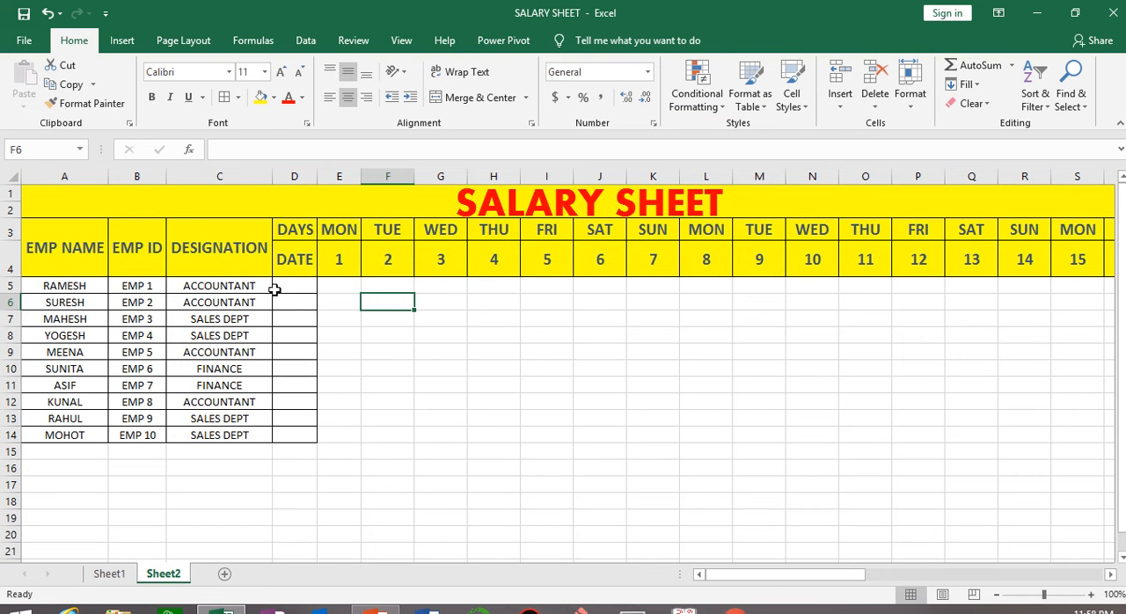
Add all borders to the blank attendance grid under dates 1 to 31, E5:AI14.
left_click(338, 286)
key("ctrl+shift+Down")
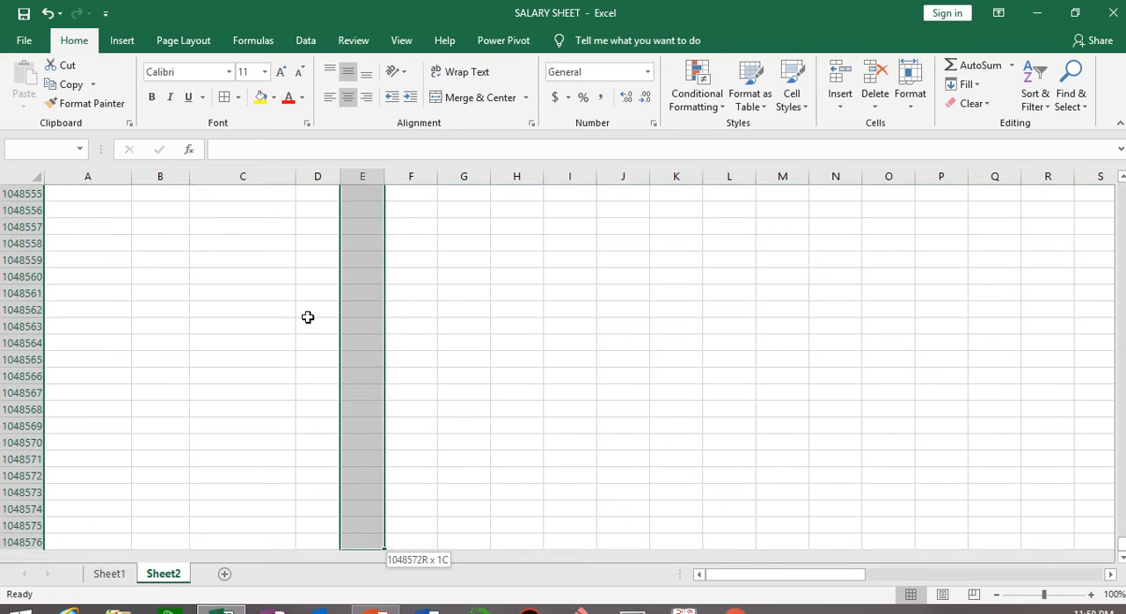
key("ctrl+shift+Up")
key("shift+Down")
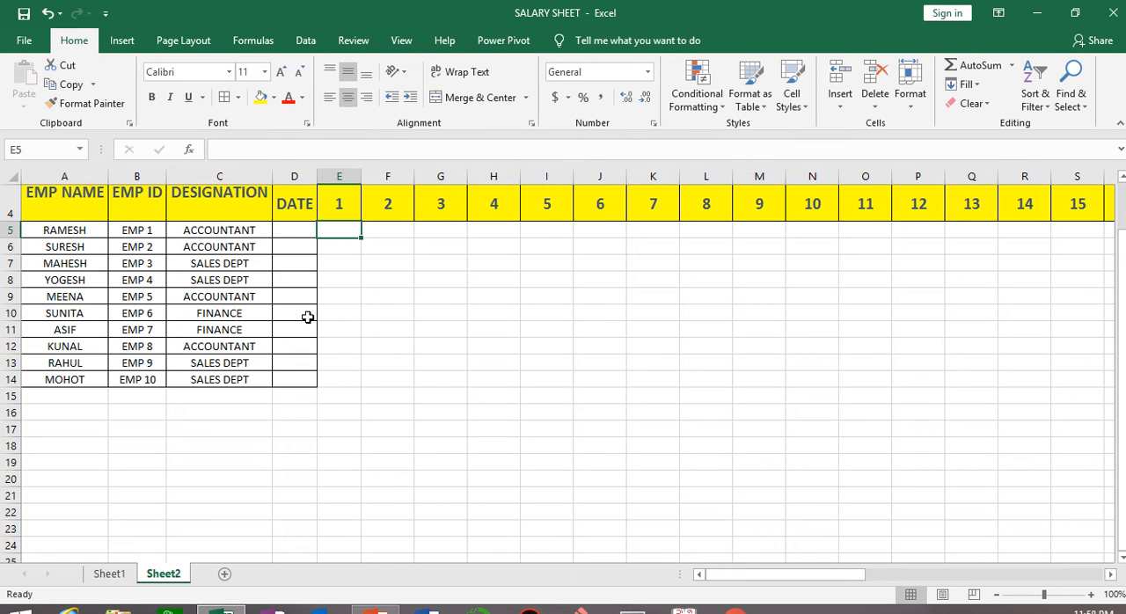
key("shift+Down")
key("shift+Down")
key("shift+Down")
key("shift+Down")
key("shift+Down")
key("shift+Down")
key("shift+Down")
key("shift+Down")
key("shift+Down")
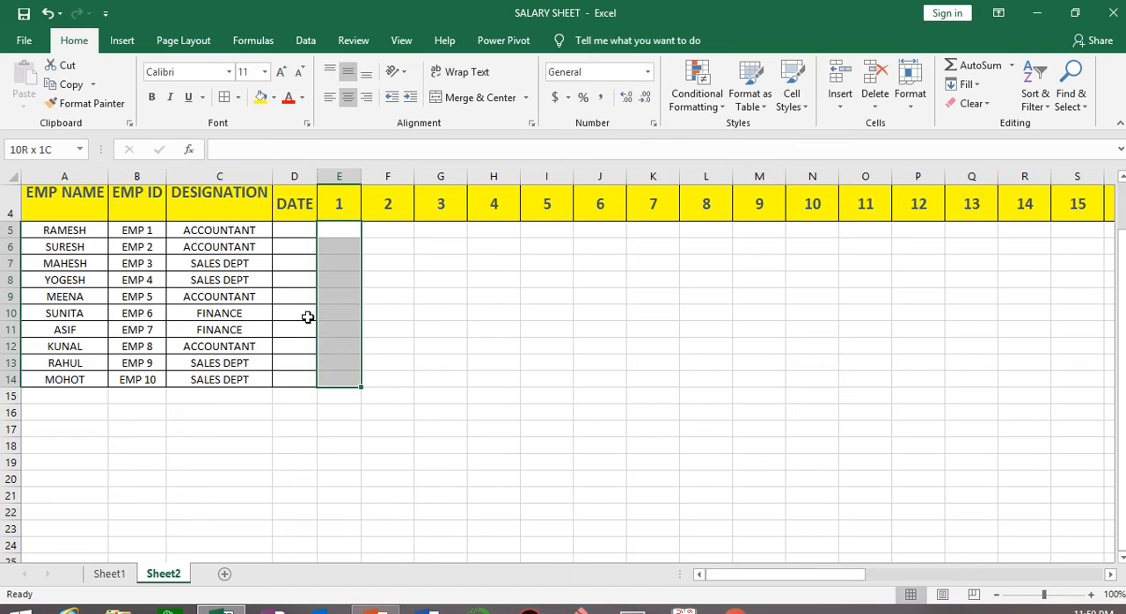
key("ctrl+shift+Right")
key("ctrl+shift+Left")
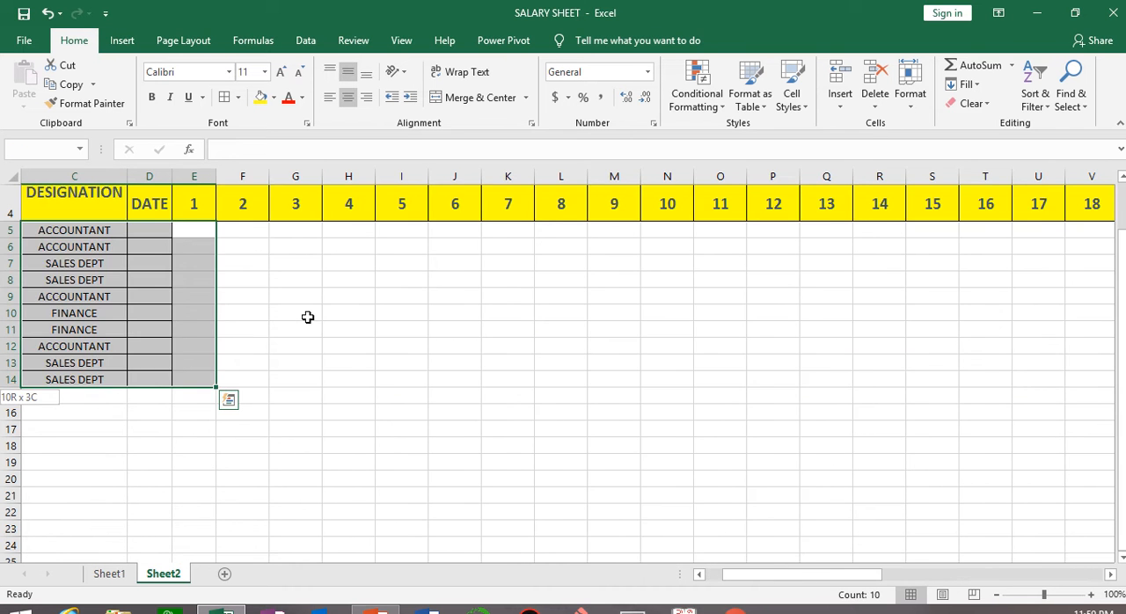
key("ctrl+shift+Right")
key("ctrl+shift+Left")
key("shift+Right")
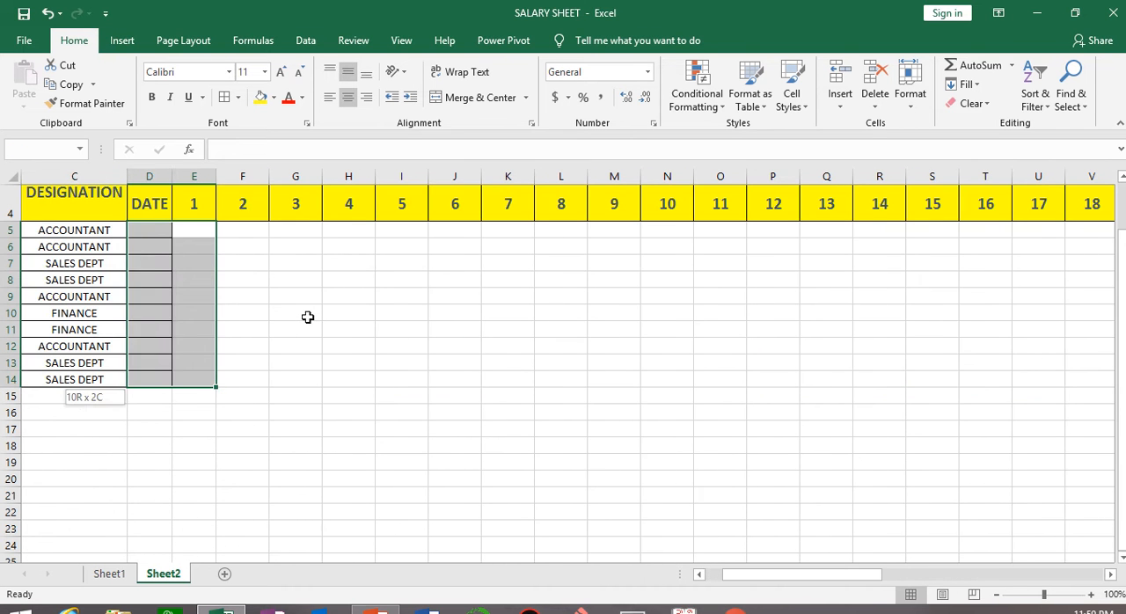
key("shift+Right")
key("shift+Right")
key("shift+Right")
key("shift+Right")
key("shift+Right")
key("shift+Right")
key("shift+Right")
key("shift+Right")
key("shift+Right")
key("shift+Right")
key("shift+Right")
key("shift+Right")
key("shift+Right")
key("shift+Right")
key("shift+Right")
key("shift+Right")
key("shift+Right")
key("shift+Right")
key("shift+Right")
key("shift+Right")
key("shift+Right")
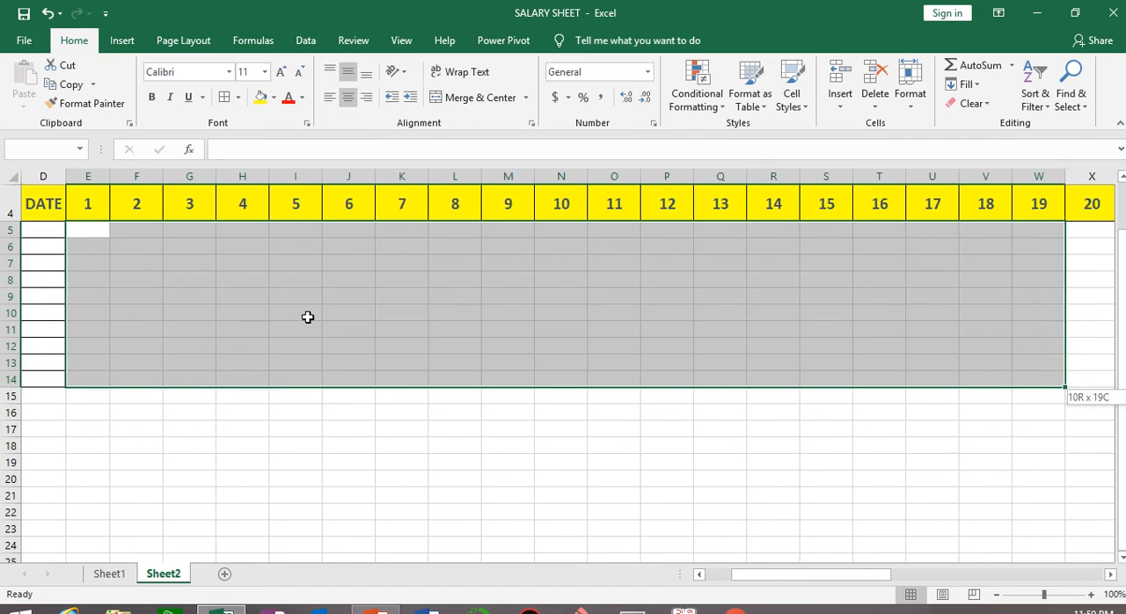
key("shift+Right")
key("shift+Right")
key("shift+Right")
key("shift+Right")
key("shift+Right")
key("shift+Right")
key("shift+Right")
key("shift+Right")
key("shift+Right")
key("shift+Right")
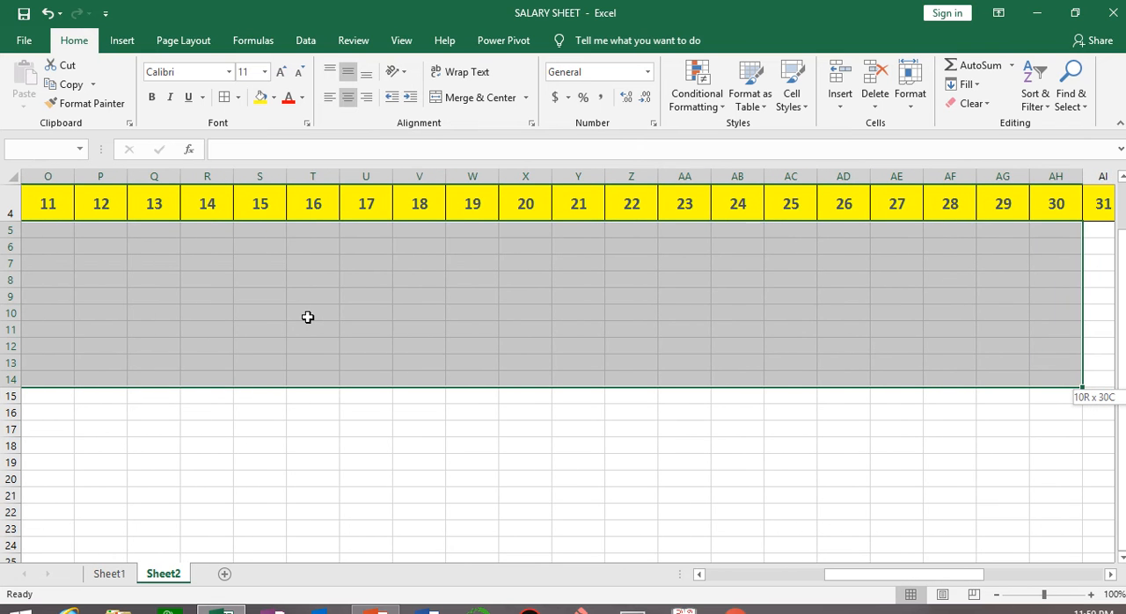
left_click(224, 97)
left_click(484, 478)
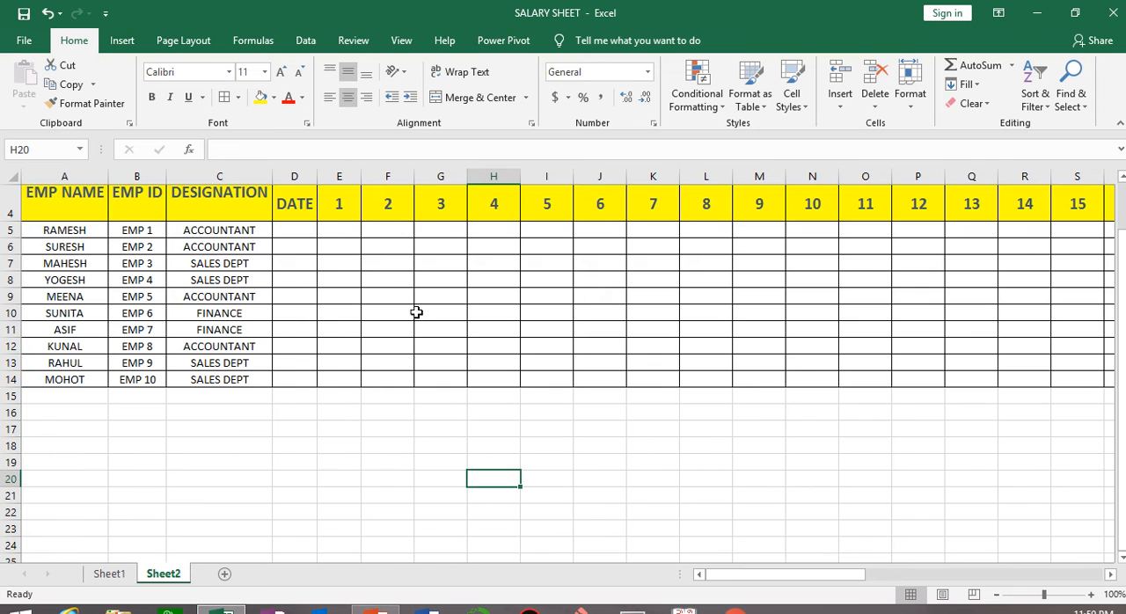
scroll(335, 264, "up", 1)
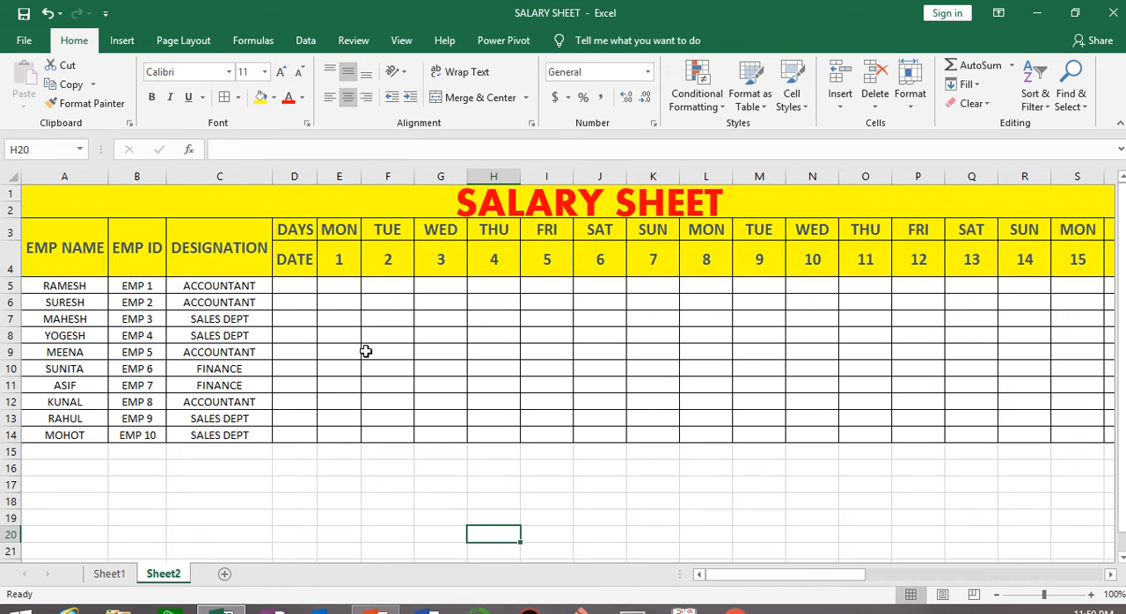
Enter attendance marks P, A, P, P, H and P for dates 1 to 6 in the first employee's row, E5:J5.
left_click(350, 286)
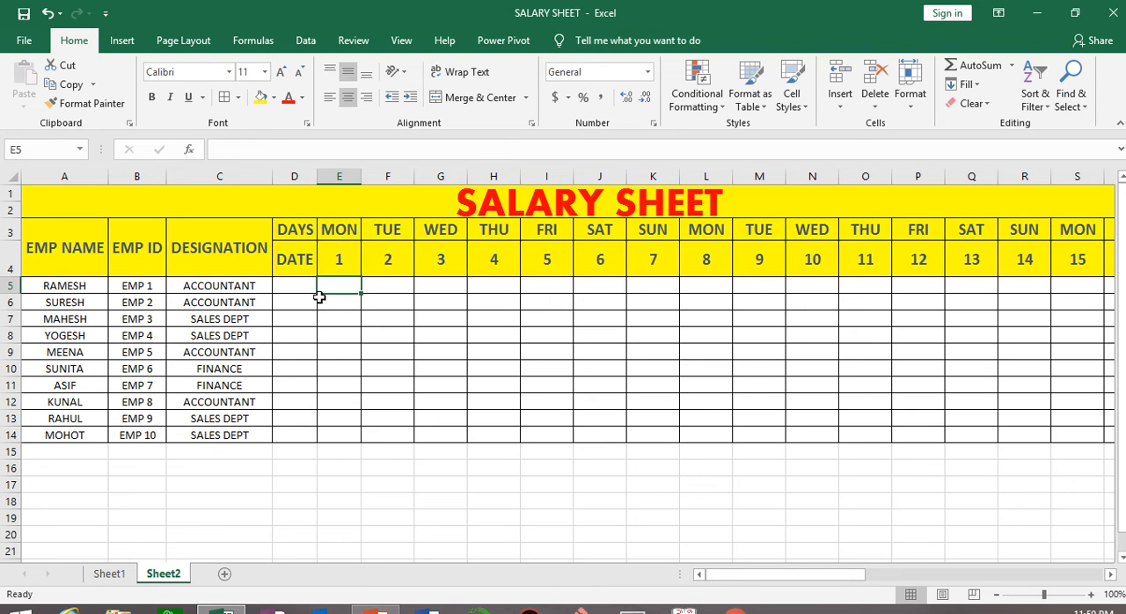
type("P")
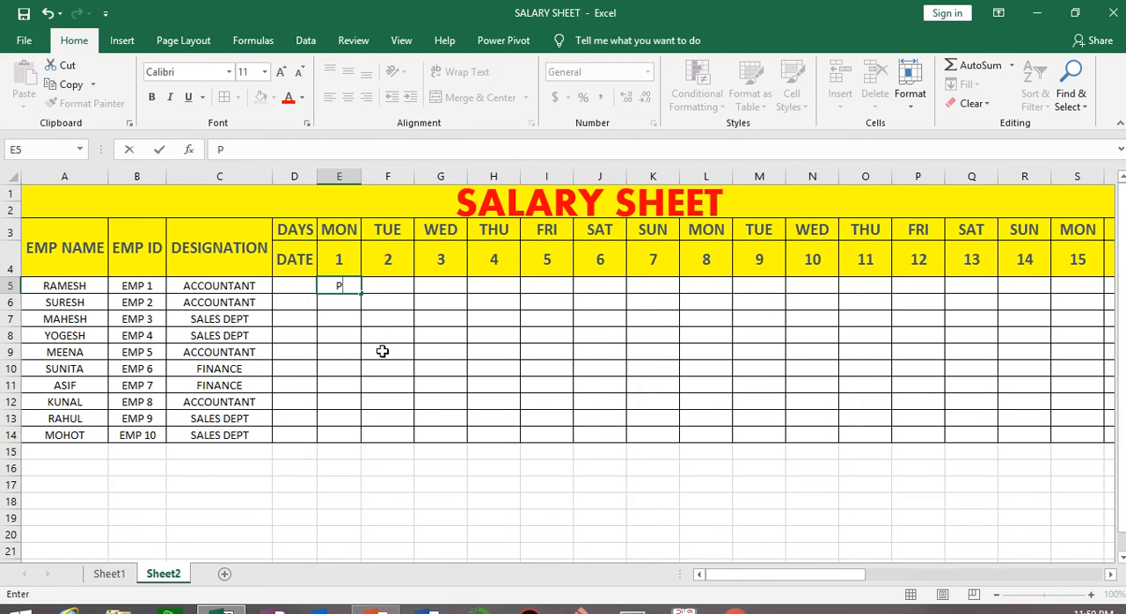
key("Tab")
type("A")
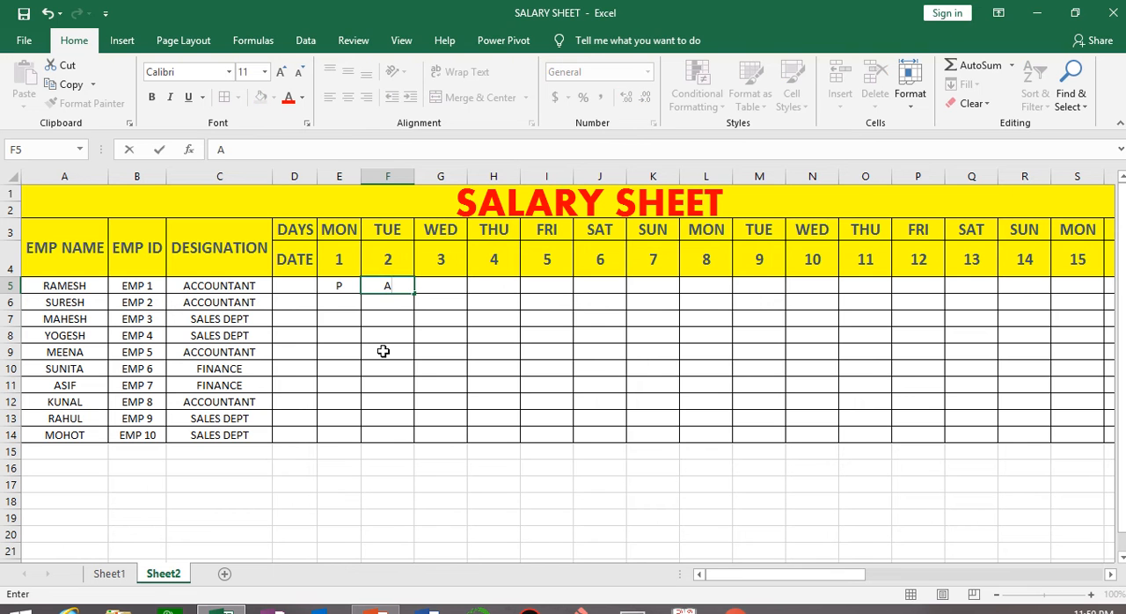
key("Tab")
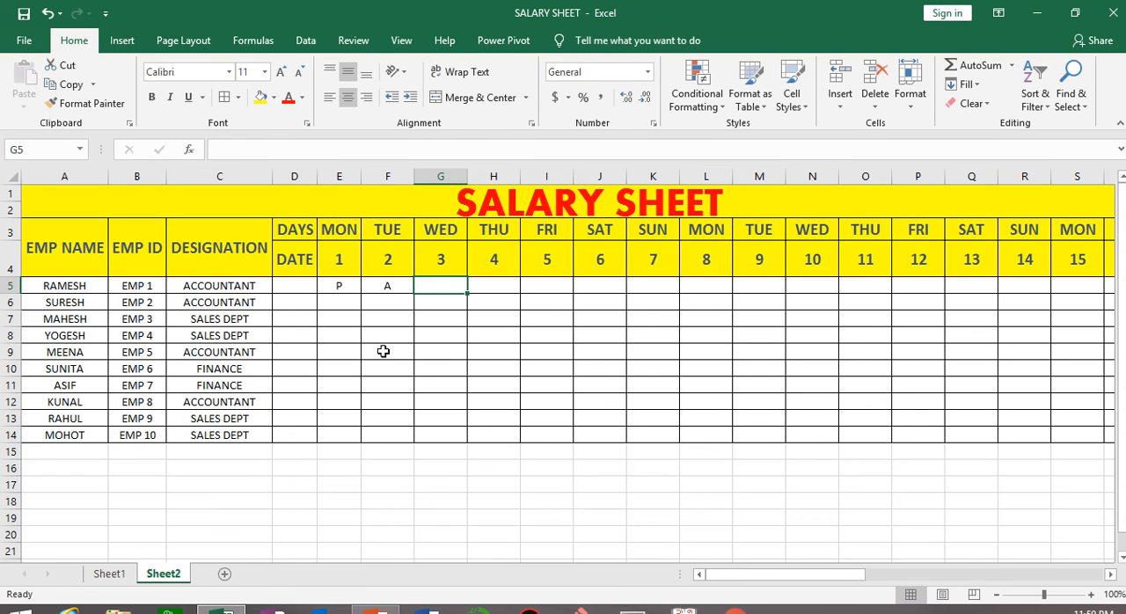
type("P")
key("Tab")
type("P")
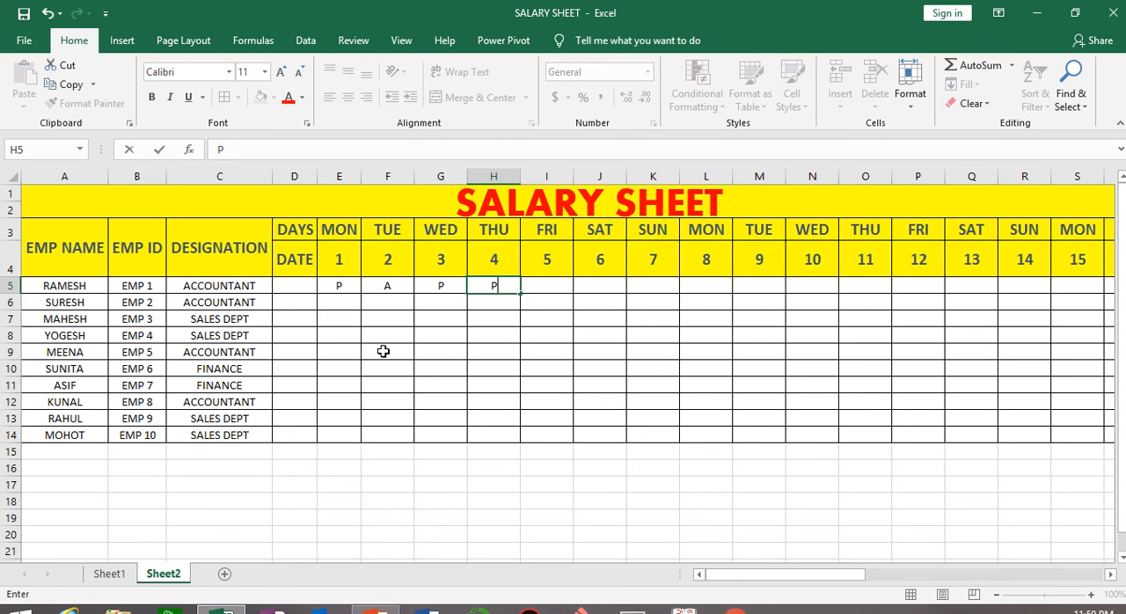
key("Tab")
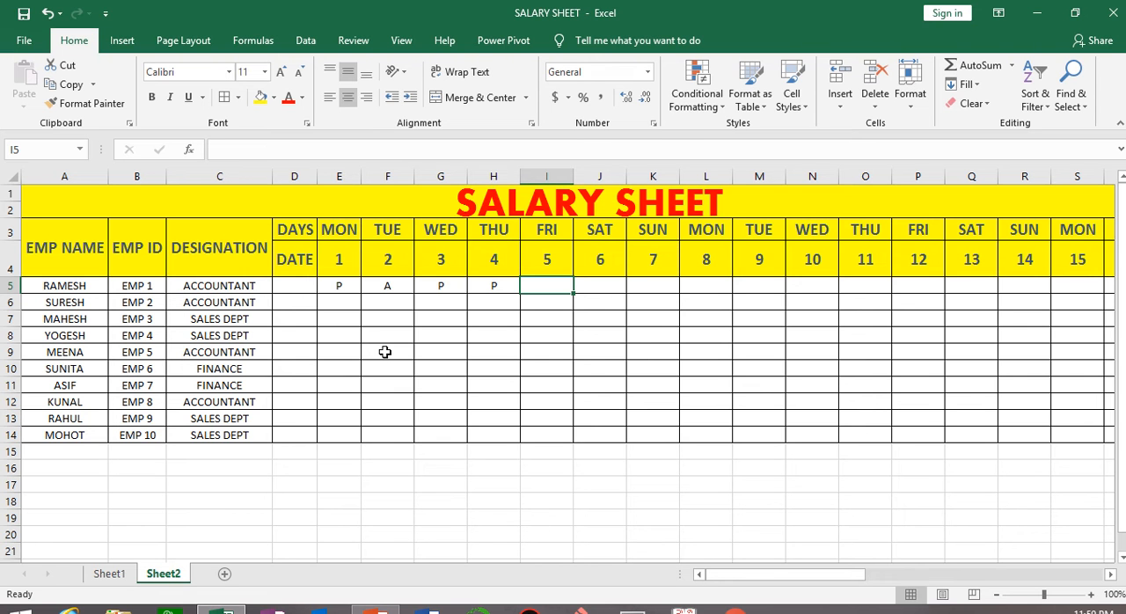
type("H")
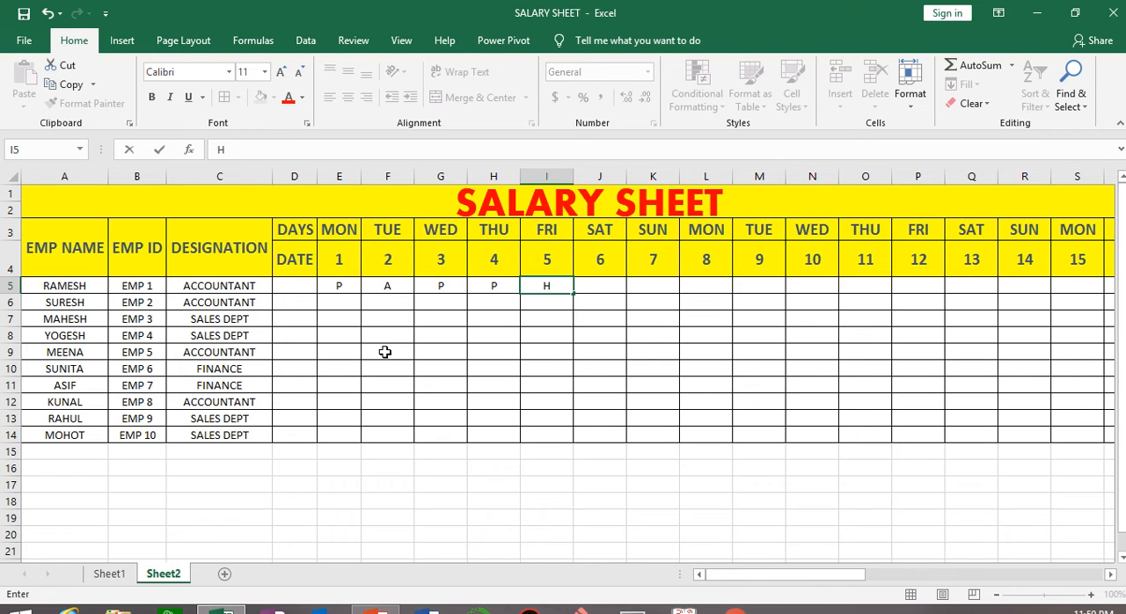
key("Tab")
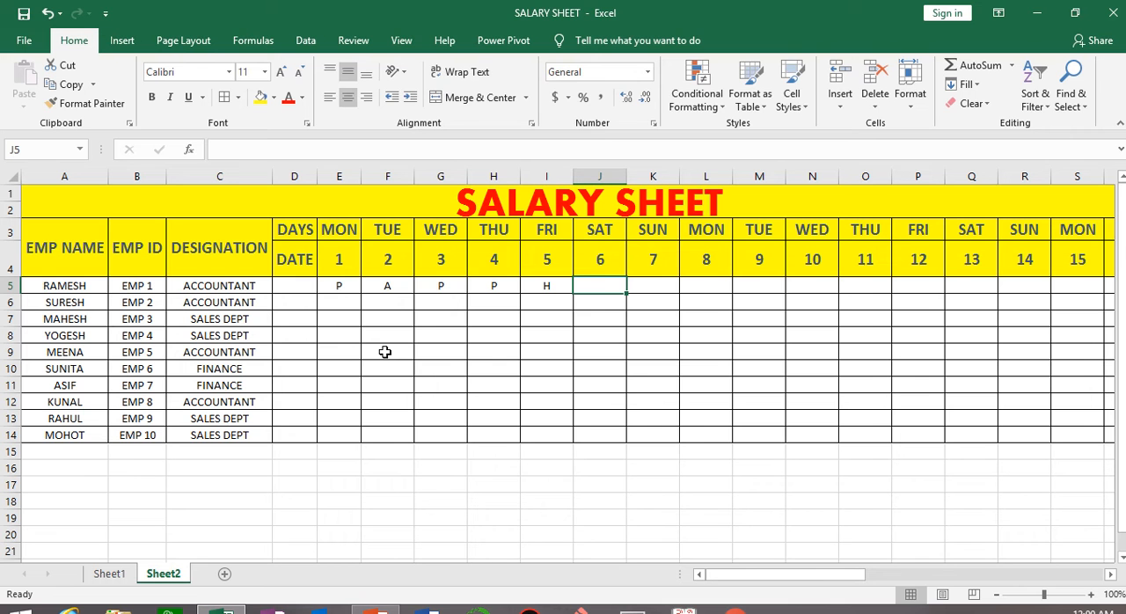
type("P")
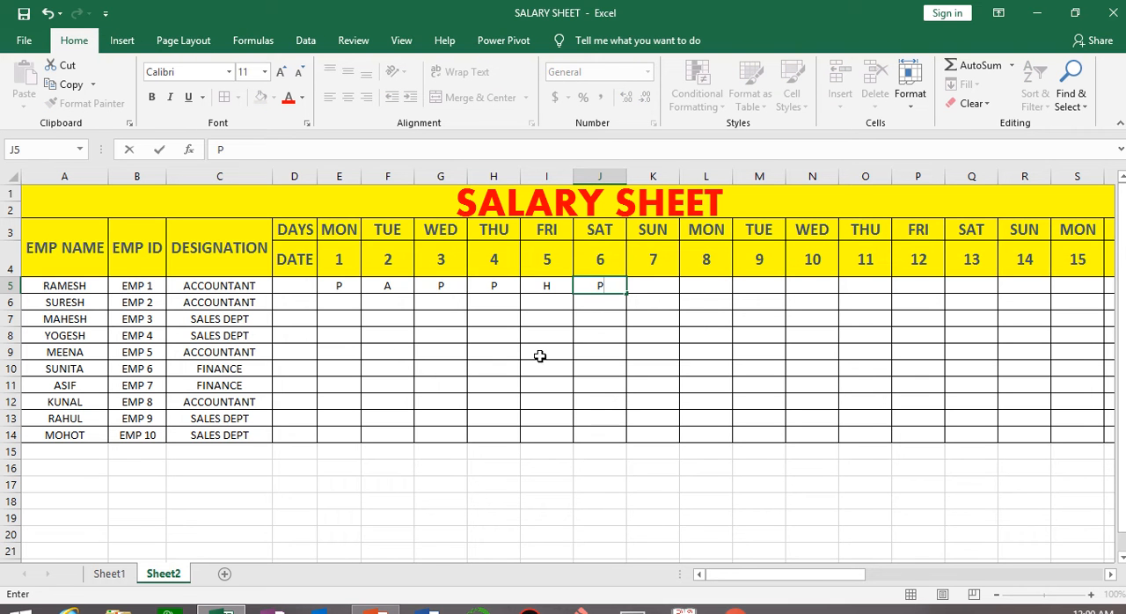
left_click(588, 406)
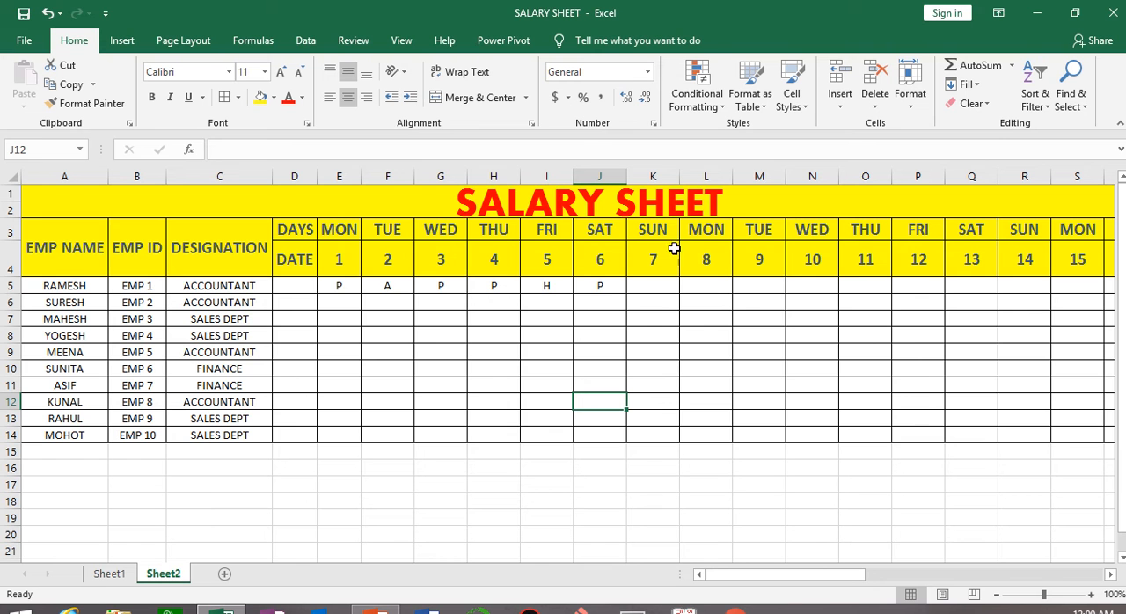
Fill the Sunday 7 column, K3:K14, with standard red.
left_click(653, 173)
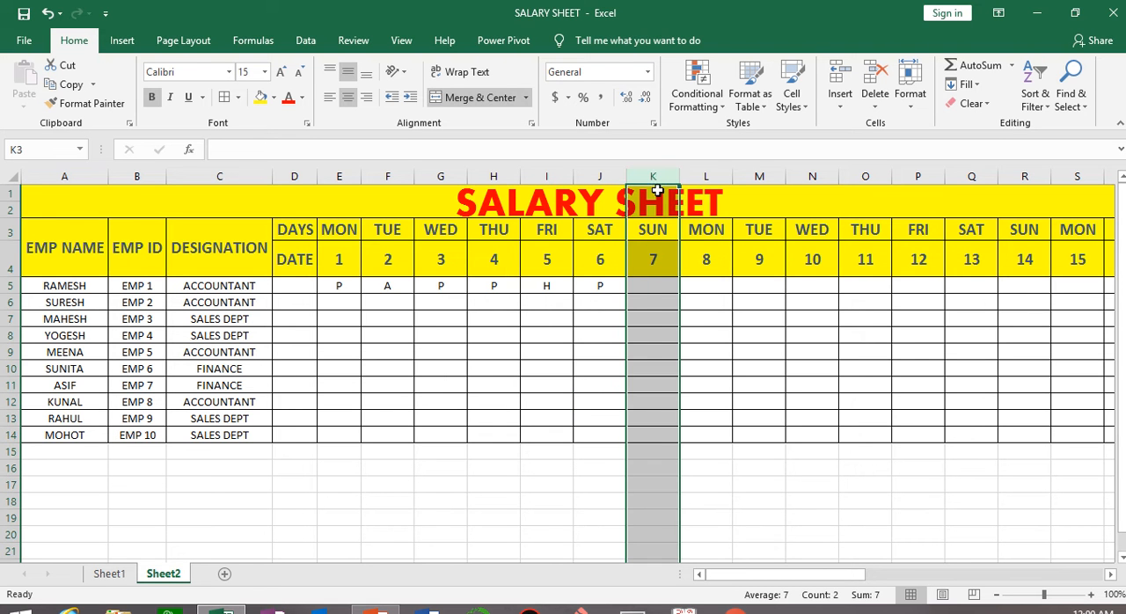
left_click(691, 535)
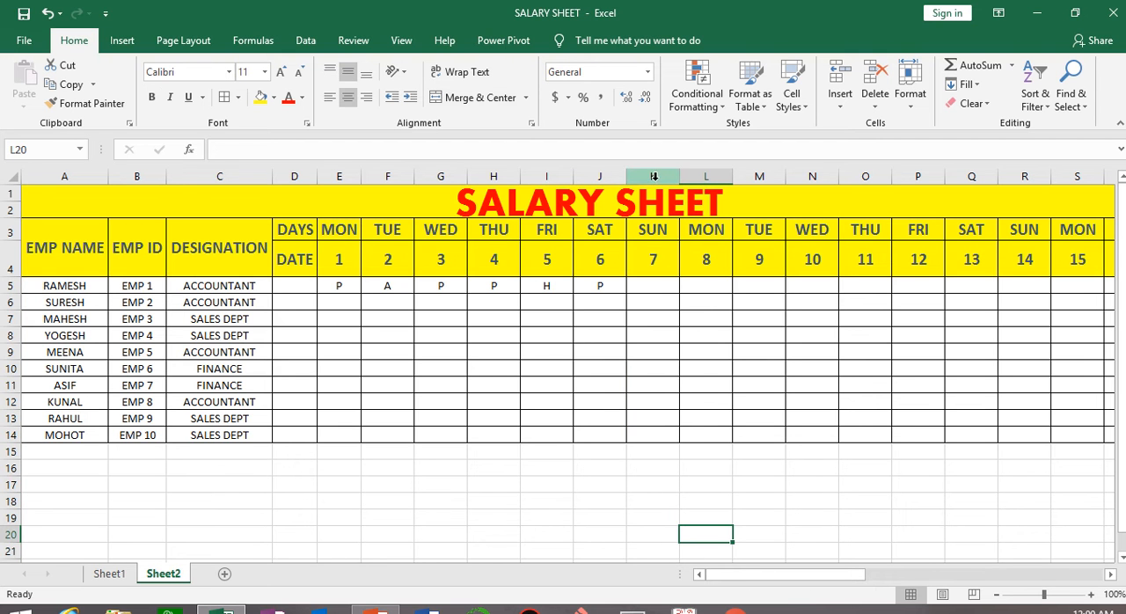
left_click_drag(648, 231, 659, 433)
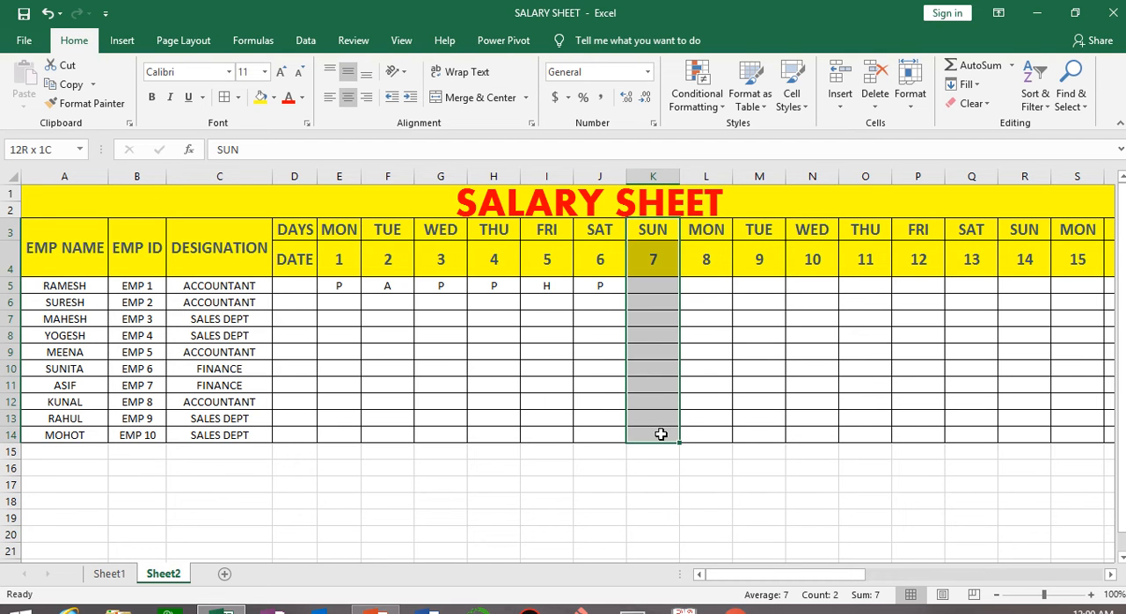
left_click(273, 97)
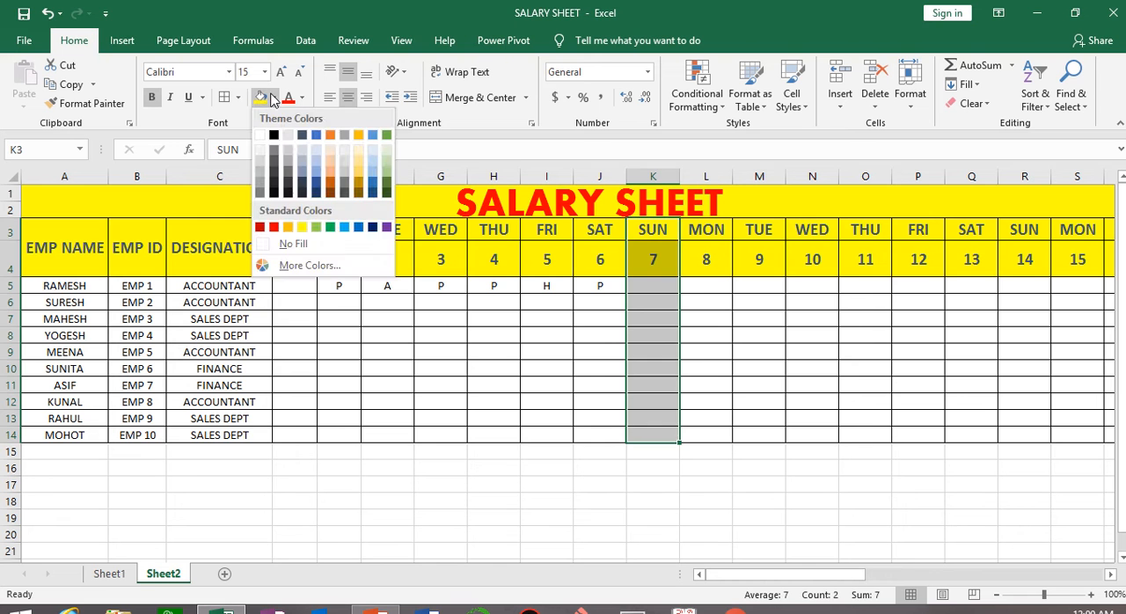
left_click(272, 227)
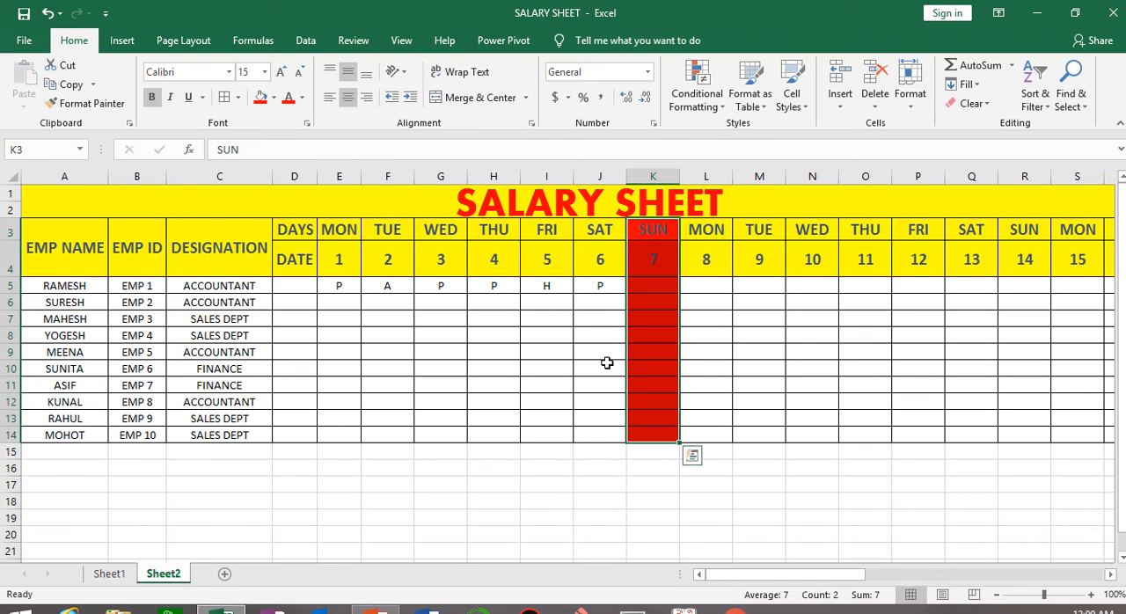
Copy the red formatting of the Sunday 7 column onto the Sunday 14 column, R3:R14, with Format Painter.
left_click(110, 106)
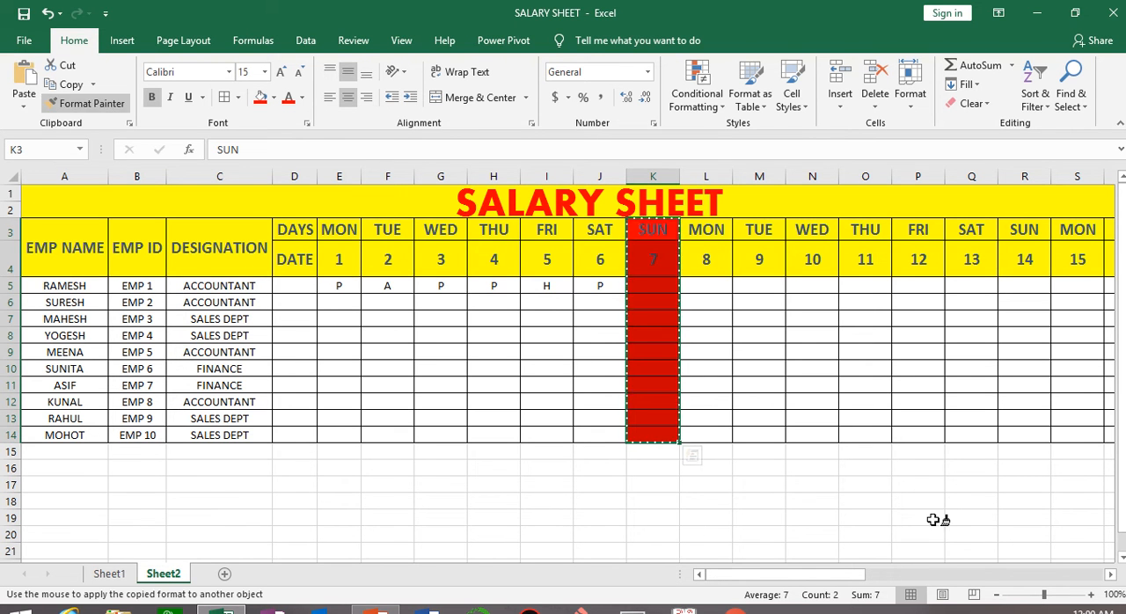
left_click(1111, 574)
left_click(1110, 574)
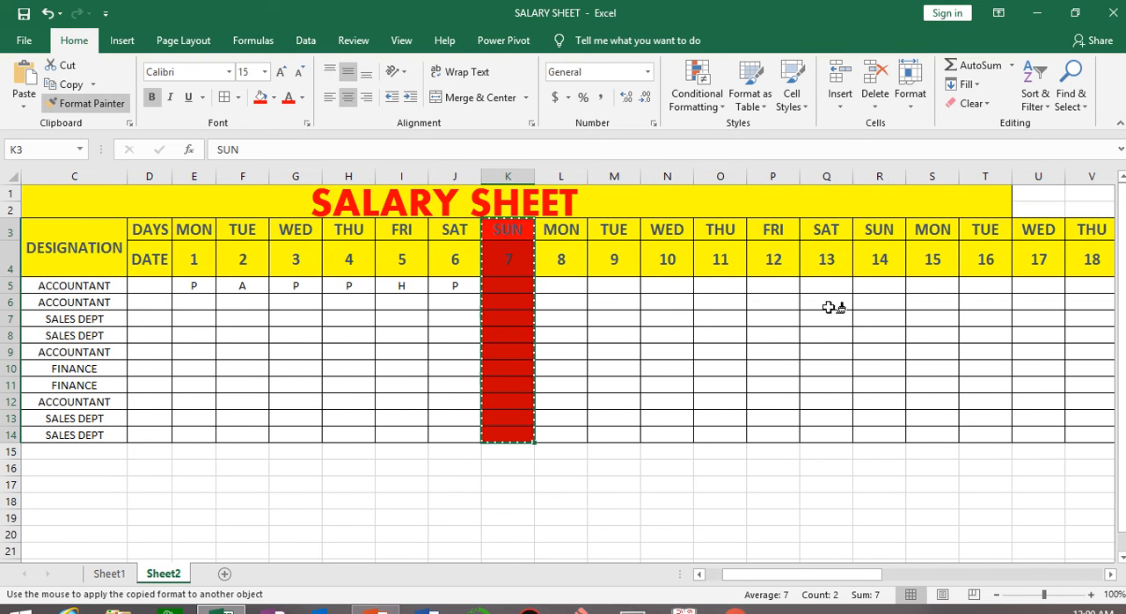
mouse_move(879, 227)
left_mouse_down()
mouse_move(897, 284)
mouse_move(906, 408)
mouse_move(879, 431)
left_mouse_up()
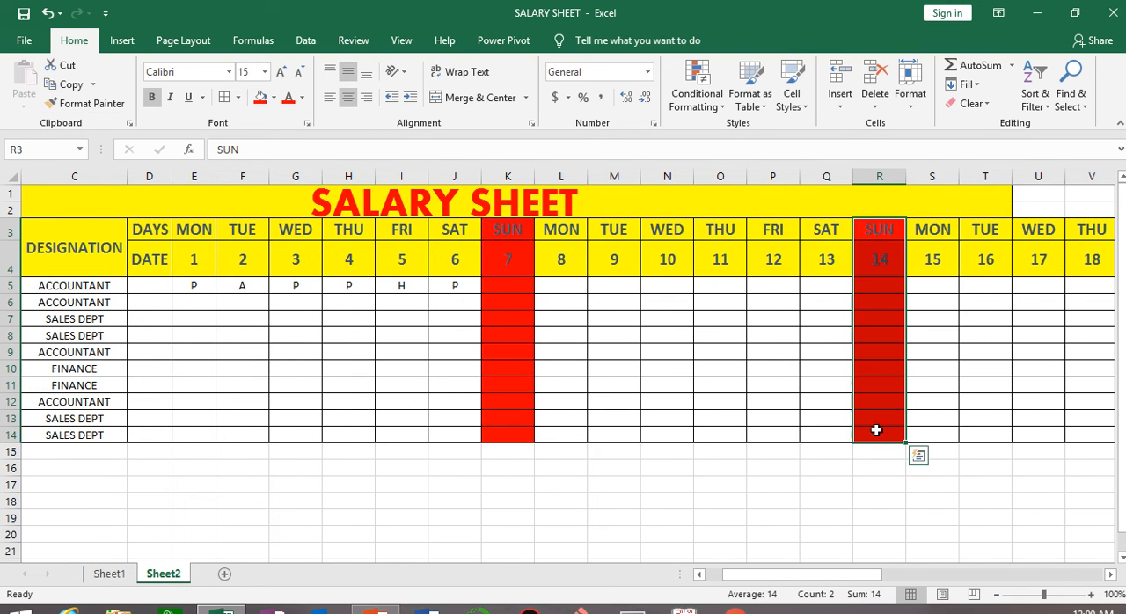
Try to paint the Sunday 14 column's red formatting onto the date 20 column, X3:X14.
left_click(112, 111)
left_click(1110, 574)
left_click(1111, 574)
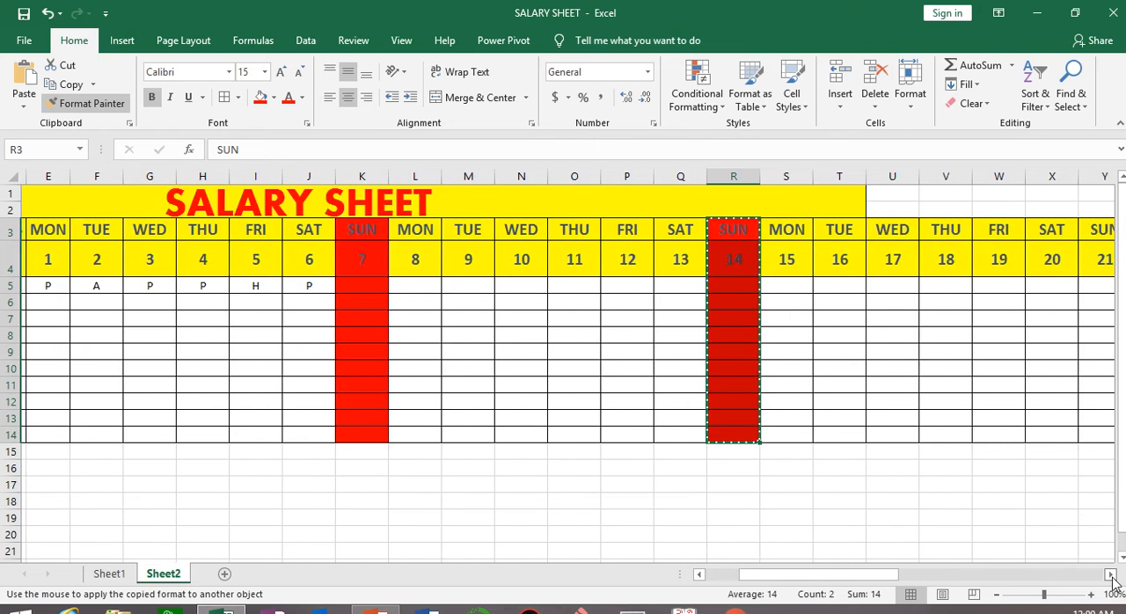
left_click(1111, 576)
left_click(1111, 576)
left_click(1112, 576)
left_click(1111, 576)
left_click(851, 223)
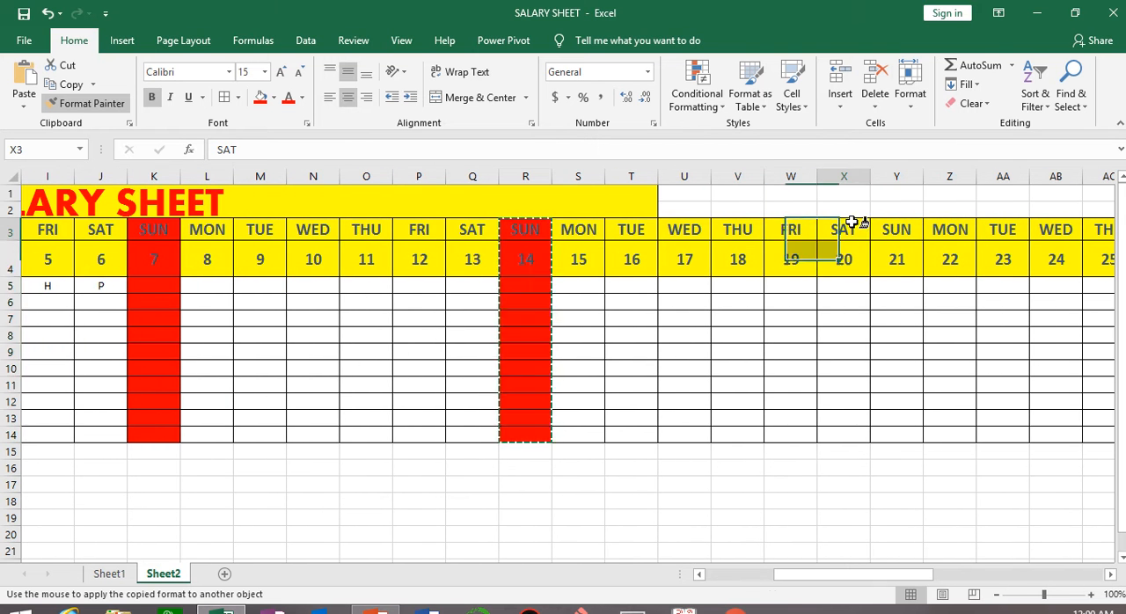
mouse_move(851, 223)
left_mouse_down()
mouse_move(871, 400)
mouse_move(871, 432)
mouse_move(860, 439)
left_mouse_up()
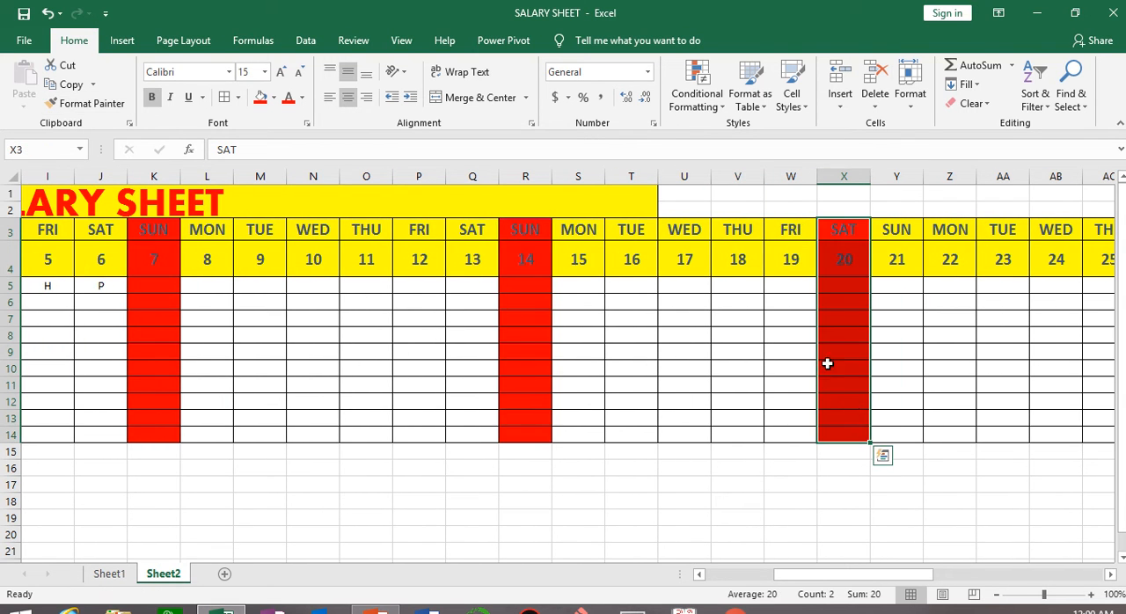
left_click(1109, 573)
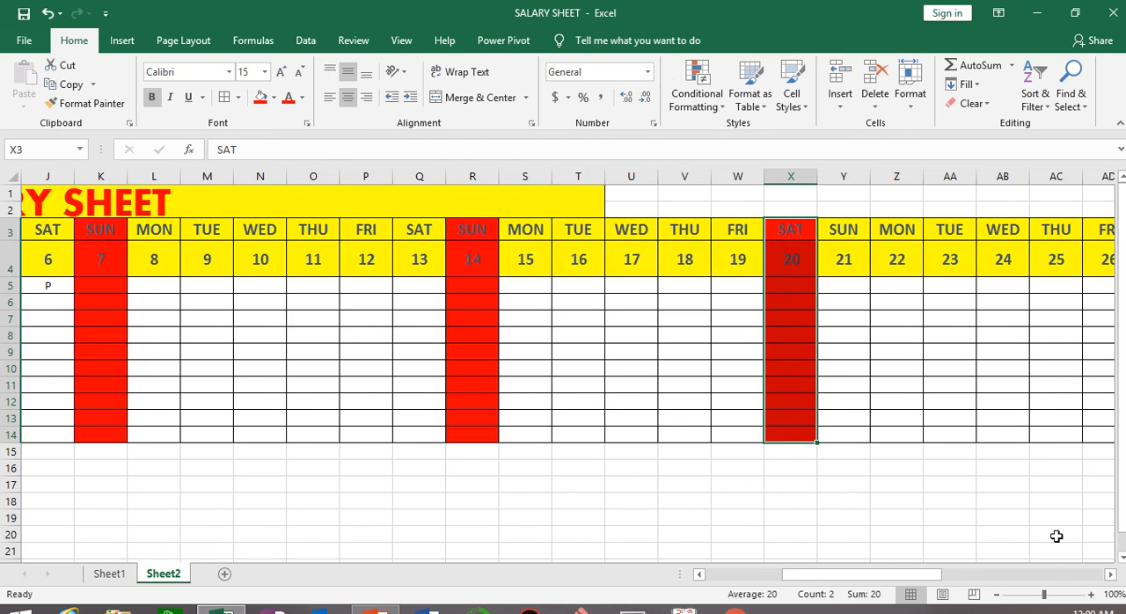
key("ctrl+z")
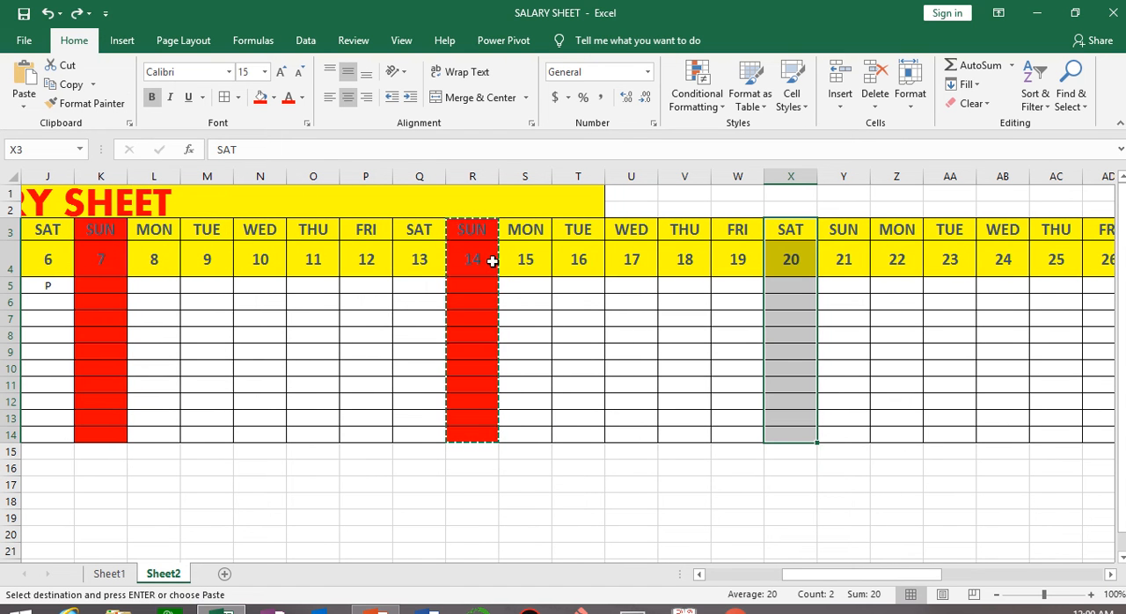
Try to paint formatting from the date 20 column, X3:X14, onto the Sunday 21 column, Y3:Y14.
left_click(91, 102)
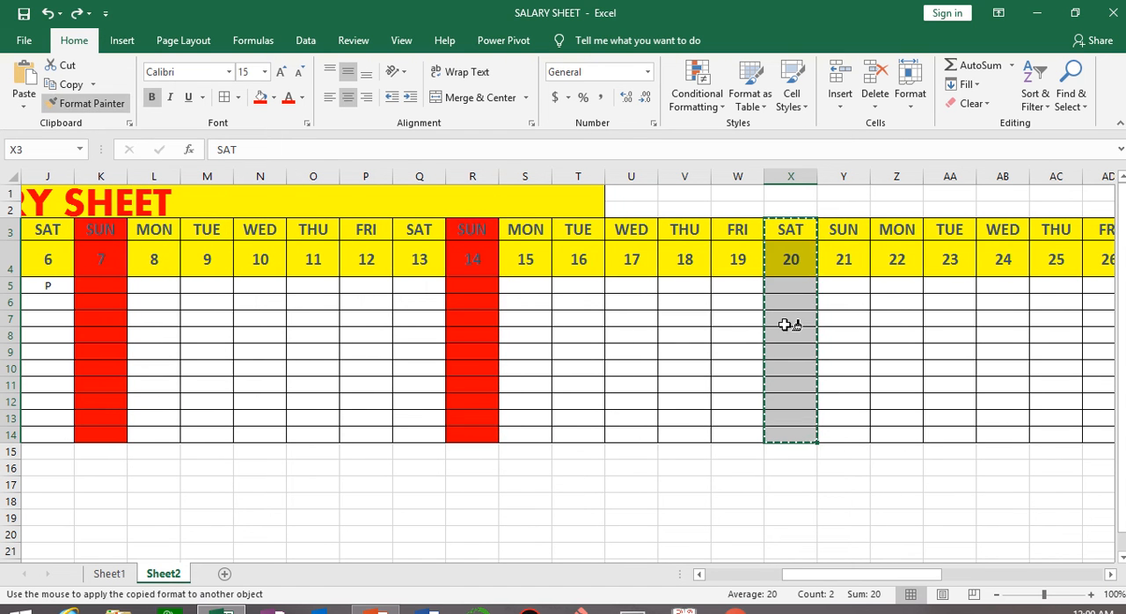
left_click(849, 235)
left_click_drag(853, 248, 863, 434)
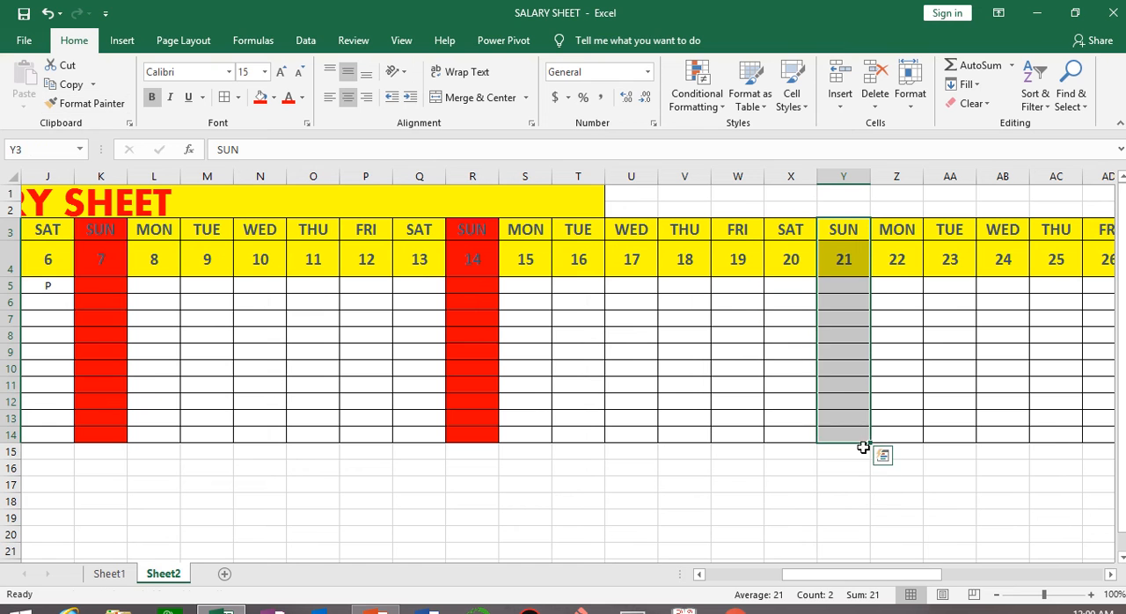
left_click_drag(479, 238, 475, 437)
left_click(92, 103)
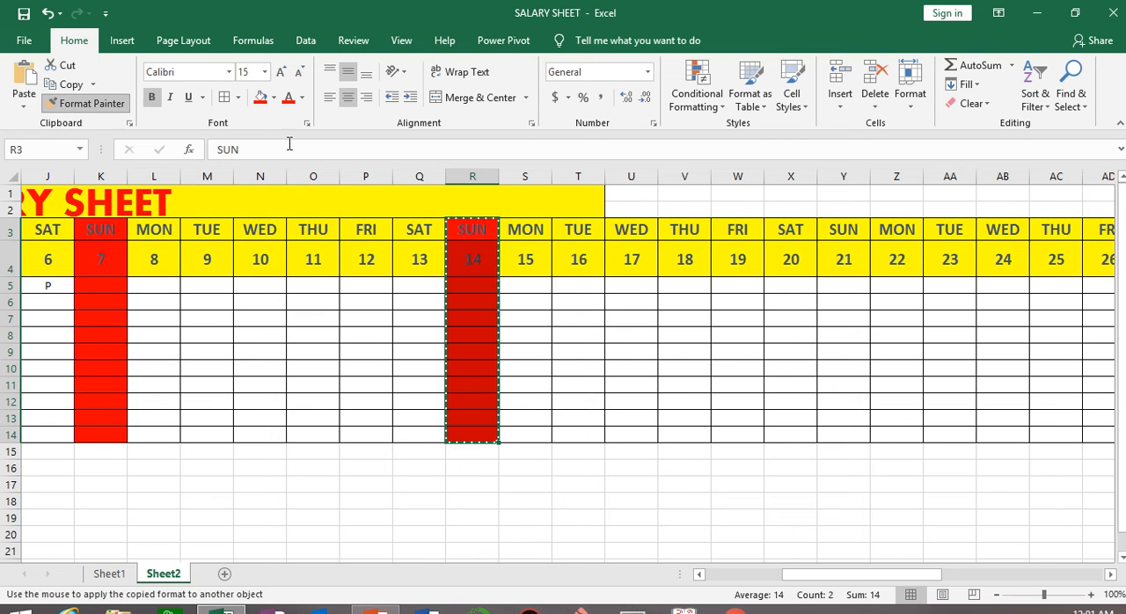
left_click(792, 228)
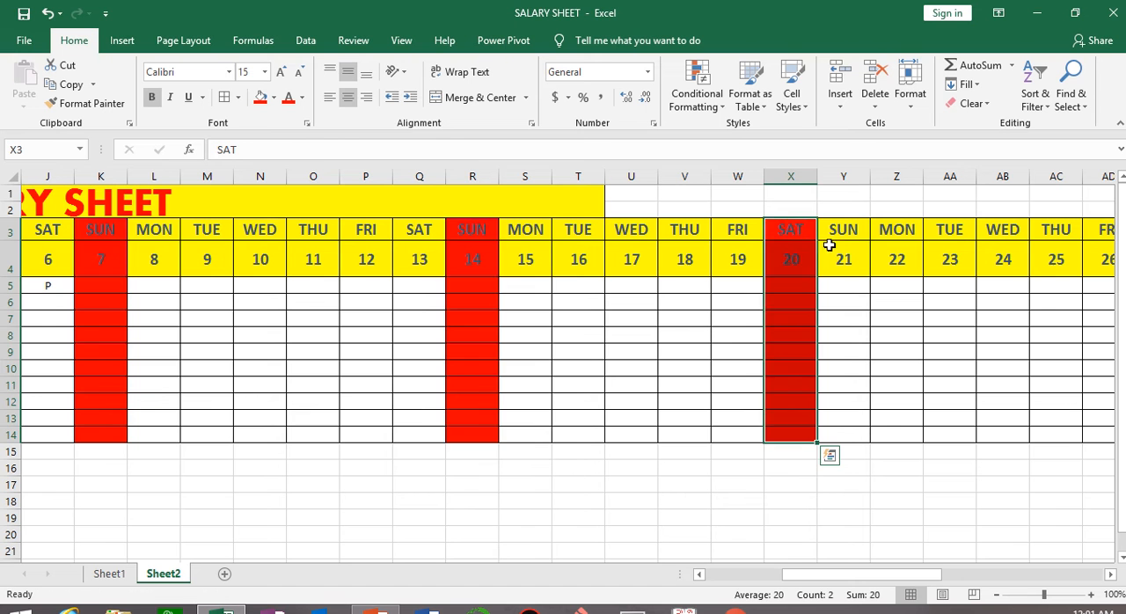
key("ctrl+z")
Copy the red formatting of the Sunday 14 column, R3:R14, onto the Sunday 21 column, Y3:Y14, with Format Painter.
left_click_drag(479, 230, 473, 420)
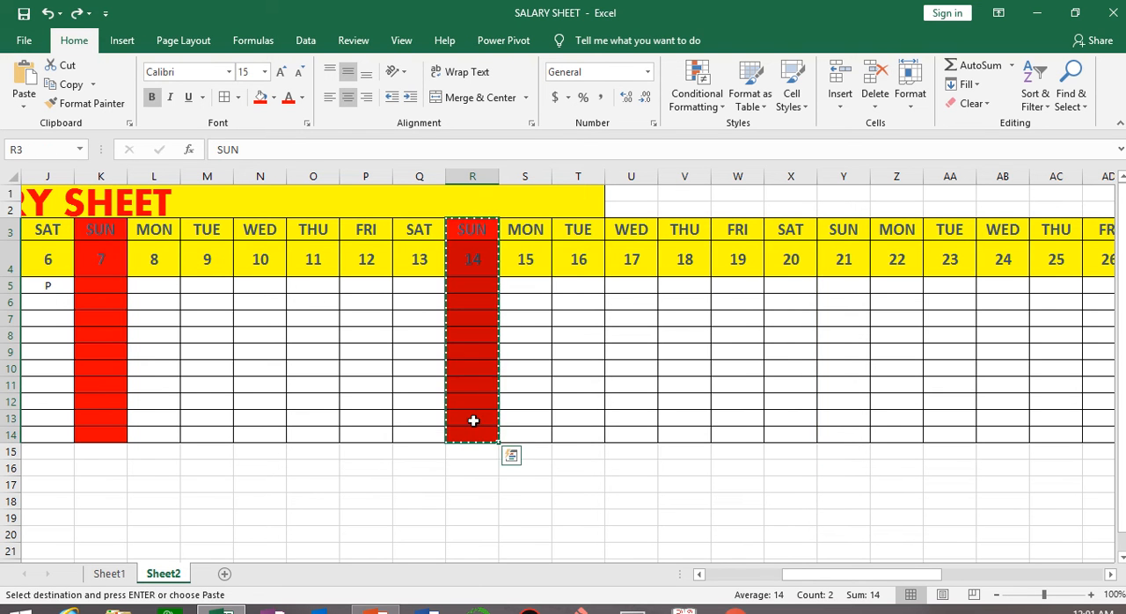
left_click(88, 102)
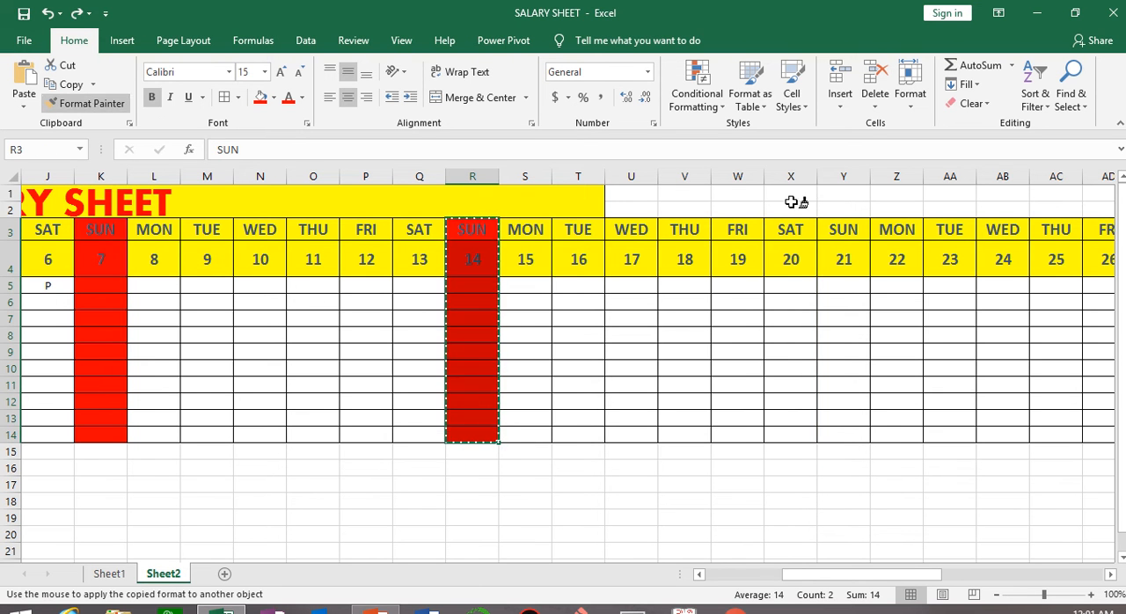
left_click(846, 231)
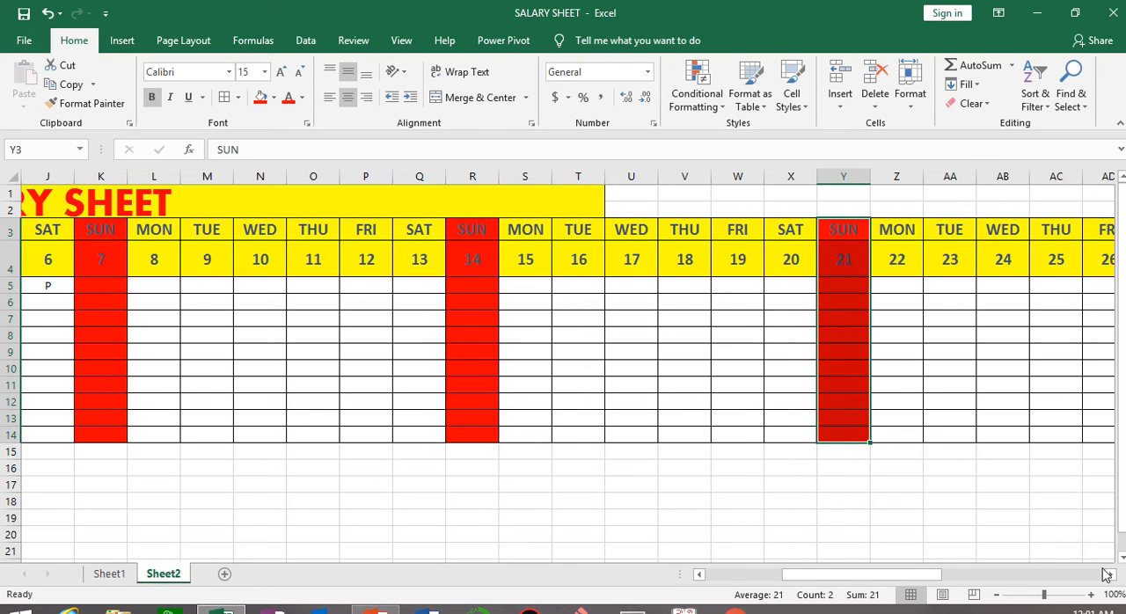
Copy the red formatting of the Sunday 21 column onto the Sunday 28 column, AF3:AF14, with Format Painter.
scroll(1110, 576, "right", 8)
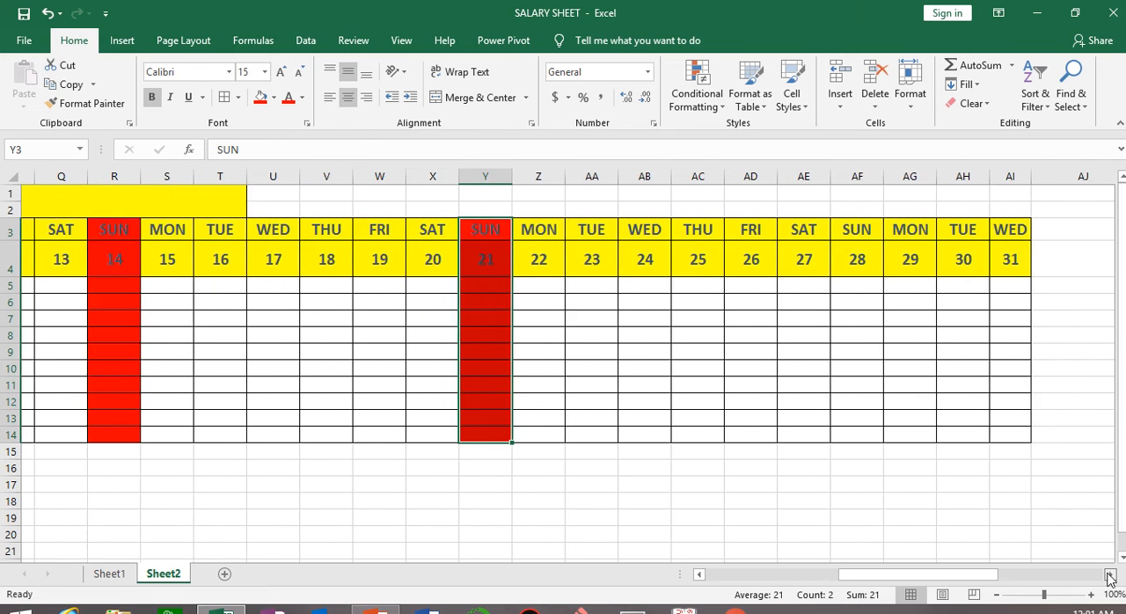
left_click_drag(409, 229, 423, 432)
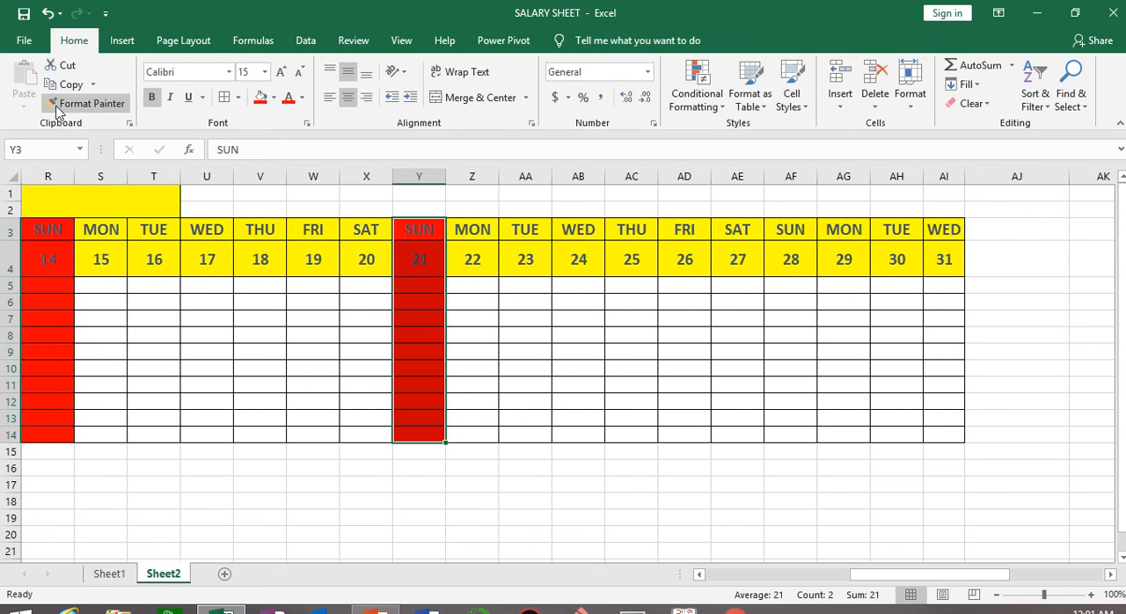
left_click(86, 103)
left_click_drag(795, 237, 794, 425)
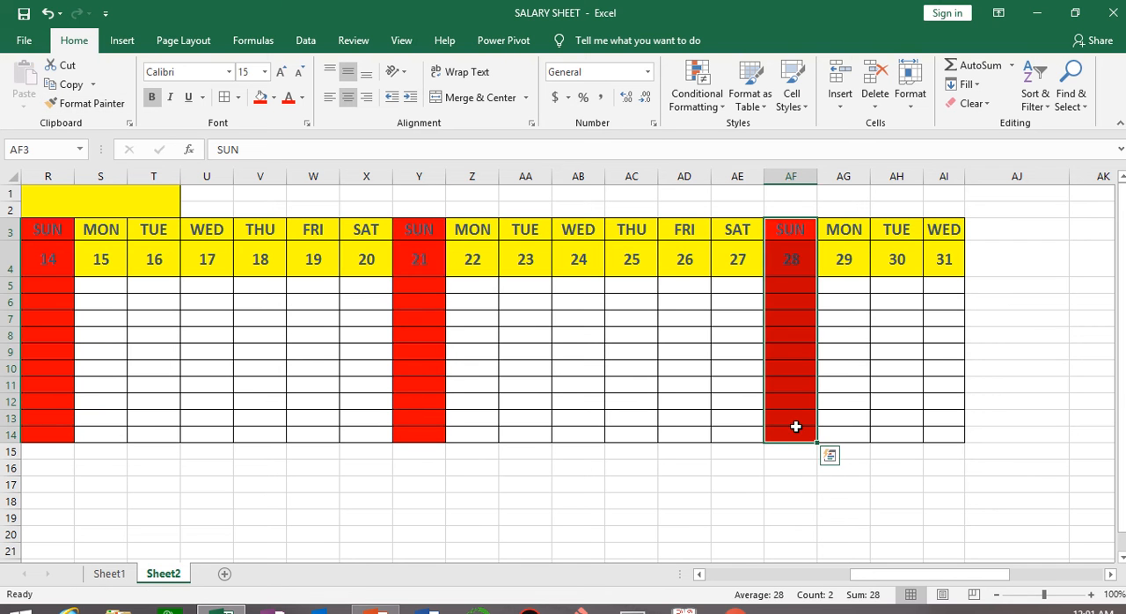
left_click(684, 534)
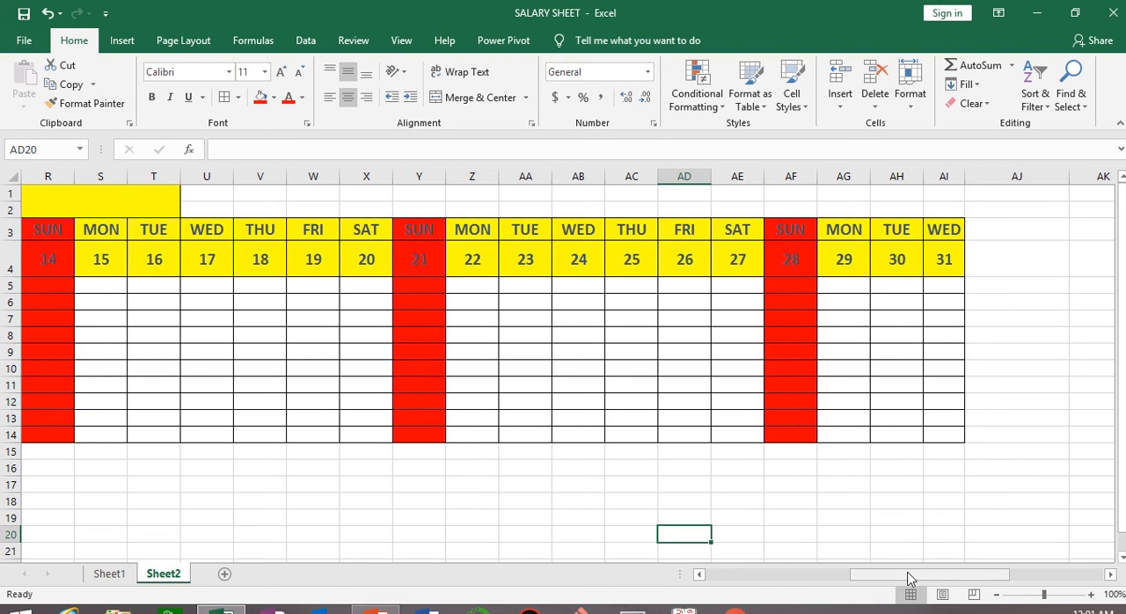
Fill the Thursday 11 column, O3:O14, with standard green.
left_click_drag(906, 582, 879, 579)
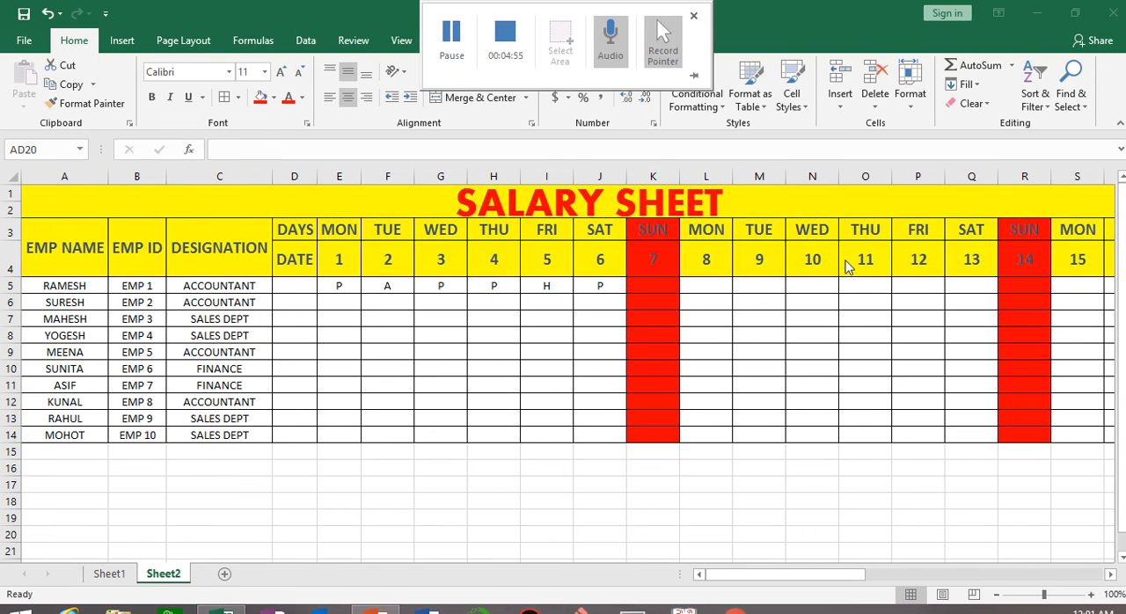
left_click(869, 229)
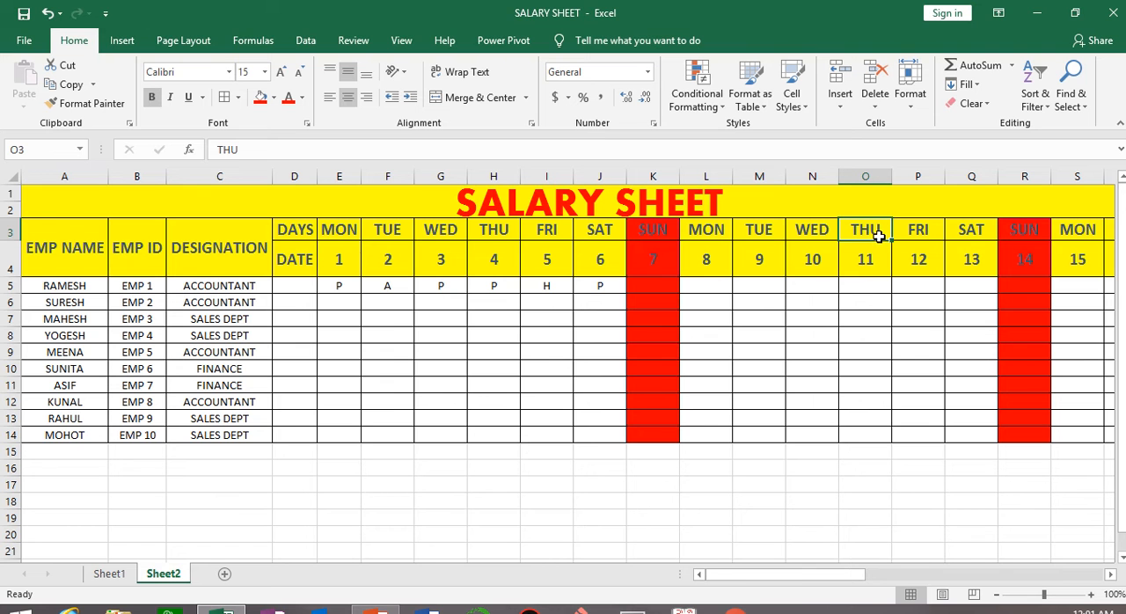
left_click_drag(871, 225, 872, 435)
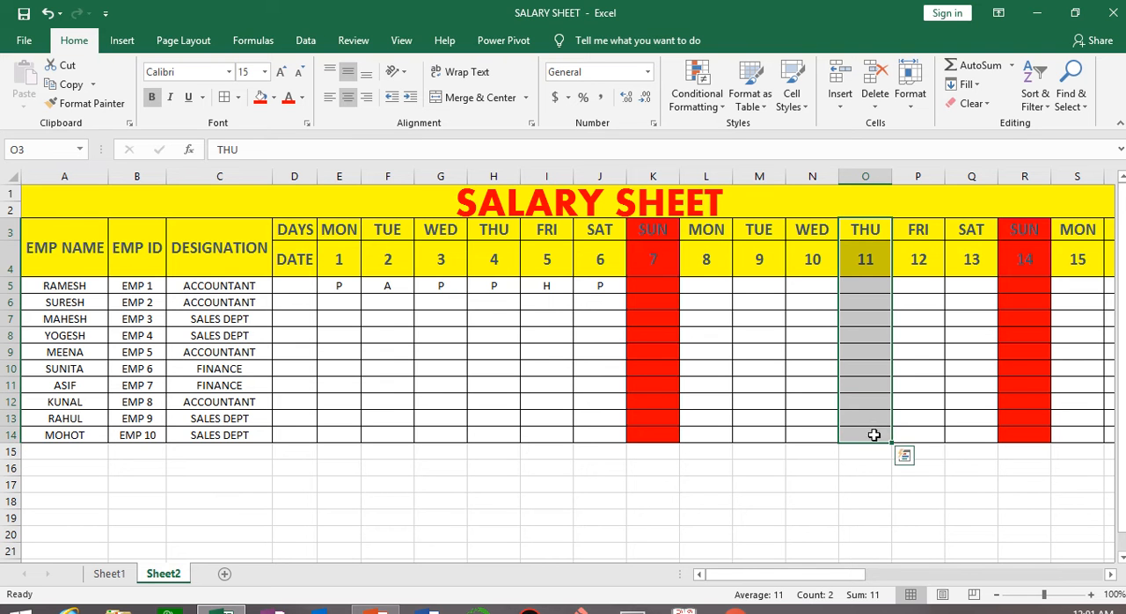
left_click(273, 97)
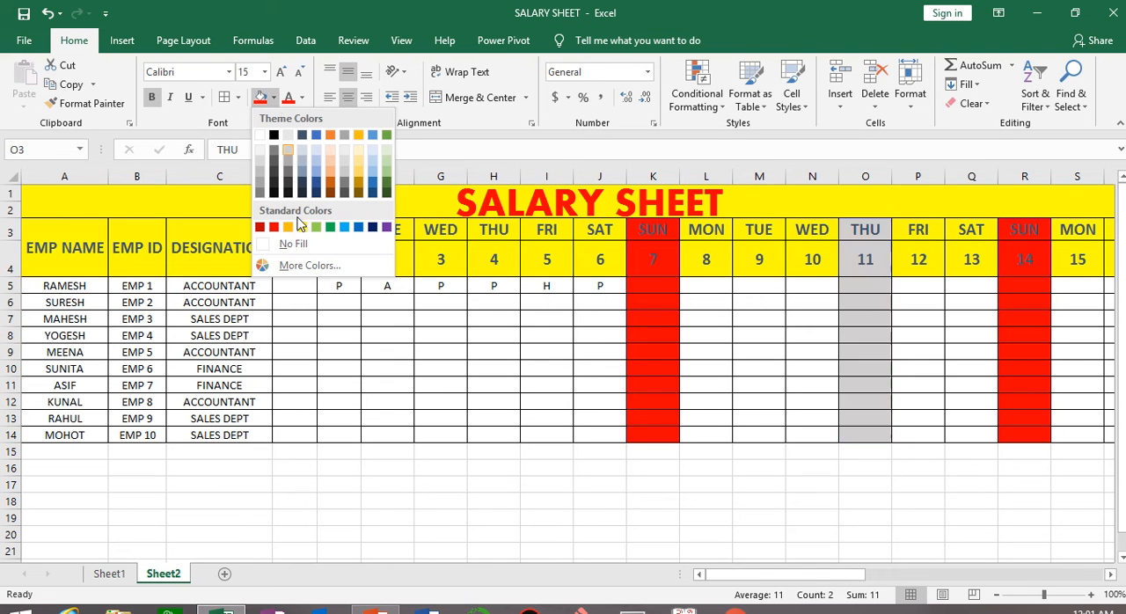
left_click(331, 227)
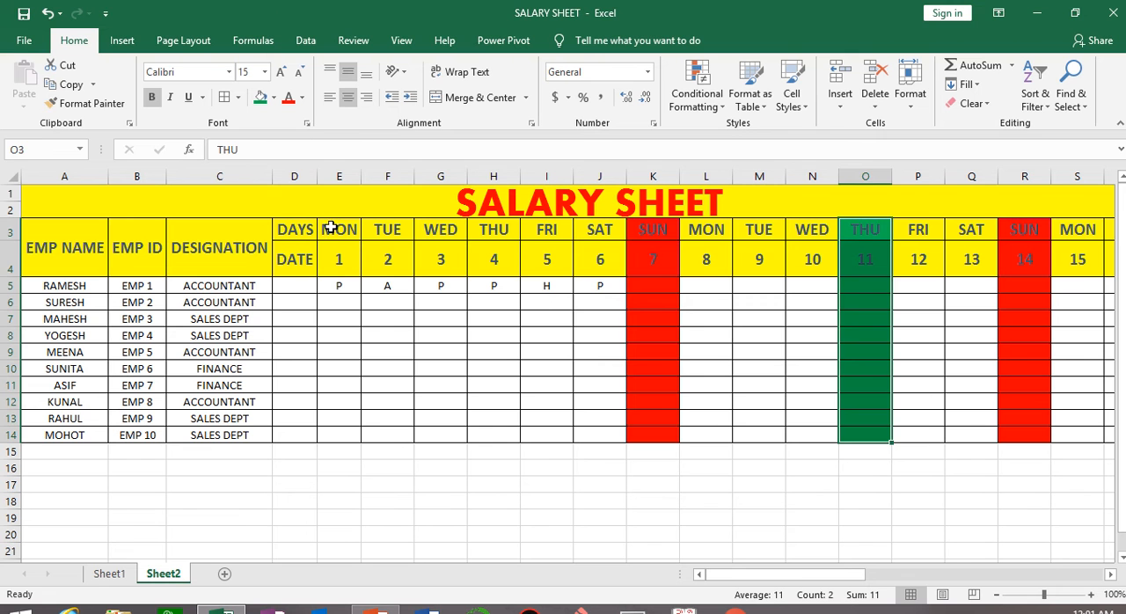
Copy the green formatting of the Thursday 11 column onto the Friday 12 column, P3:P14, with Format Painter.
left_click(91, 103)
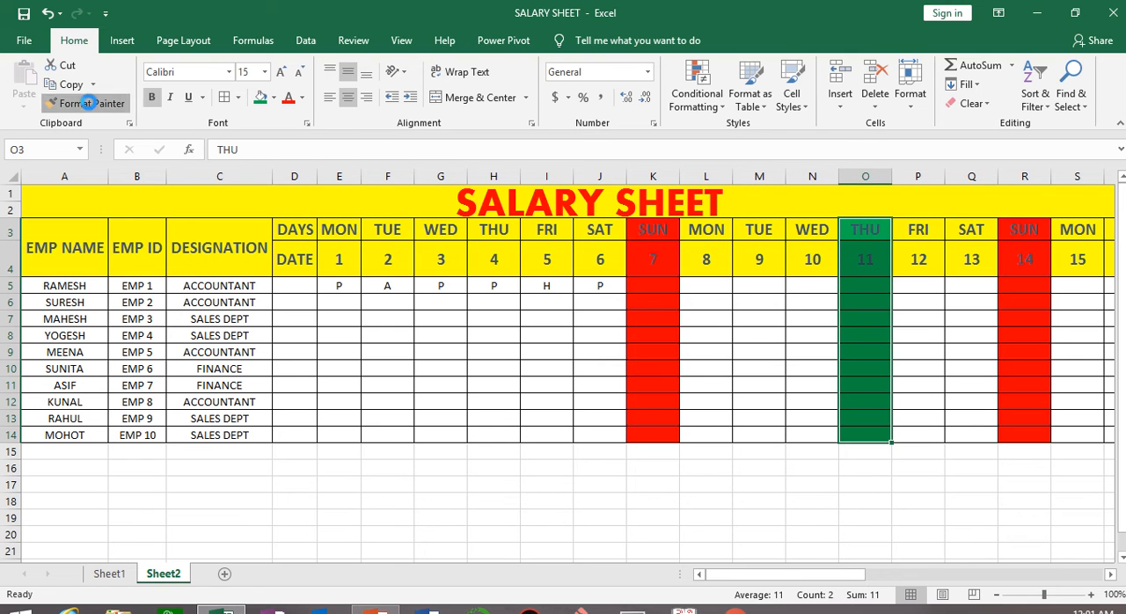
left_click(920, 226)
left_click(914, 533)
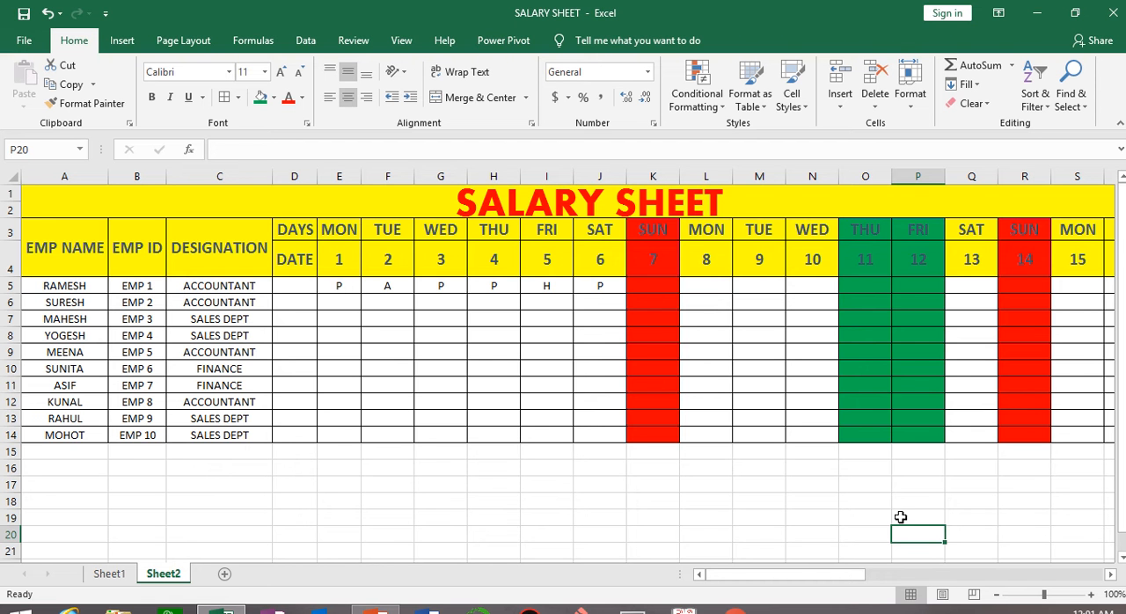
mouse_move(821, 576)
left_mouse_down()
mouse_move(1001, 577)
mouse_move(802, 579)
left_mouse_up()
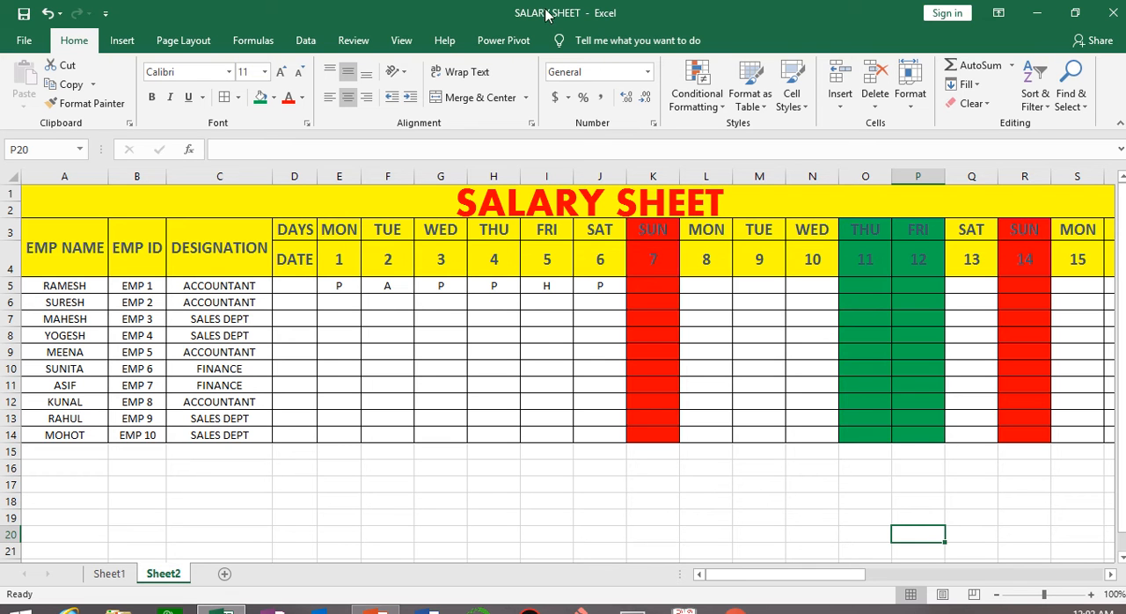
mouse_move(452, 6)
left_click(450, 46)
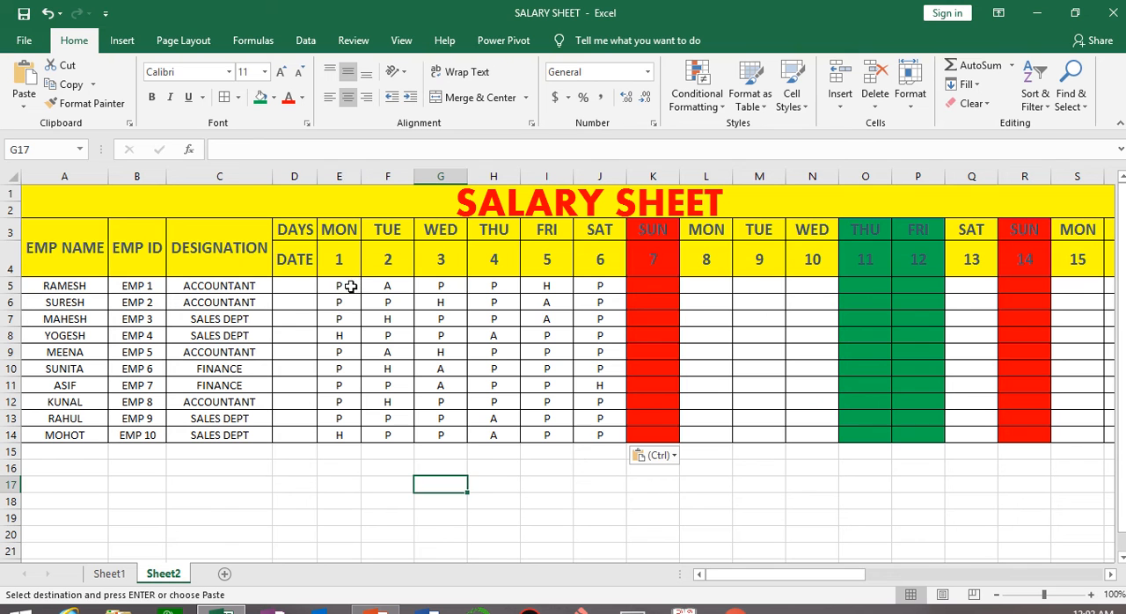
Examine the employees' attendance marks for dates 1 to 6 in E5:J14.
left_click(350, 285)
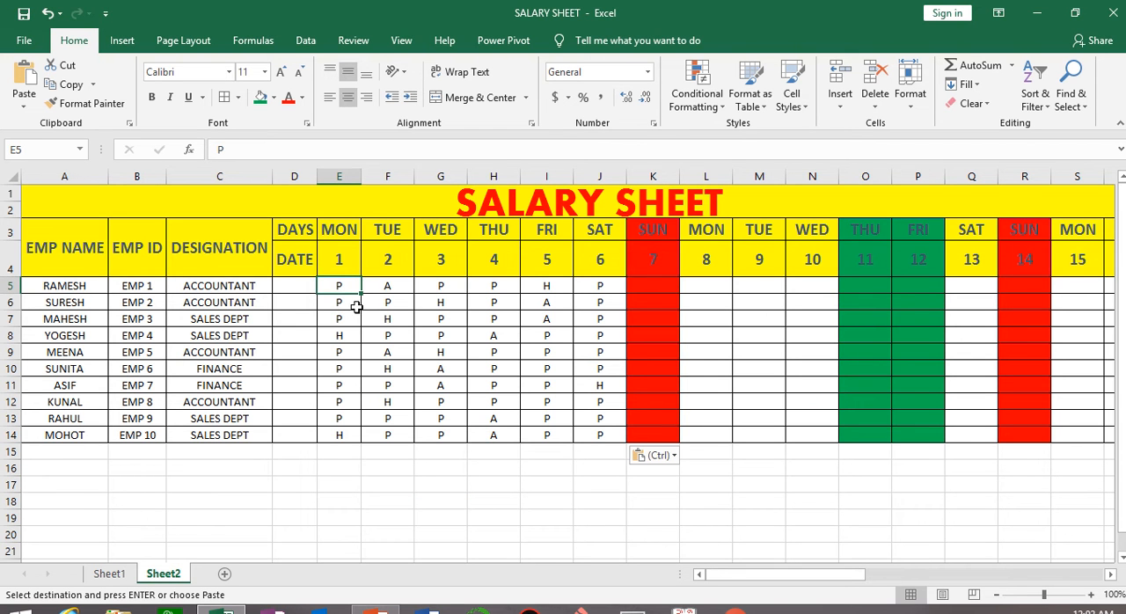
left_click(346, 302)
left_click(393, 301)
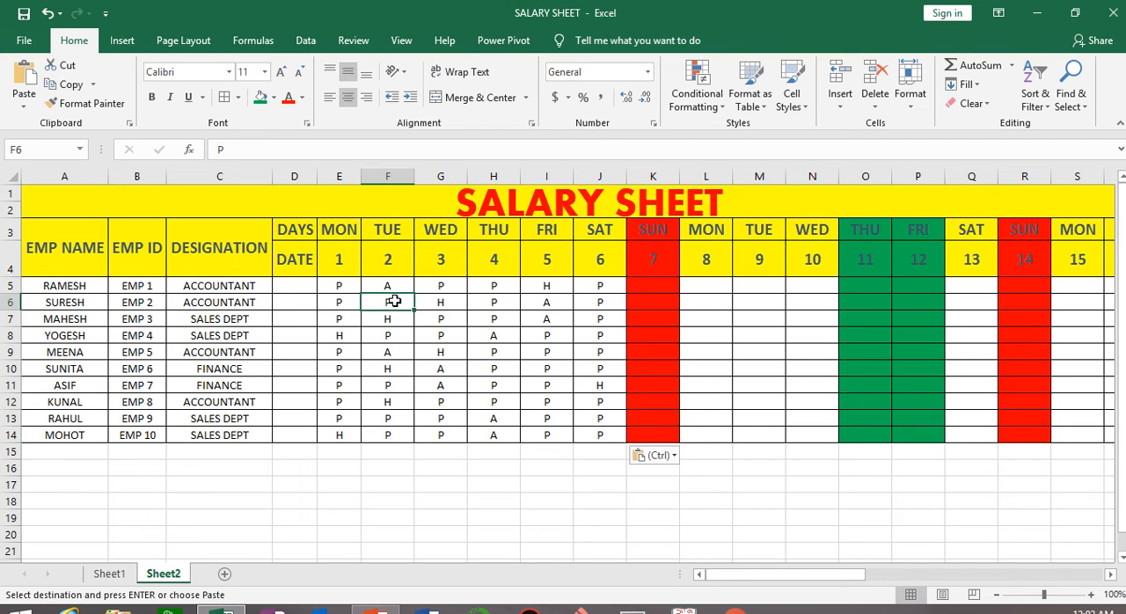
left_click(457, 303)
left_click(492, 304)
left_click(546, 303)
left_click(611, 303)
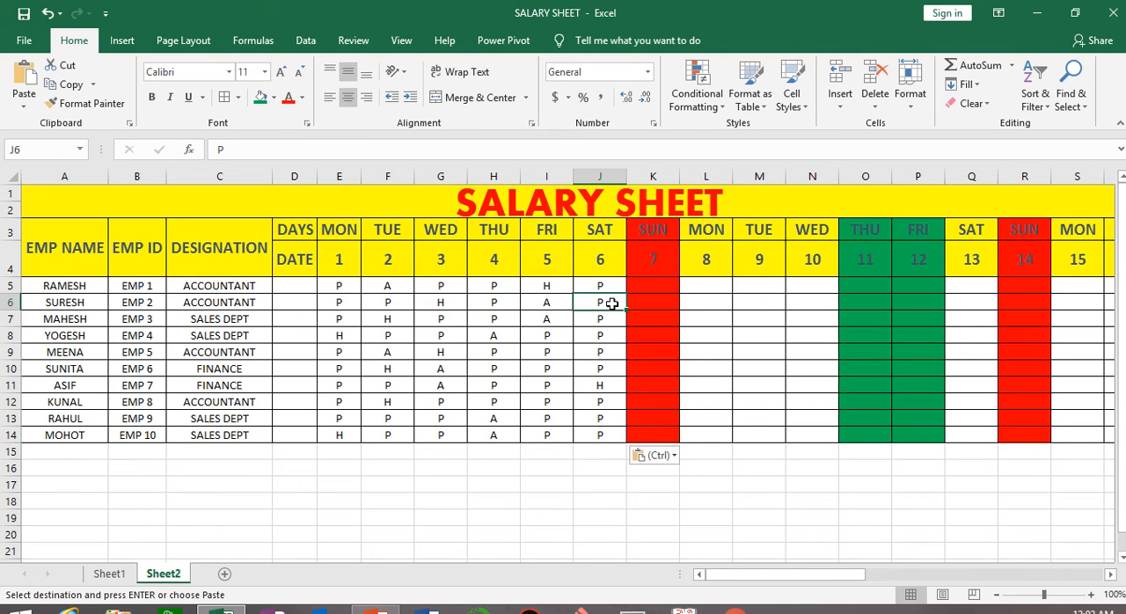
left_click(613, 321)
left_click(547, 320)
left_click(492, 320)
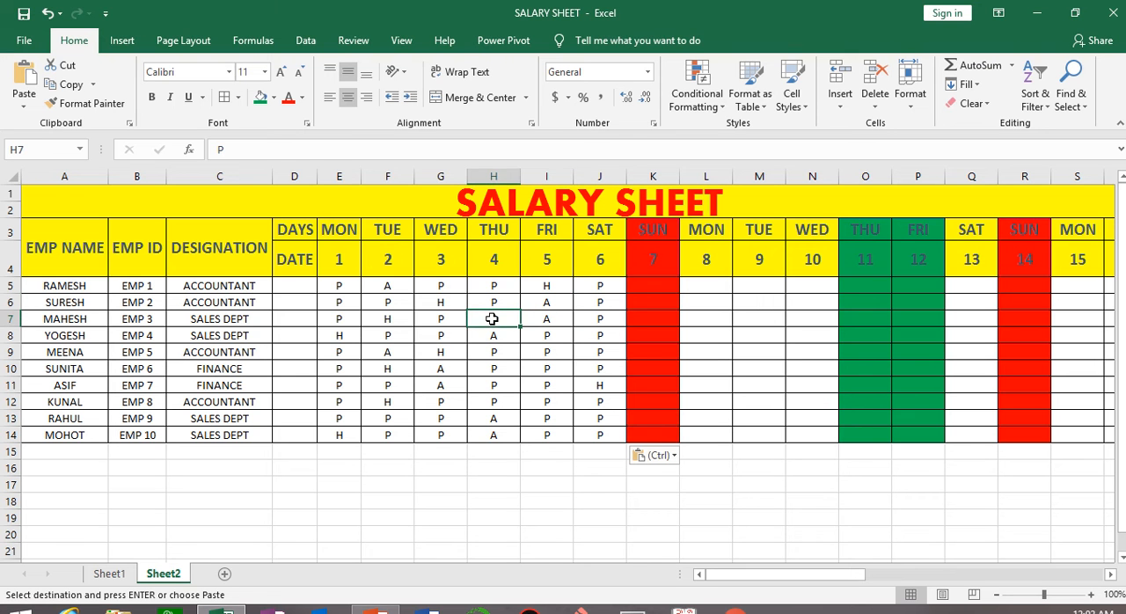
left_click(417, 322)
left_click(388, 320)
left_click(347, 322)
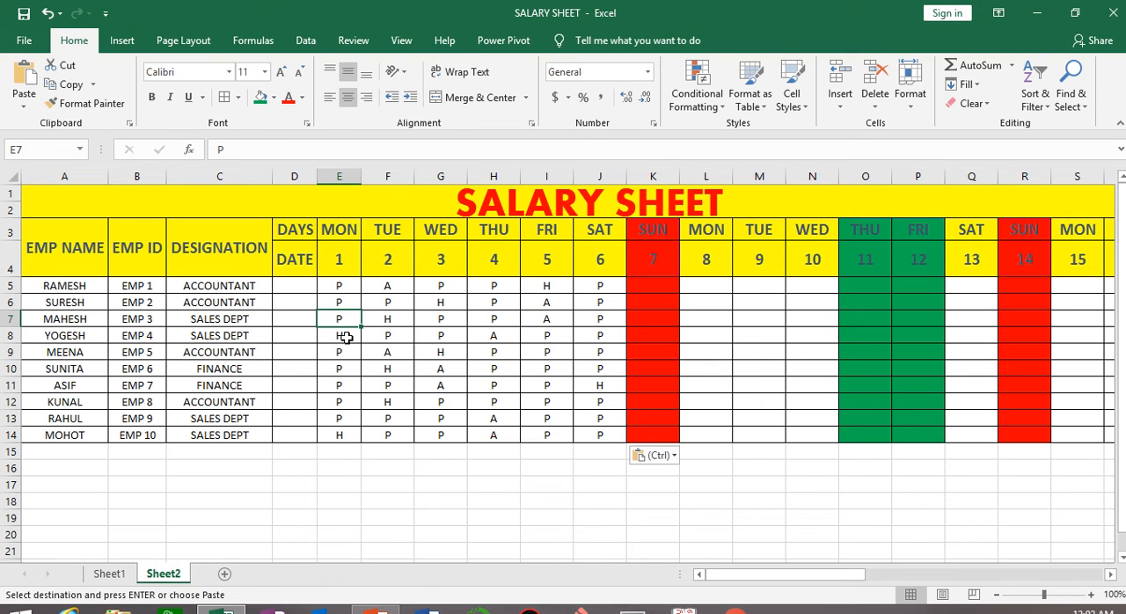
left_click(348, 336)
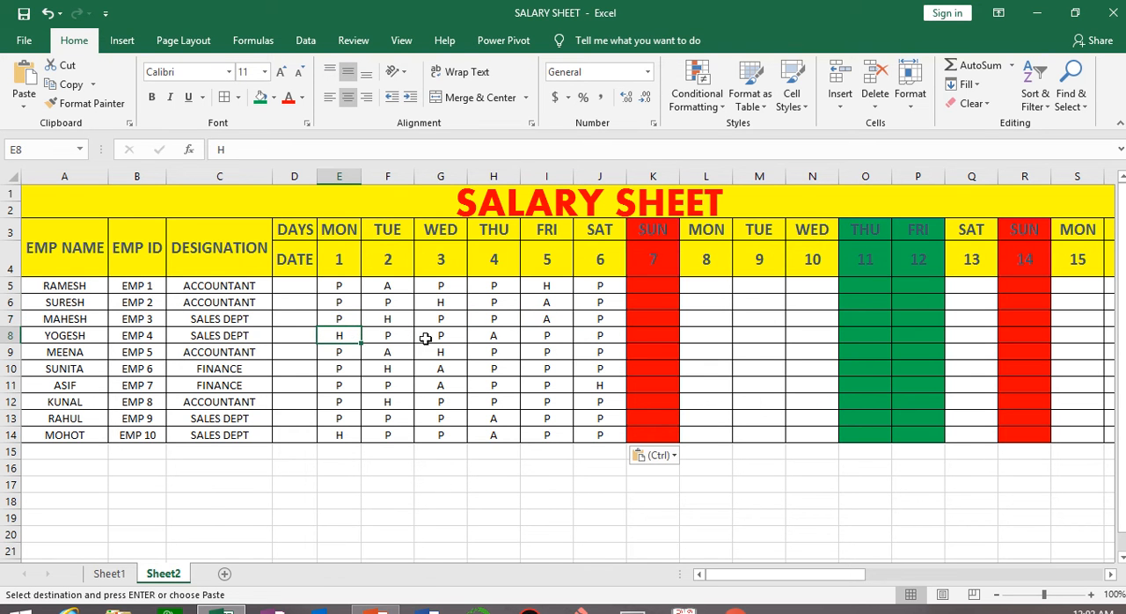
left_click(754, 534)
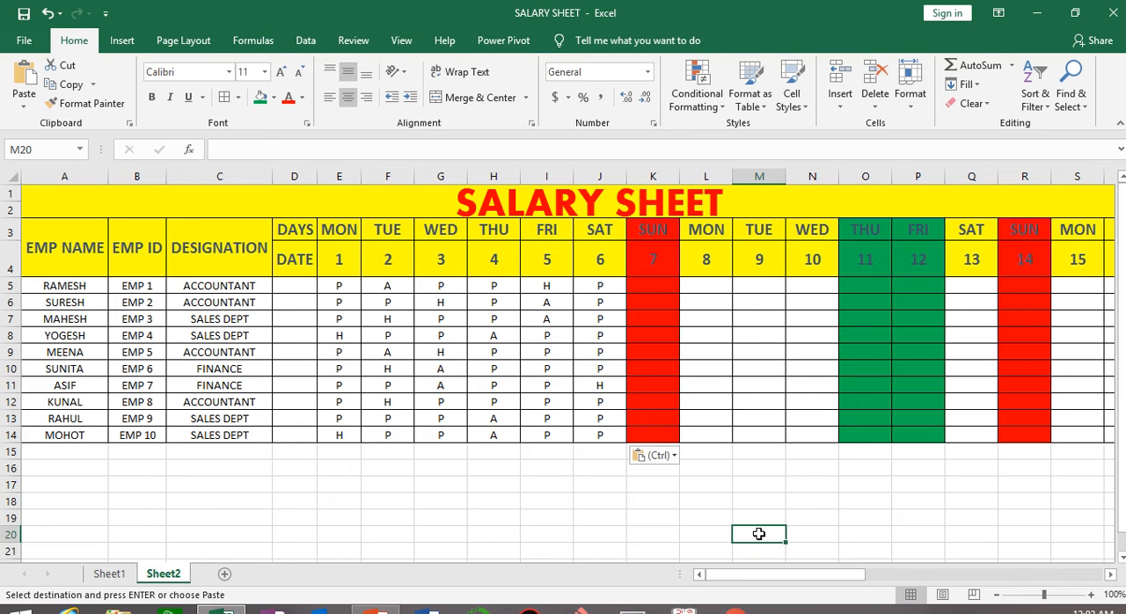
left_click_drag(335, 285, 592, 431)
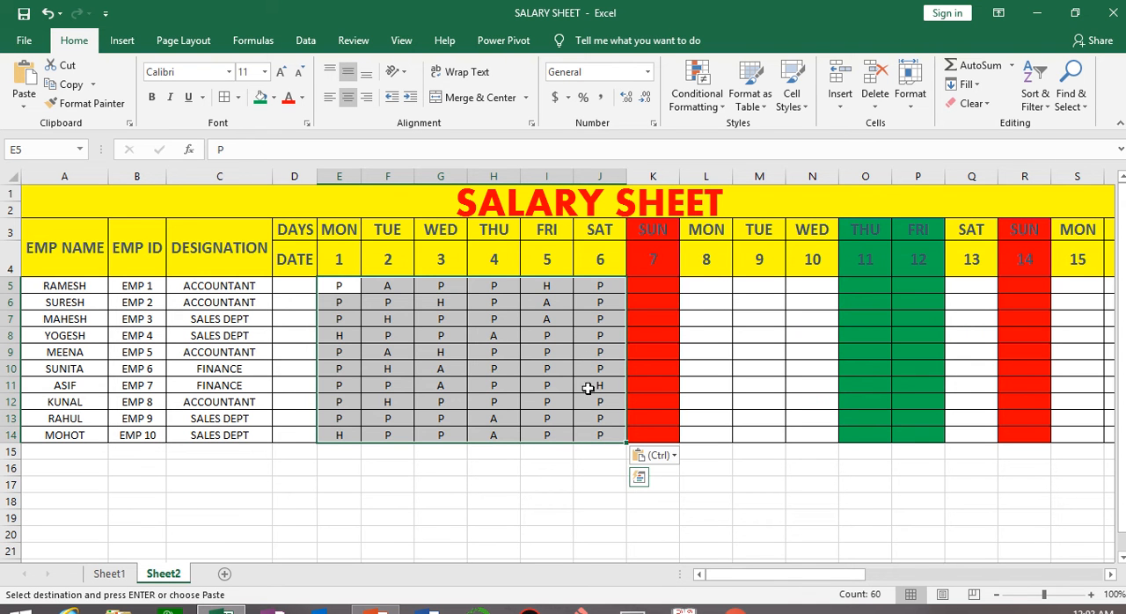
left_click(540, 498)
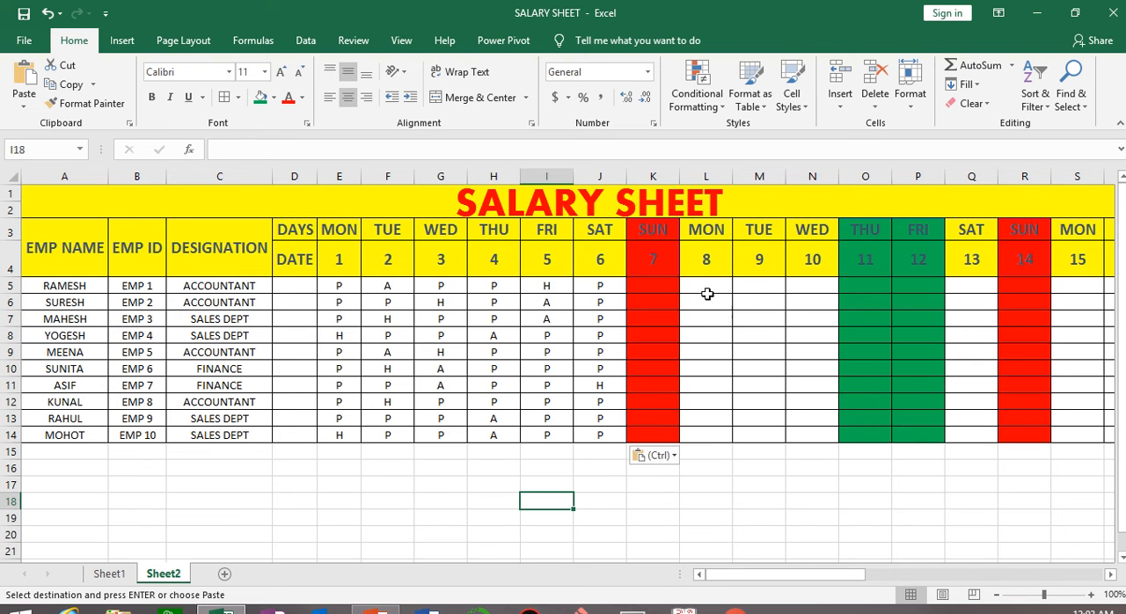
Copy the attendance marks of dates 1 to 3, E5:G14, into dates 8 to 10, L5:N14.
left_click_drag(337, 285, 456, 435)
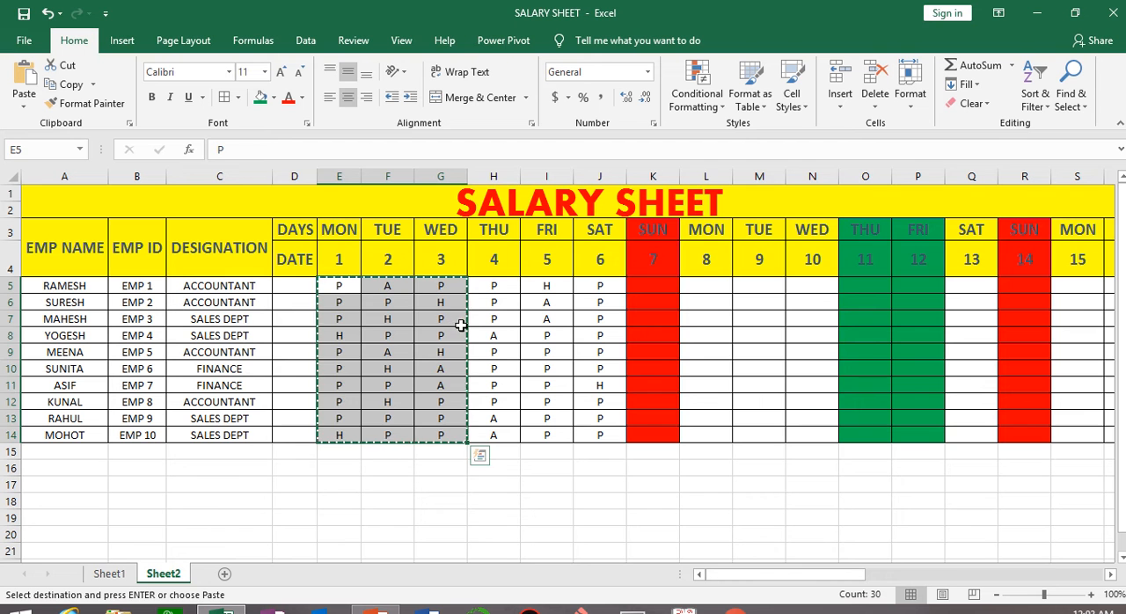
left_click(700, 286)
key("ctrl+v")
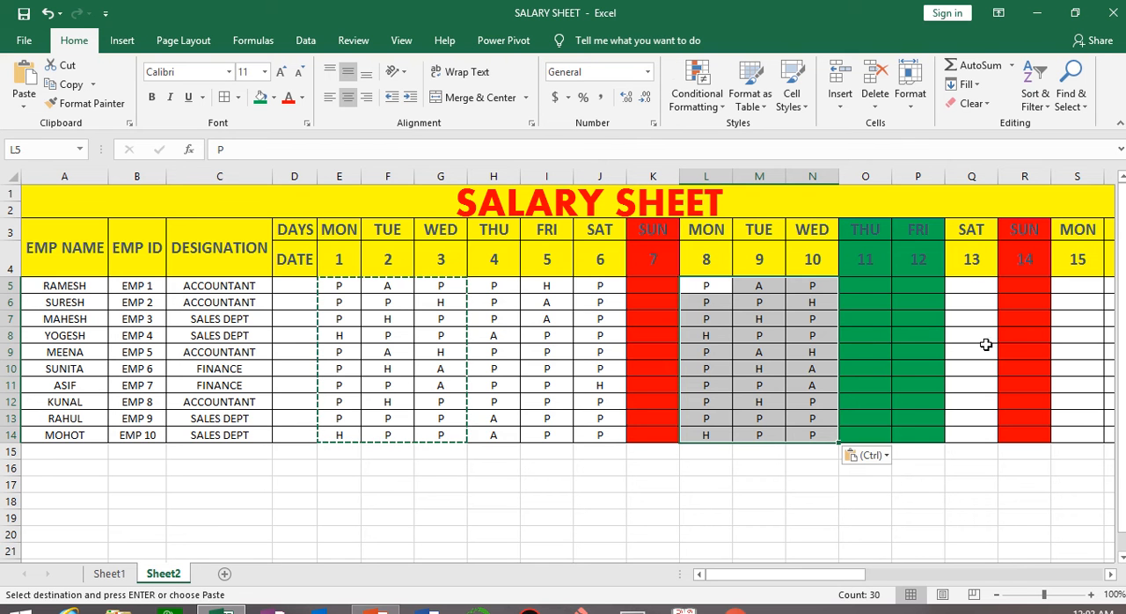
Copy the Saturday 6 attendance marks, J5:J14, into the Saturday 13 column, Q5:Q14.
left_click(605, 286)
left_click_drag(604, 285, 605, 433)
key("ctrl+c")
left_click(971, 285)
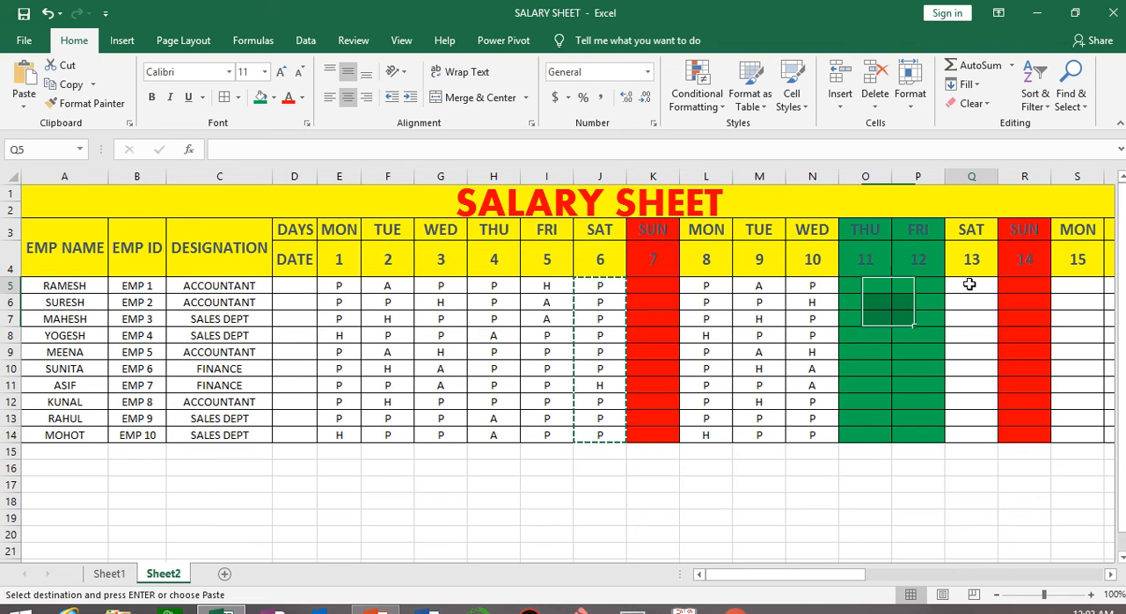
key("ctrl+v")
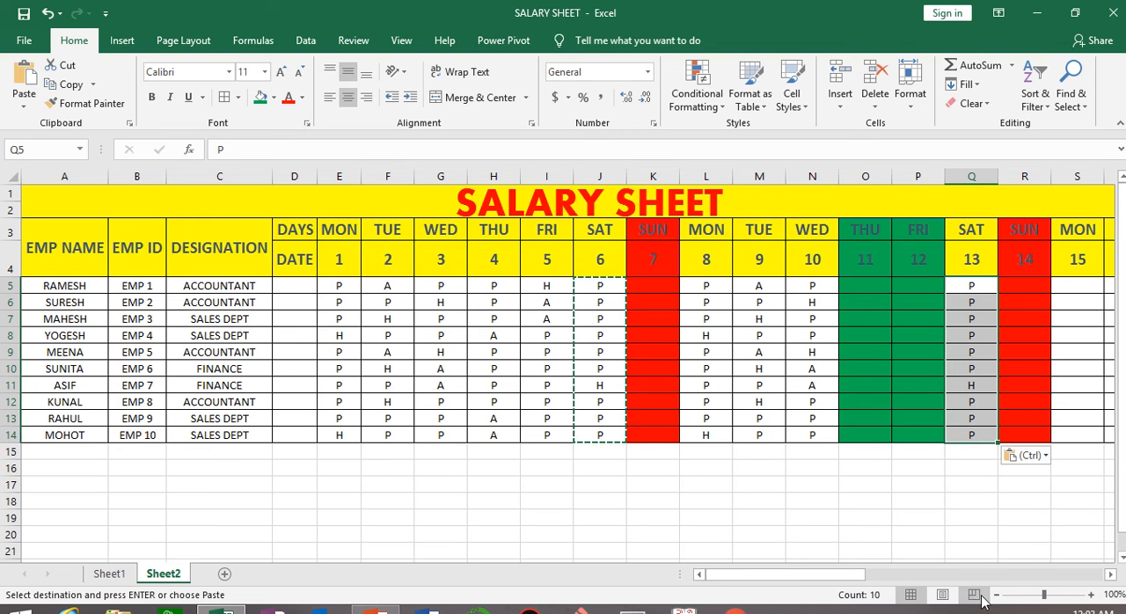
Copy the attendance marks of dates 1 to 6, E5:J14, into dates 15 to 20, S5:X14.
left_click(1110, 573)
left_click(1109, 573)
left_click(1109, 573)
left_click(1109, 574)
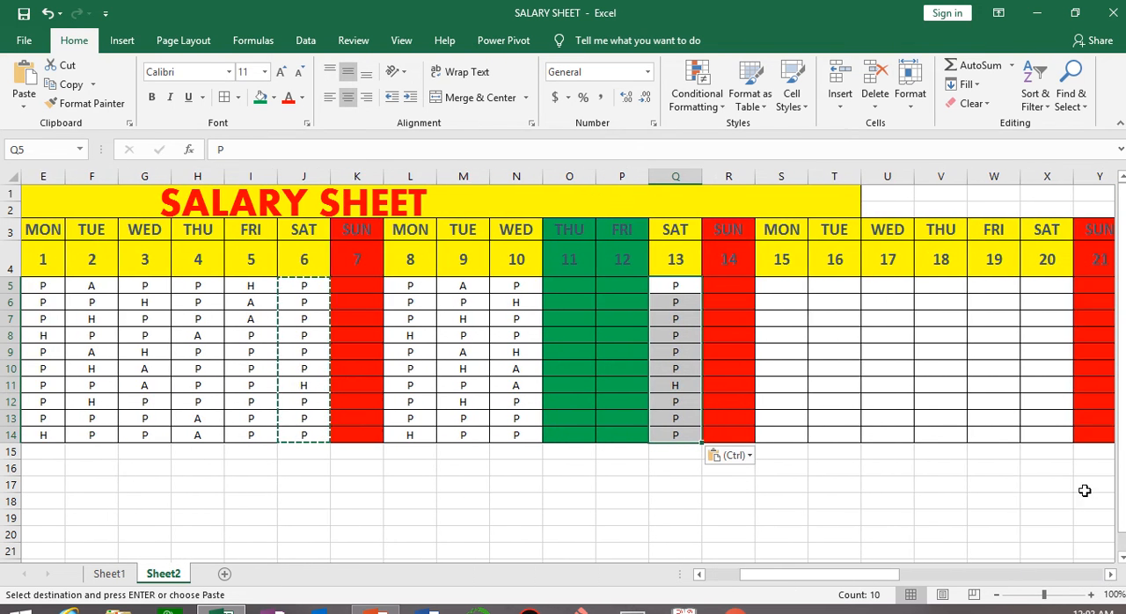
left_click_drag(837, 582, 798, 581)
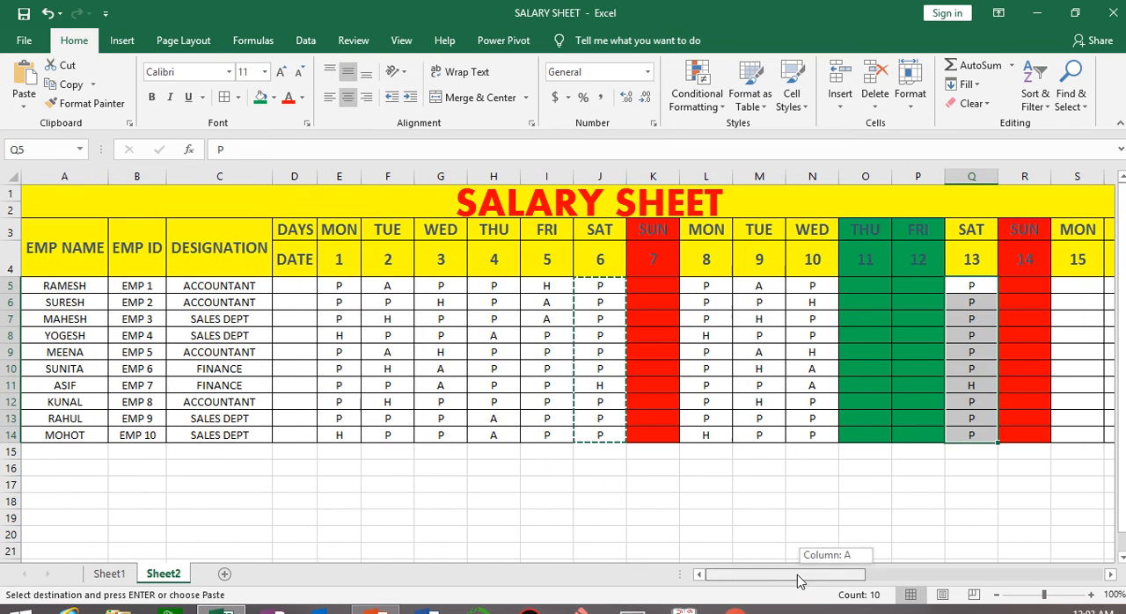
left_click_drag(338, 285, 596, 431)
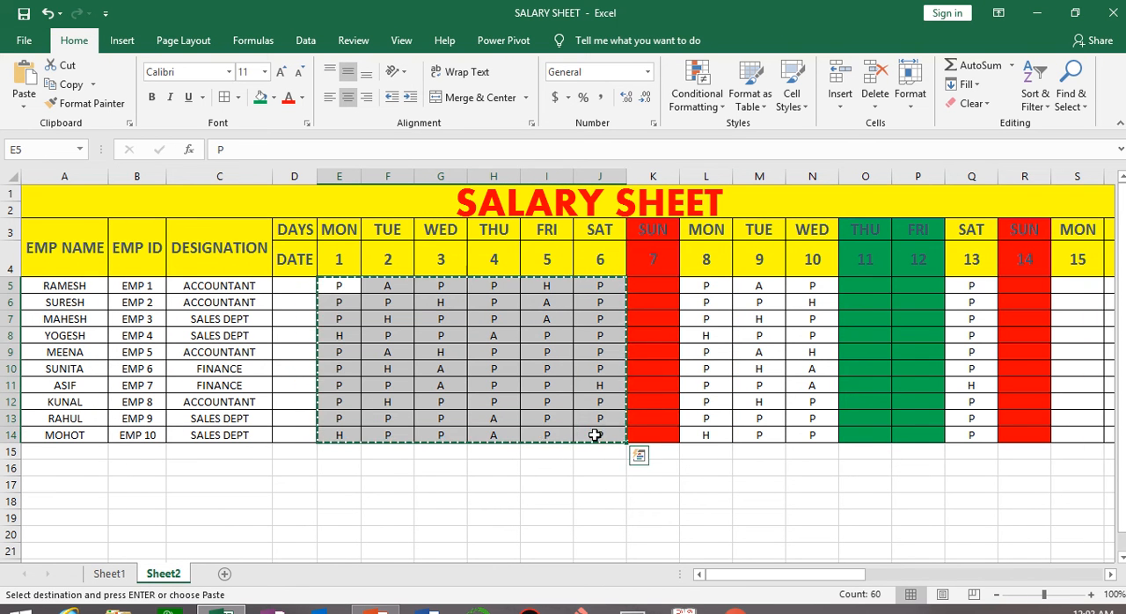
left_click_drag(836, 576, 920, 580)
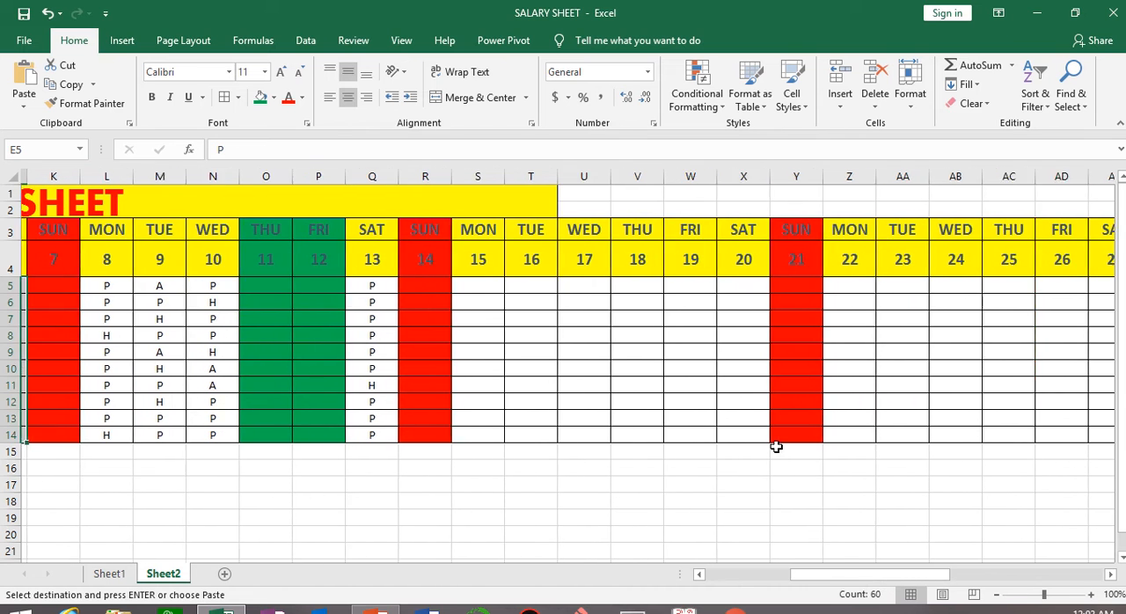
left_click(479, 288)
key("ctrl+v")
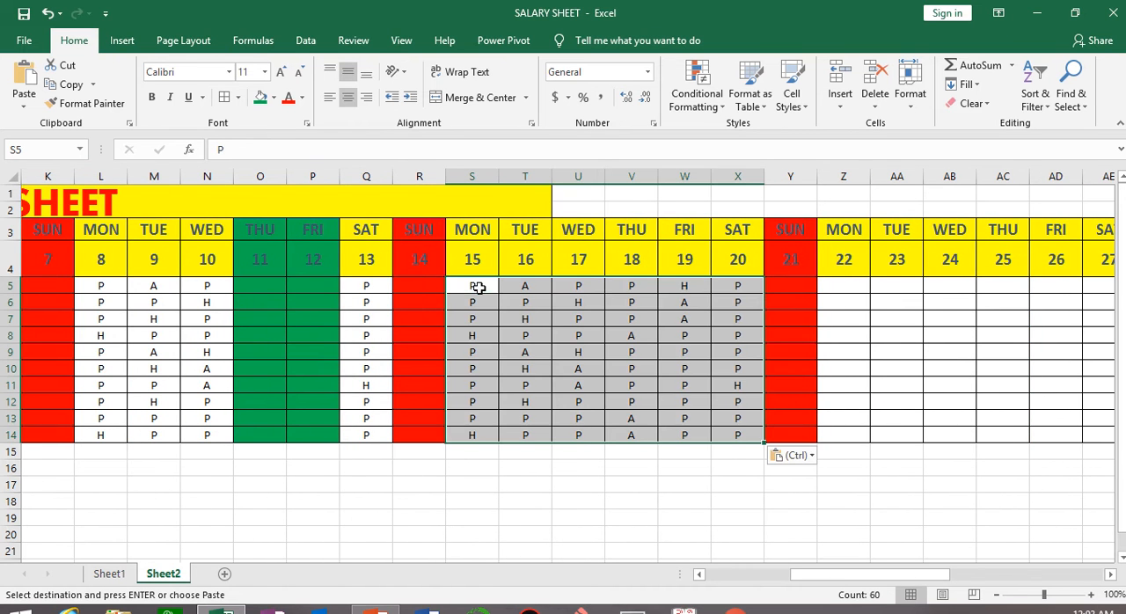
Paste the same six-day block of attendance marks into dates 22 to 27, Z5:AE14.
left_click_drag(929, 581, 973, 578)
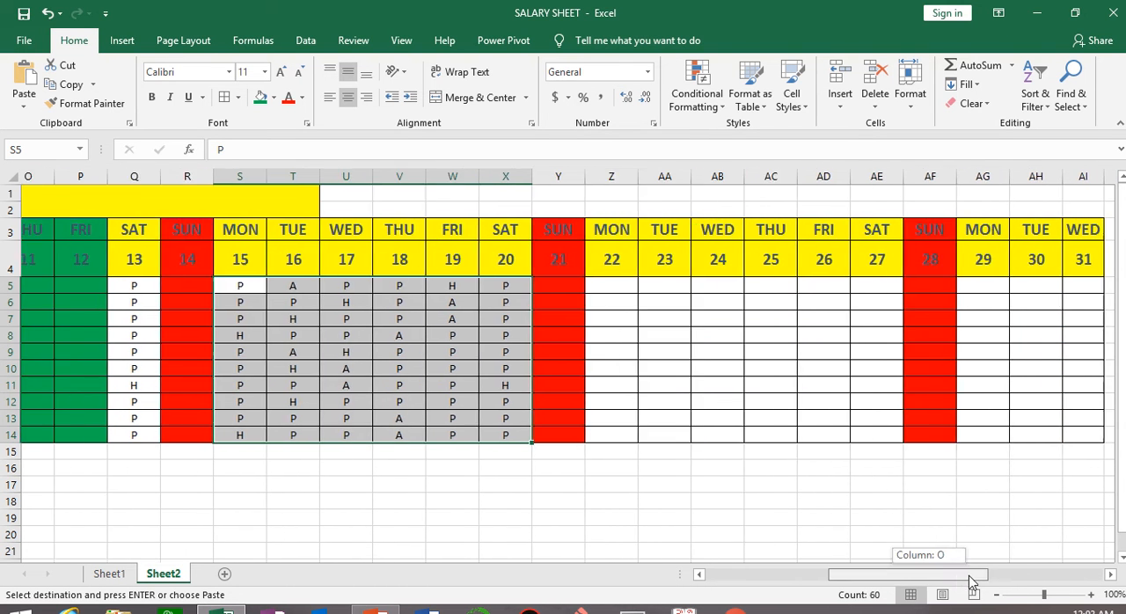
left_click(580, 283)
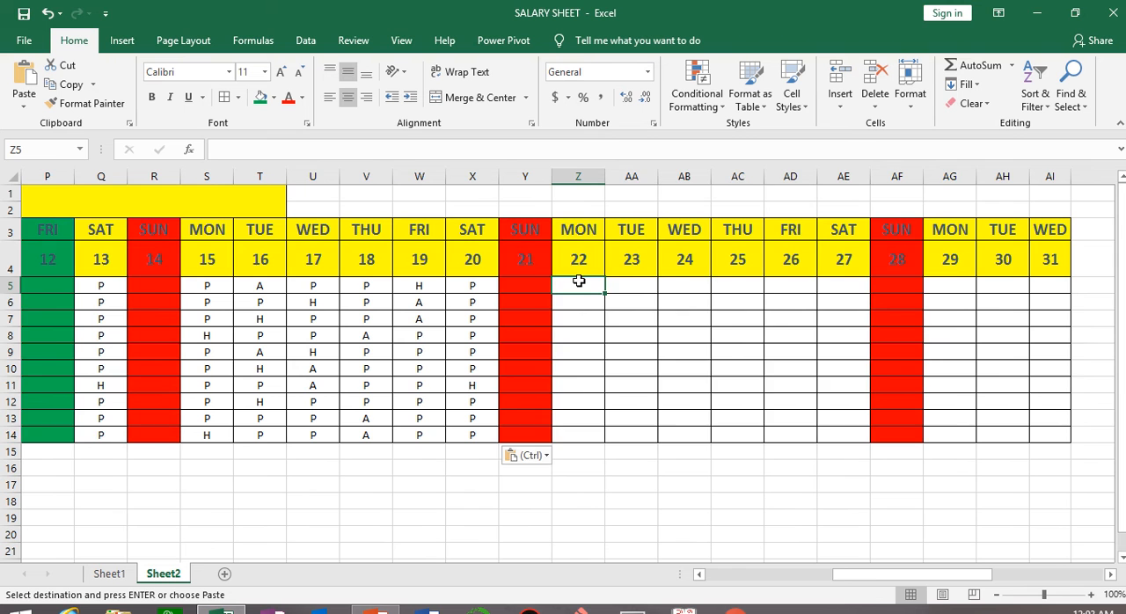
key("ctrl+v")
left_click_drag(950, 573, 1005, 553)
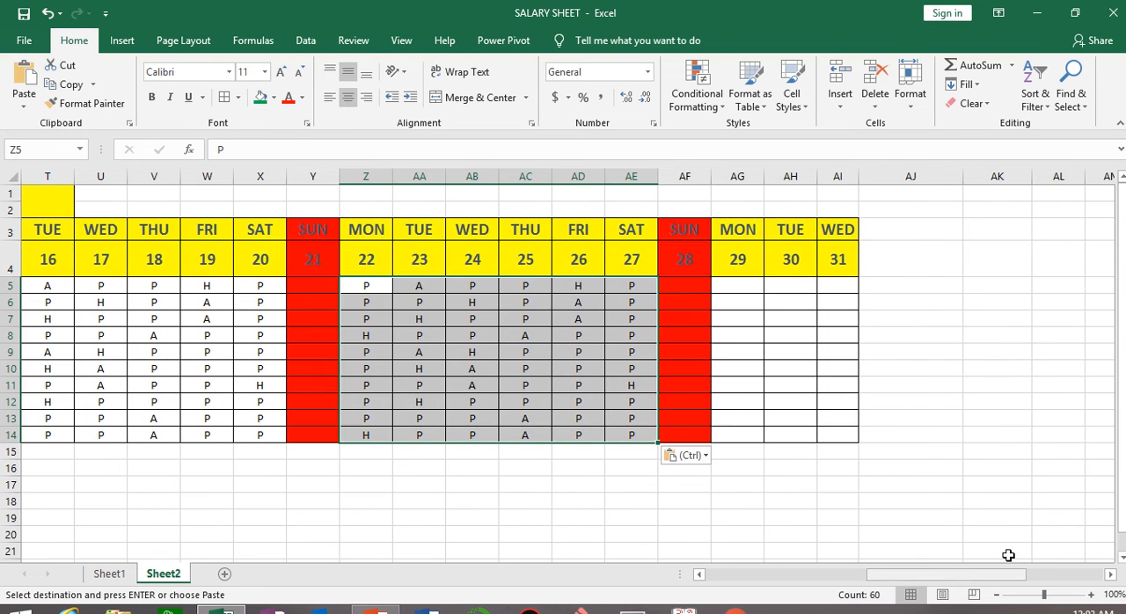
Copy the attendance marks of dates 25 to 27, AC5:AE14, into dates 29 to 31, AG5:AI14.
left_click(603, 284)
left_click_drag(513, 281, 638, 434)
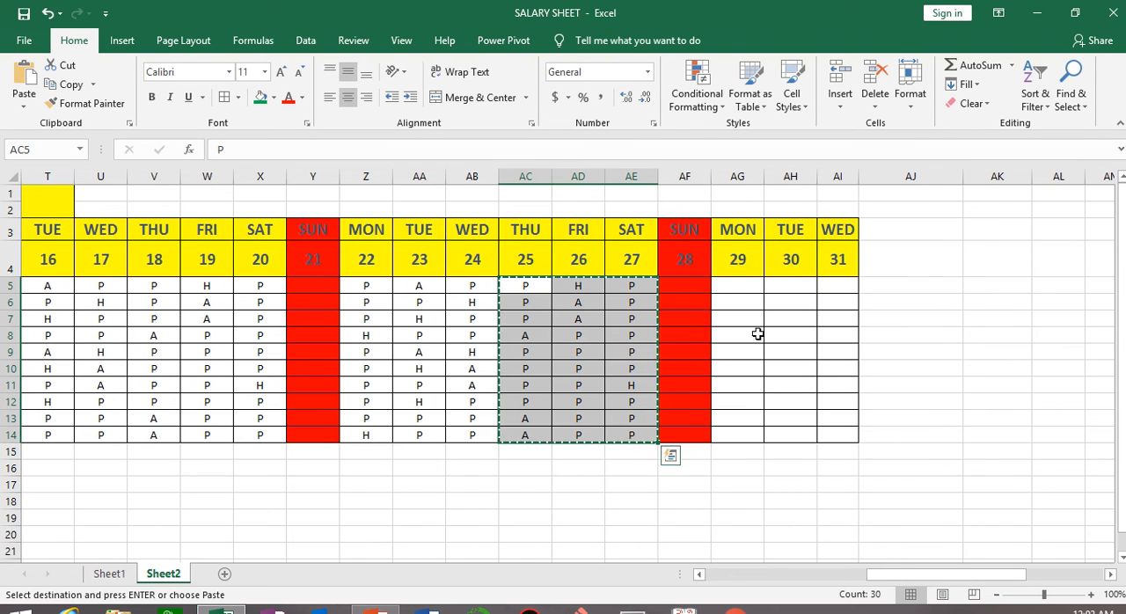
key("ctrl+c")
left_click(729, 284)
key("ctrl+v")
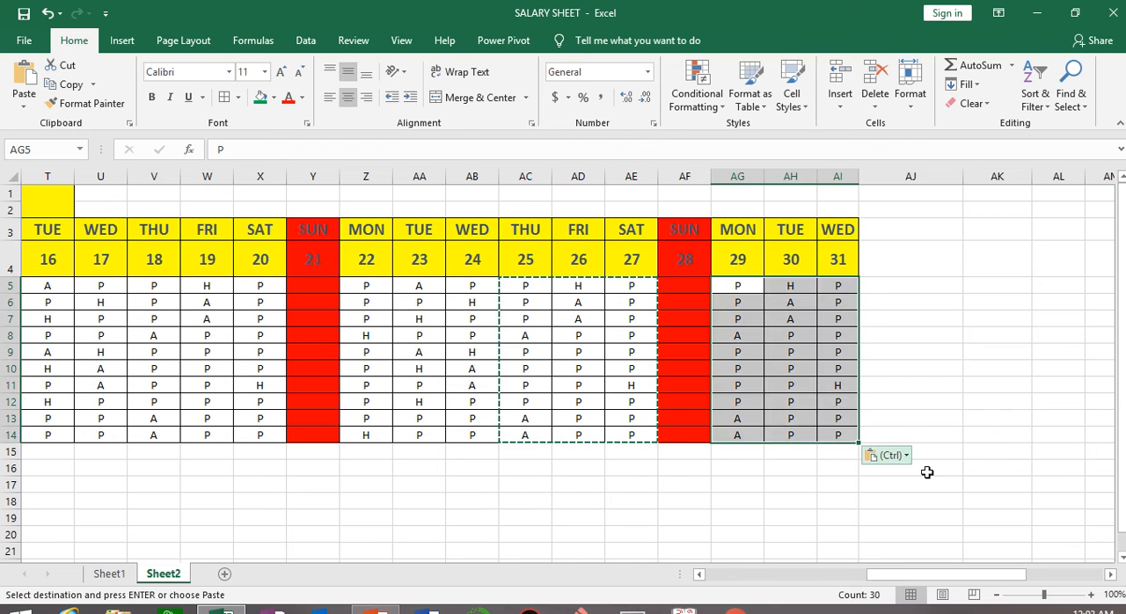
left_click(752, 531)
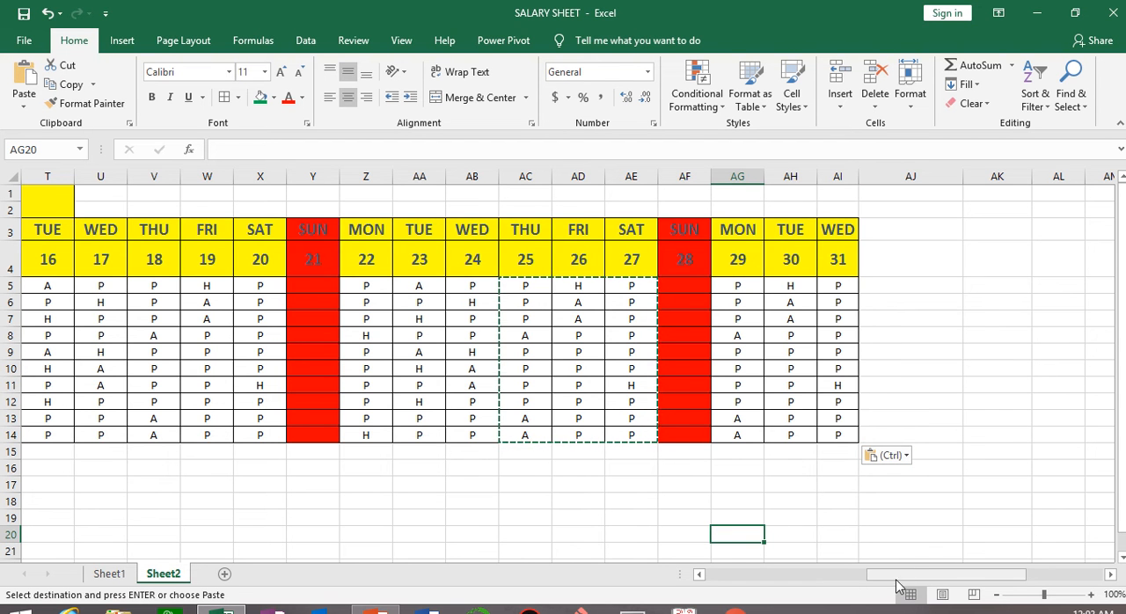
Enter the heading BASIC SALARY in AJ3, beside the Wednesday 31 column.
left_click_drag(901, 573, 730, 570)
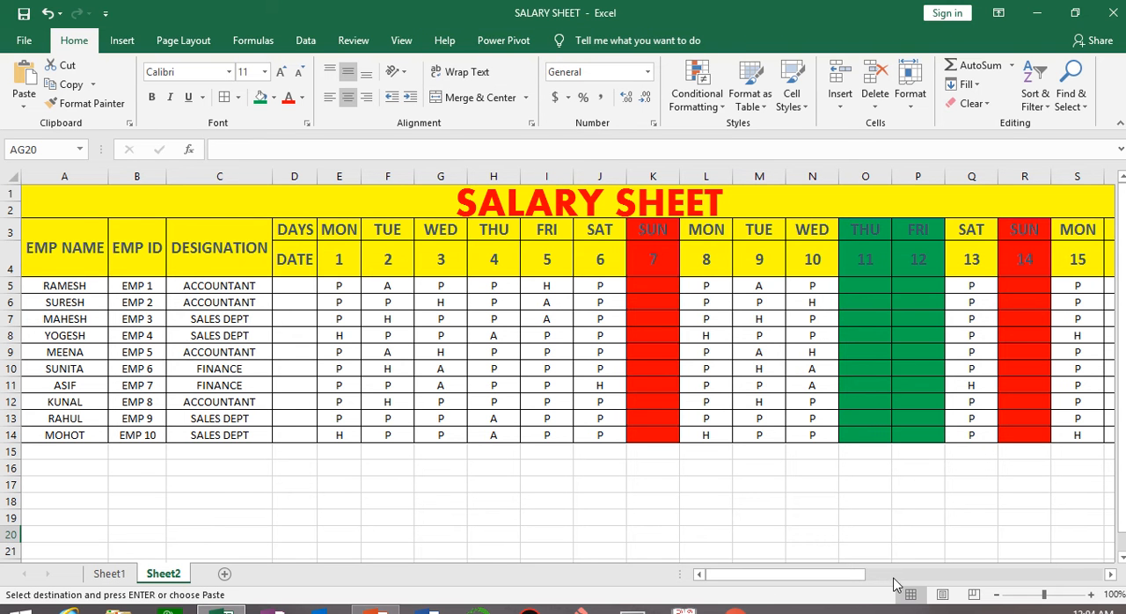
left_click_drag(849, 580, 1035, 549)
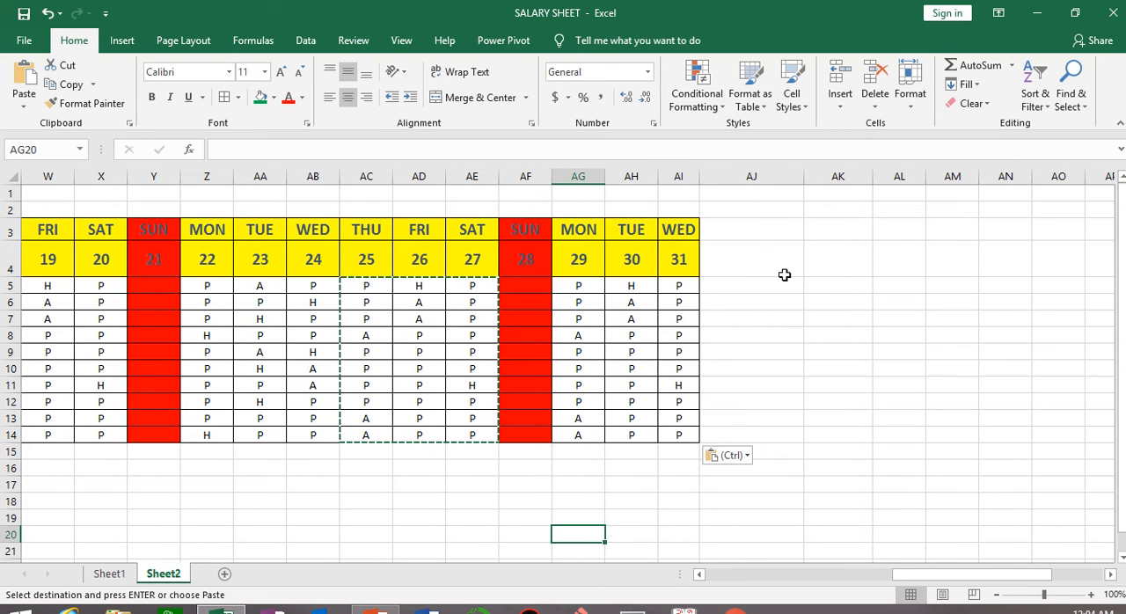
left_click(751, 229)
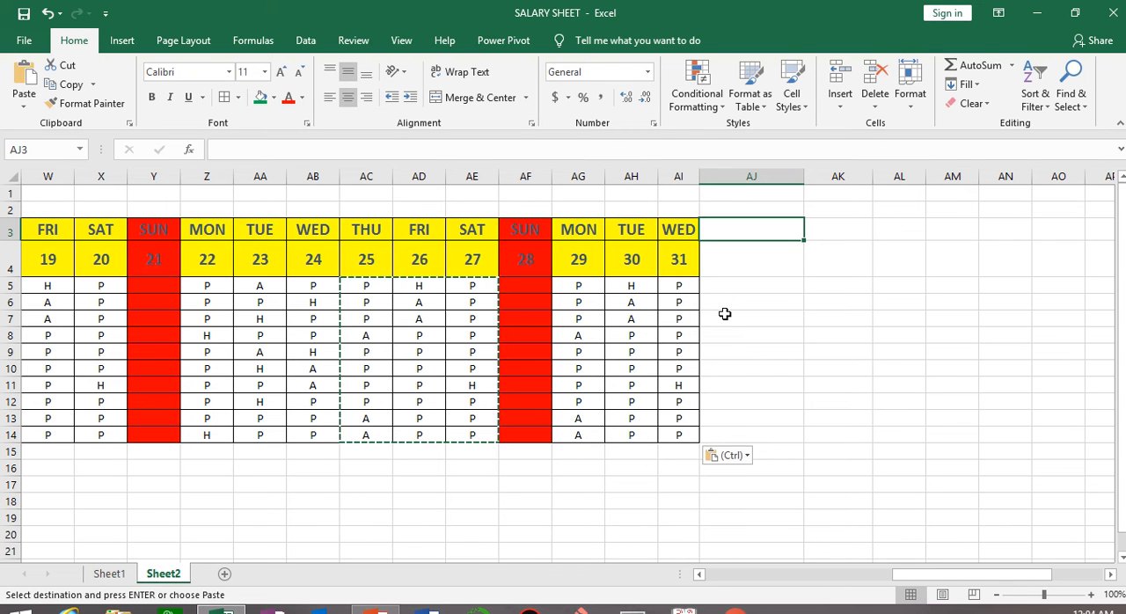
type("BAS")
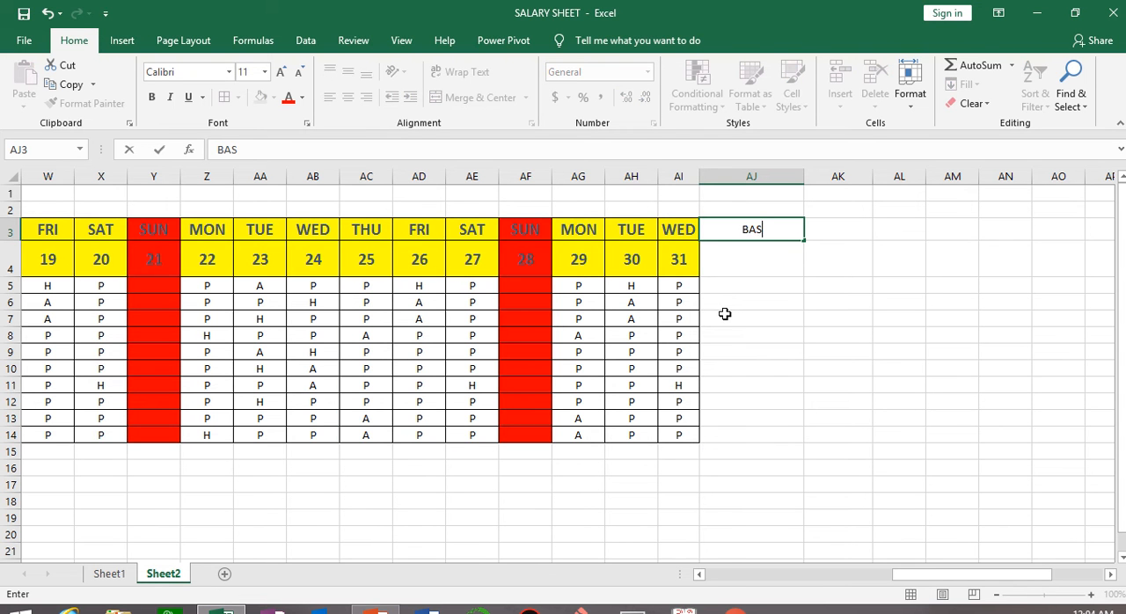
type("IC SALARY")
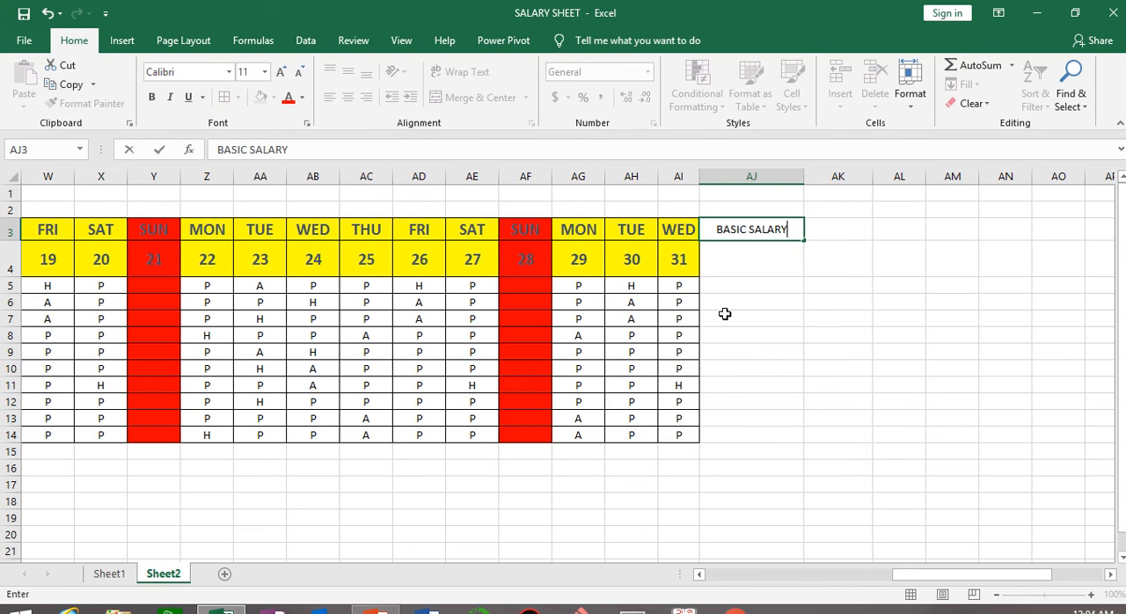
left_click(828, 350)
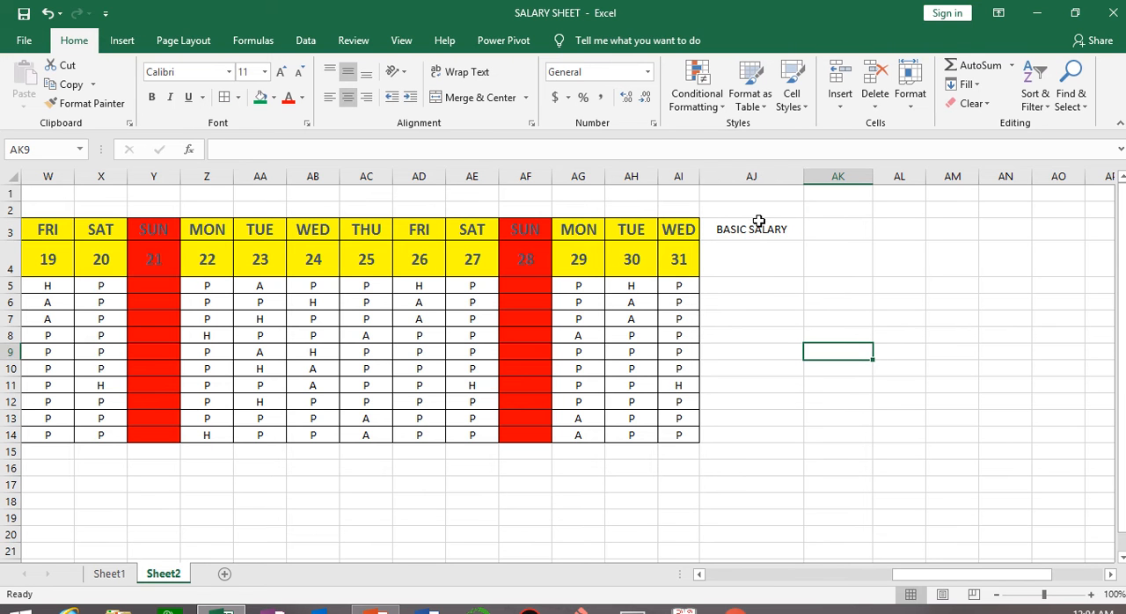
Merge and center the BASIC SALARY heading across AJ3:AJ4.
left_click_drag(756, 223, 779, 274)
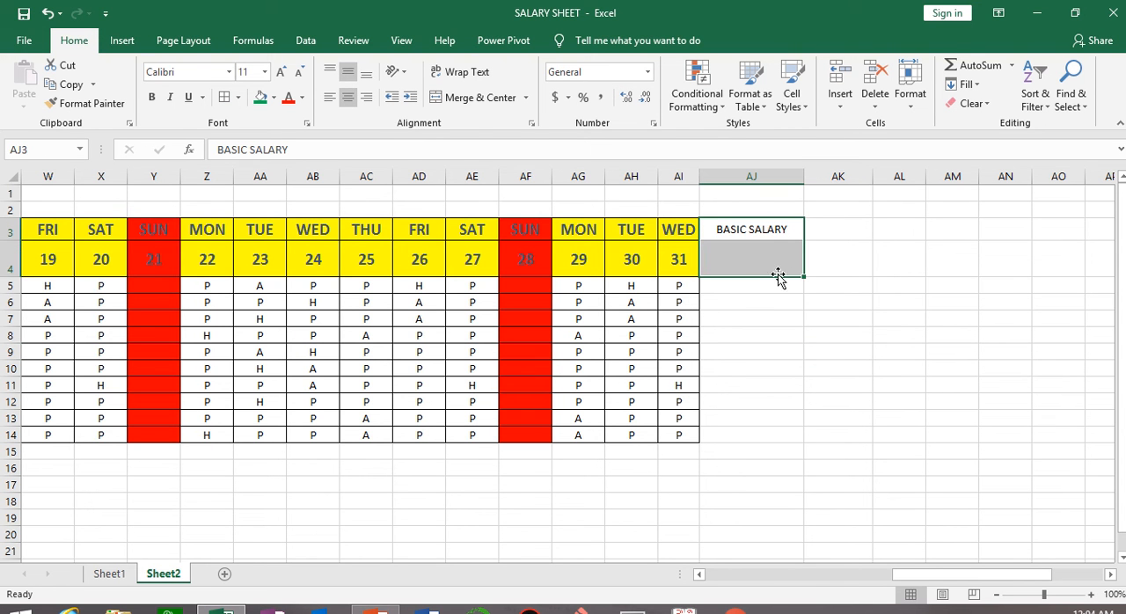
left_click(477, 98)
left_click(836, 401)
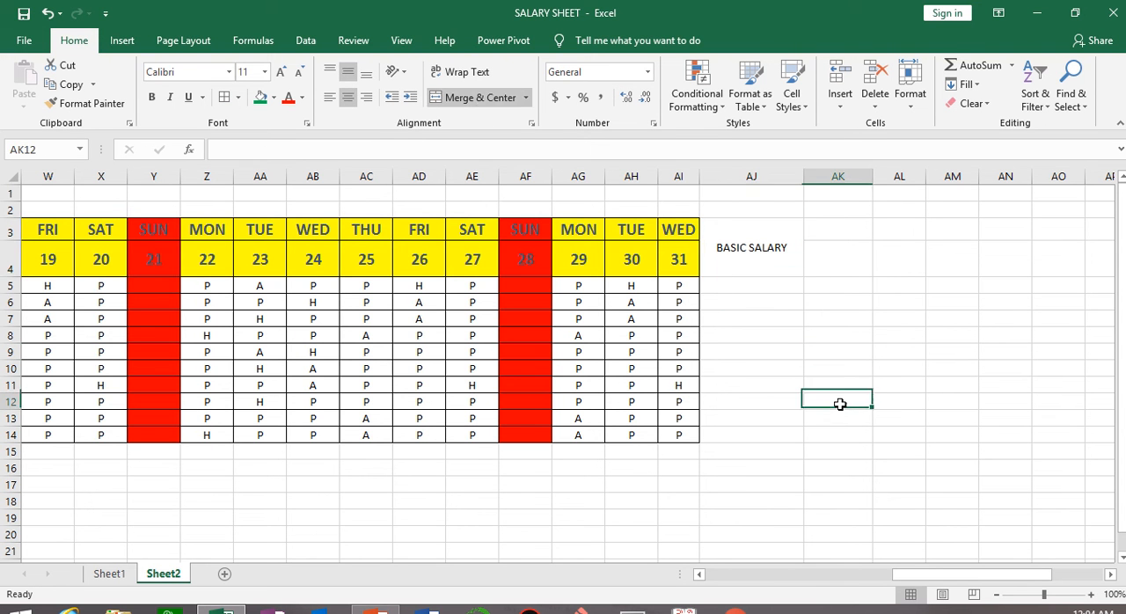
Turn on text wrapping for the BASIC SALARY heading and enlarge its font size to 16.
left_click(743, 231)
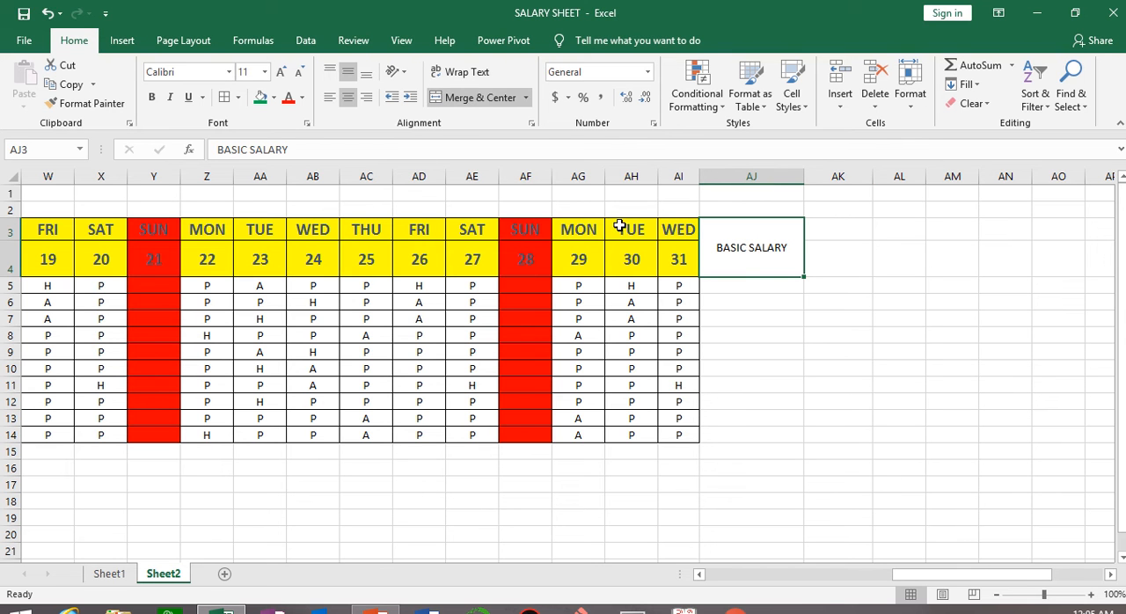
left_click_drag(620, 227, 649, 259)
left_click(783, 236)
left_click(281, 72)
left_click(281, 72)
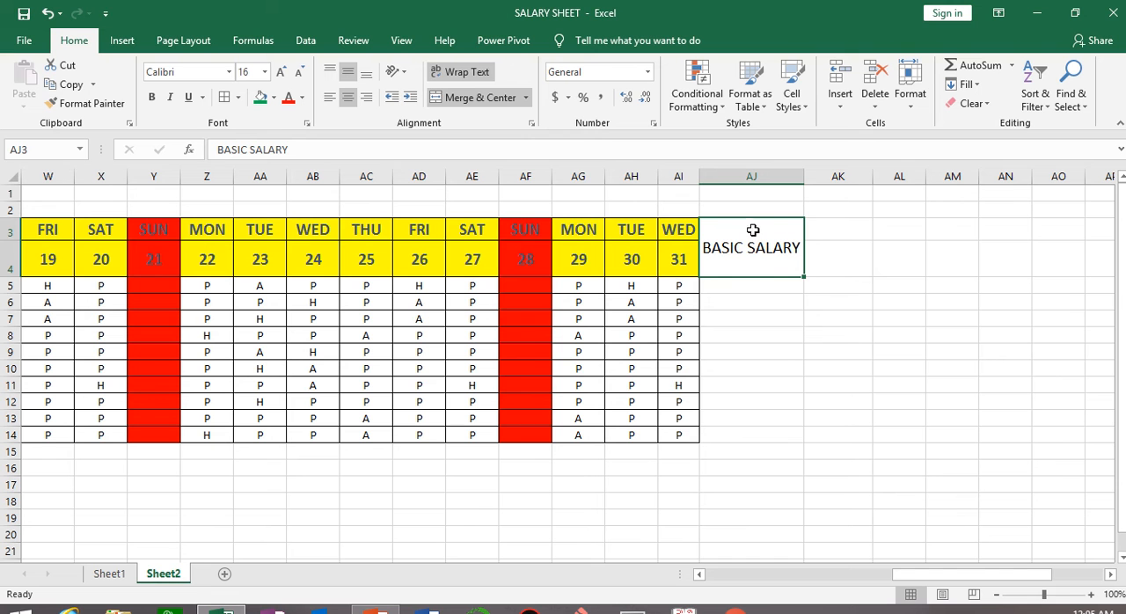
Apply all borders to the block AJ3:AP14, from the BASIC SALARY heading down to the last employee row.
left_click(760, 286)
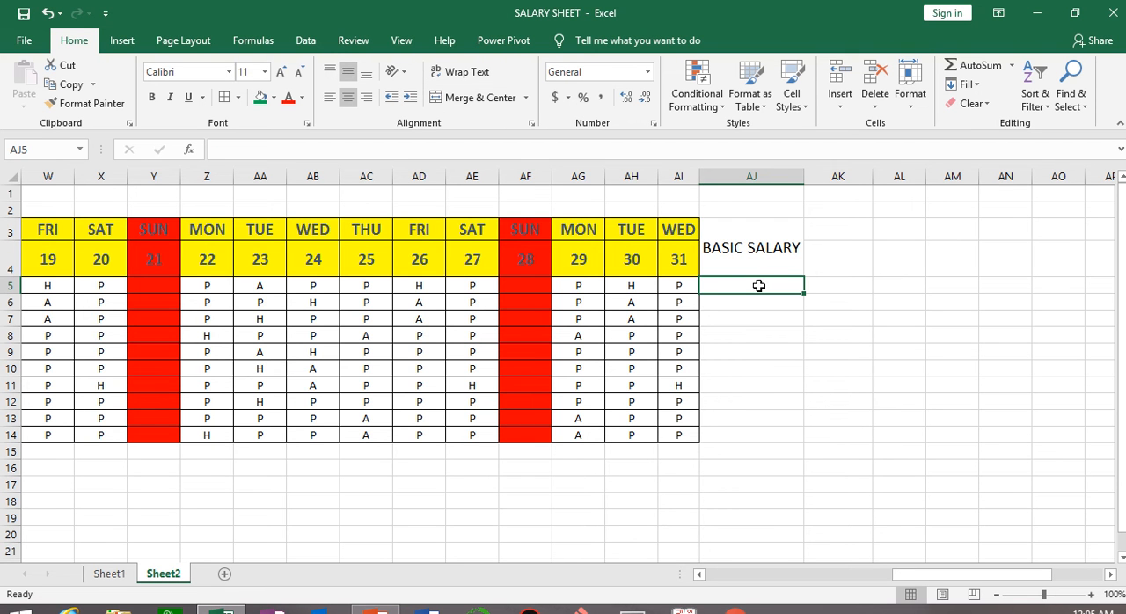
left_click_drag(713, 286, 1087, 444)
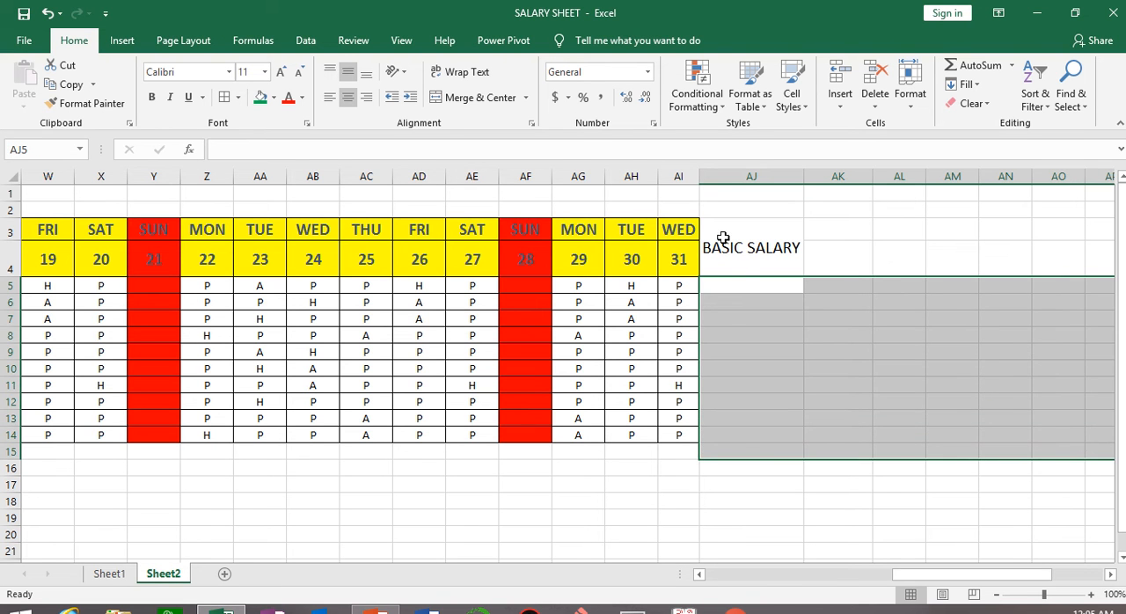
left_click_drag(721, 239, 1097, 442)
left_click(224, 97)
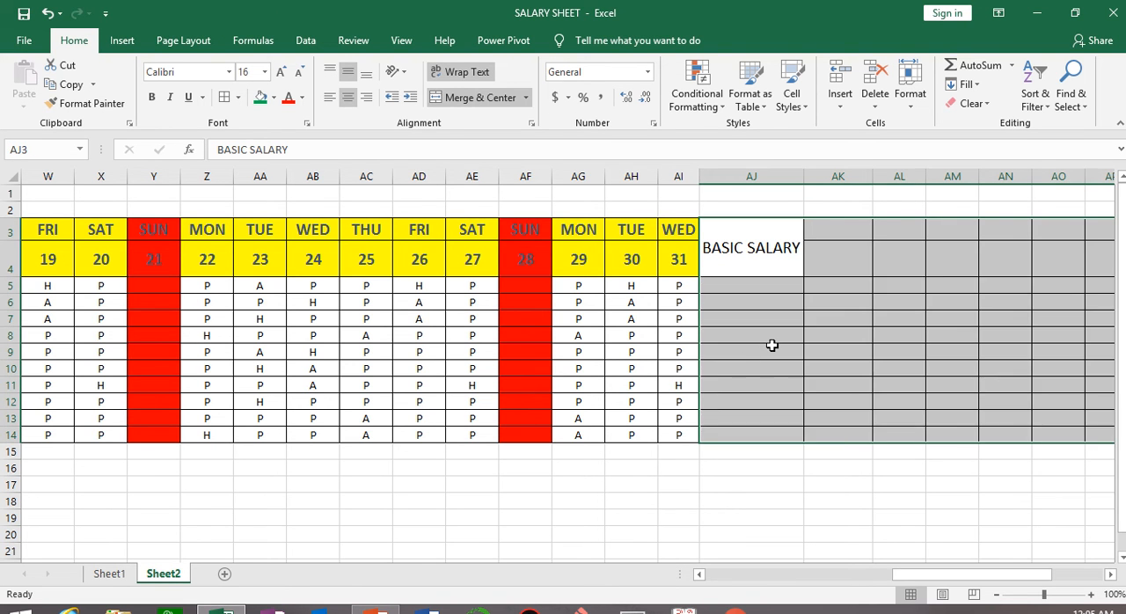
left_click(770, 346)
Enter the basic salaries 15000, 30000 and 25000 for the first three employees in AJ5:AJ7.
left_click(755, 286)
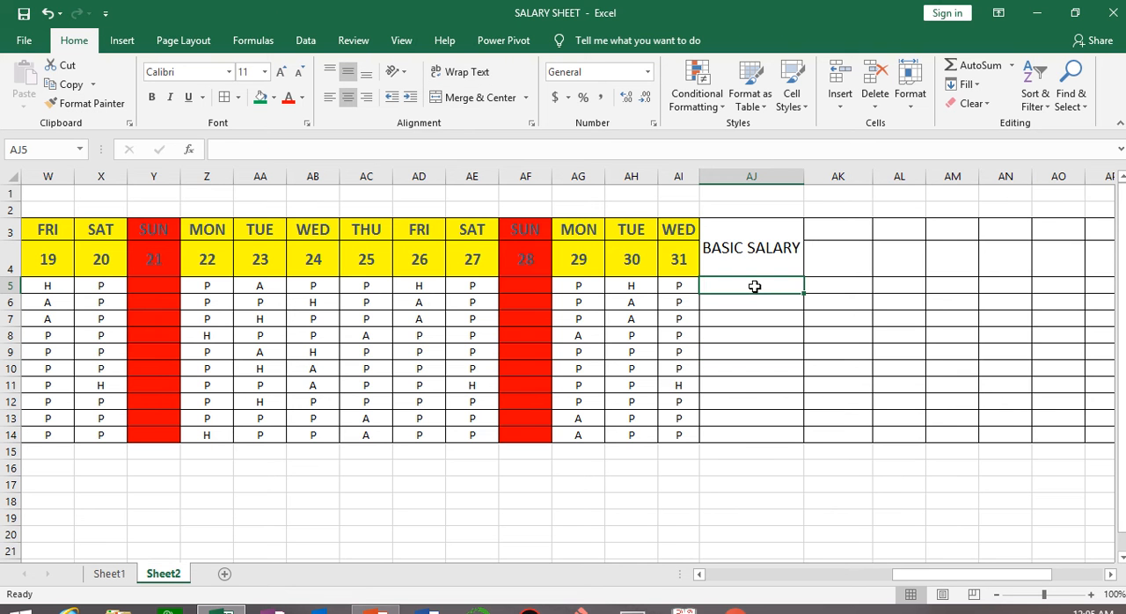
left_click_drag(928, 578, 953, 567)
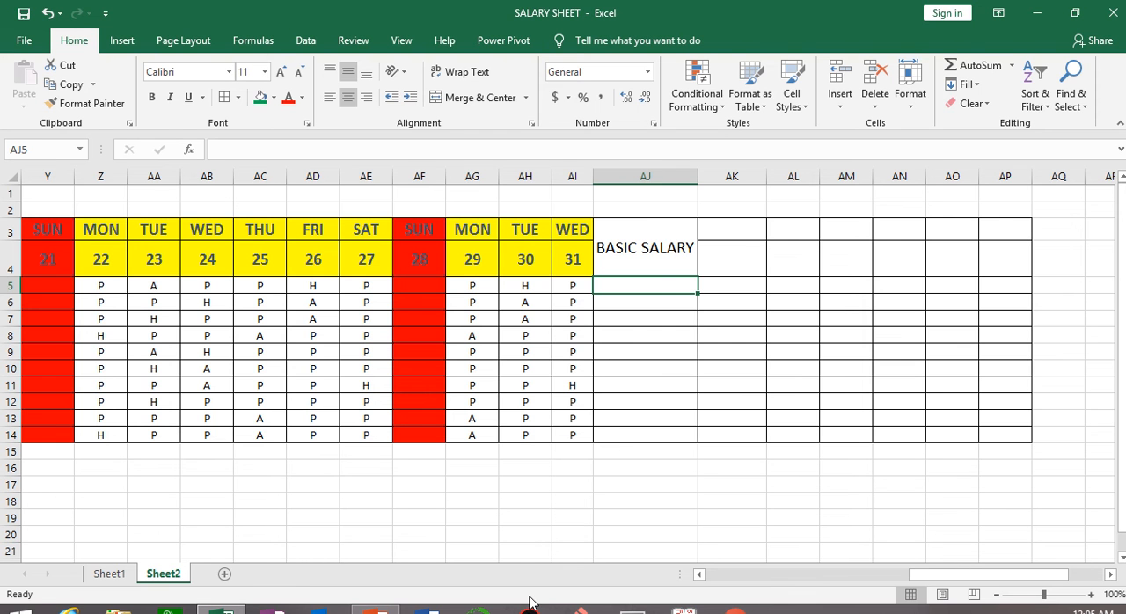
type("15000")
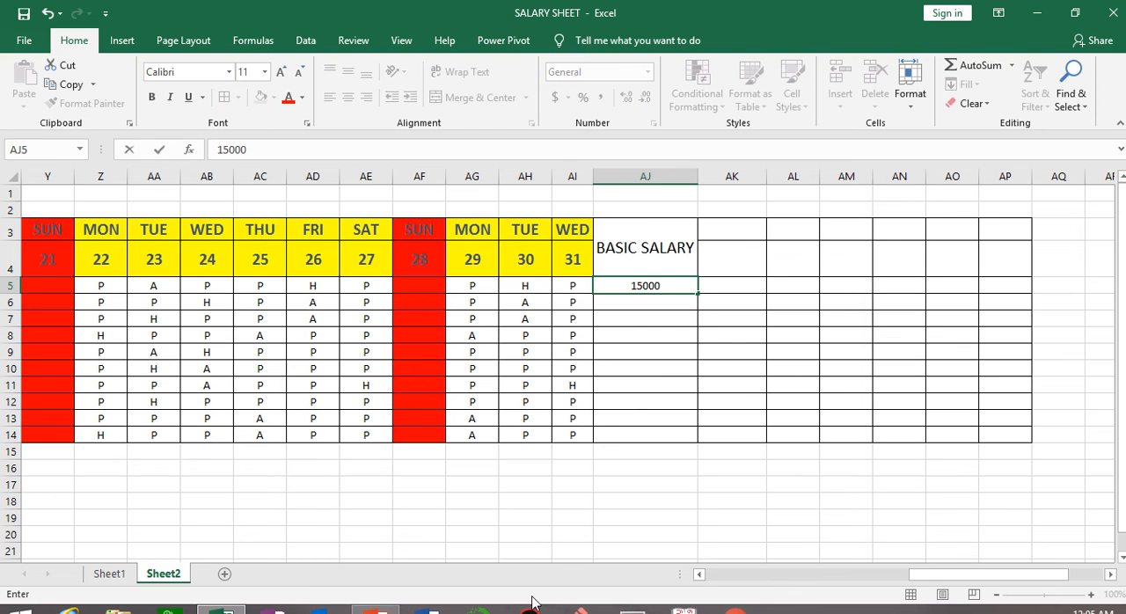
key("Return")
type("30000")
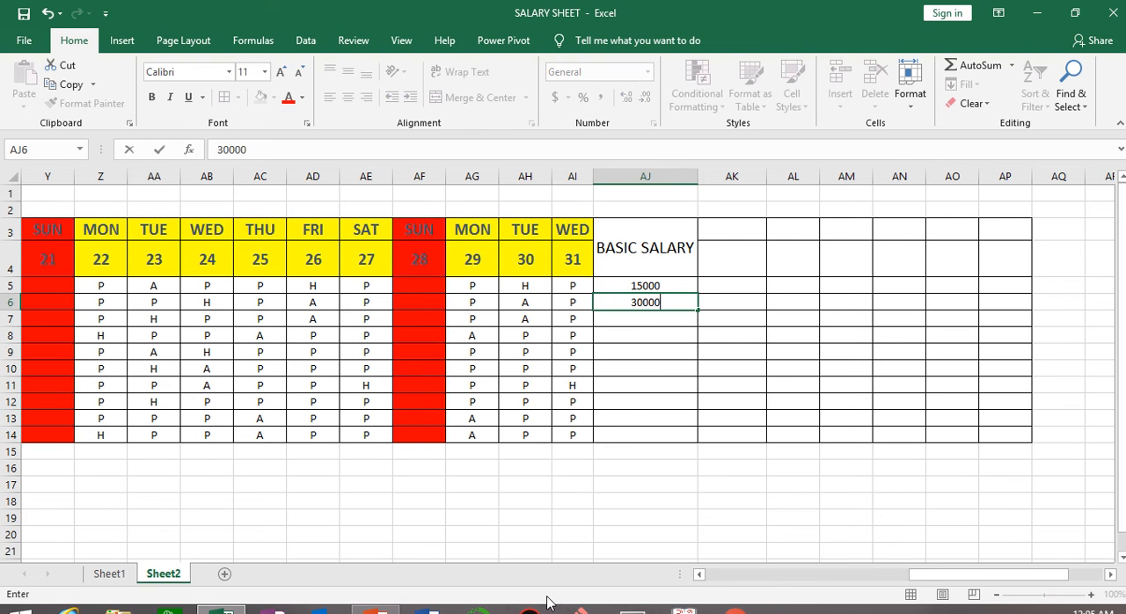
key("Return")
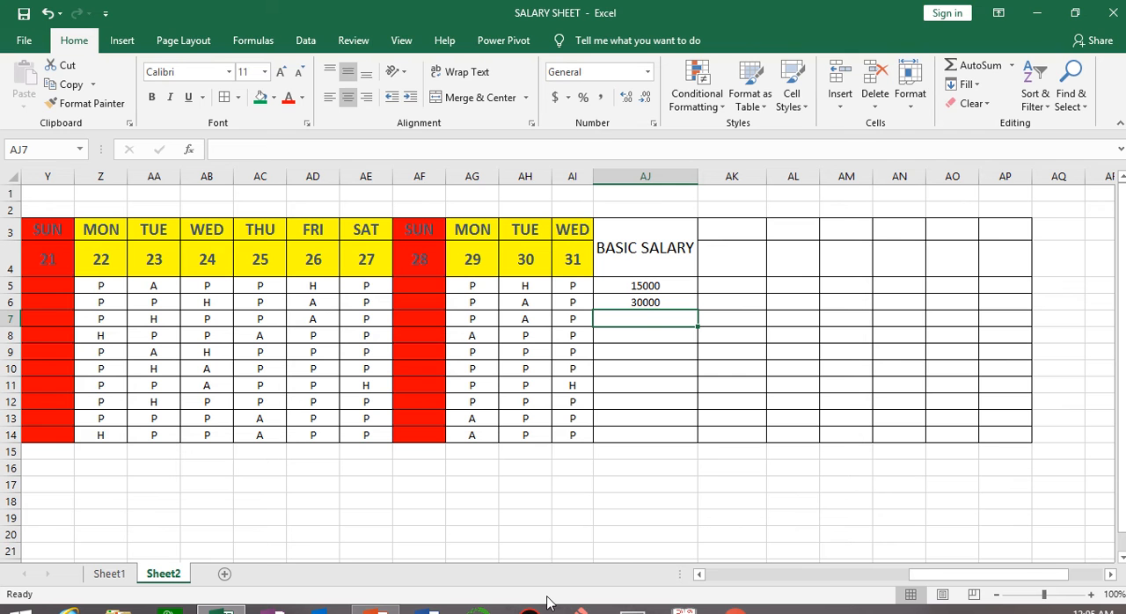
type("25000")
key("Return")
Enter the basic salaries 45000, 50000 and 18000 for the next three employees in AJ8:AJ10.
type("4")
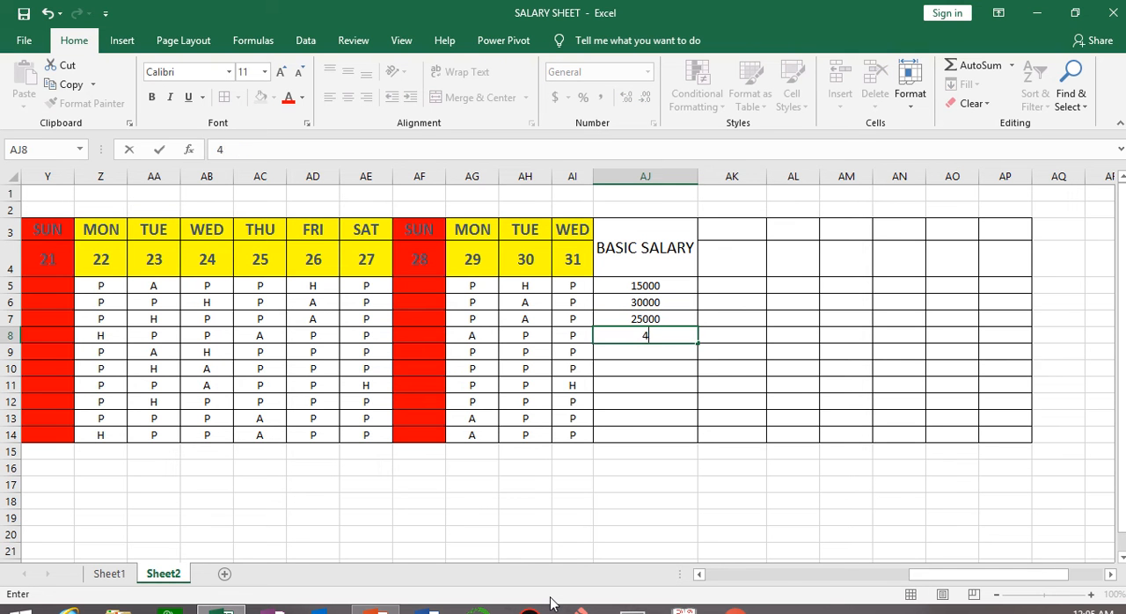
type("5000")
key("Return")
type("5")
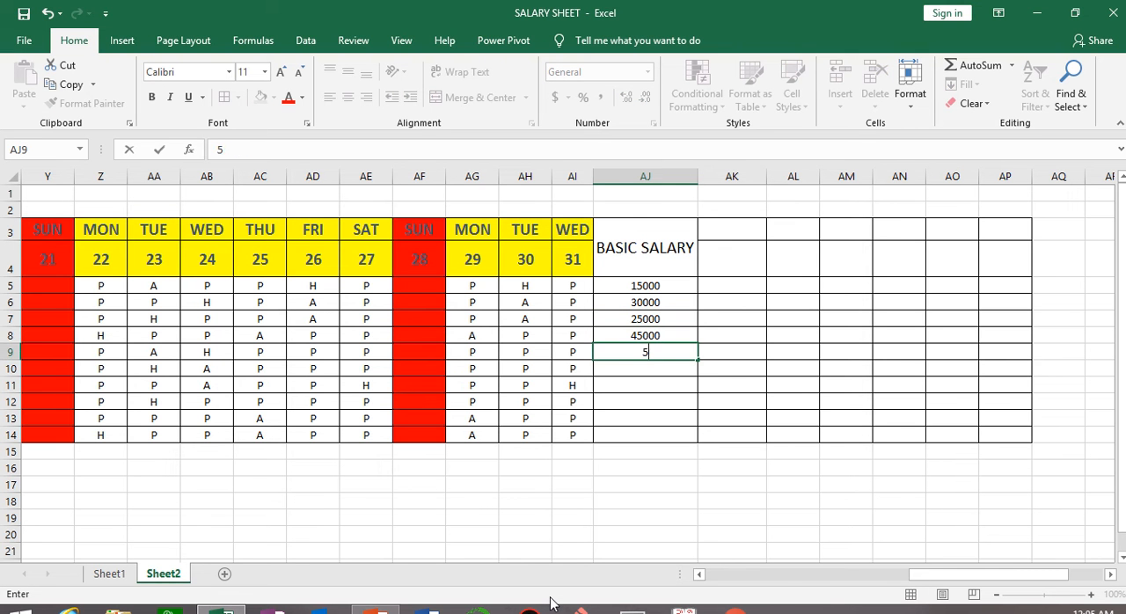
type("0000")
key("Return")
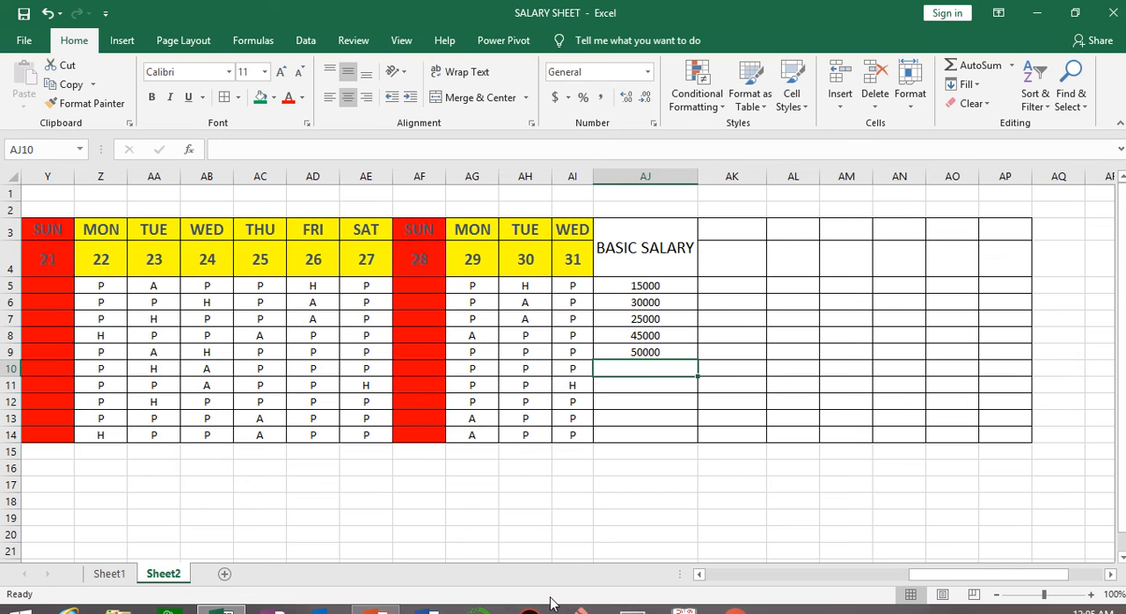
type("180000")
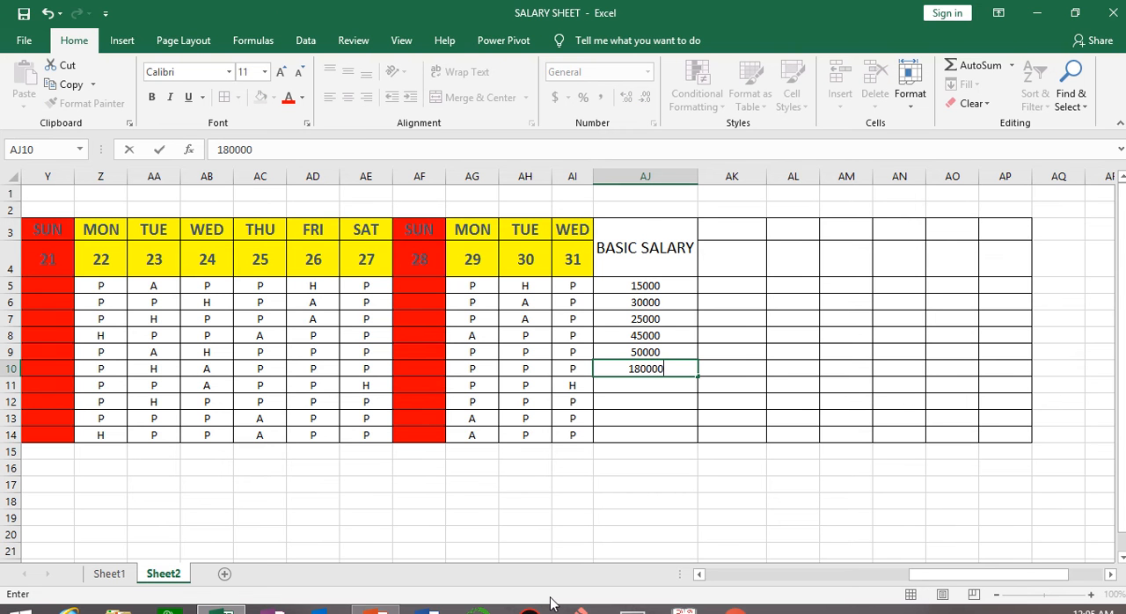
key("BackSpace")
key("Return")
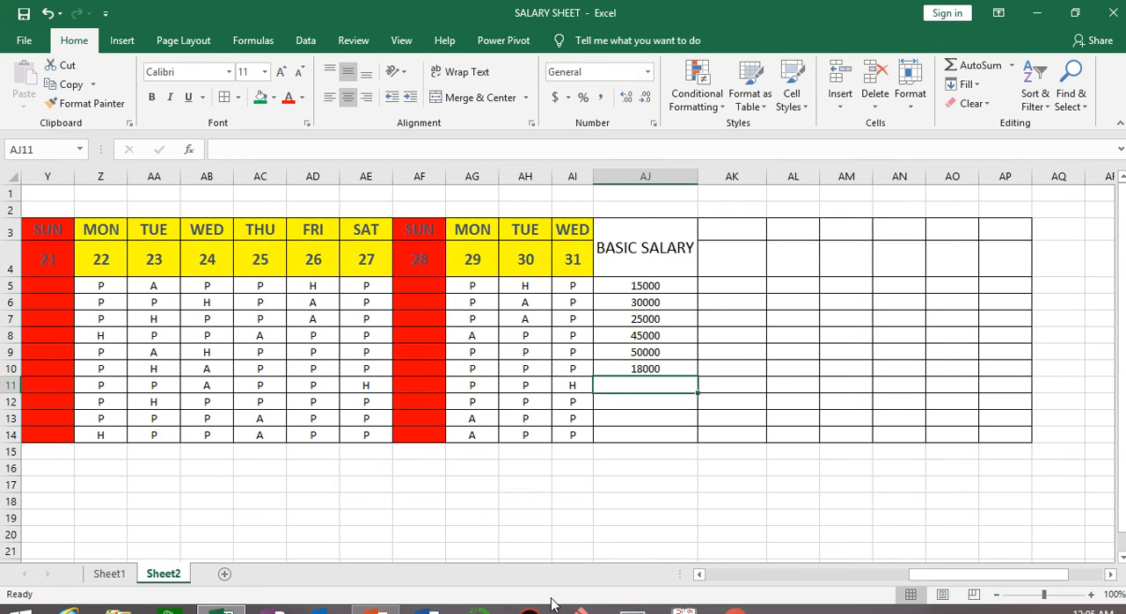
Enter the basic salaries 19000, 25000, 30000 and 14000 for the last four employees in AJ11:AJ14.
type("19000")
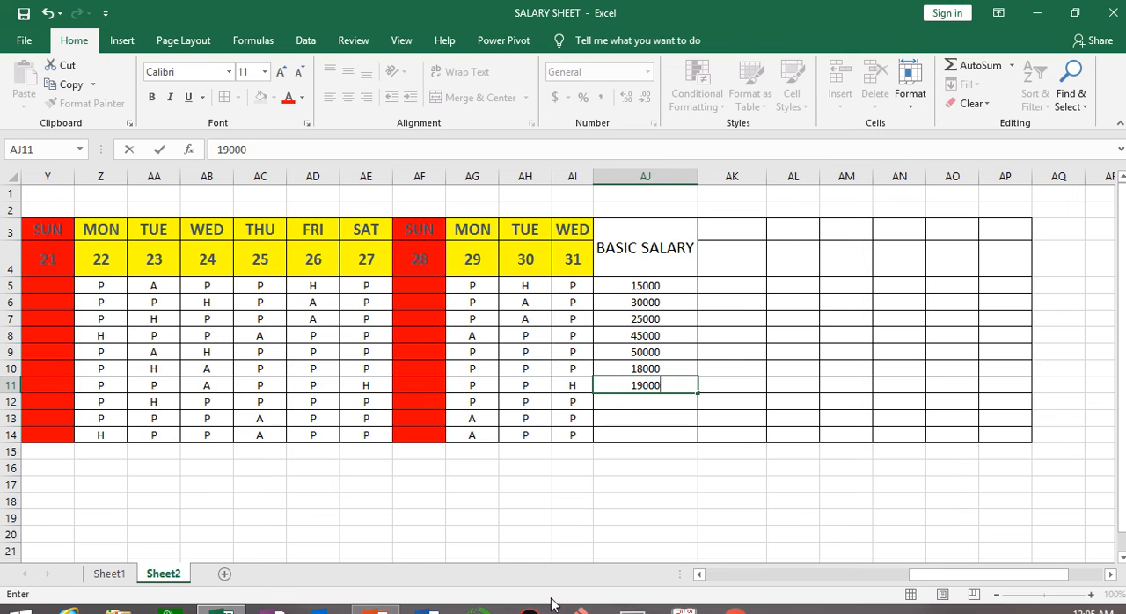
key("Return")
type("2")
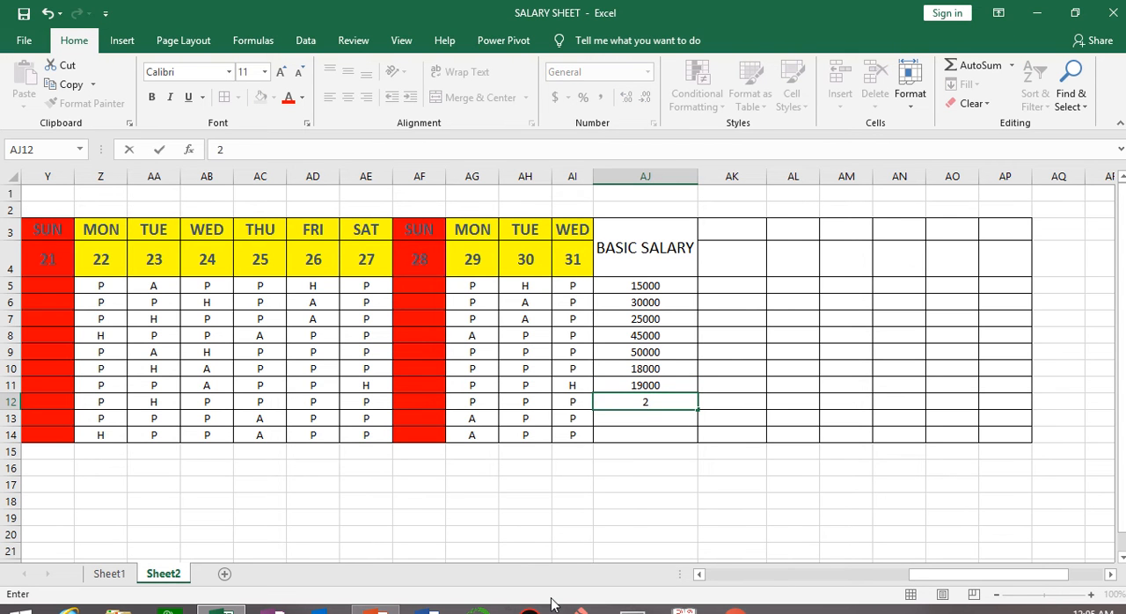
type("5000")
key("Return")
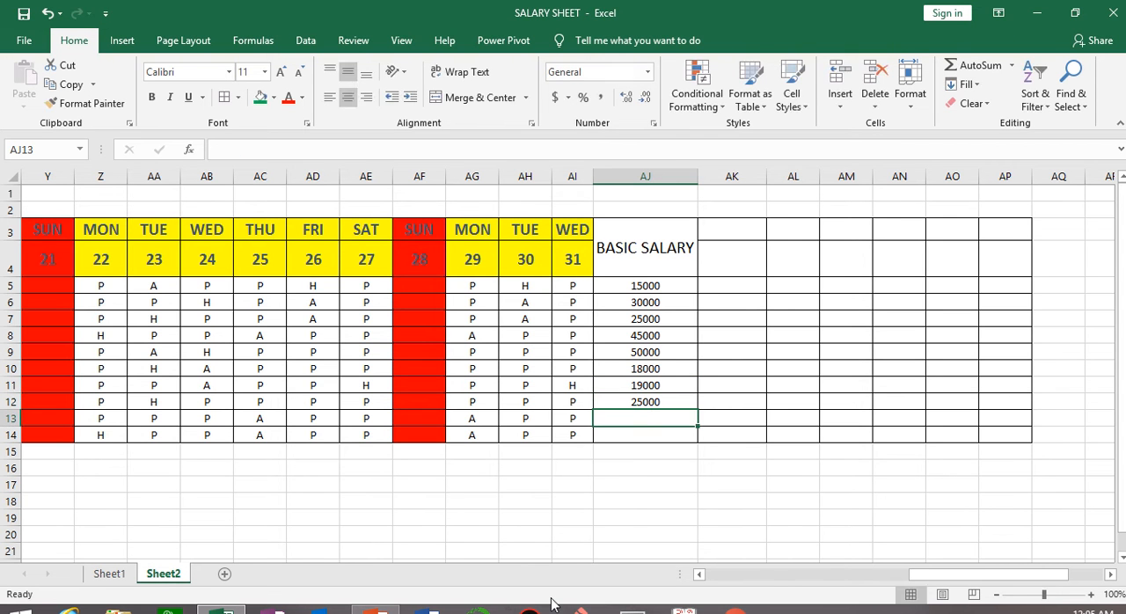
type("30000")
key("Return")
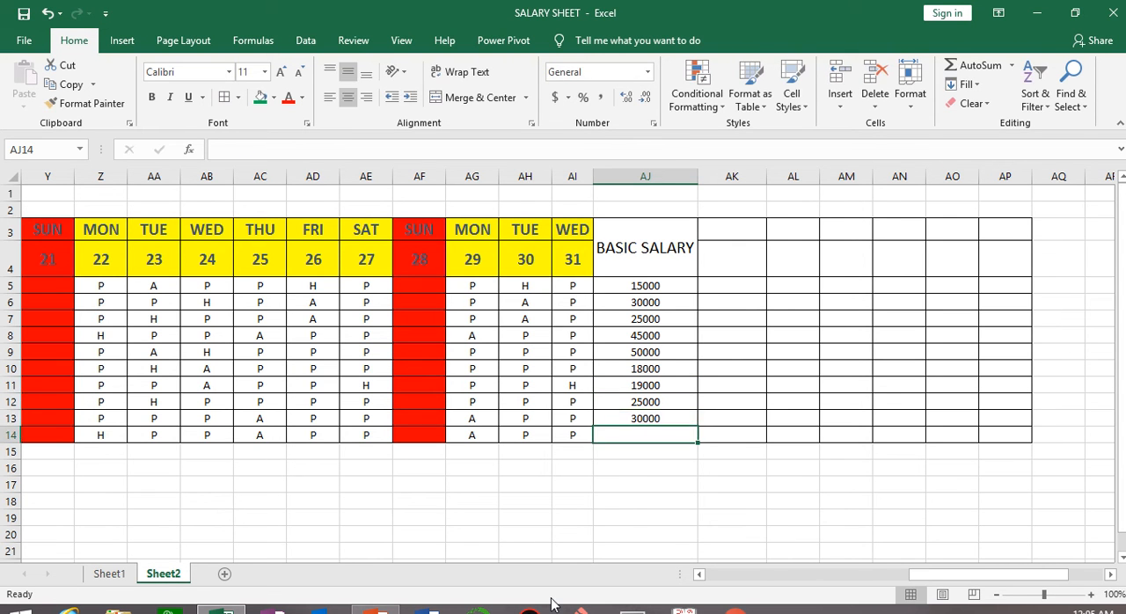
type("14000")
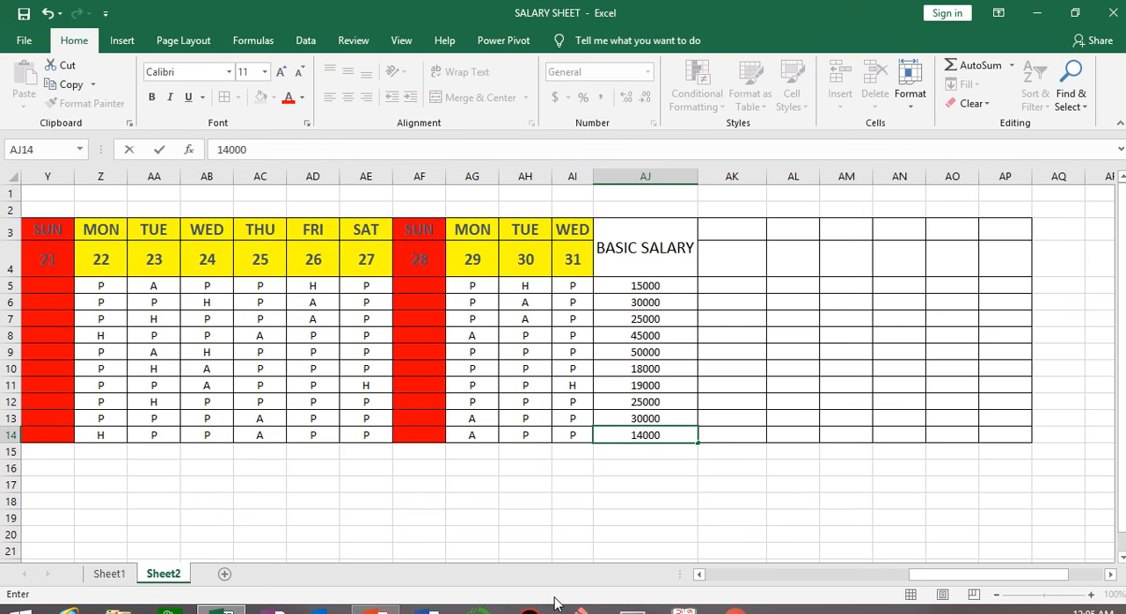
left_click(731, 550)
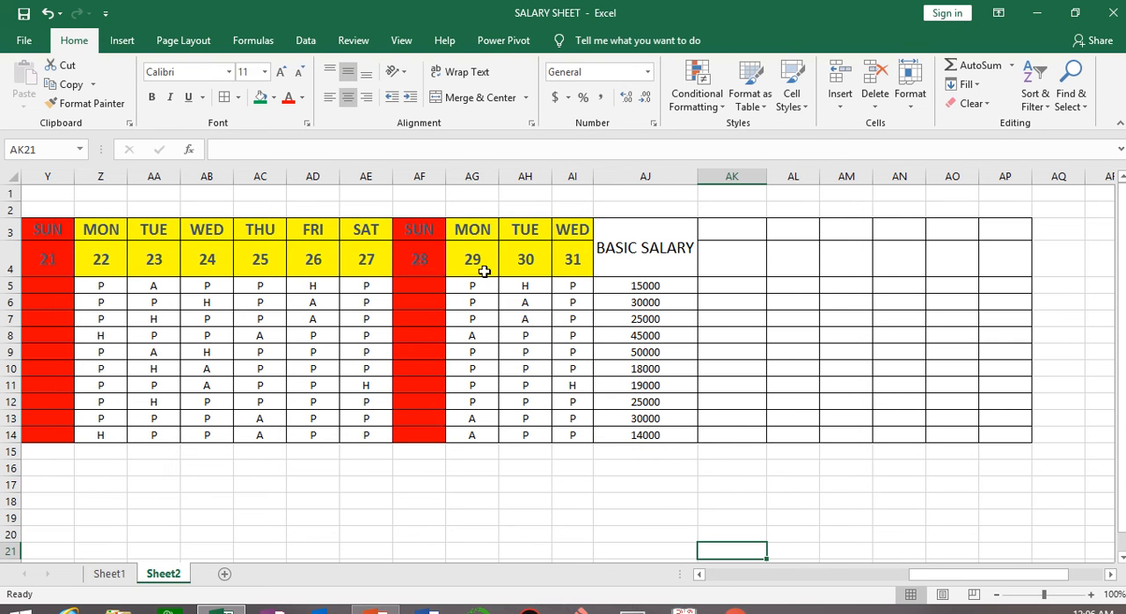
Merge and center AK3:AK4 and enter the heading PRESENT DAYS in it.
left_click_drag(741, 229, 741, 261)
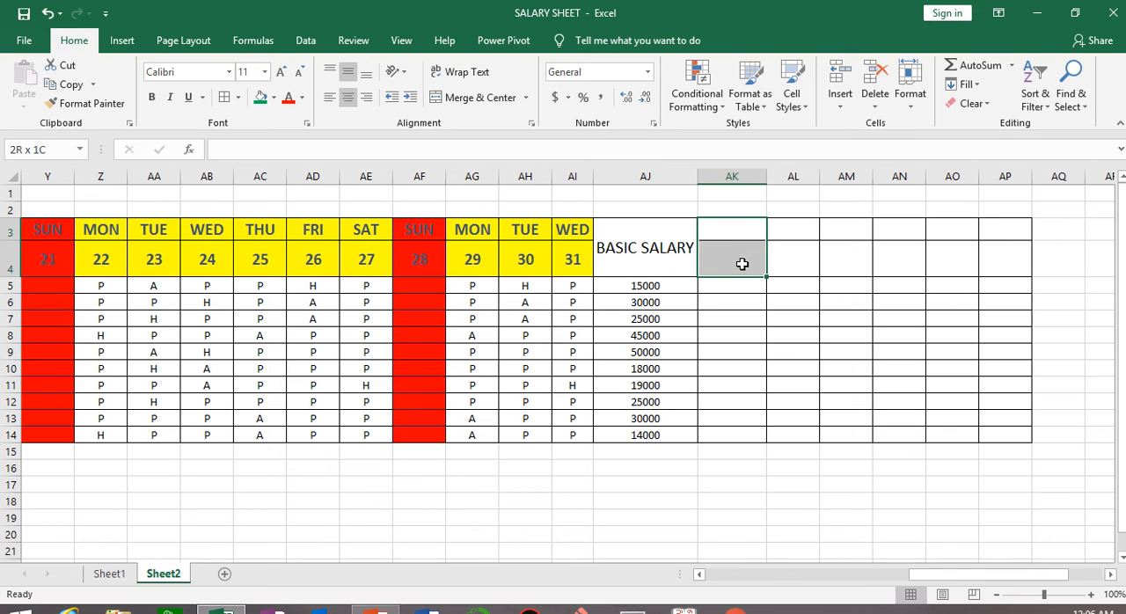
left_click(468, 96)
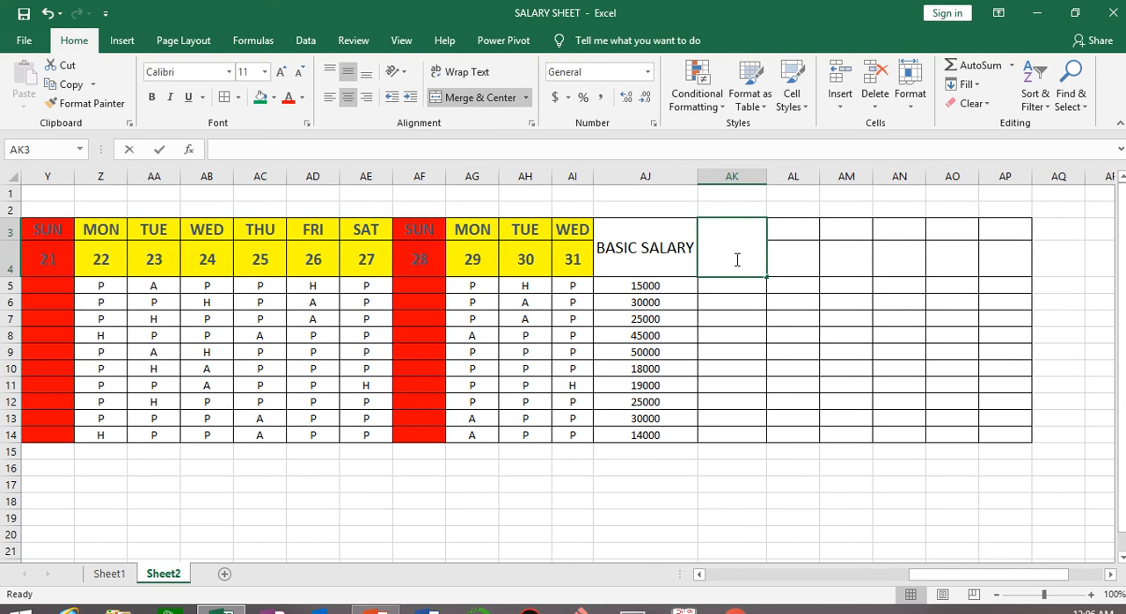
type("PRESE")
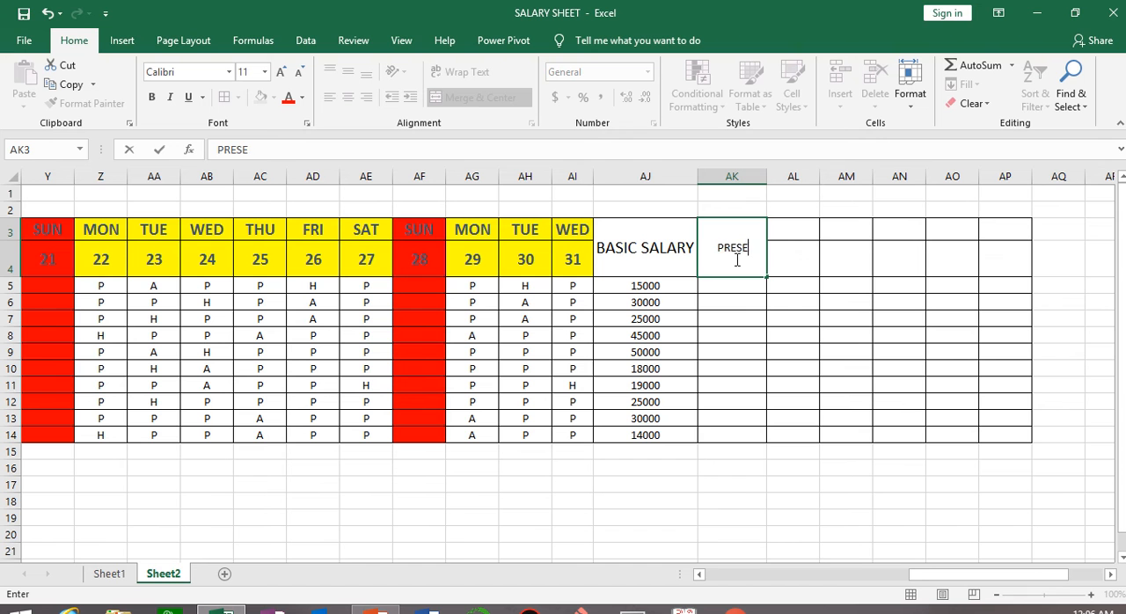
type("NT DAYS")
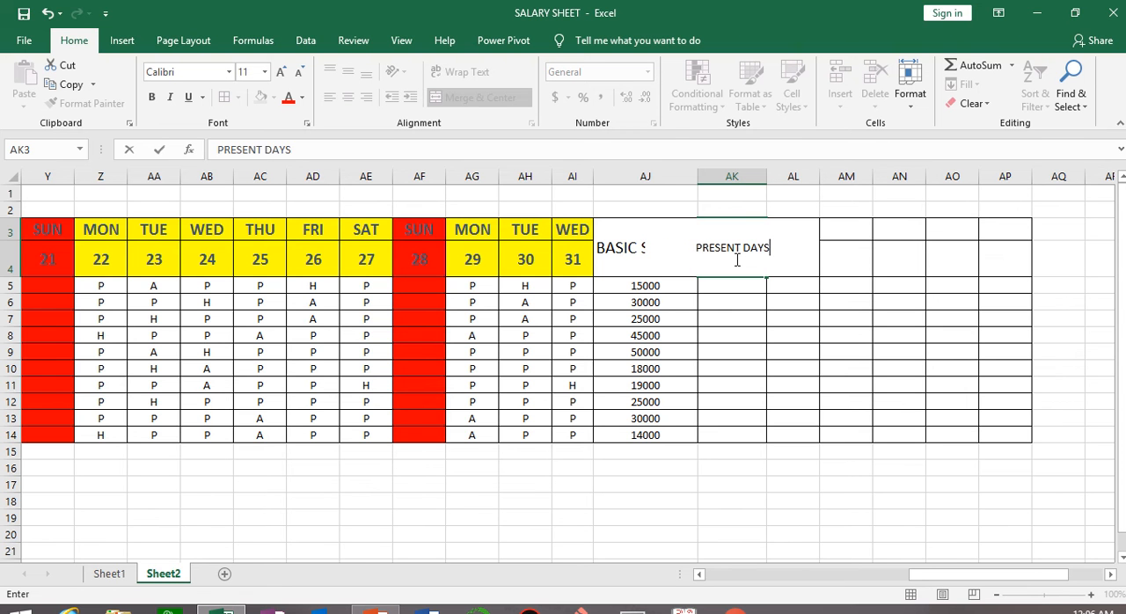
left_click(796, 382)
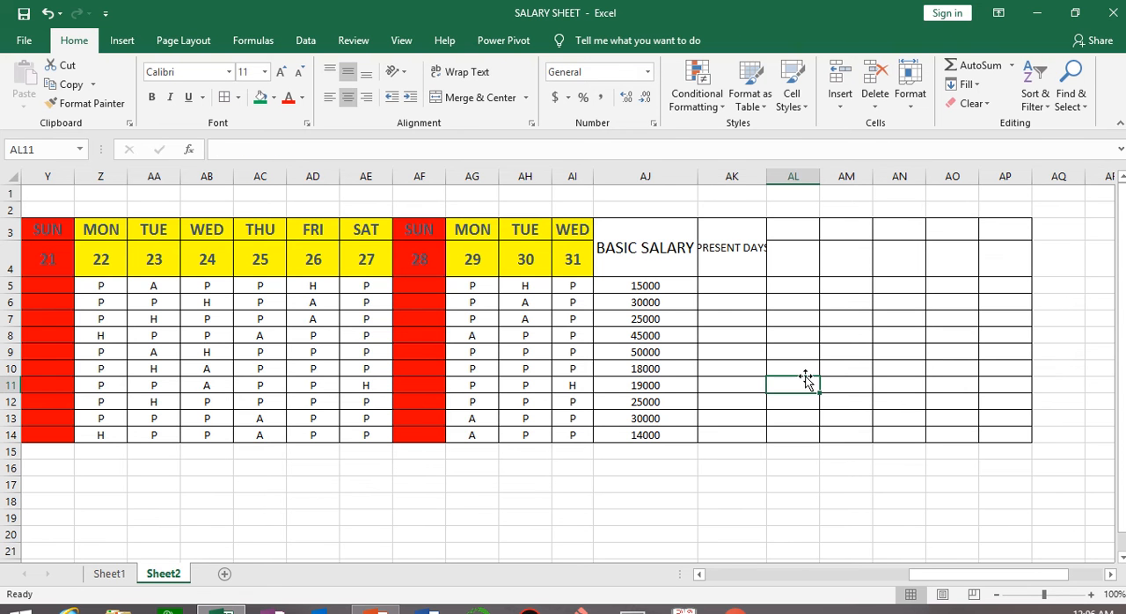
Autofit the widths of columns AJ and AK and widen column AJ slightly.
double_click(696, 180)
double_click(720, 171)
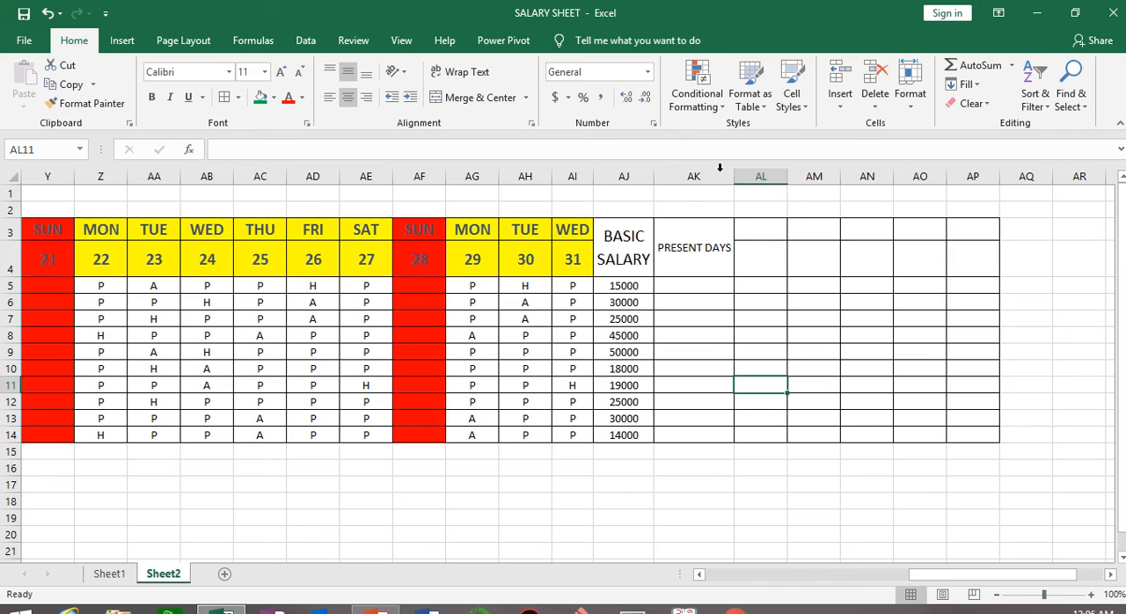
left_click_drag(656, 176, 661, 176)
Enlarge the PRESENT DAYS heading's font size to 14 and turn on text wrapping for it.
left_click(715, 244)
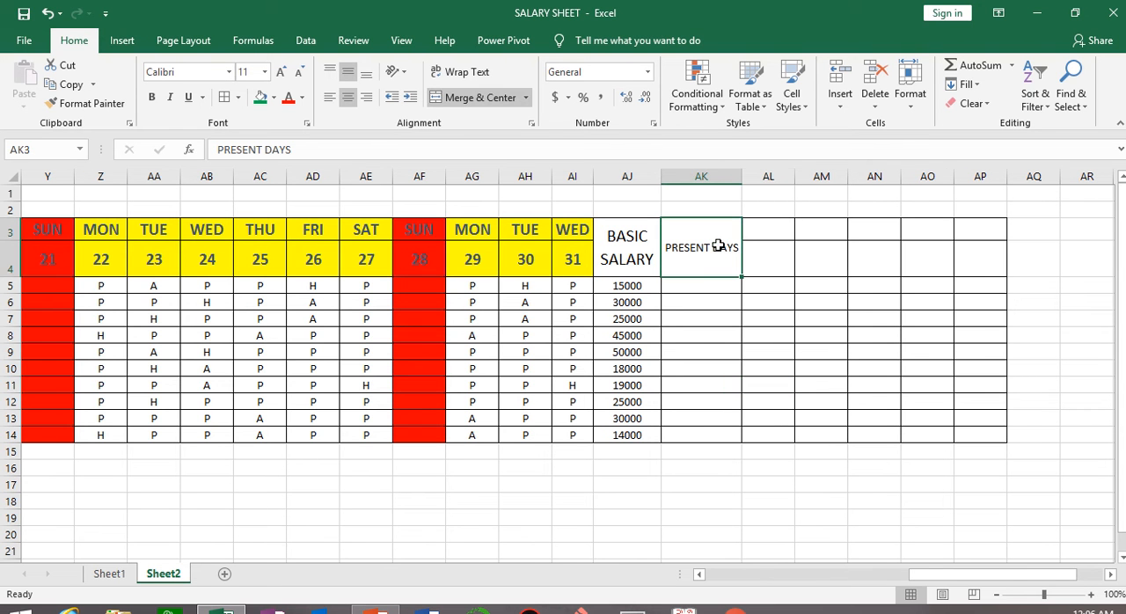
left_click(280, 72)
left_click(280, 72)
left_click(468, 78)
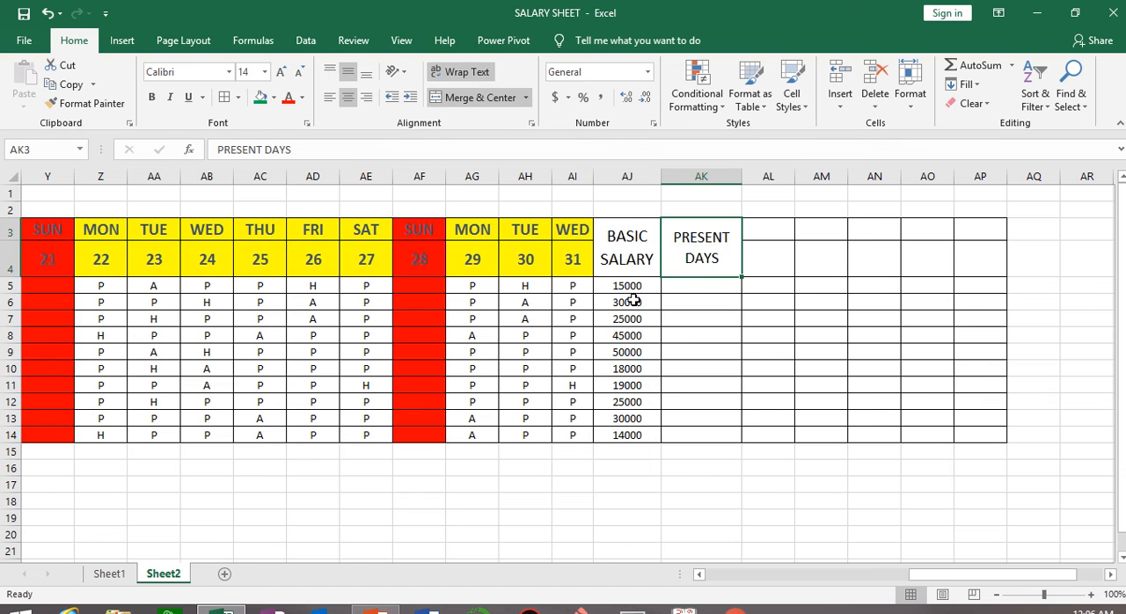
Start a COUNTIF formula in AK5 with the first employee's attendance cells E5:AI5 as its range.
left_click(716, 299)
left_click(715, 288)
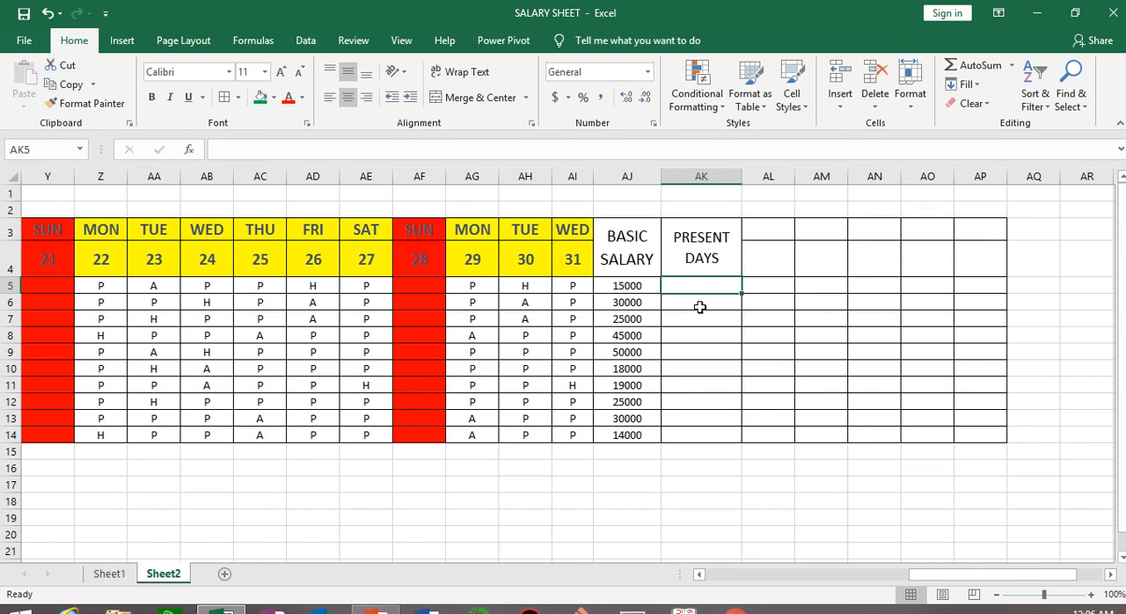
type("=COUNTIF")
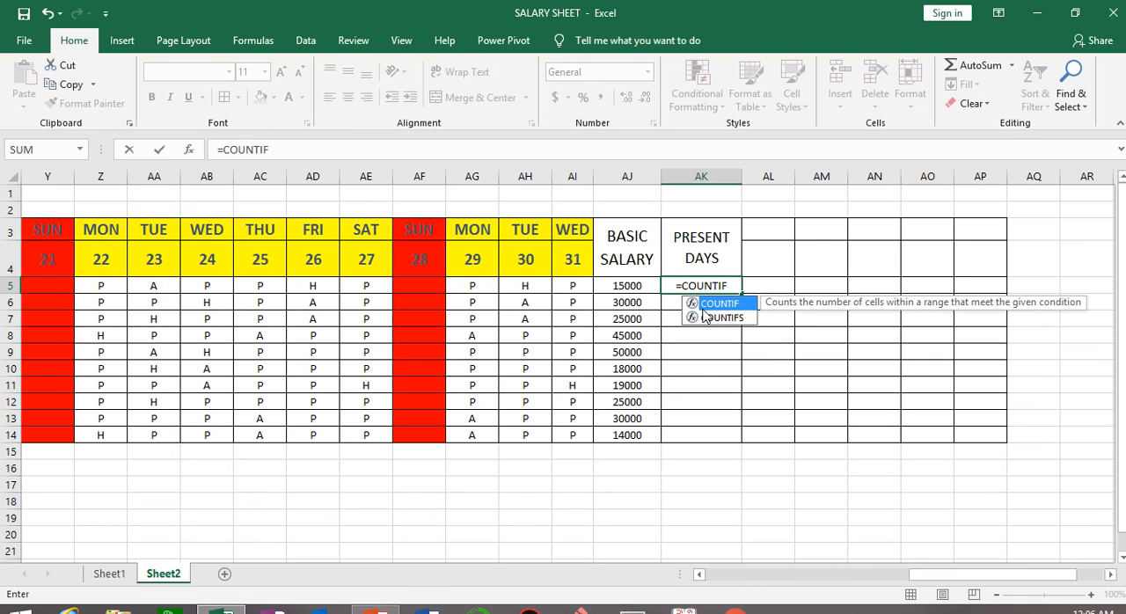
type("(")
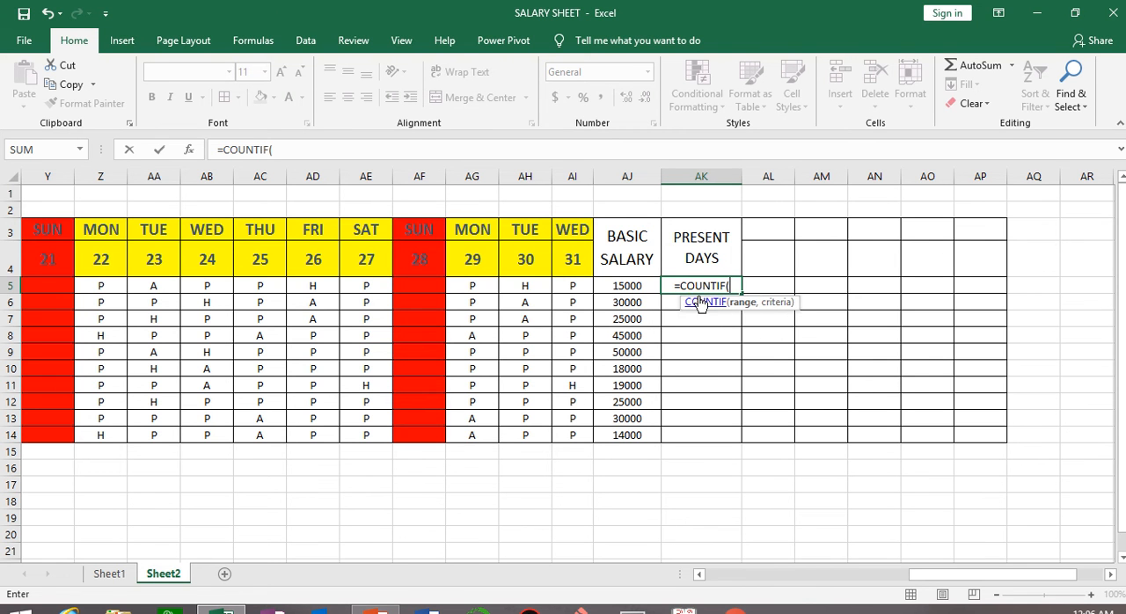
left_click(577, 287)
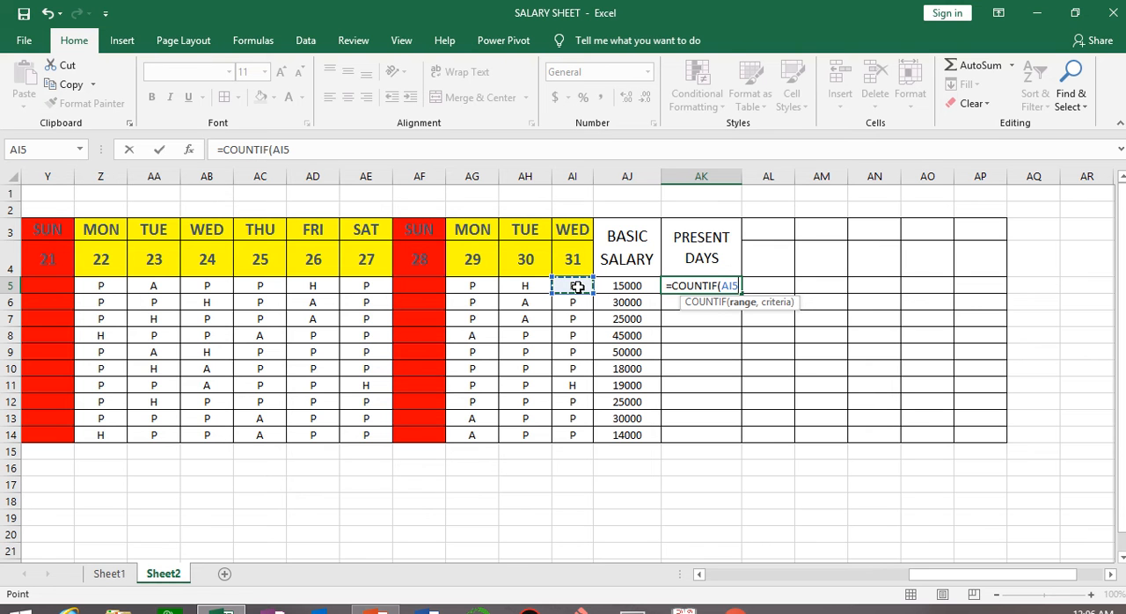
left_click_drag(924, 584, 725, 580)
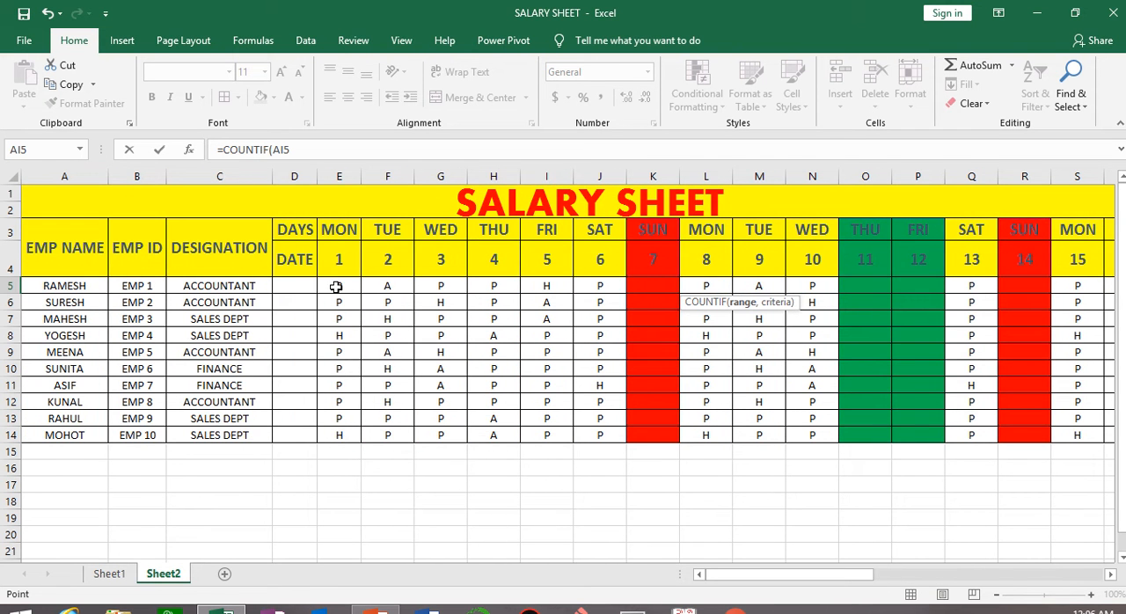
left_click_drag(336, 287, 910, 284)
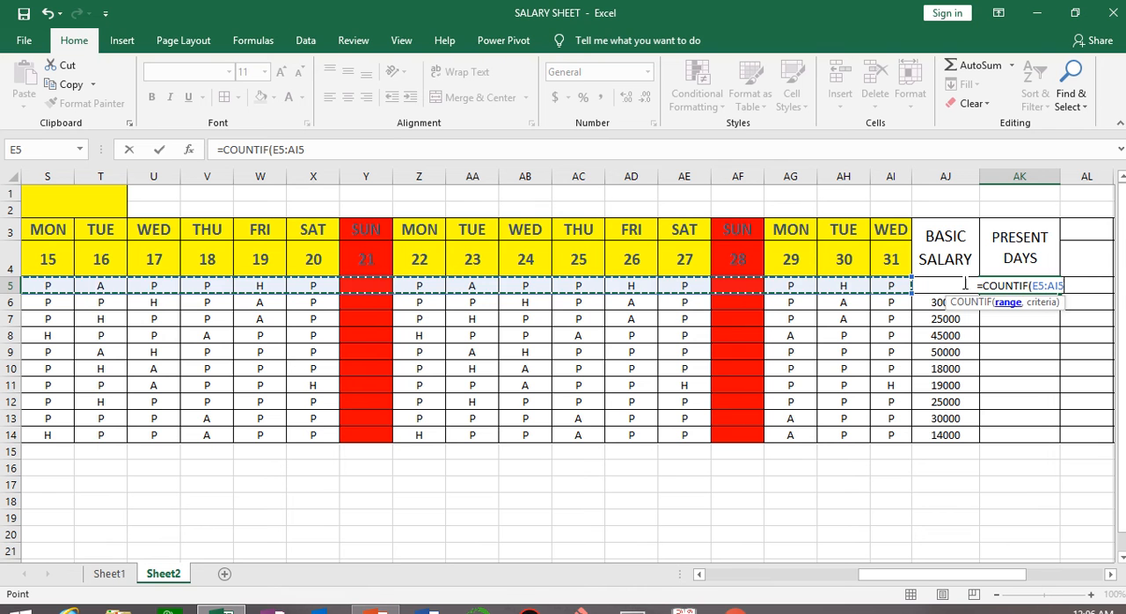
left_click(1078, 291)
type(",")
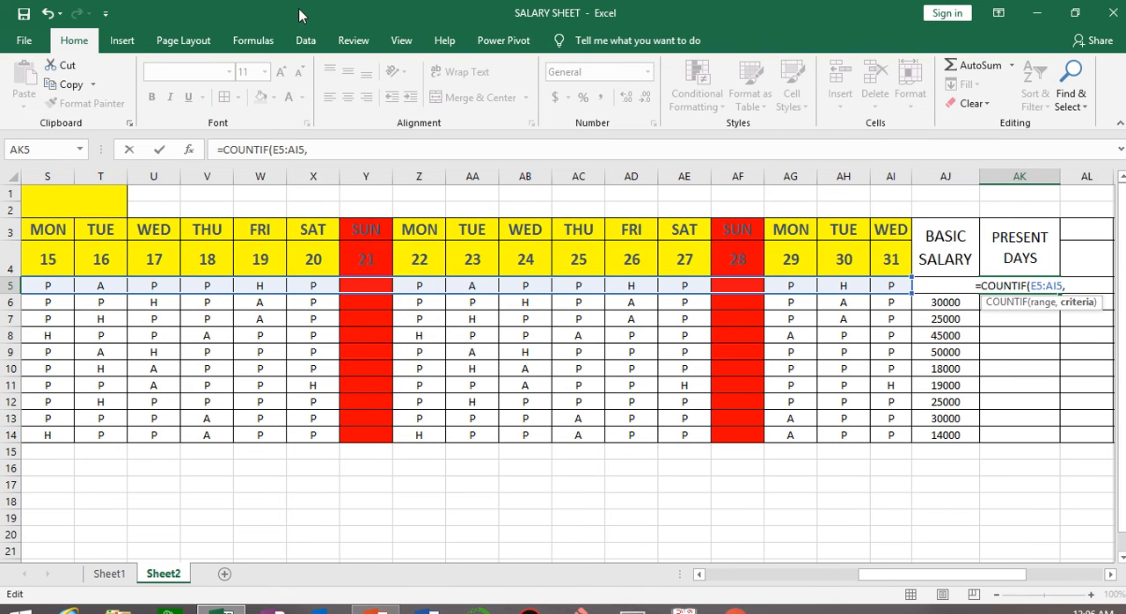
mouse_move(570, 1)
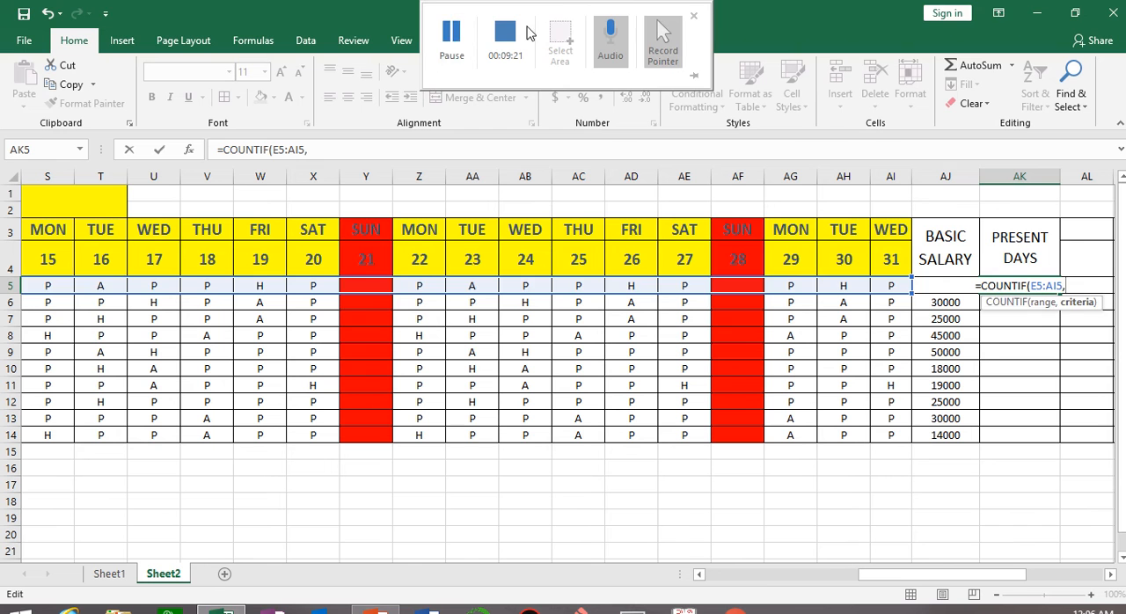
left_click(451, 37)
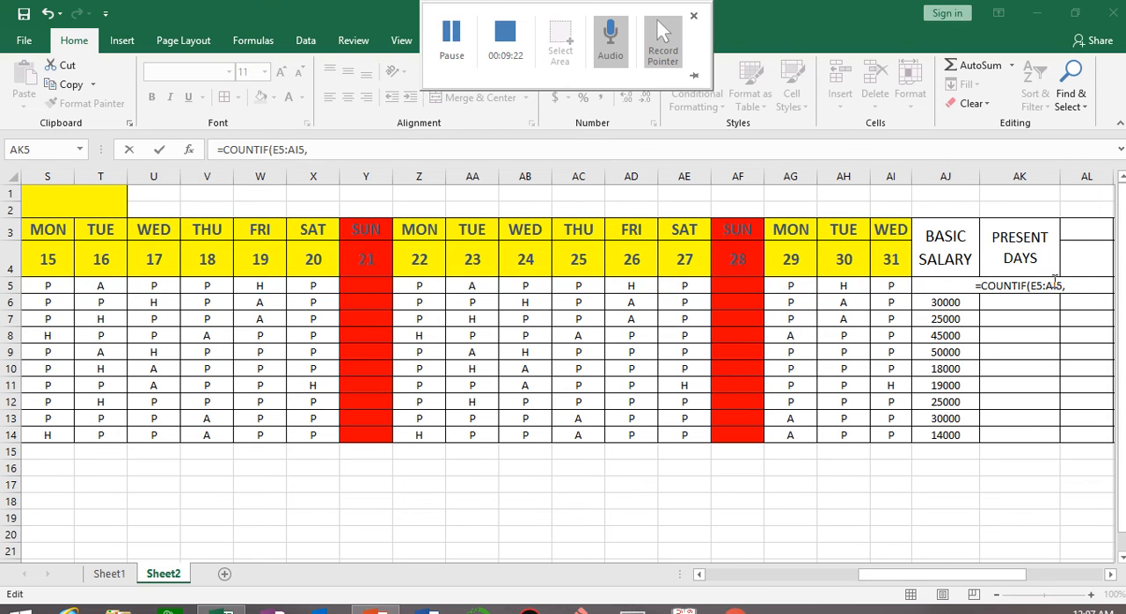
Complete the AK5 formula with the criterion "P" as =COUNTIF(E5:AI5,"P") and fill it down to AK14.
left_click(1083, 285)
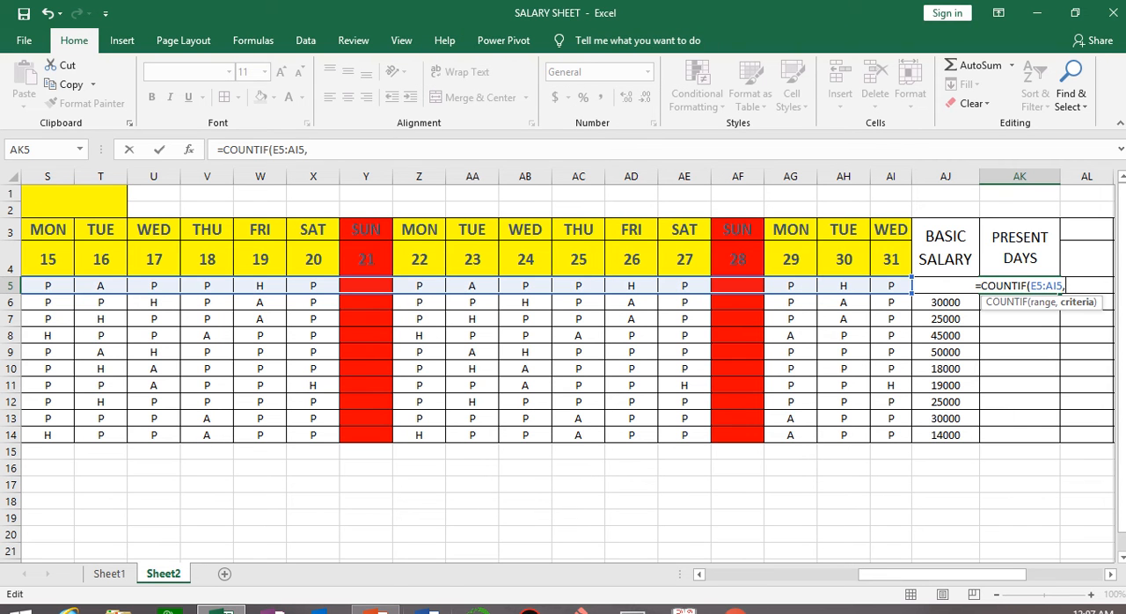
type("\"")
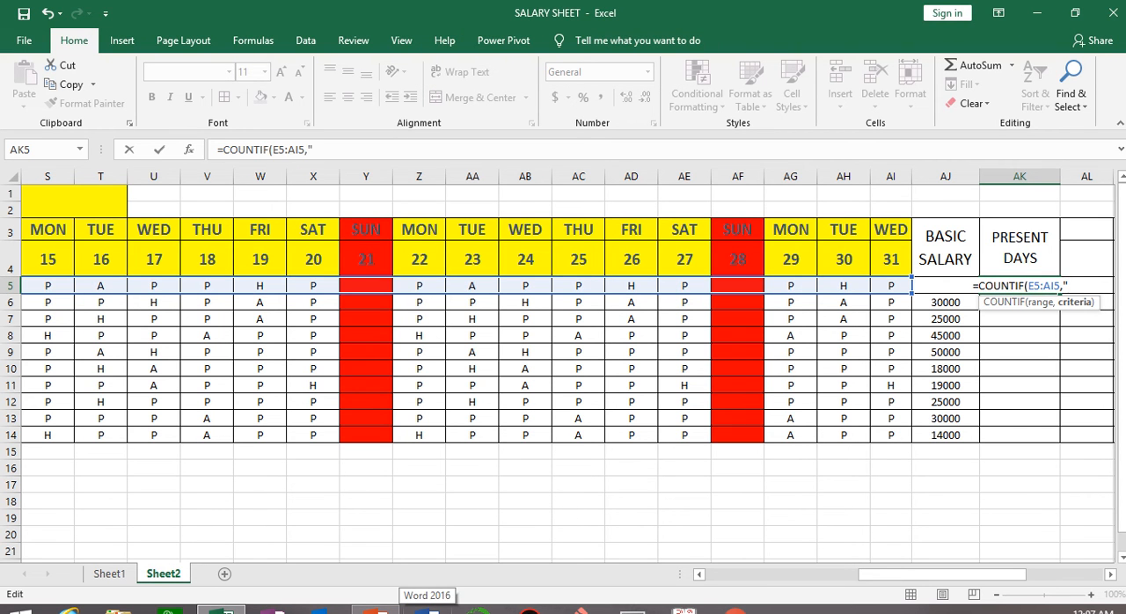
type("P\"")
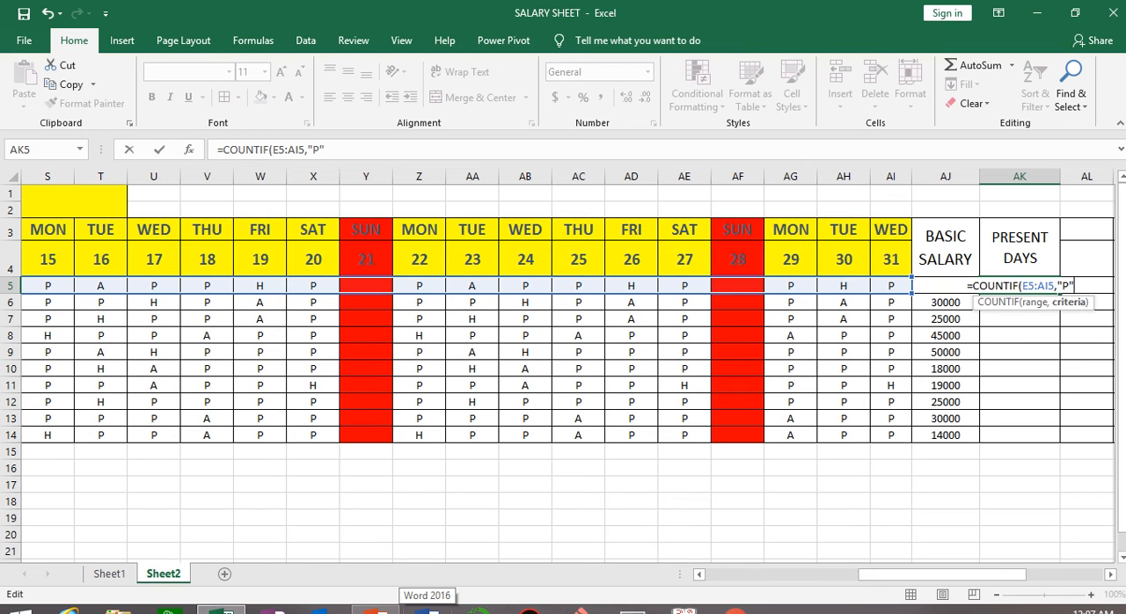
type(")")
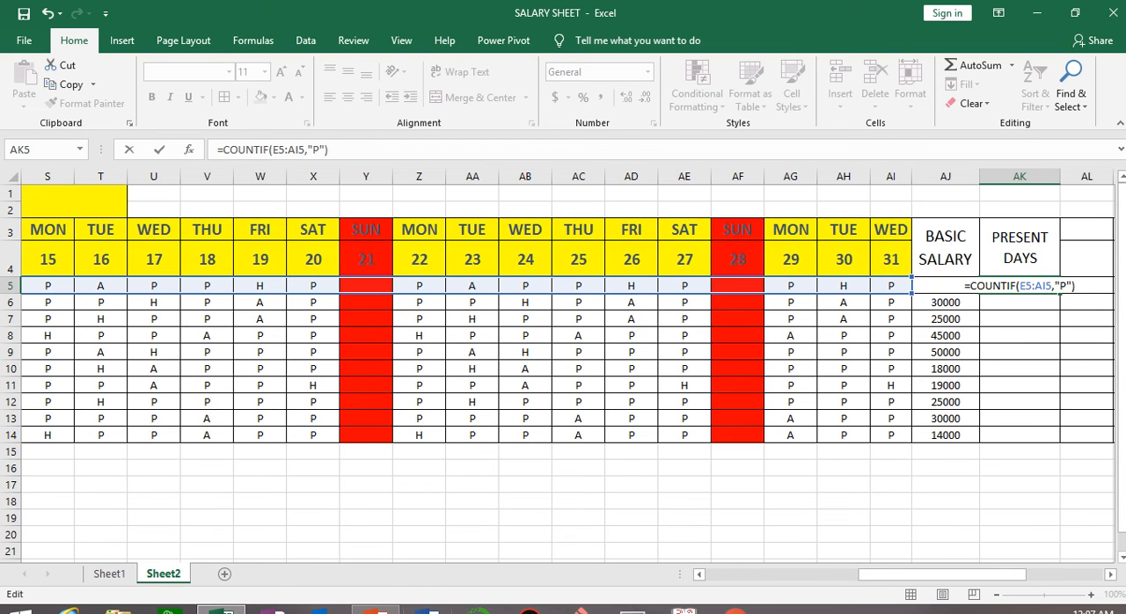
key("Return")
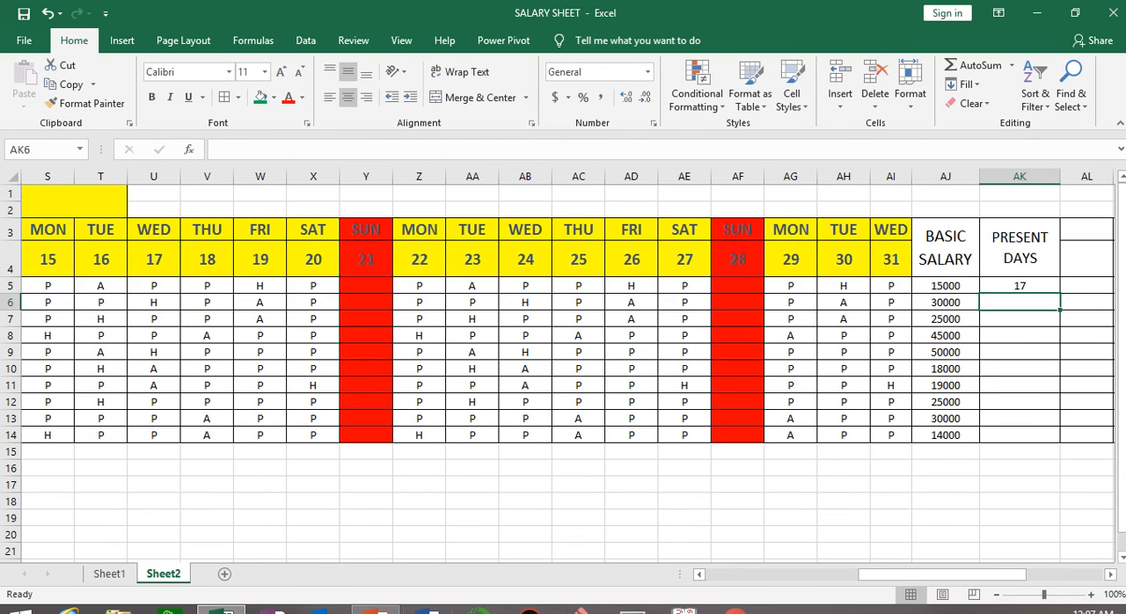
left_click(1023, 286)
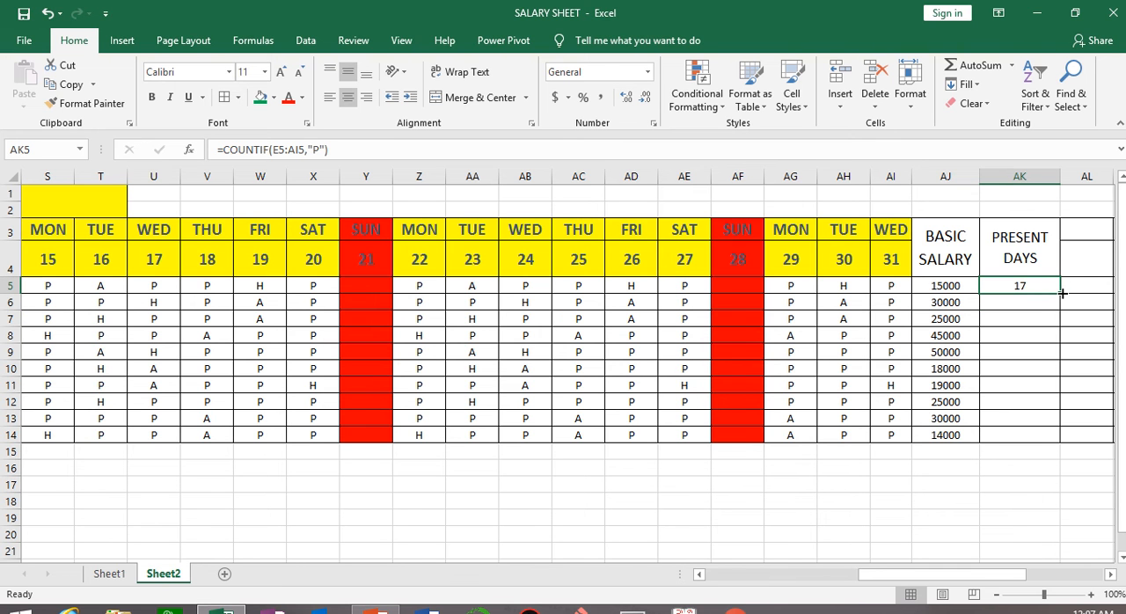
double_click(1061, 294)
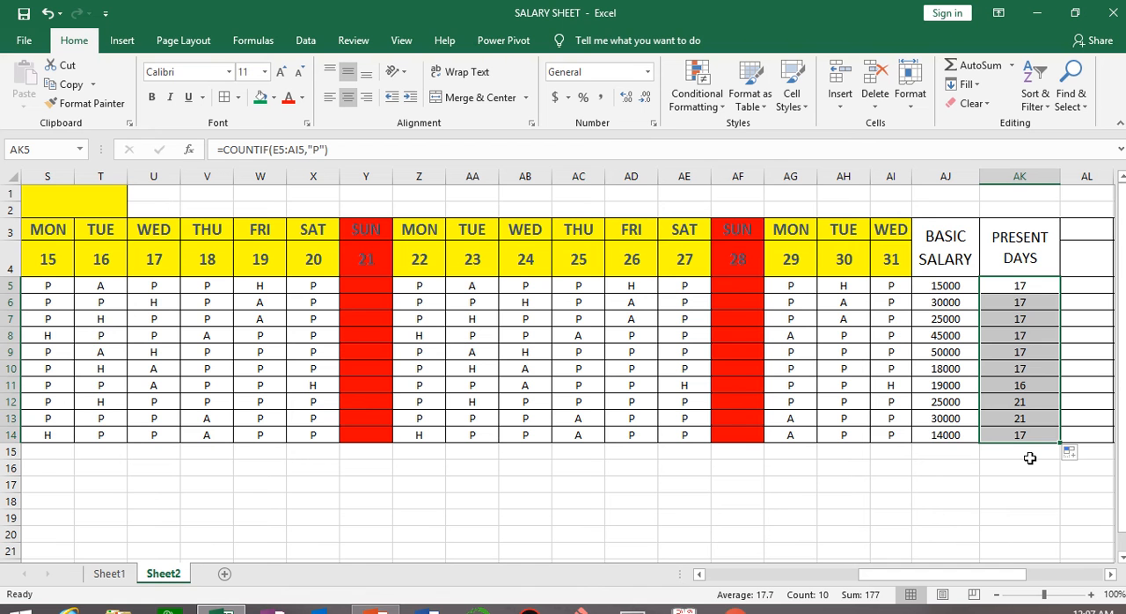
Merge and center AL3:AL4 and enter the heading HALF DAYS in it.
left_click(1110, 574)
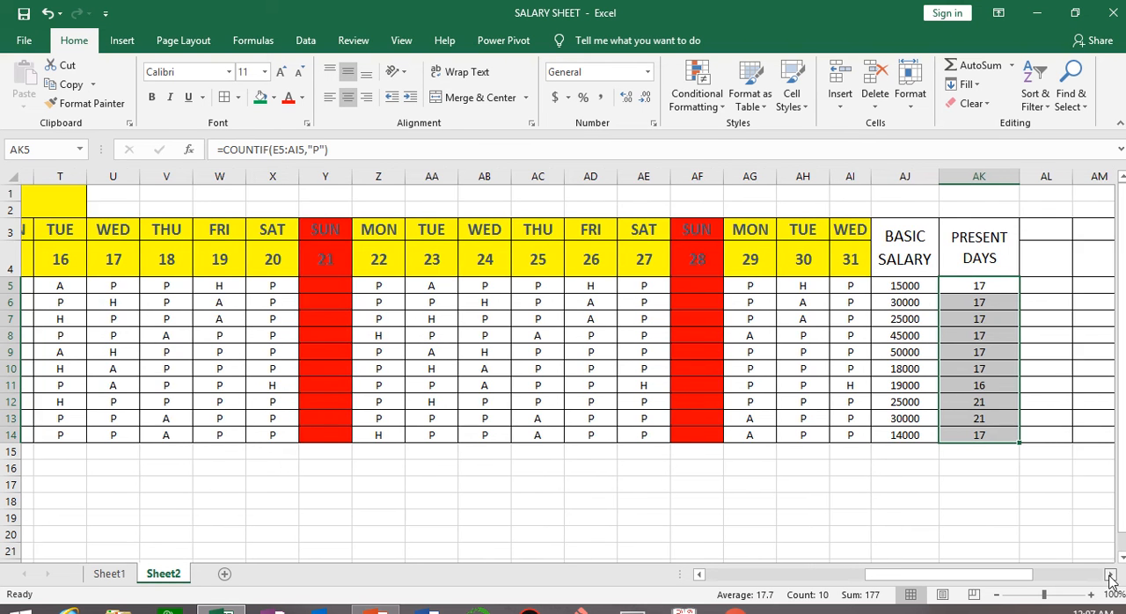
left_click(1110, 574)
left_click_drag(991, 236, 988, 267)
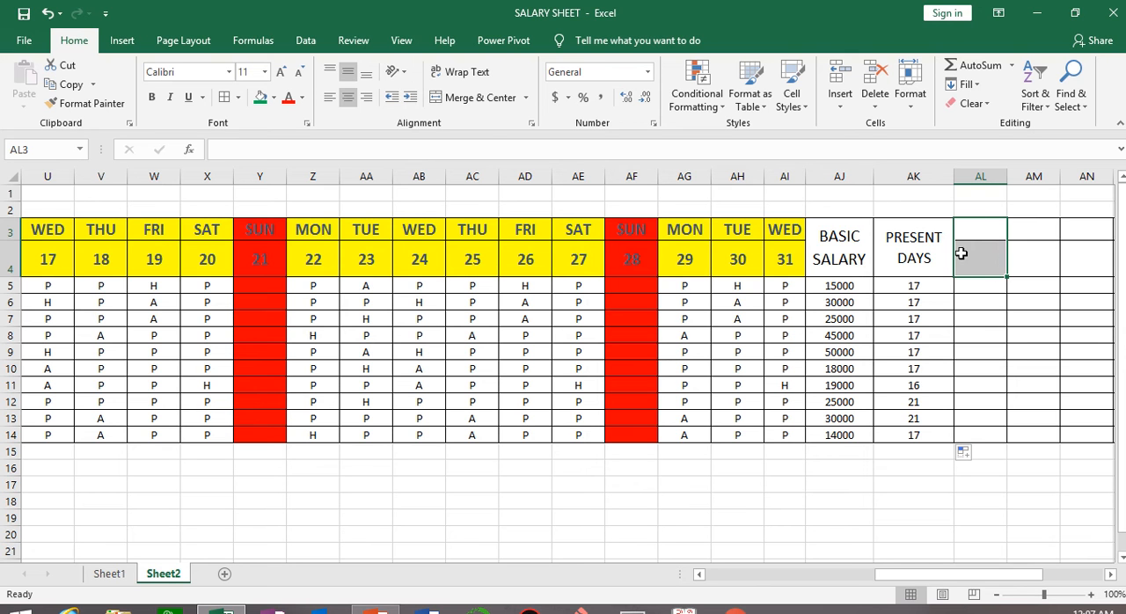
left_click(480, 98)
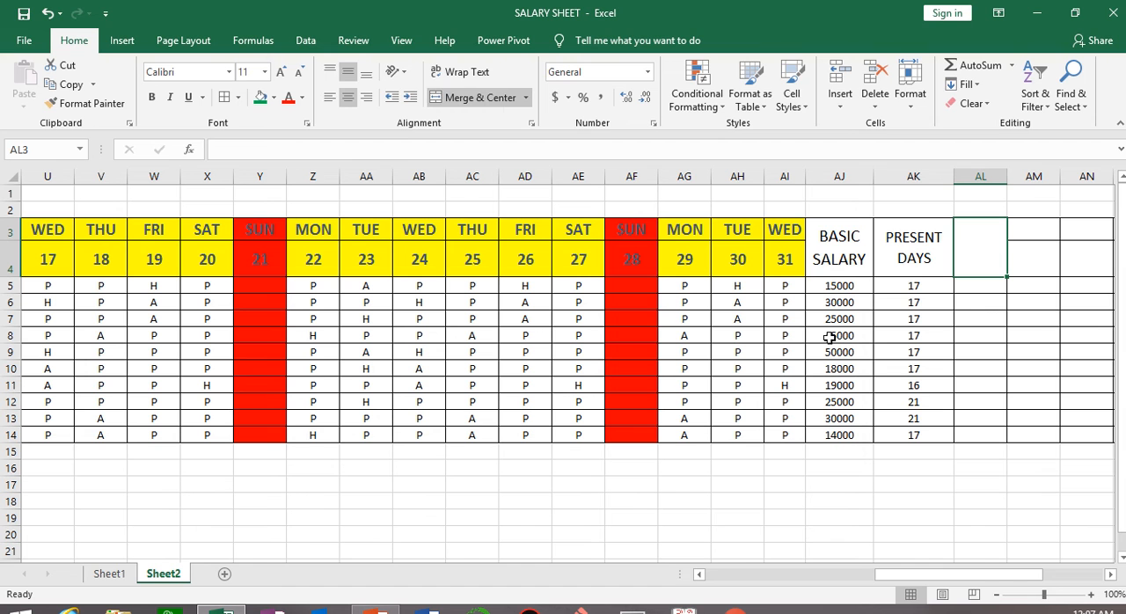
type("HALF")
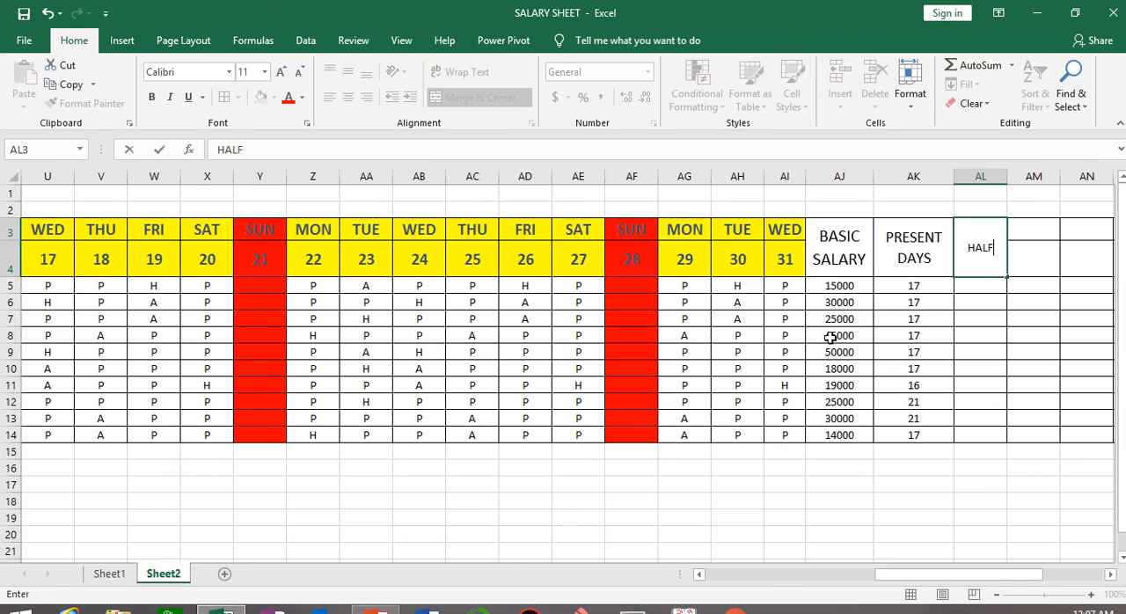
type(" DAYS")
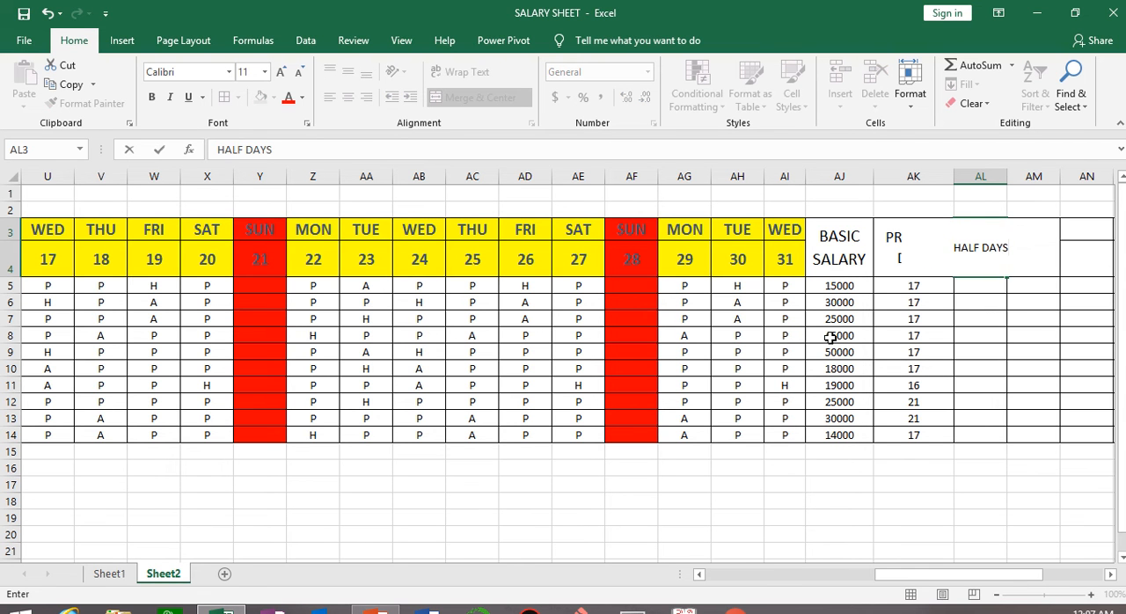
left_click(1037, 384)
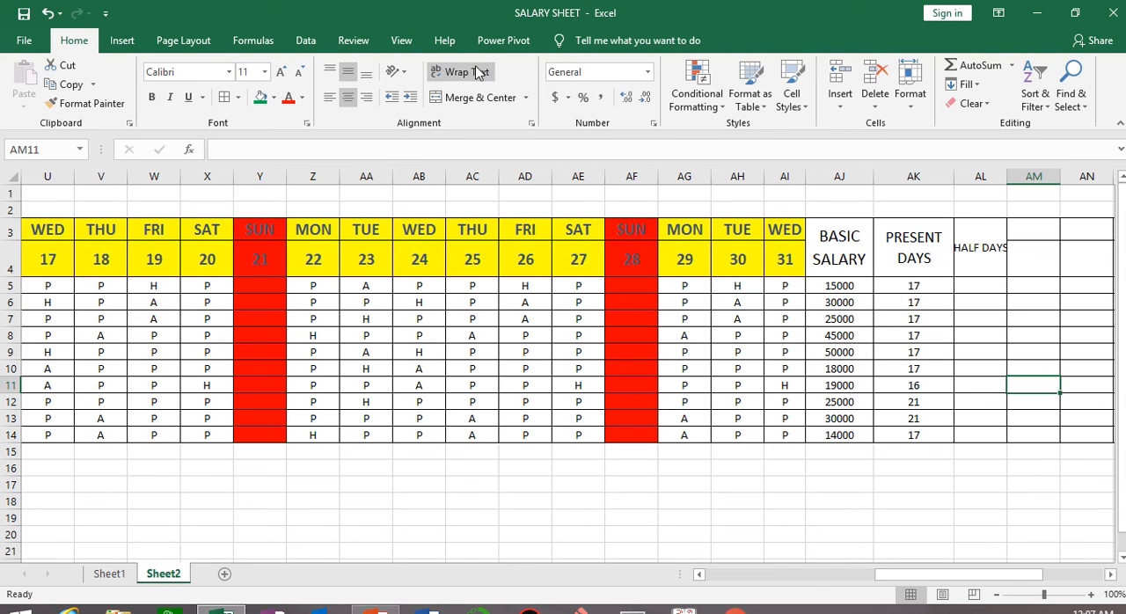
left_click(475, 72)
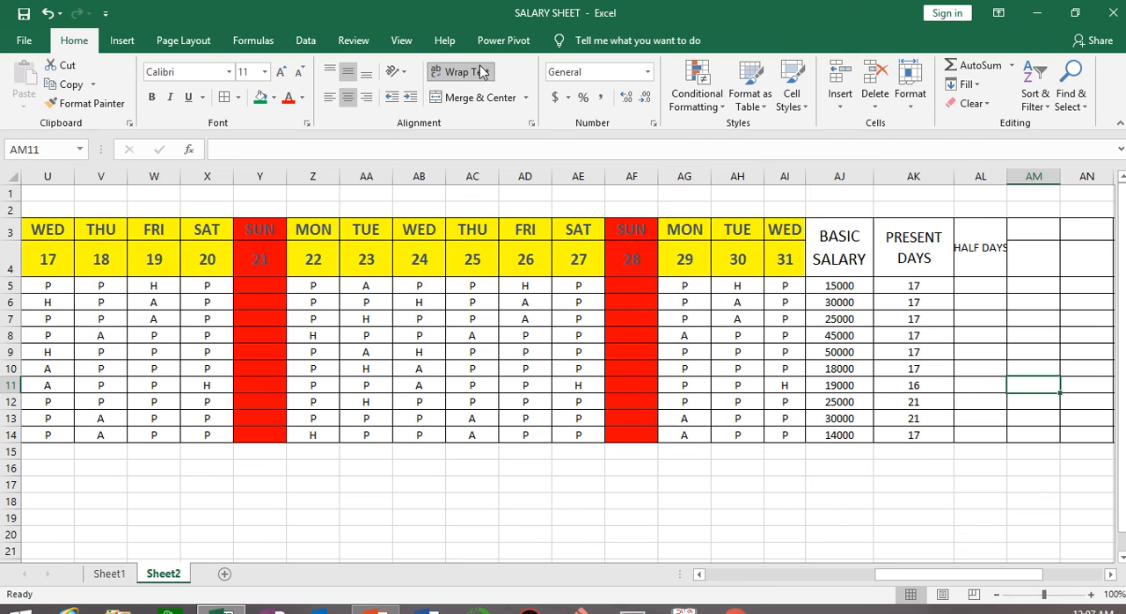
left_click(281, 74)
left_click(281, 74)
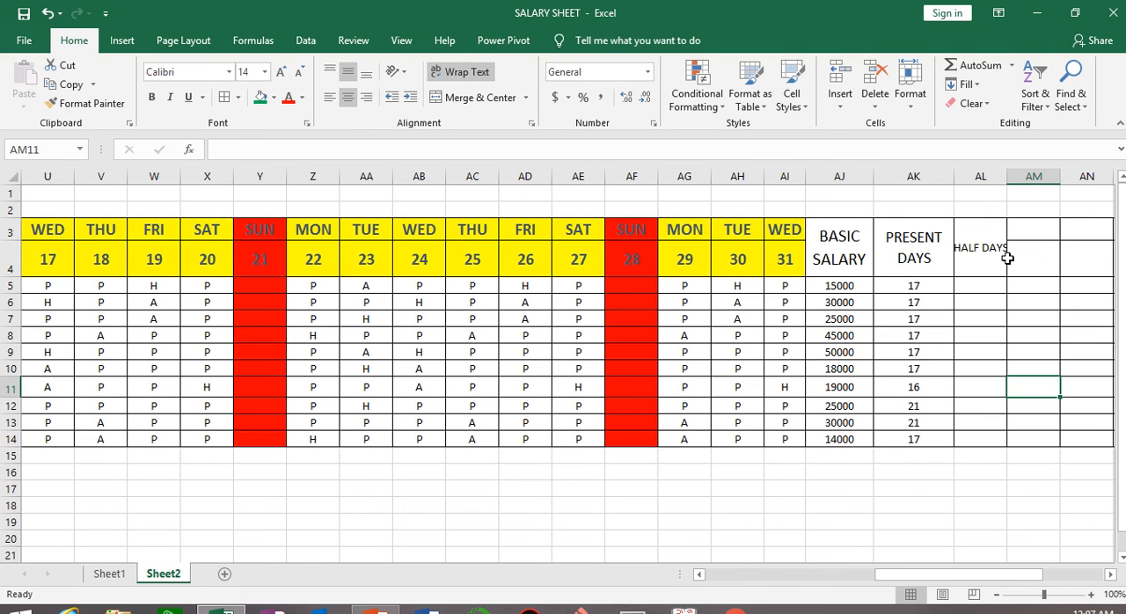
key("ctrl+z")
key("ctrl+z")
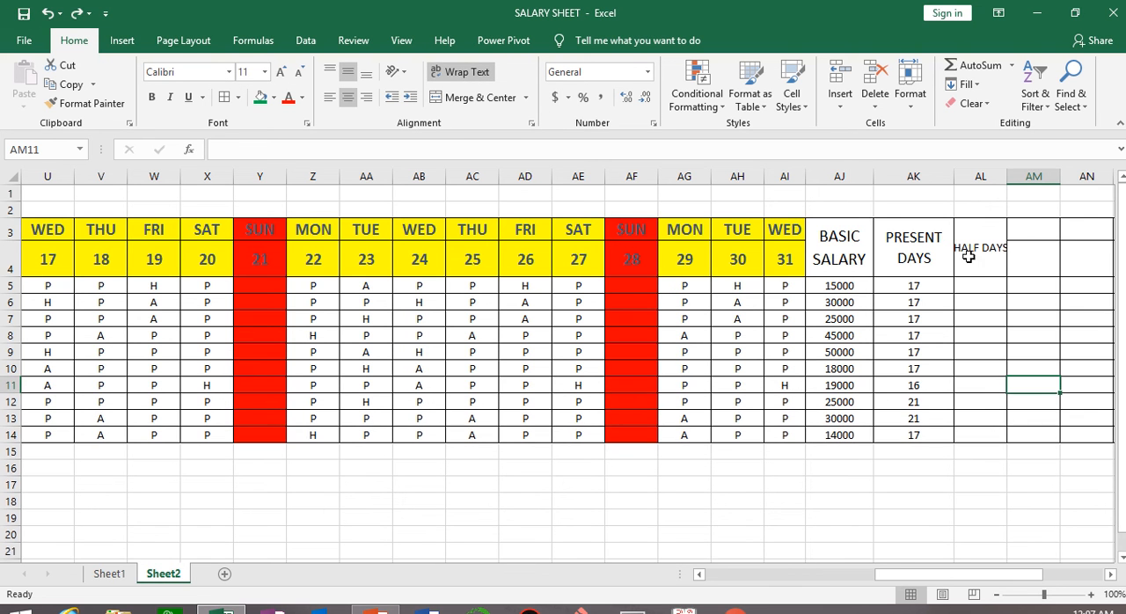
Turn on text wrapping for the HALF DAYS heading in AL3 and enlarge its font size.
left_click(967, 256)
left_click(456, 79)
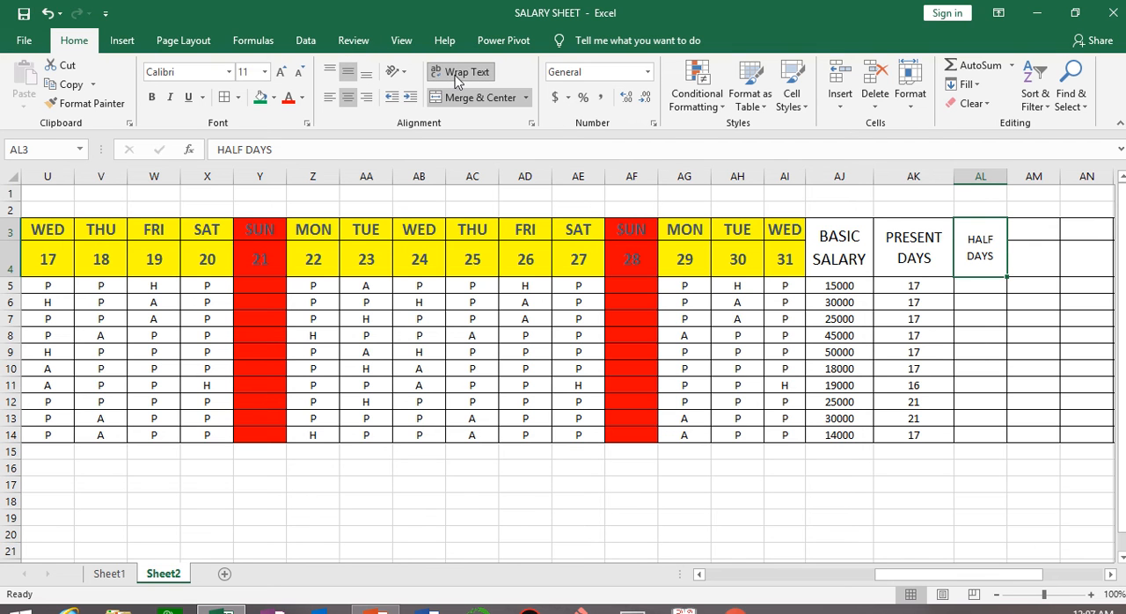
left_click(282, 74)
left_click(282, 74)
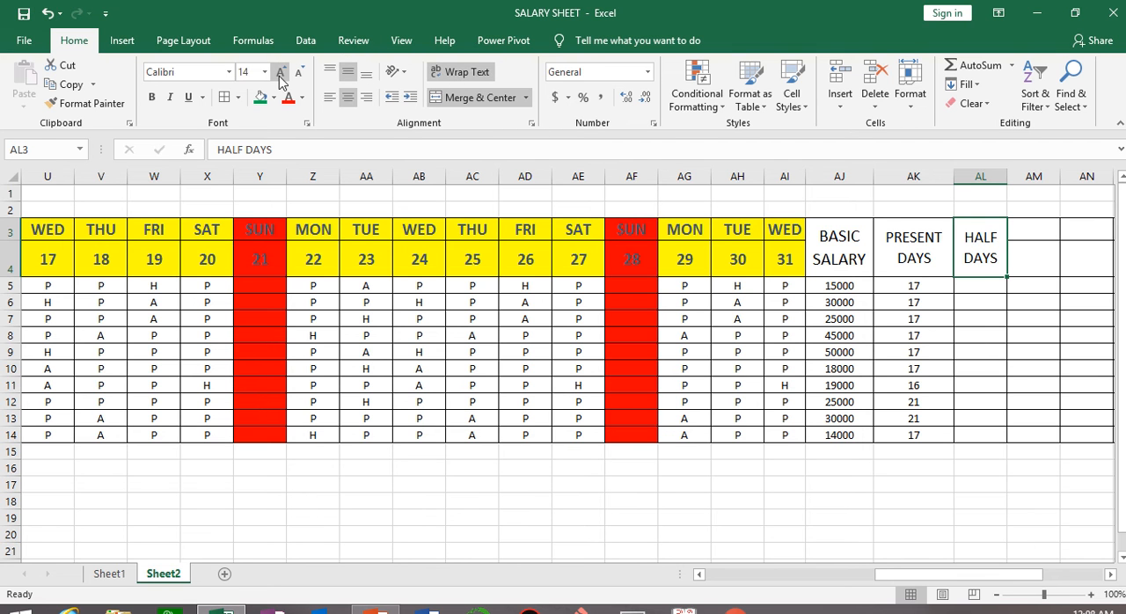
left_click(281, 75)
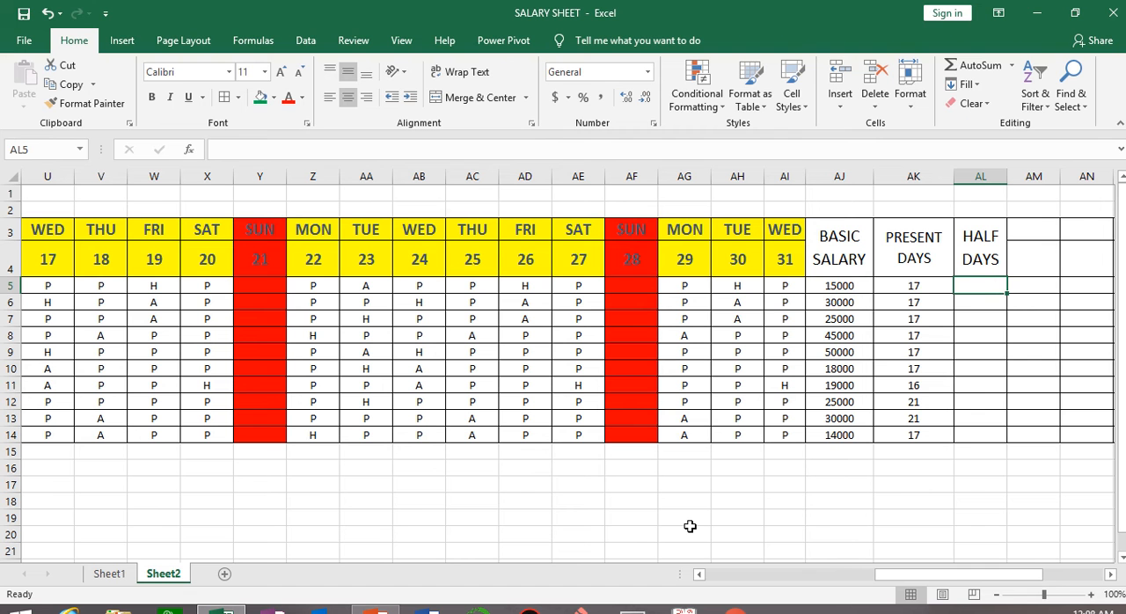
Start a COUNTIF formula in AL5 with the first employee's attendance cells E5:AI5 as its range.
type("=COUNTIF")
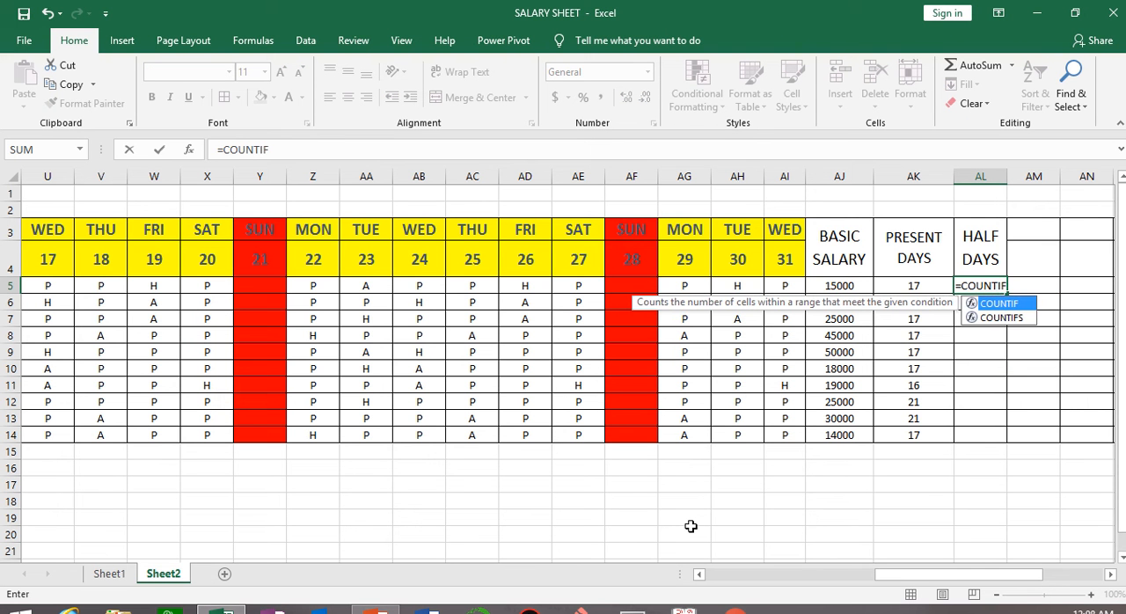
type("(")
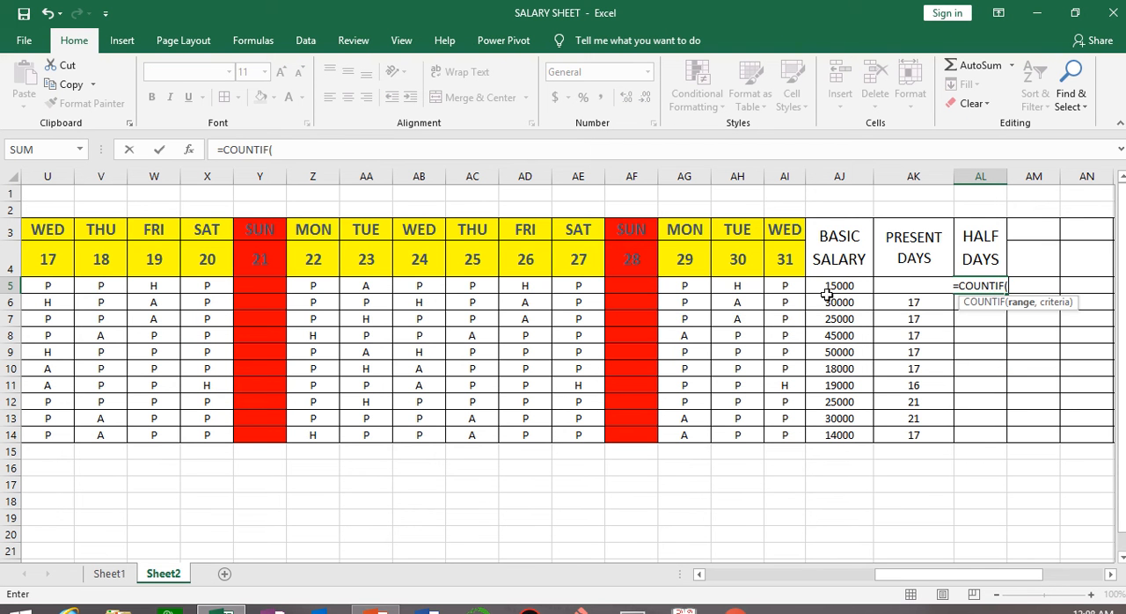
left_click_drag(985, 582, 761, 574)
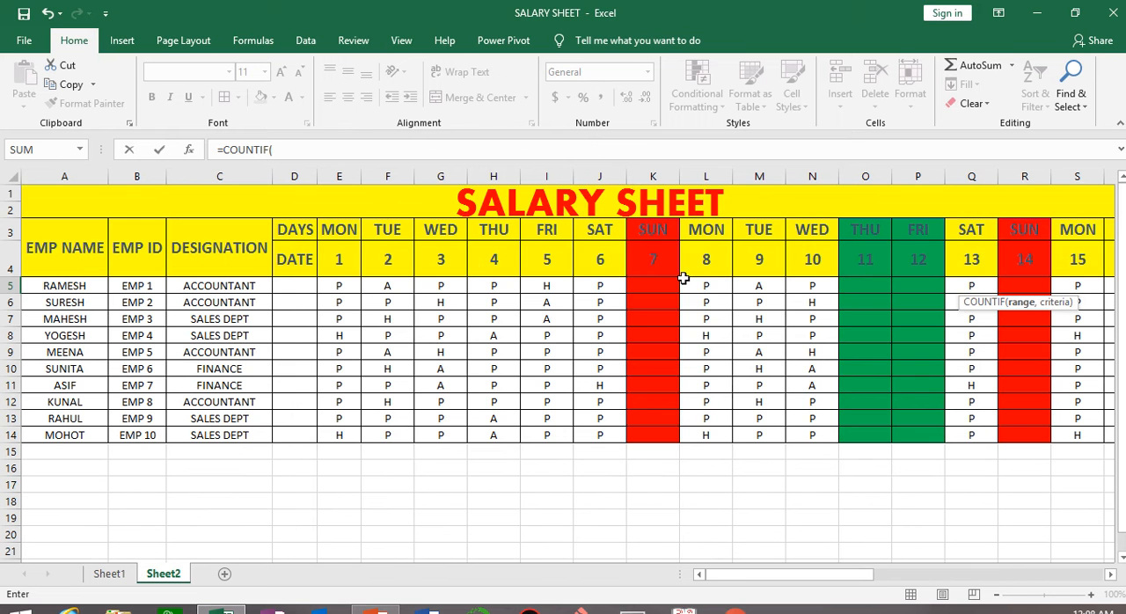
left_click_drag(339, 286, 838, 286)
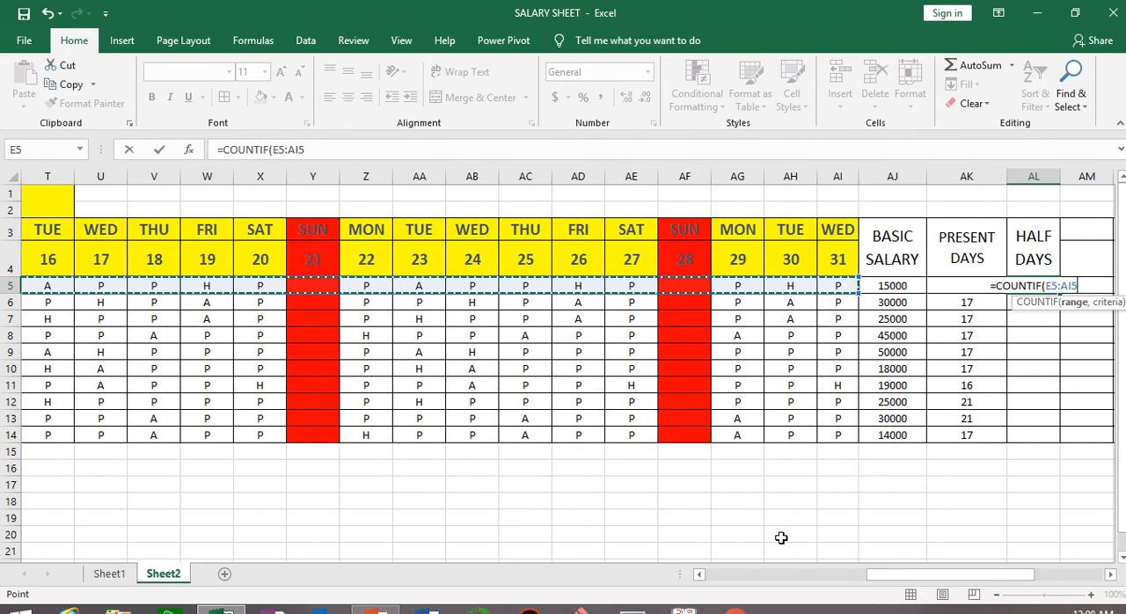
Complete the AL5 formula as =COUNTIF(E5:AI5,"H")*0.5 and fill it down to AL14.
type(",")
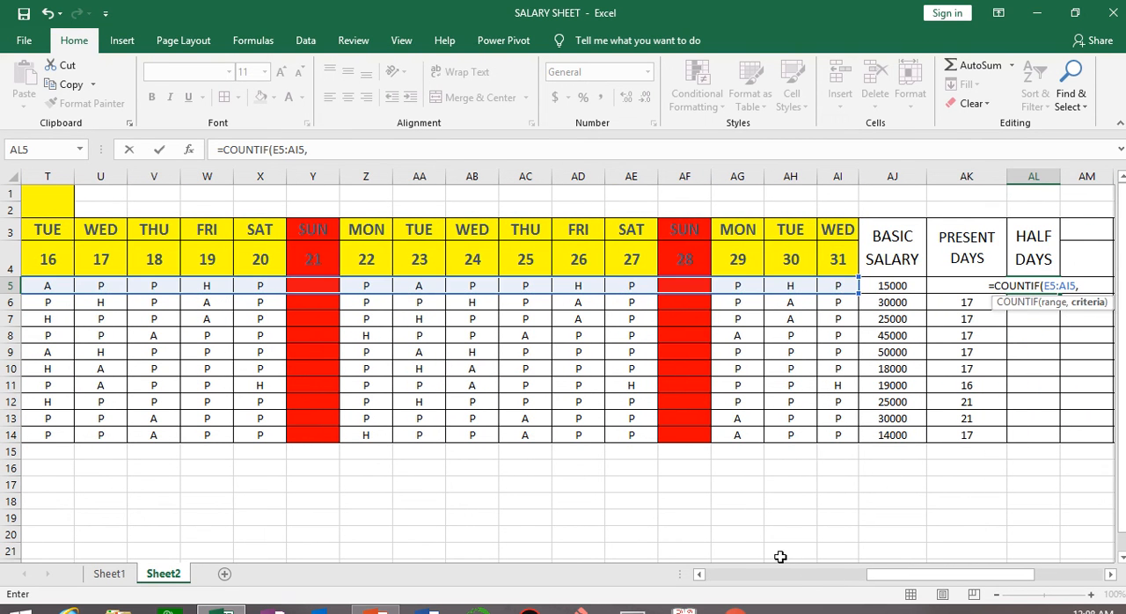
type("\"H")
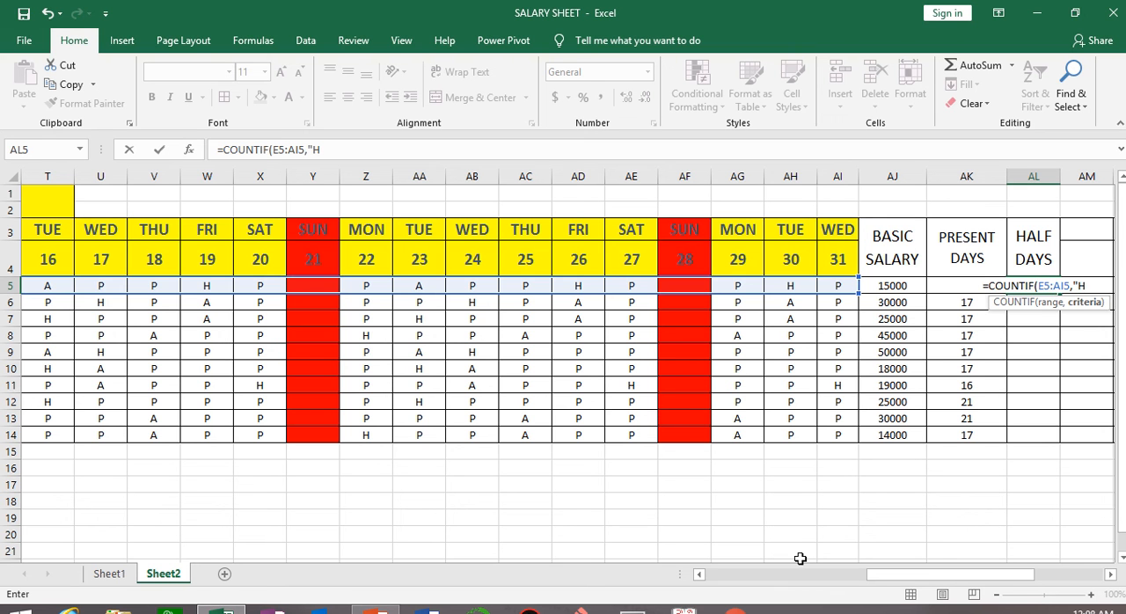
type("\"")
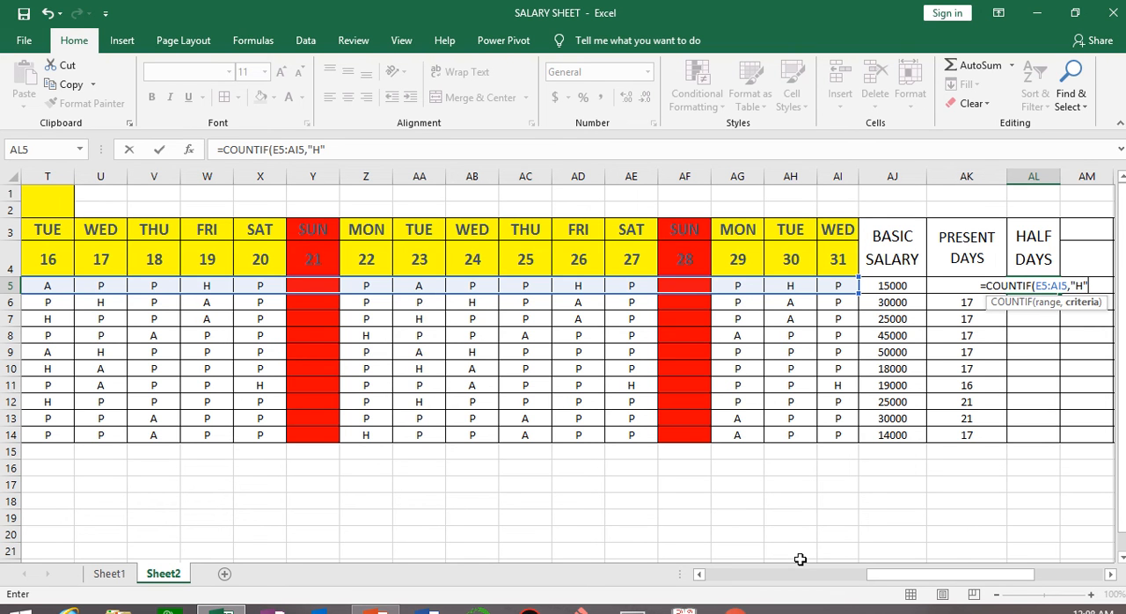
type(")")
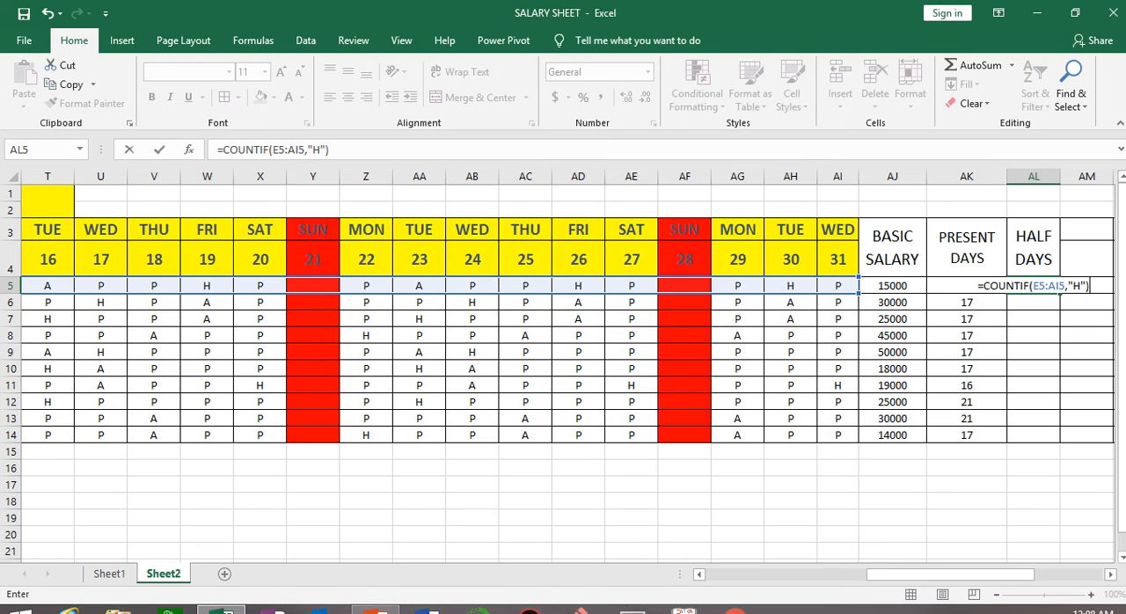
type("*0.5")
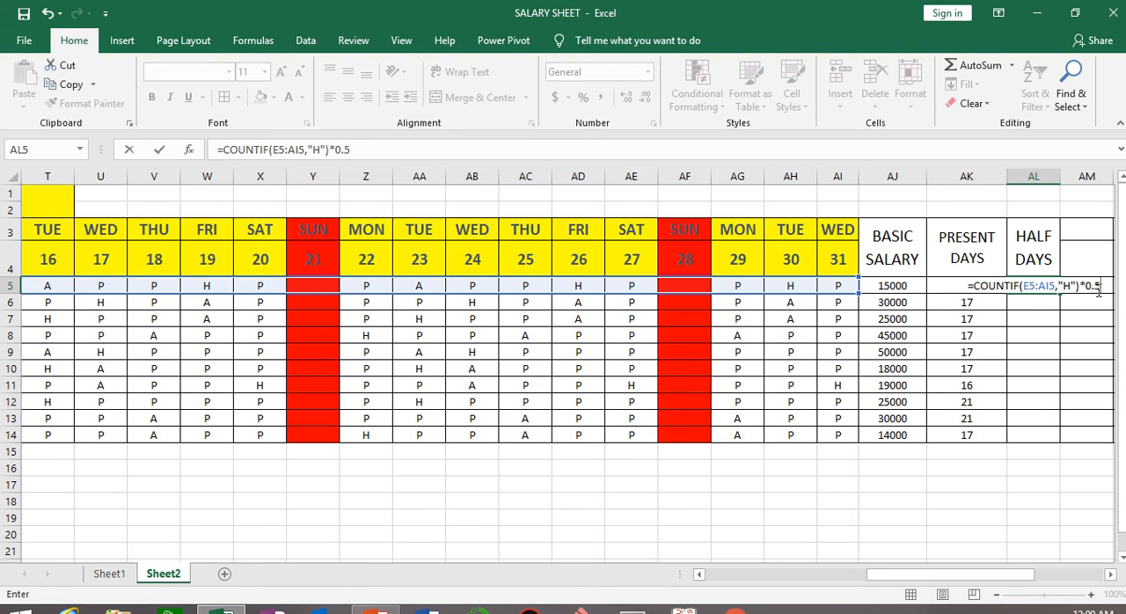
key("Return")
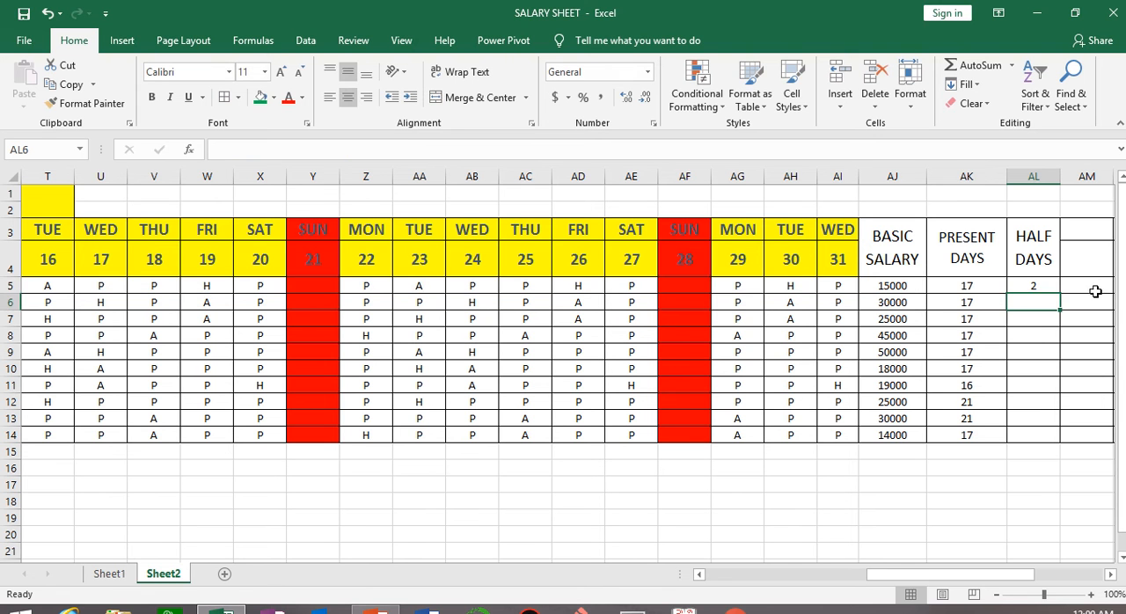
left_click(1043, 283)
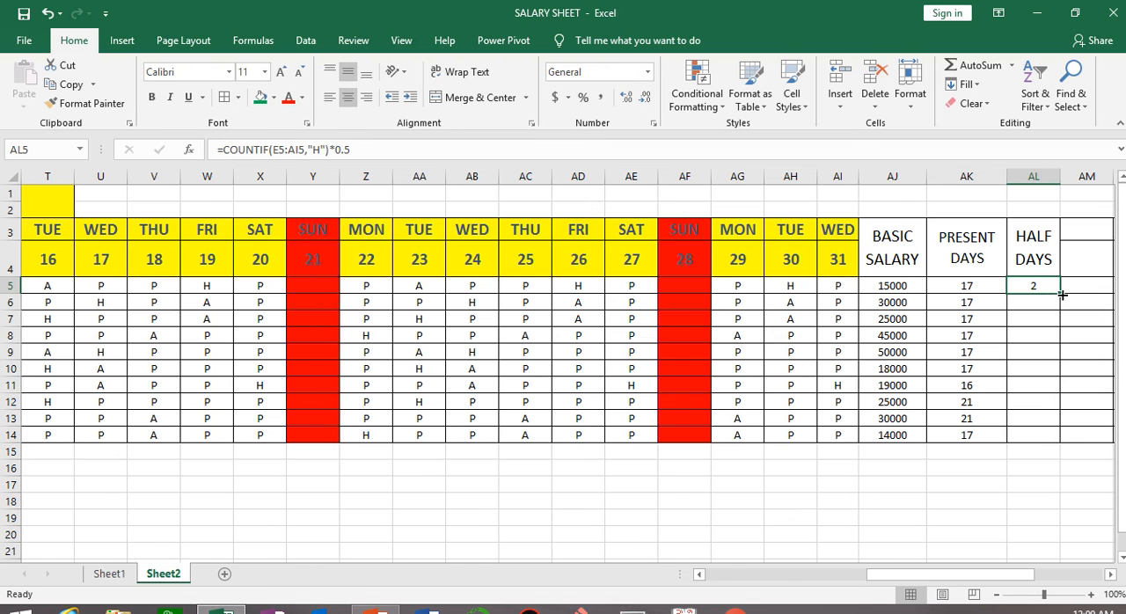
double_click(1062, 295)
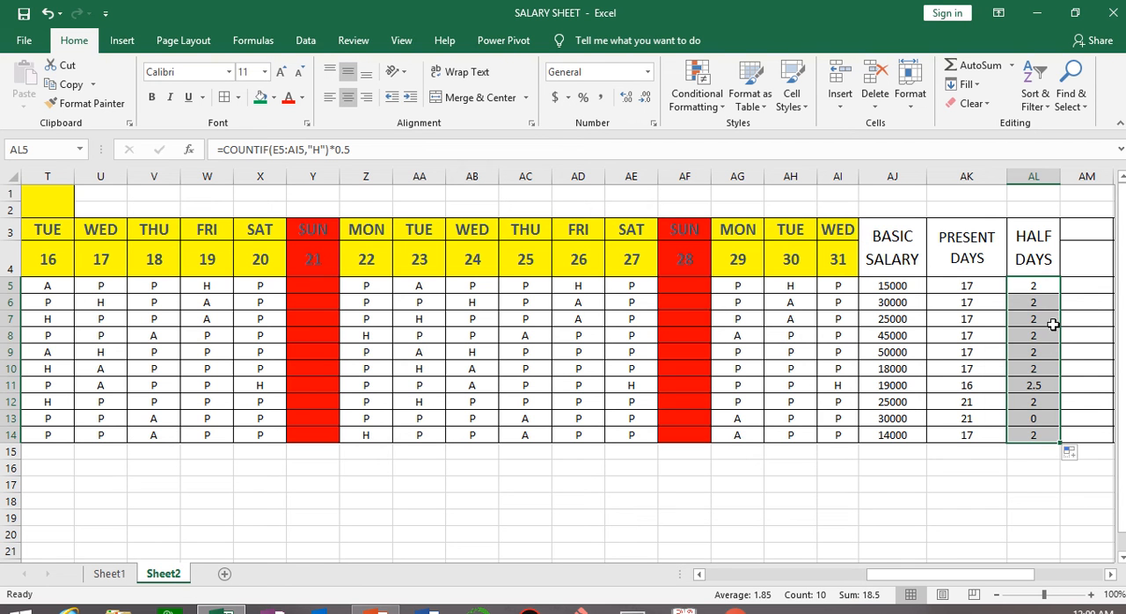
Check the first employee's H entries across row 5 against the half-day result in AL5.
left_click(1043, 289)
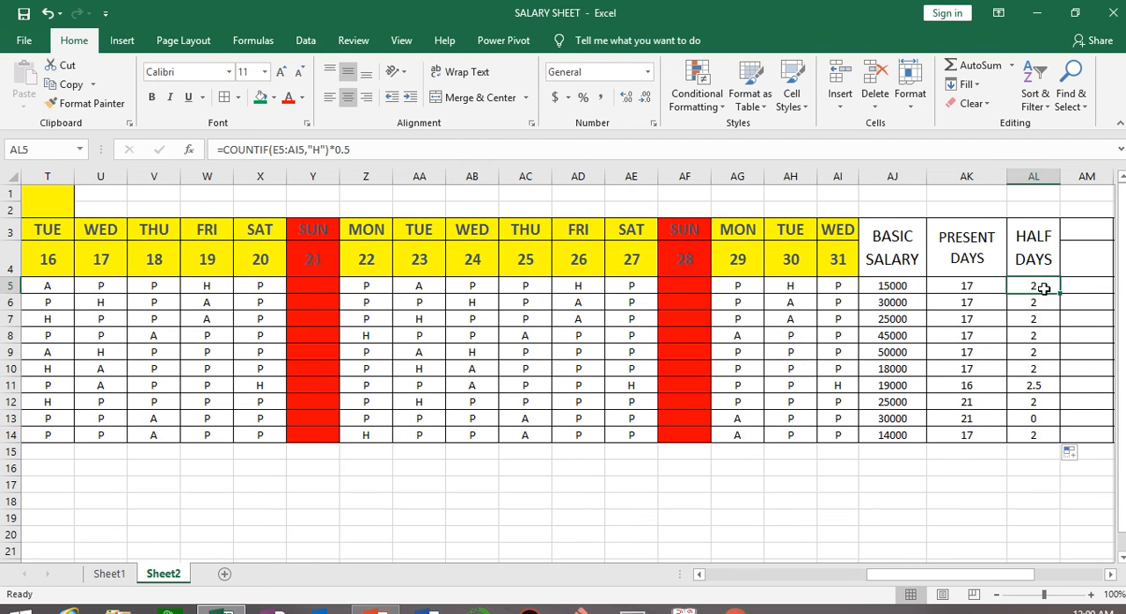
left_click(584, 286)
left_click(799, 283)
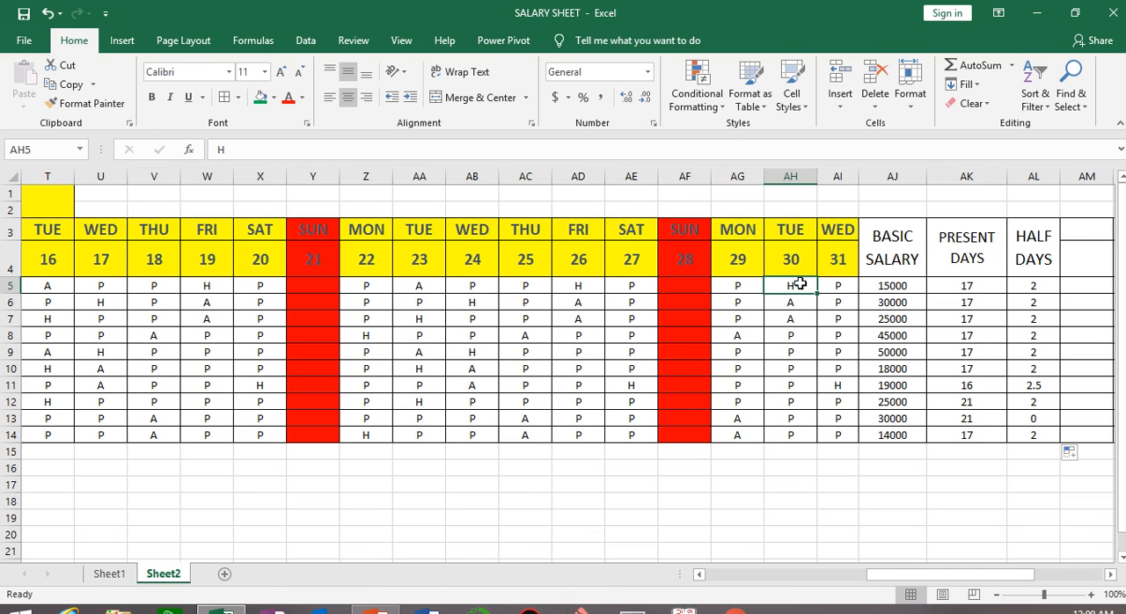
left_click_drag(891, 574, 941, 576)
left_click(640, 283)
left_click(463, 289)
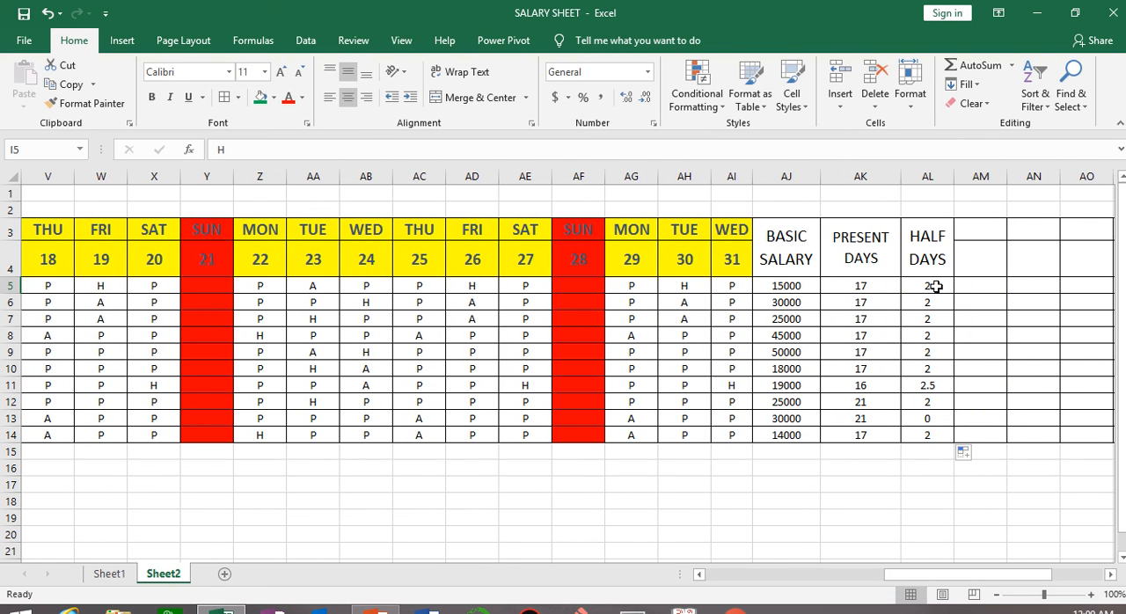
left_click(937, 286)
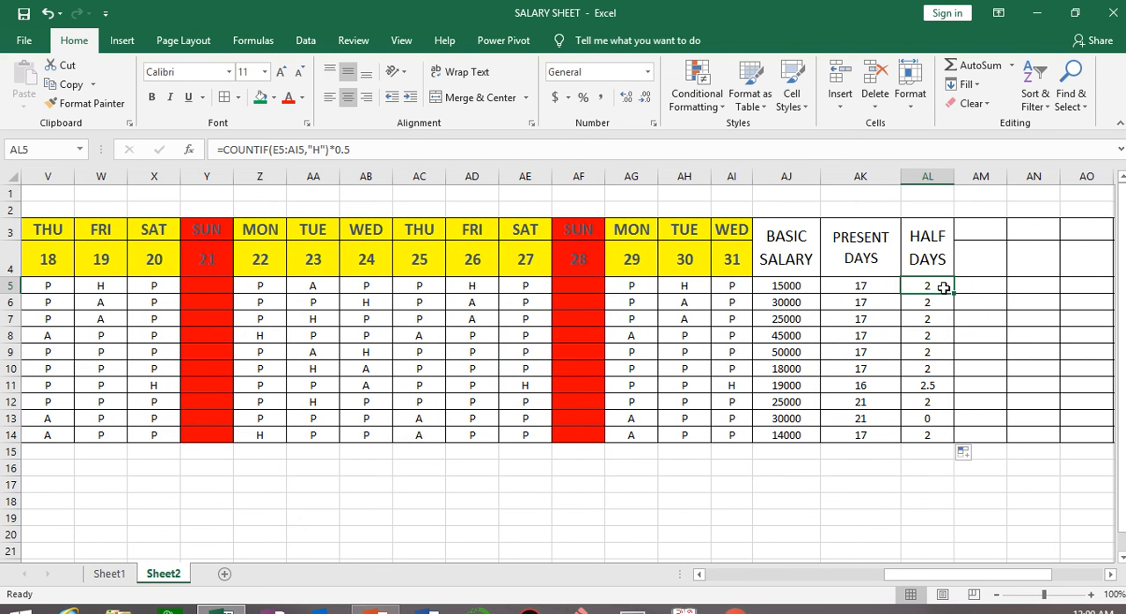
Merge and center AM3:AM4 with text wrapping on and enter the heading ABSENT in it.
left_click_drag(979, 230, 980, 264)
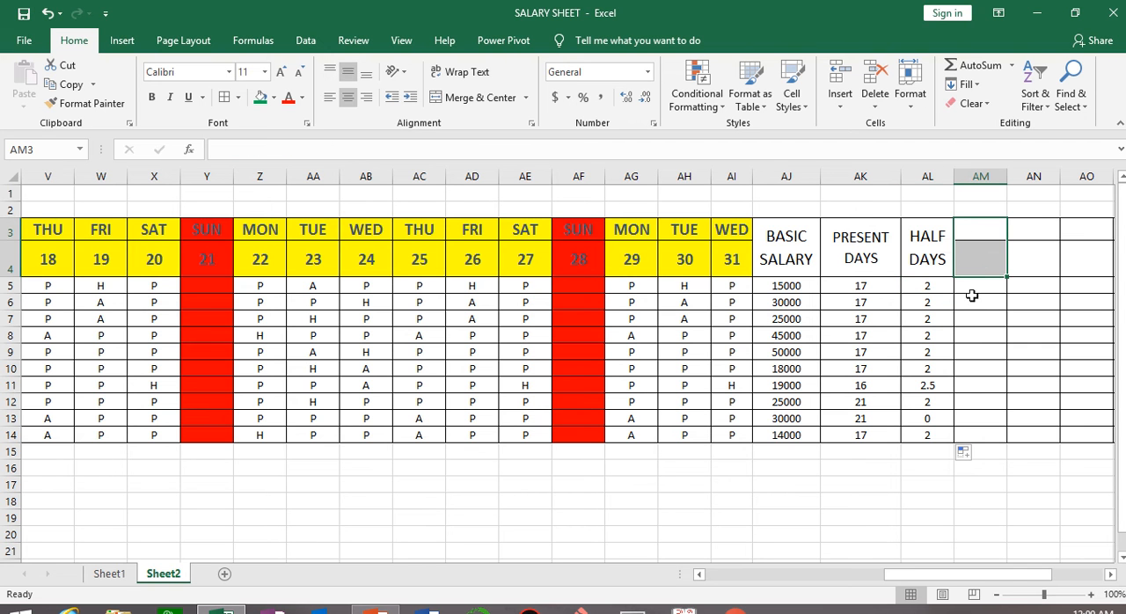
left_click(470, 98)
left_click(466, 74)
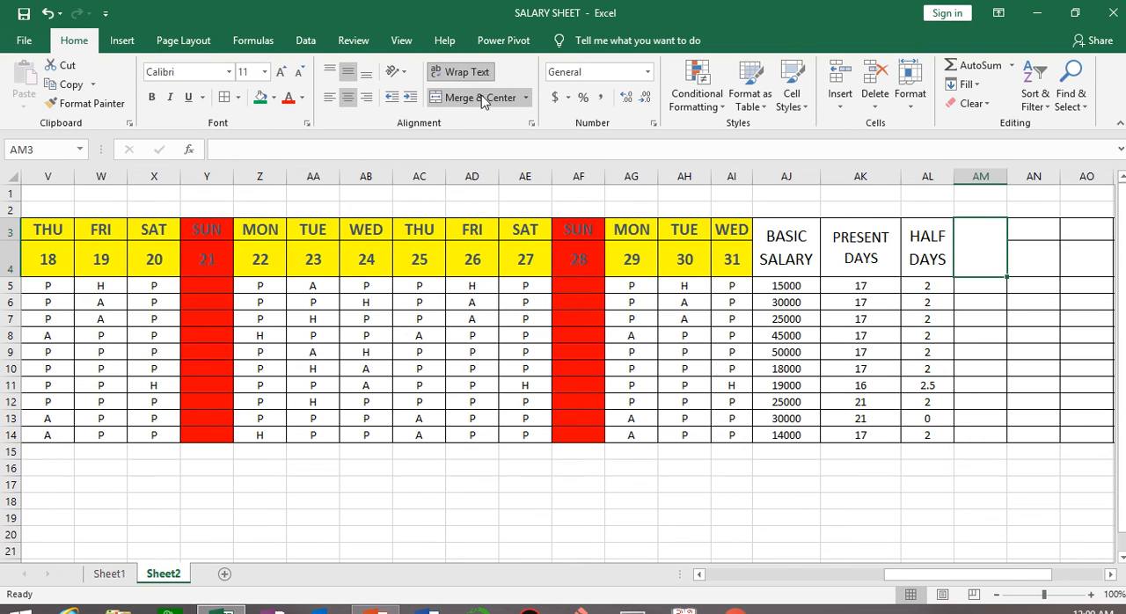
type("ABSEM")
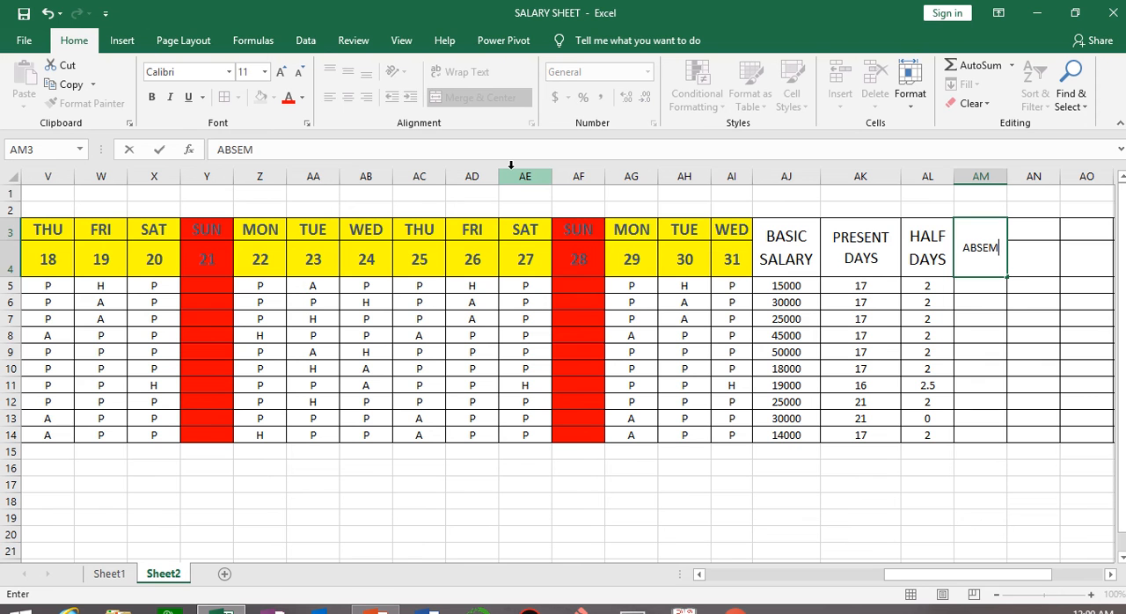
key("BackSpace")
type("NT")
left_click(938, 357)
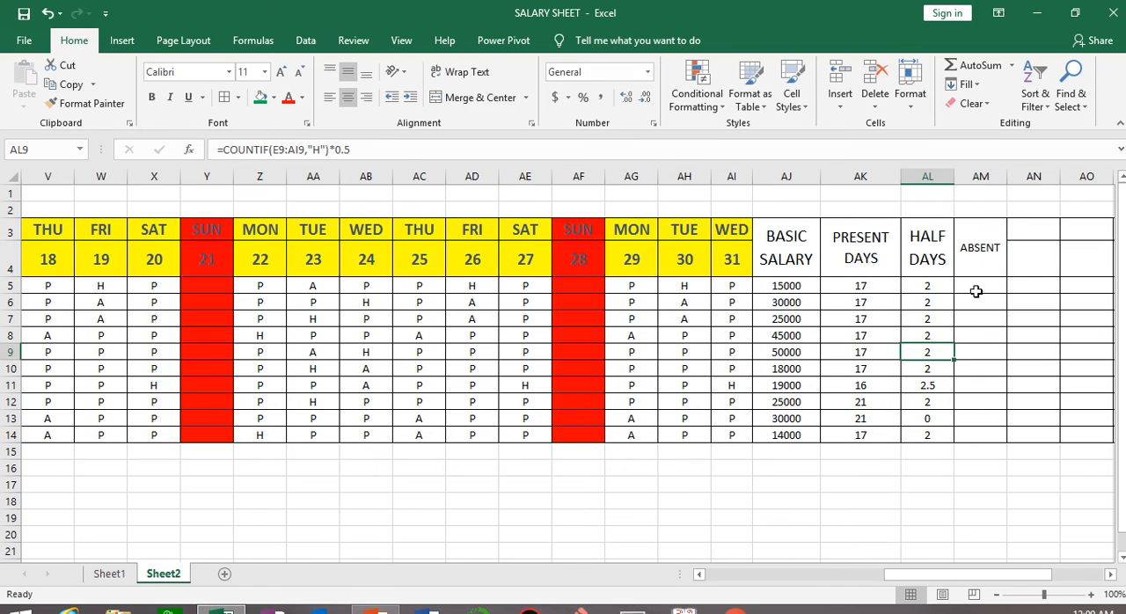
Enlarge the ABSENT heading's font size to 18.
left_click(976, 246)
left_click(280, 72)
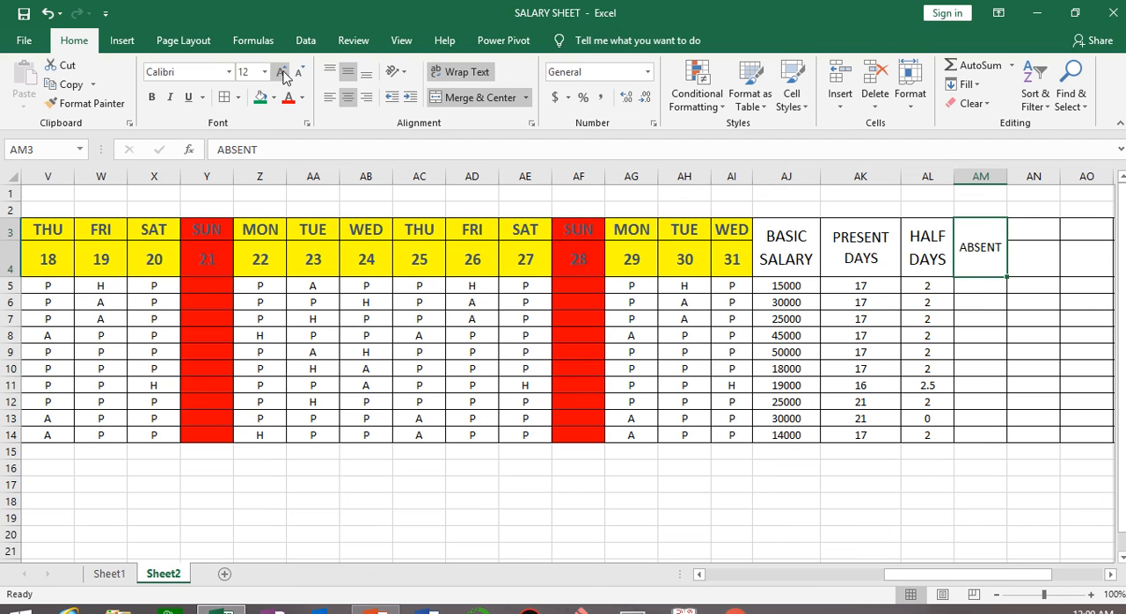
left_click(280, 72)
left_click(280, 73)
left_click(280, 72)
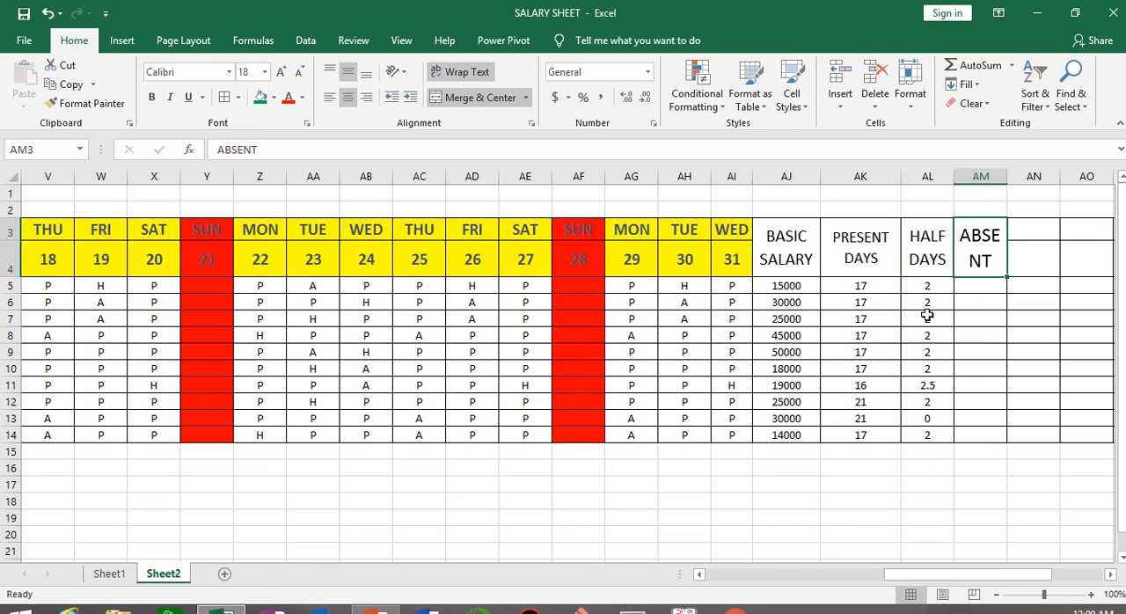
Start a COUNTIF formula in AM5 with the first employee's attendance cells E5:AI5 as its range.
left_click(981, 285)
type("=COUNTIF")
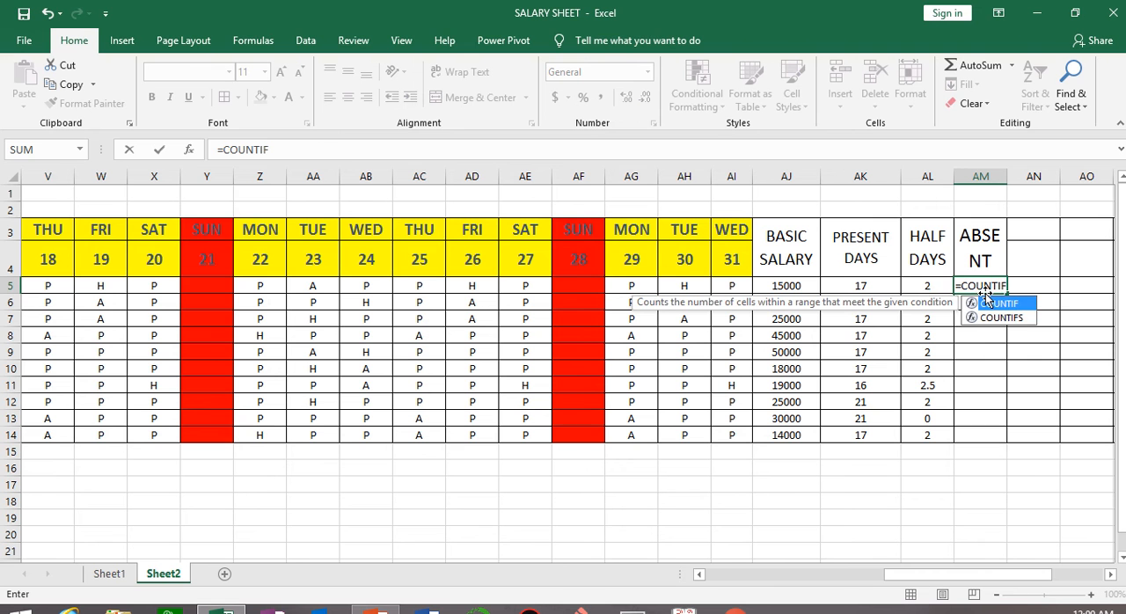
double_click(983, 302)
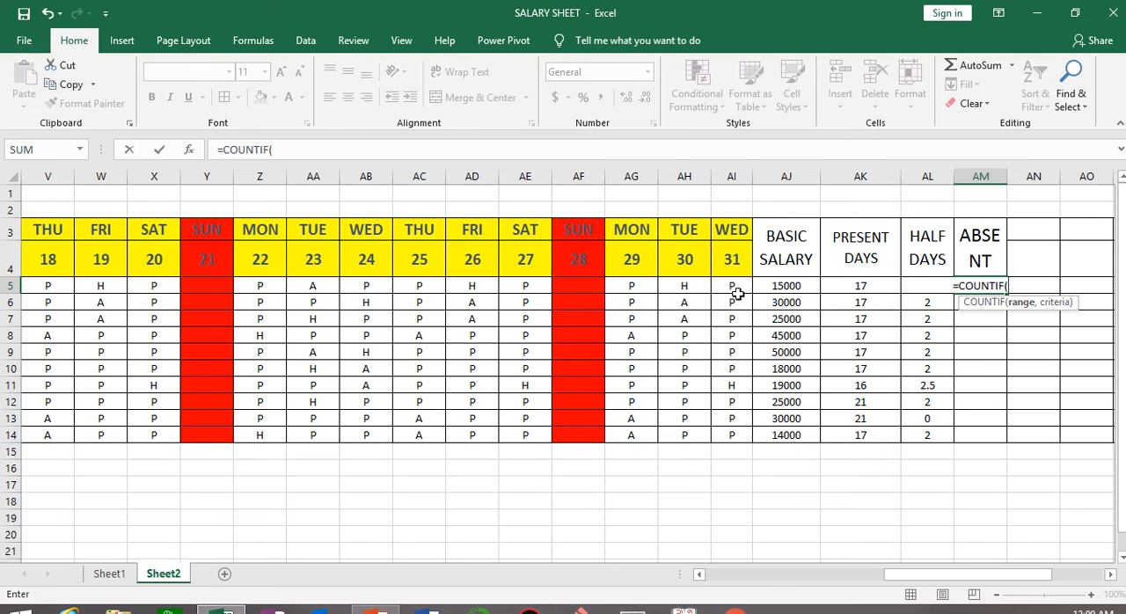
left_click_drag(991, 580, 695, 538)
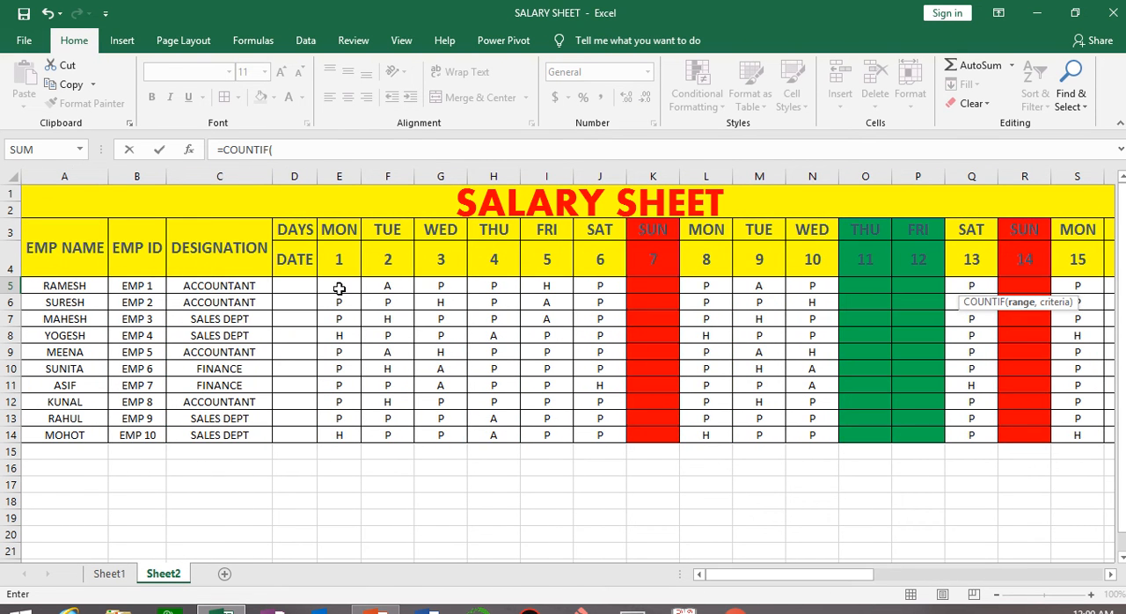
left_click_drag(338, 289, 836, 291)
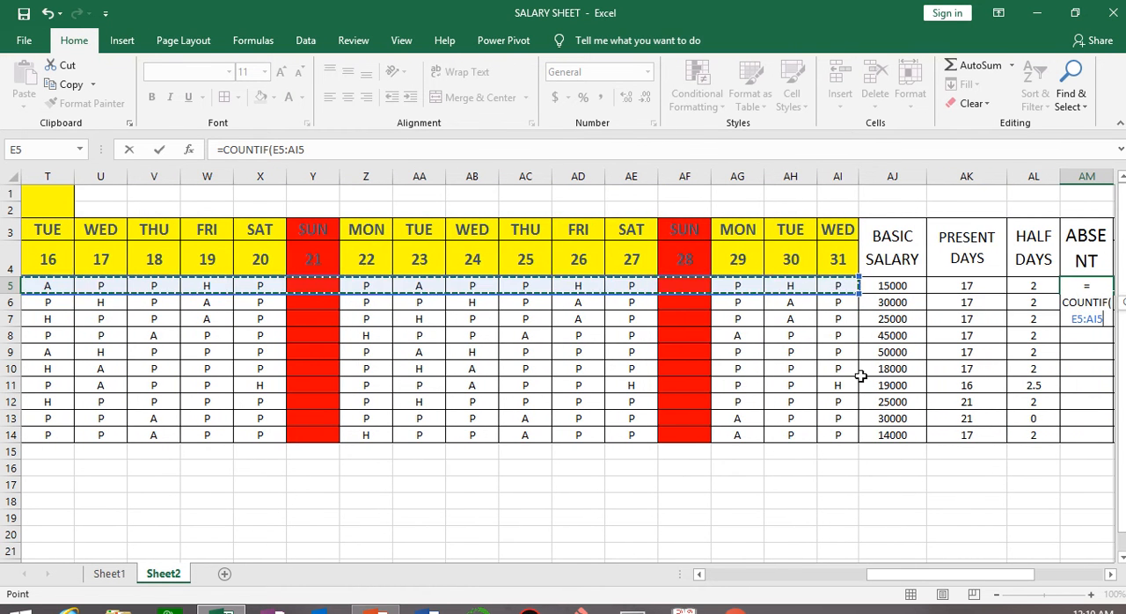
left_click_drag(994, 572, 1011, 574)
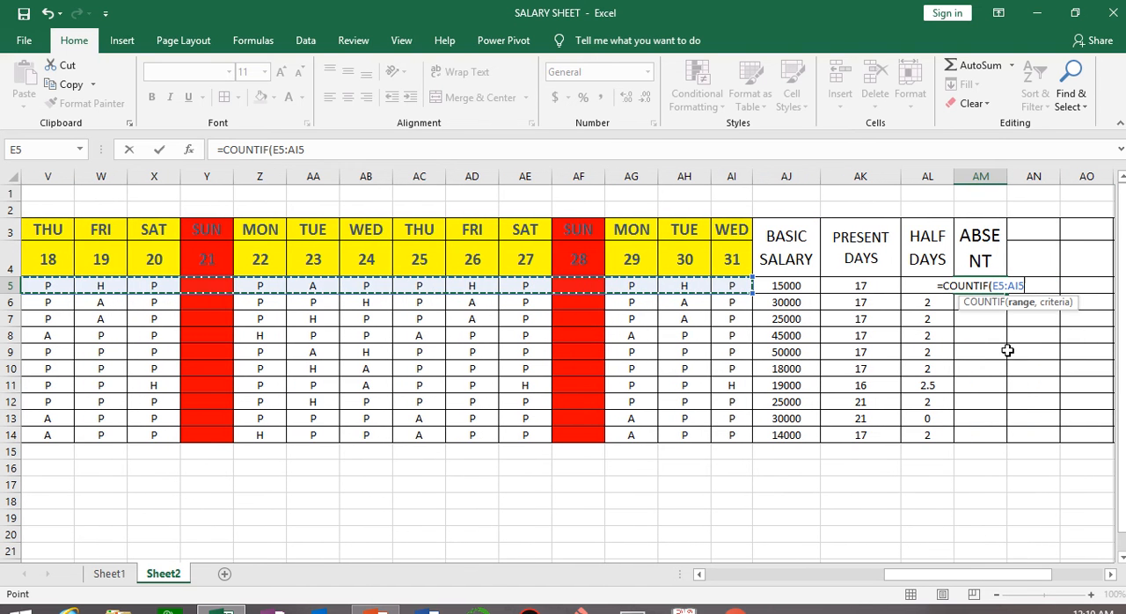
Complete the COUNTIF formula in AM5 with "A" as its criterion and fill it down to AM14.
left_click(1031, 286)
type(",")
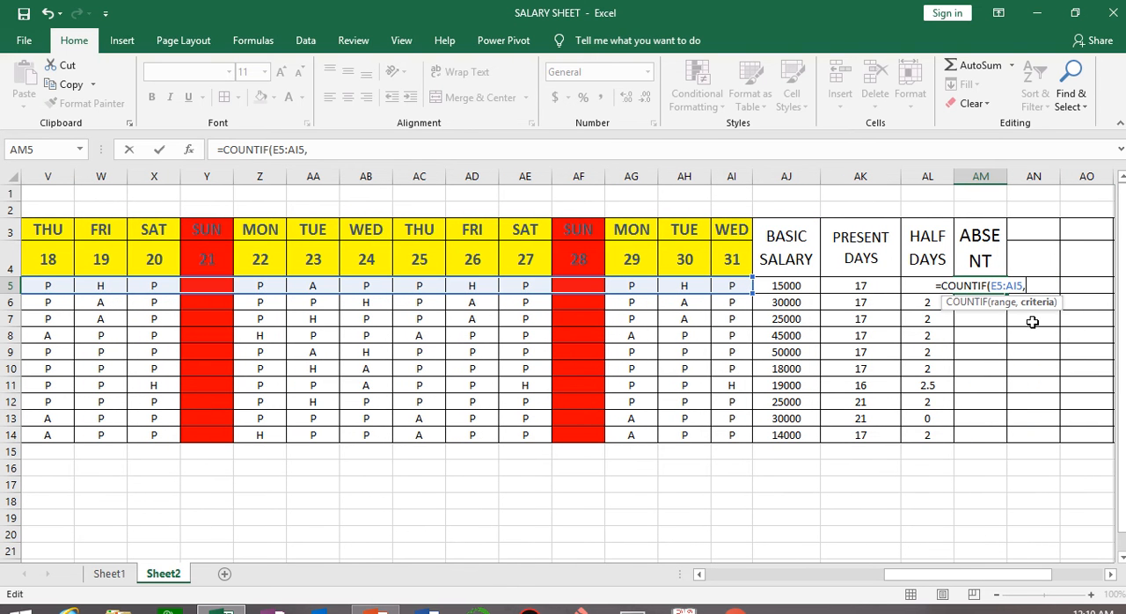
type("\"")
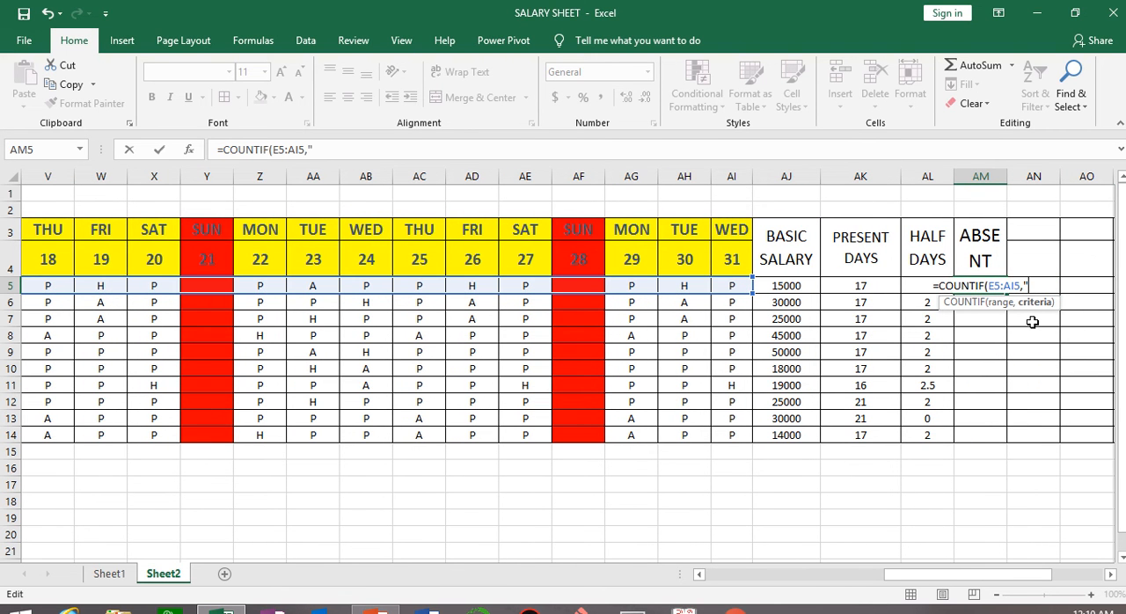
type("A\"")
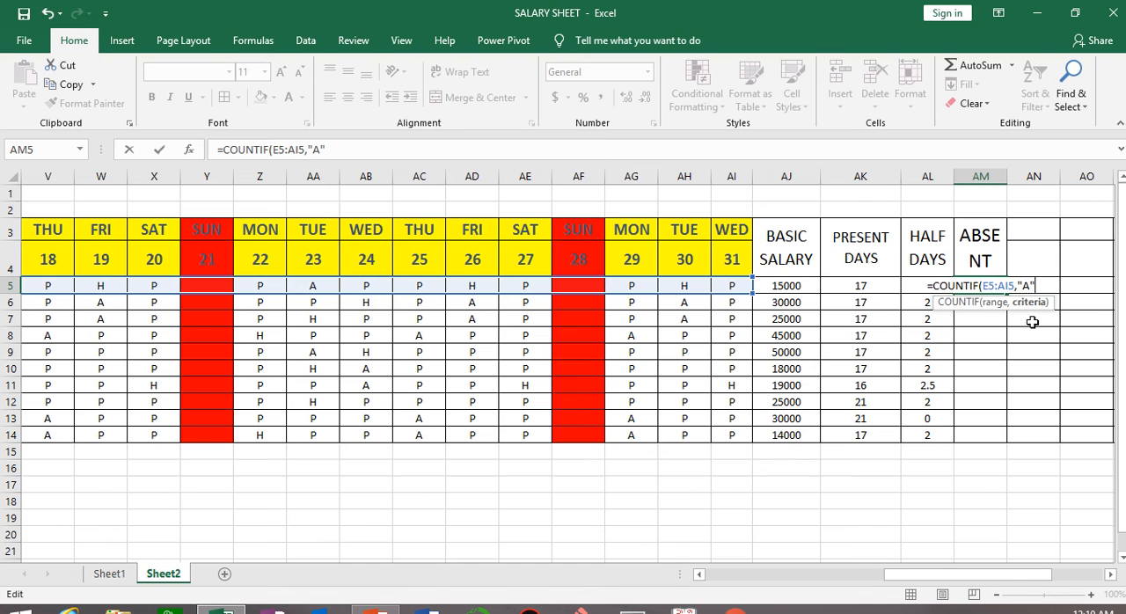
type(")")
key("Return")
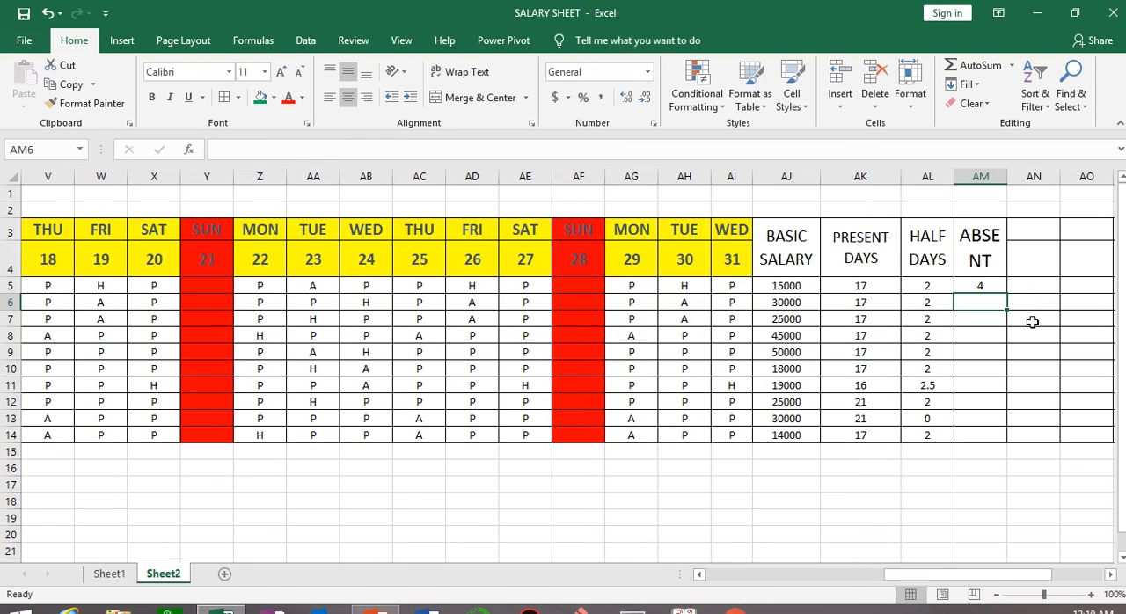
left_click(995, 281)
double_click(1007, 294)
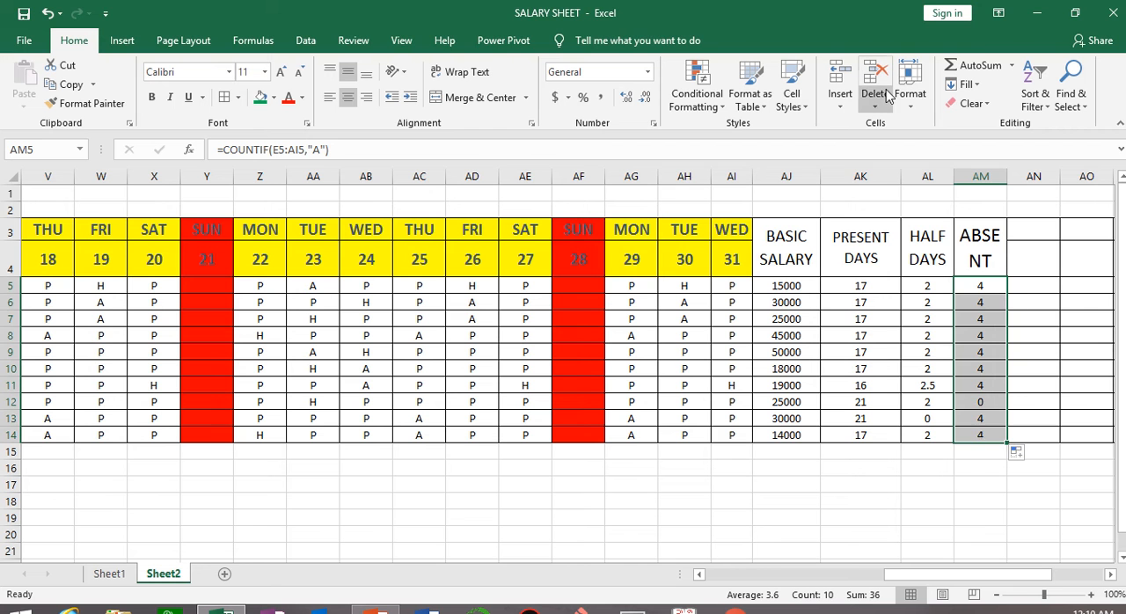
mouse_move(666, 1)
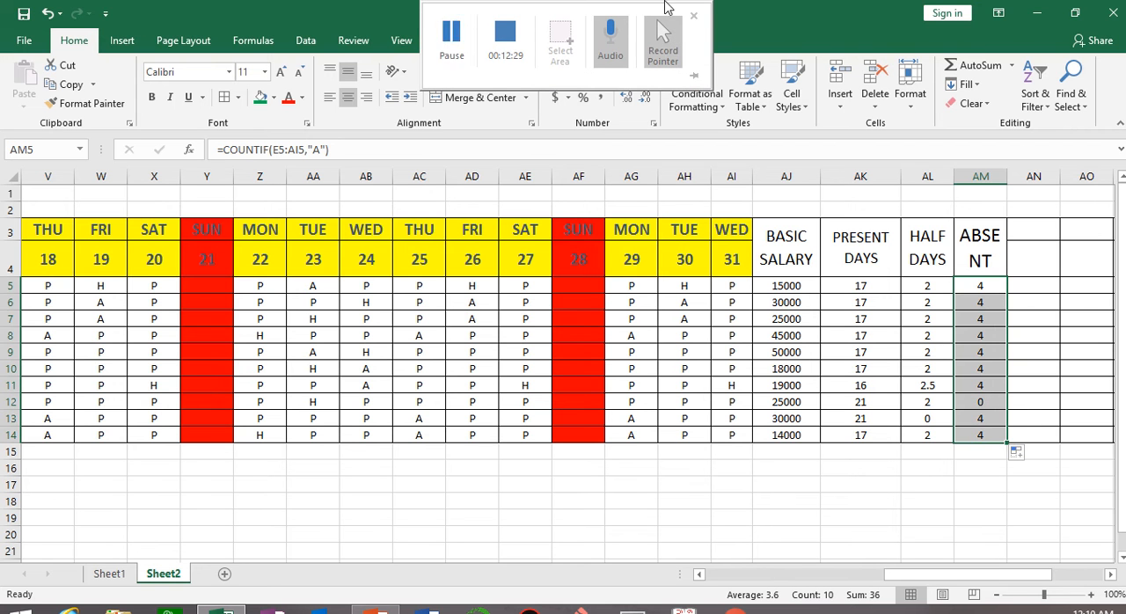
left_click(449, 33)
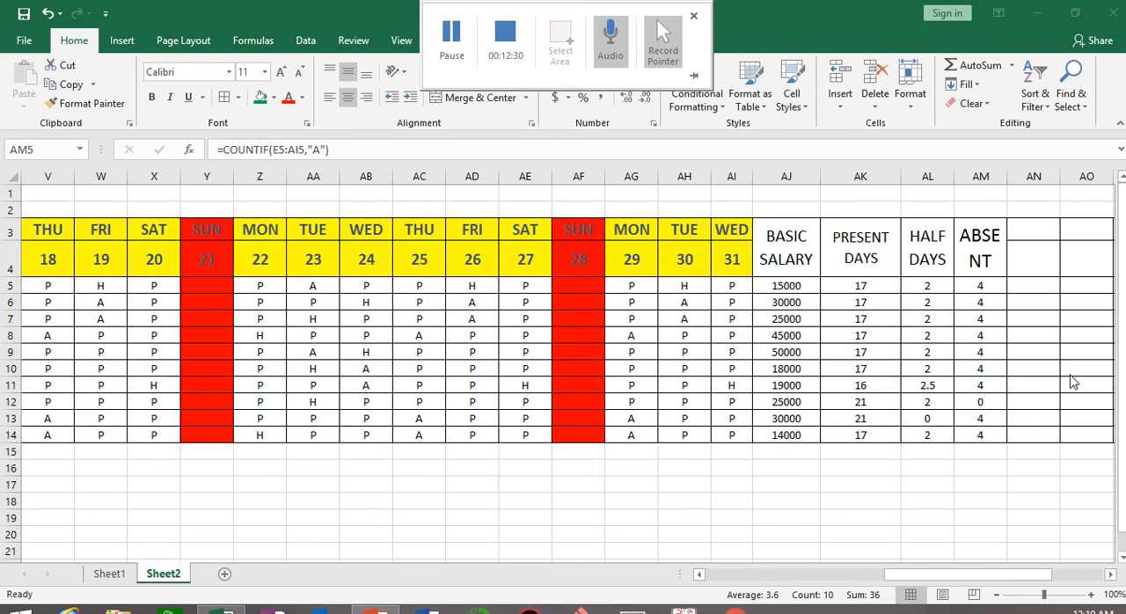
key("F2")
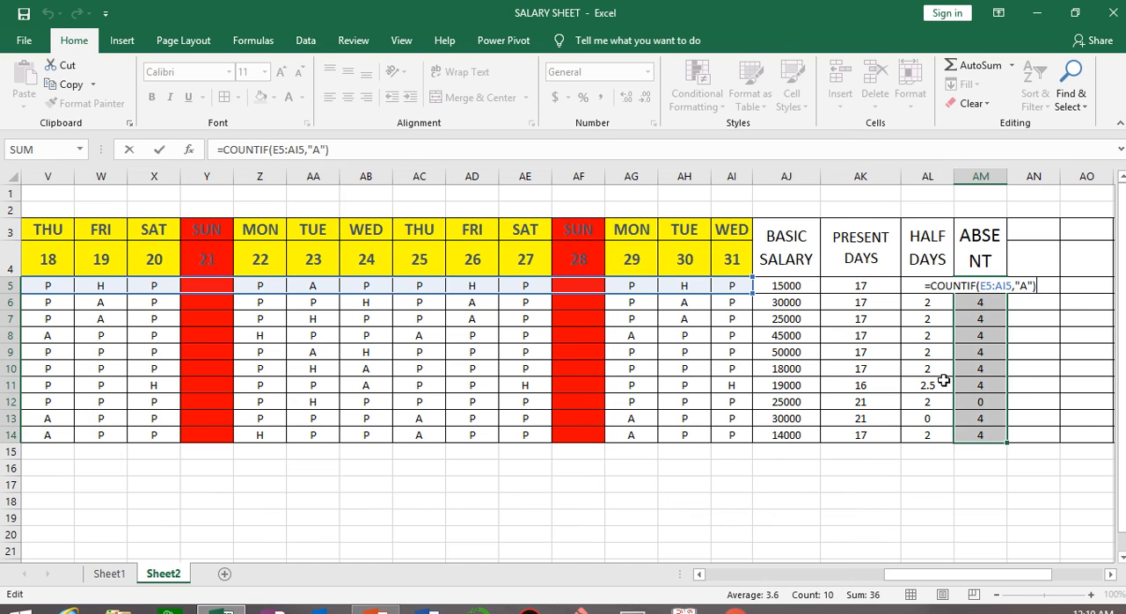
Change the day 31 attendance entry in AI11 to P and check the half-day count in AL11.
left_click(930, 383)
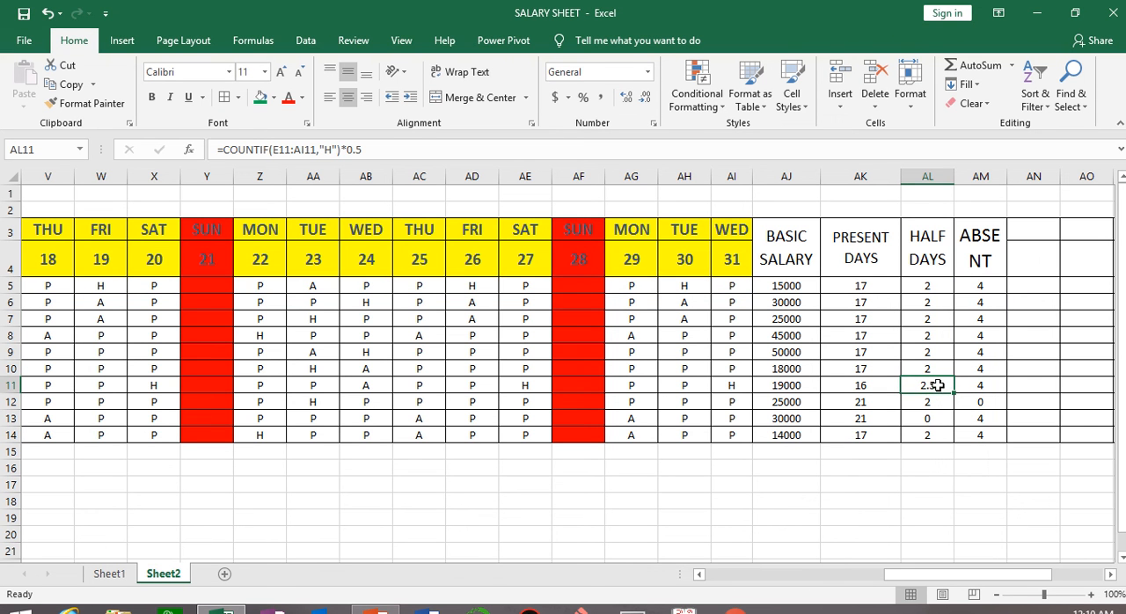
left_click(733, 384)
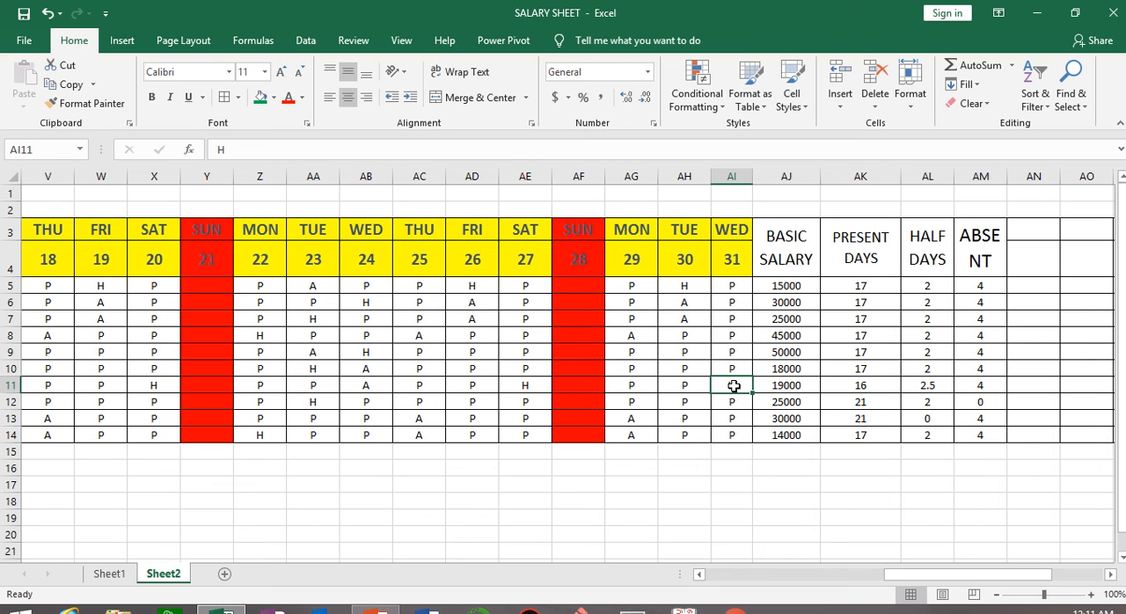
type("P")
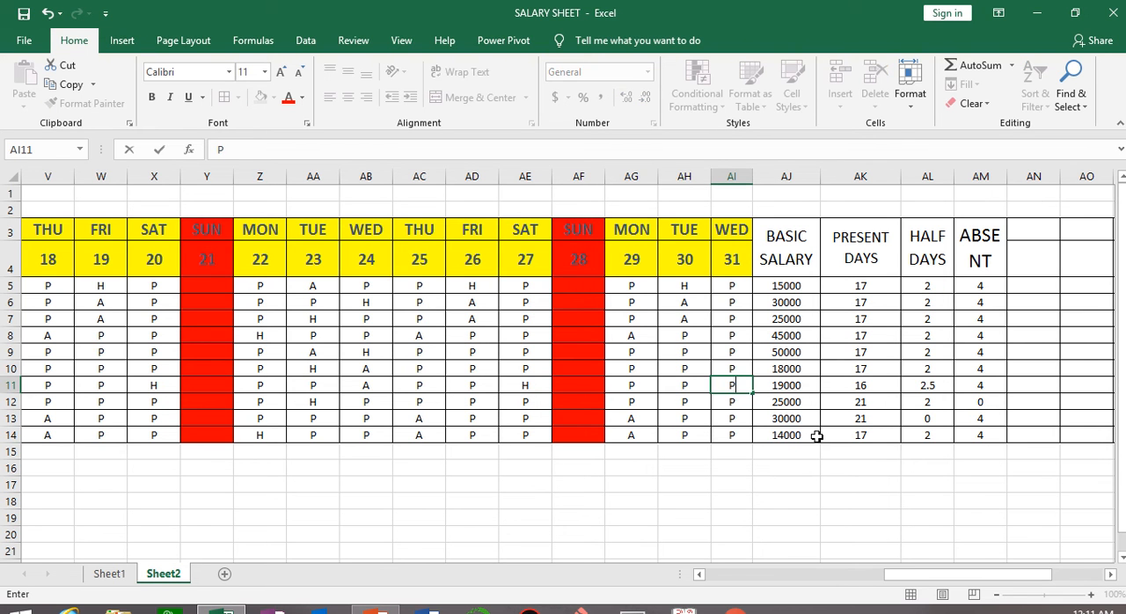
key("Return")
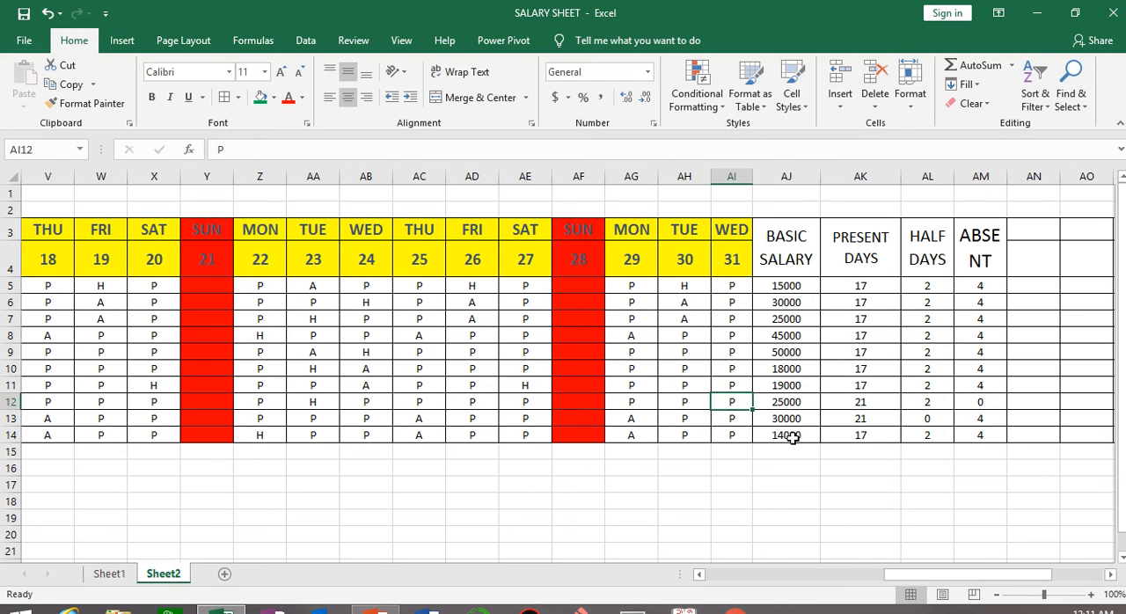
left_click(923, 386)
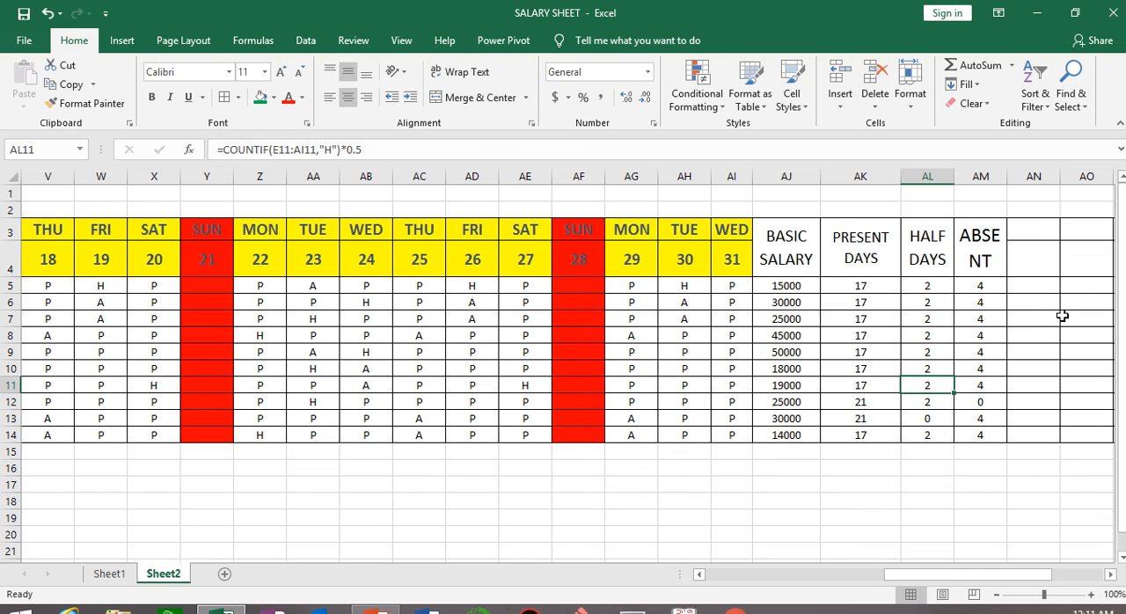
Merge and center AN3:AN4 and enter the heading OFF in it.
left_click_drag(1039, 235, 1036, 265)
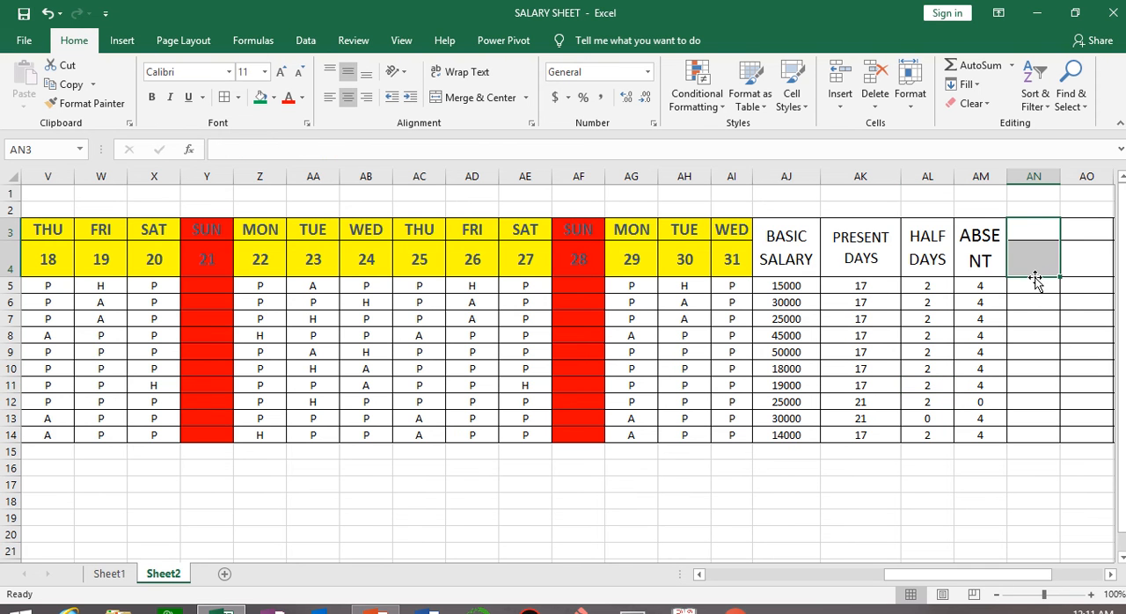
left_click(470, 93)
type("OFF")
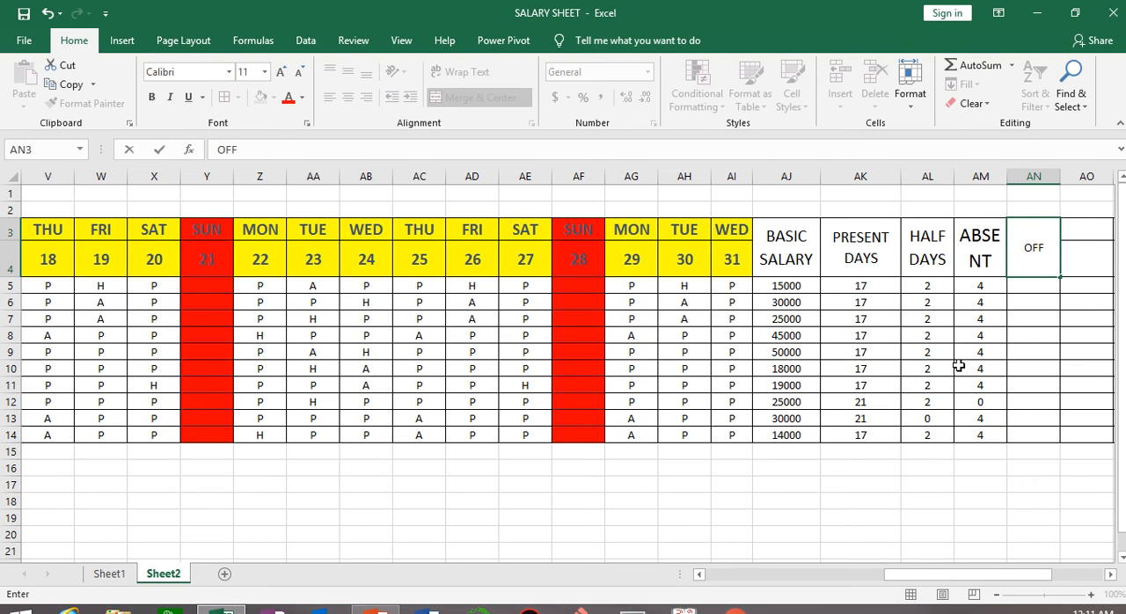
Enlarge the OFF heading's font size to 24.
left_click(1010, 251)
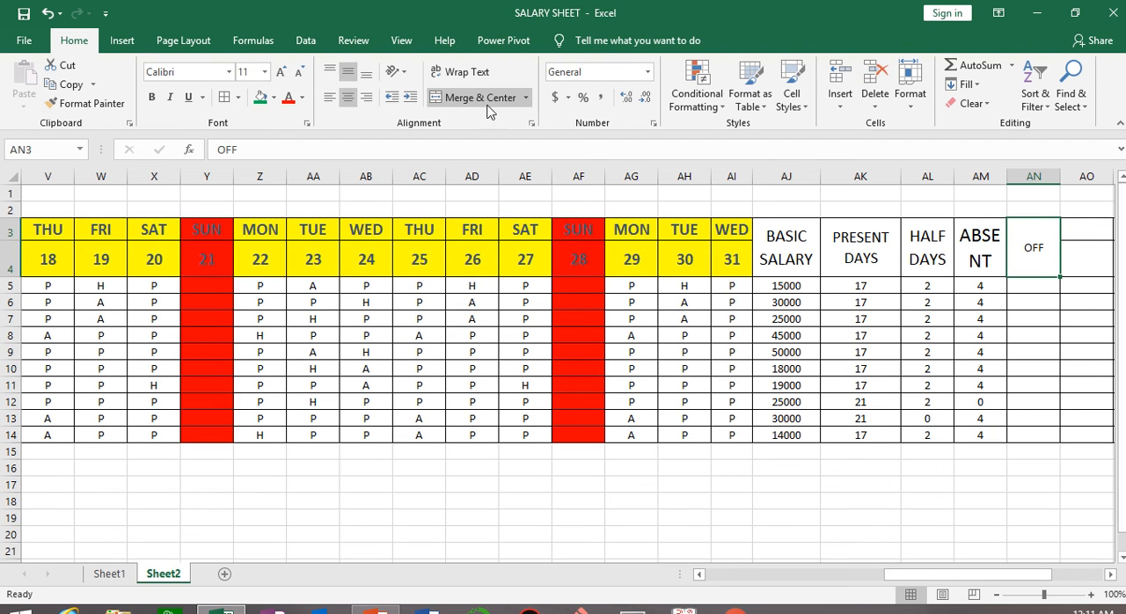
left_click(281, 71)
left_click(280, 71)
left_click(280, 71)
left_click(281, 71)
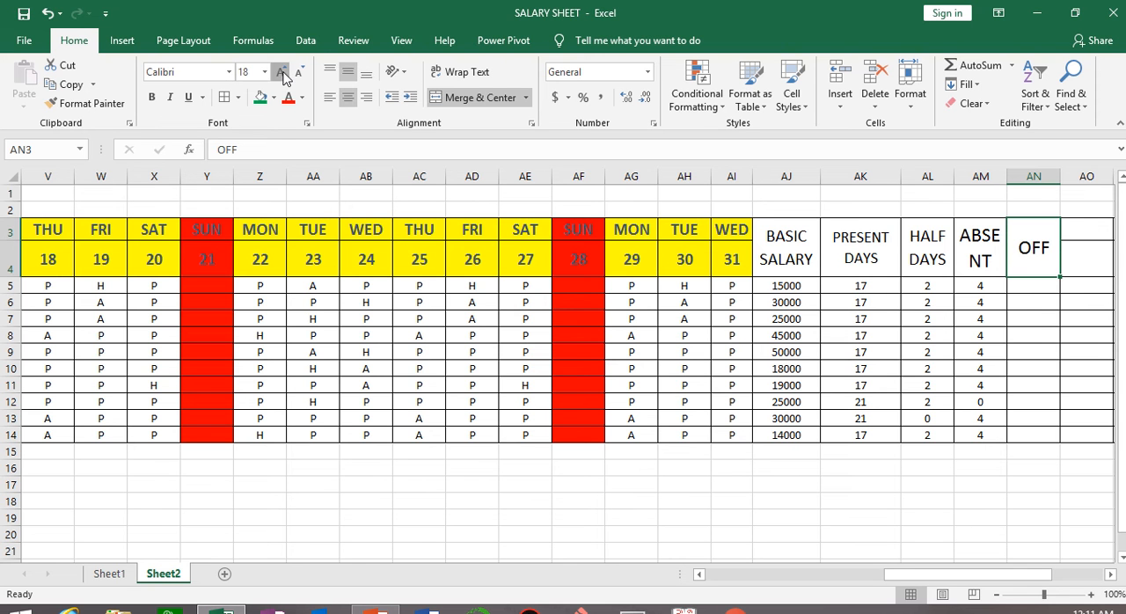
left_click(281, 71)
left_click(281, 71)
left_click(280, 71)
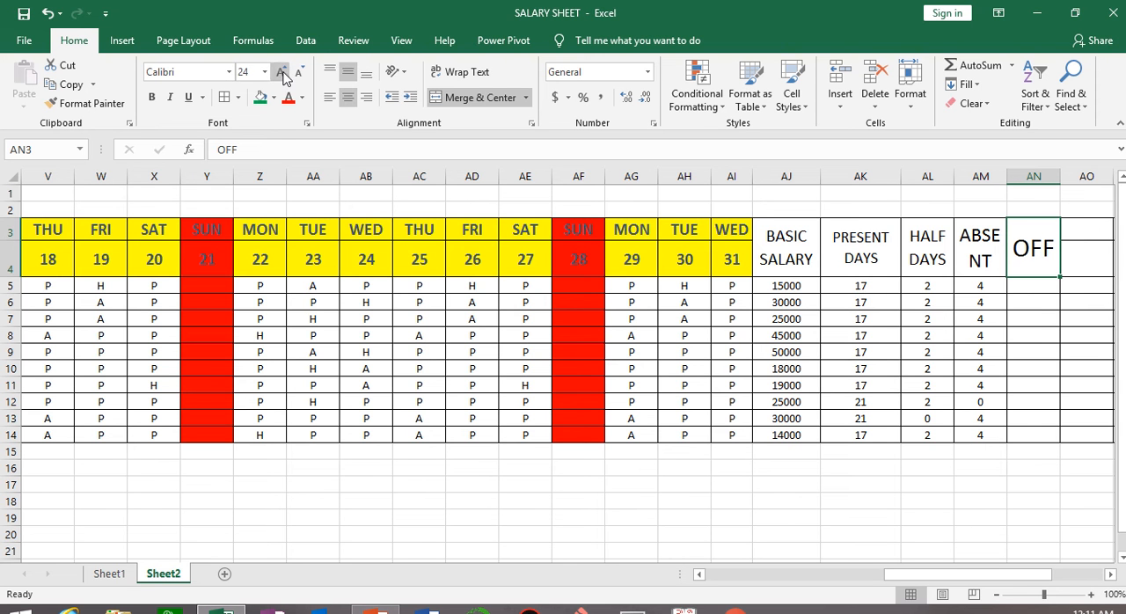
Start a COUNTIF formula in AN5 with the first employee's attendance cells E5:AI5 as its range.
left_click(1045, 284)
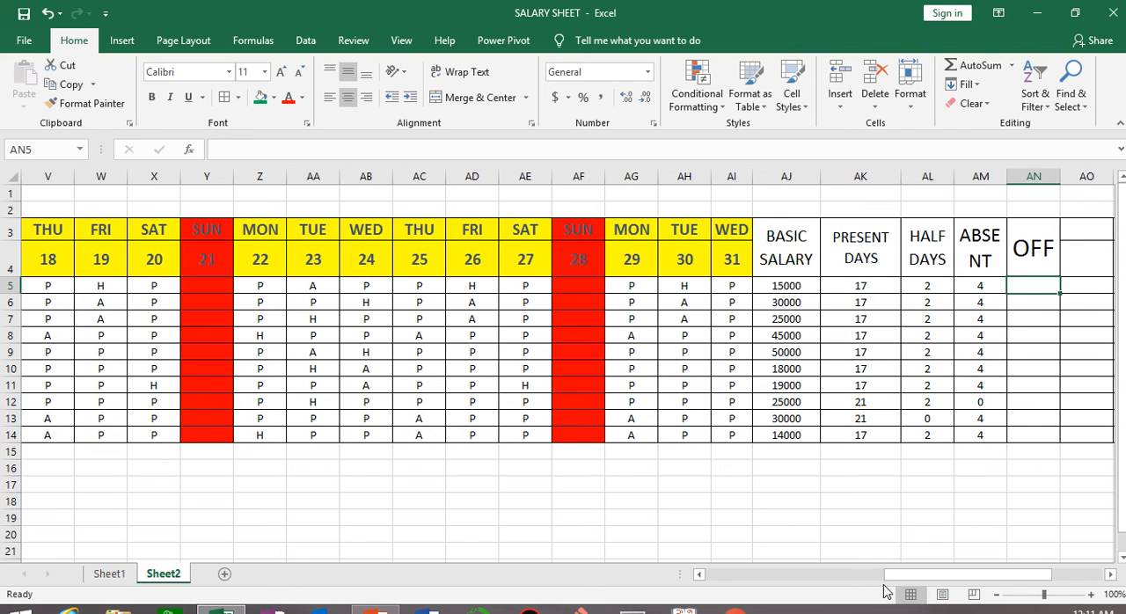
left_click_drag(885, 574, 945, 543)
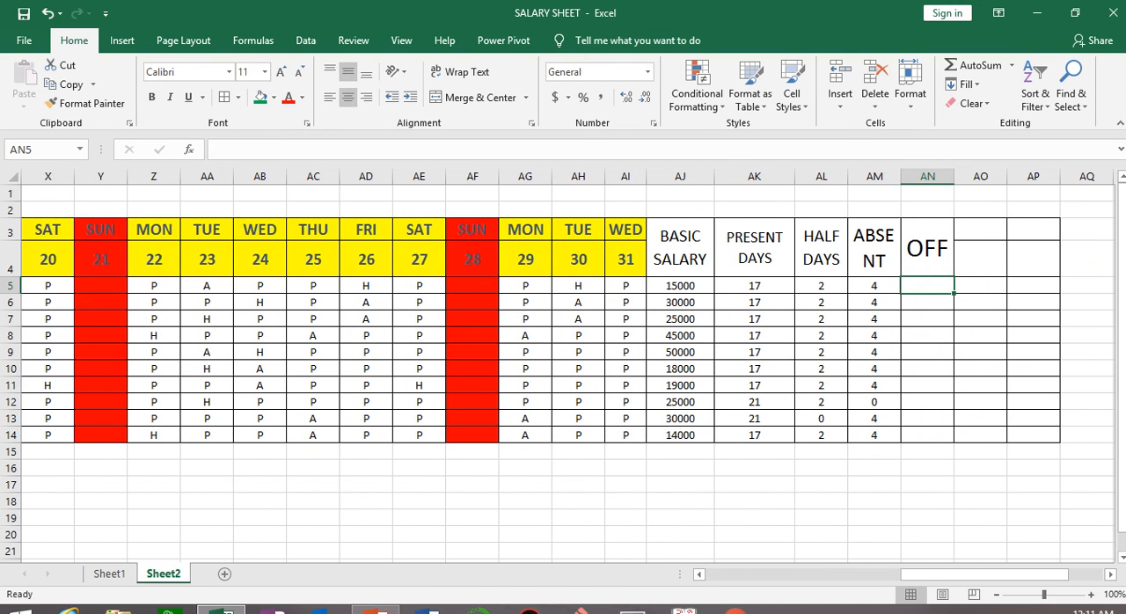
type("OUNTIF(")
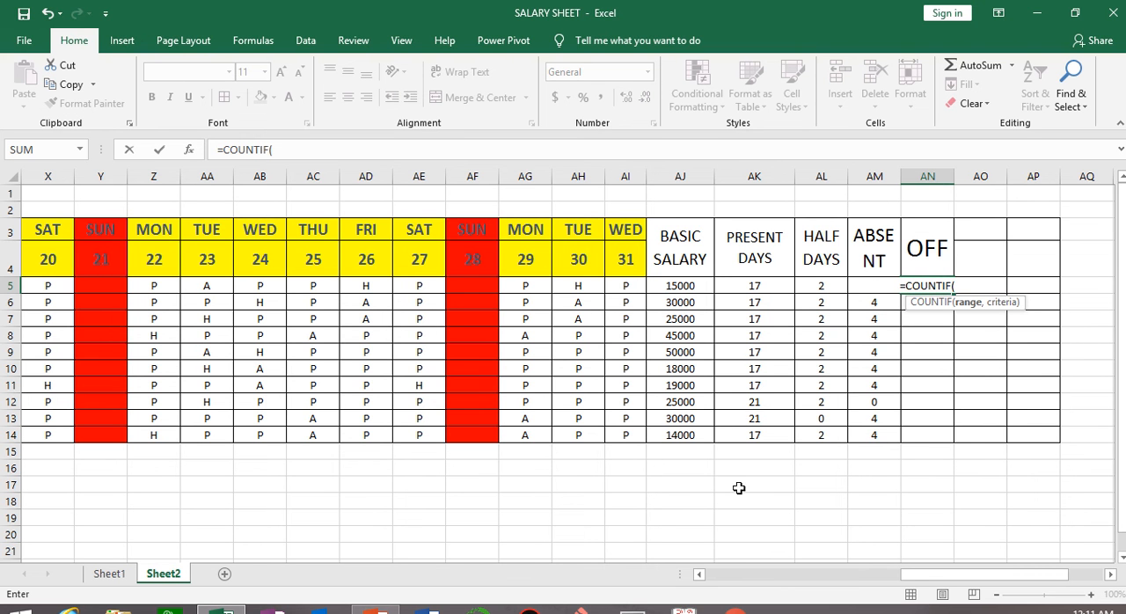
left_click_drag(929, 573, 710, 572)
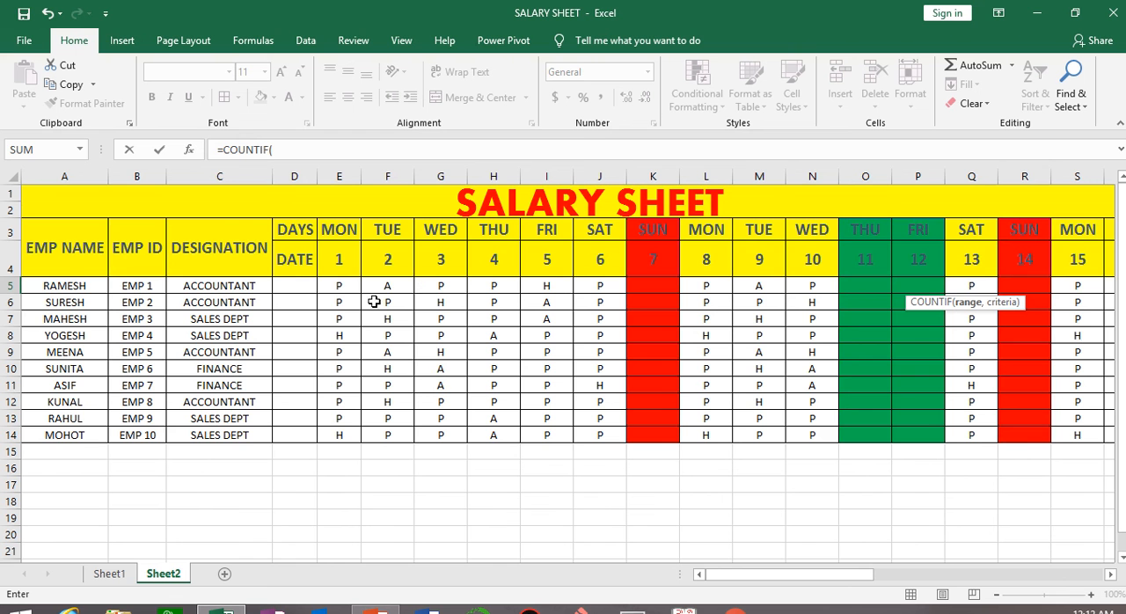
left_click_drag(333, 287, 884, 288)
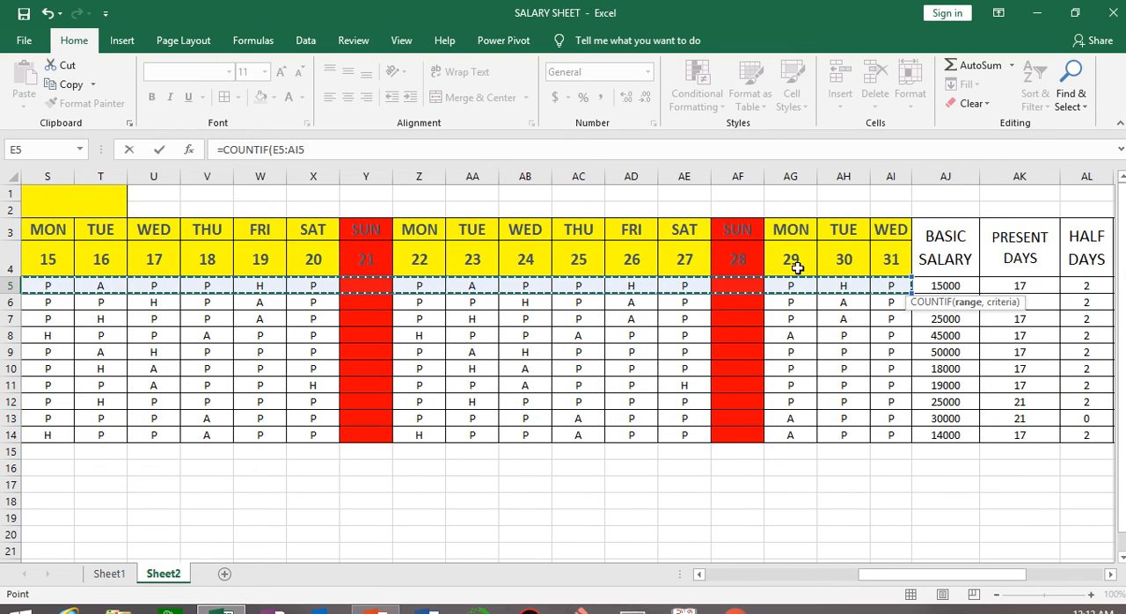
left_click_drag(1020, 574, 1063, 575)
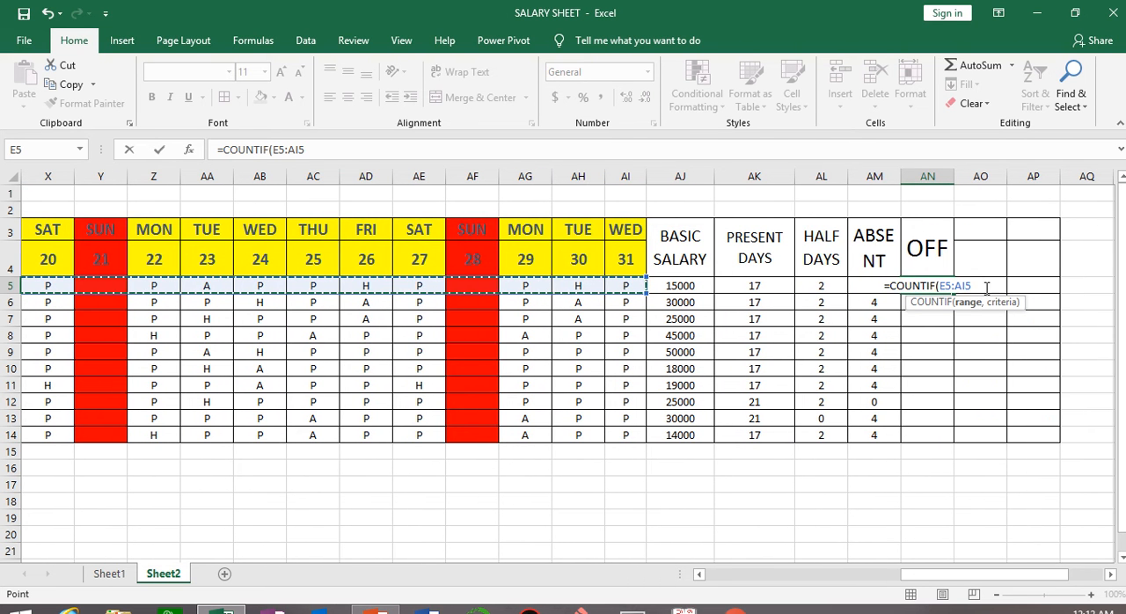
Complete the AN5 COUNTIF formula with the empty-text criterion "" and fill it down to AN14.
type(",")
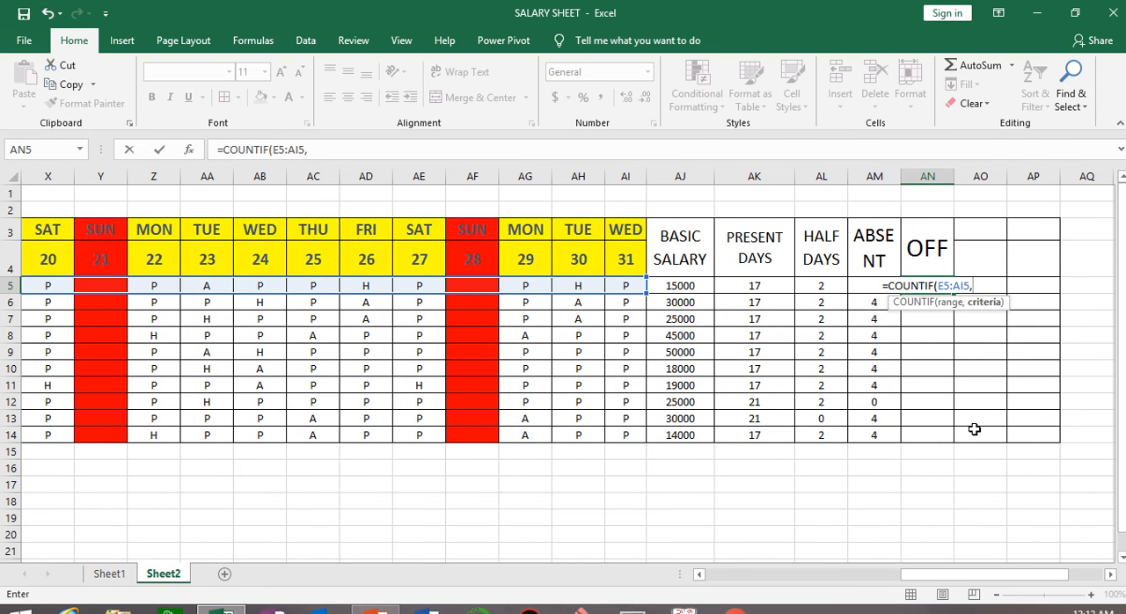
type("\"")
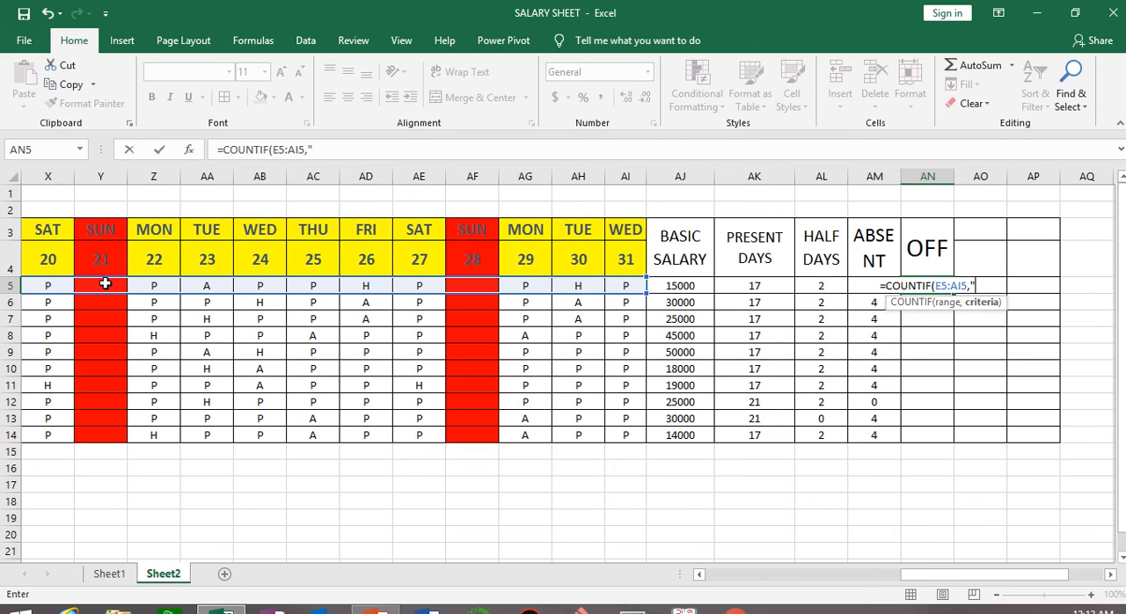
left_click_drag(967, 575, 936, 575)
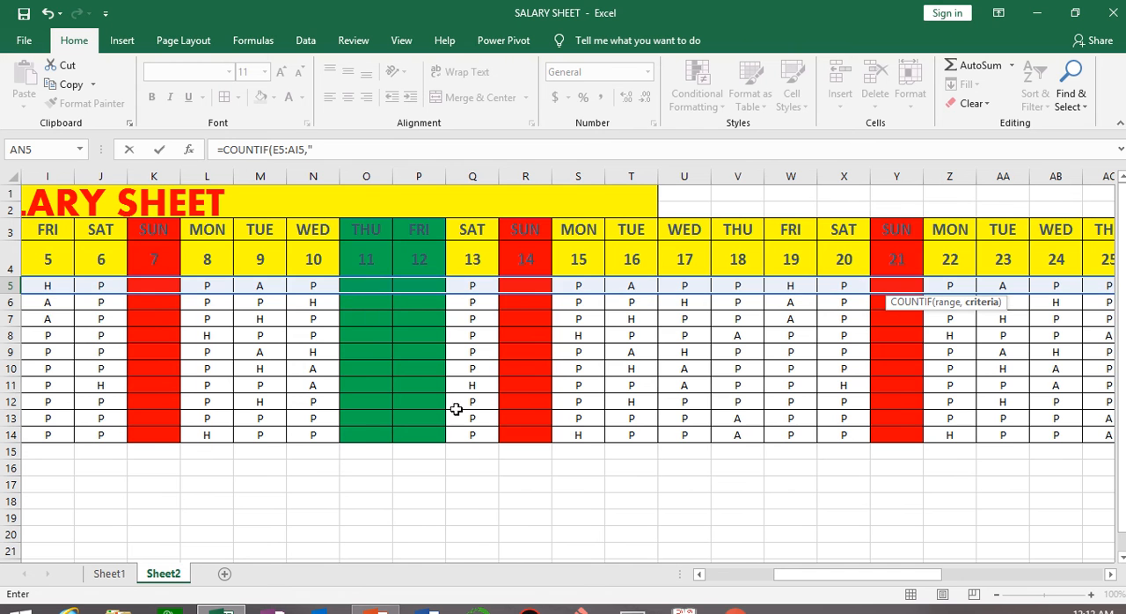
left_click_drag(866, 585, 1005, 571)
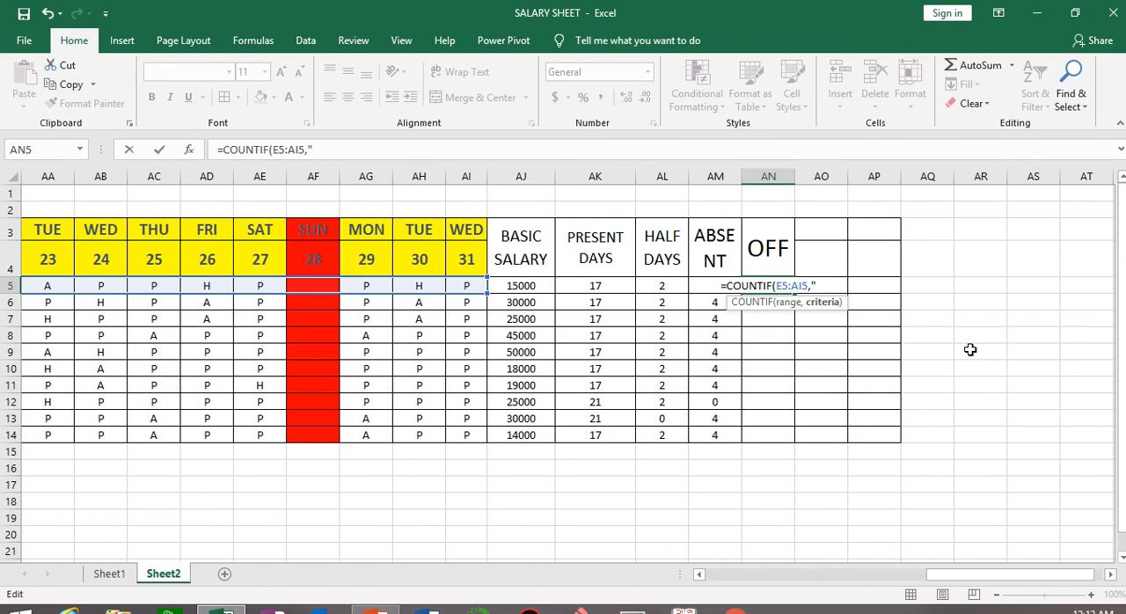
type("\"")
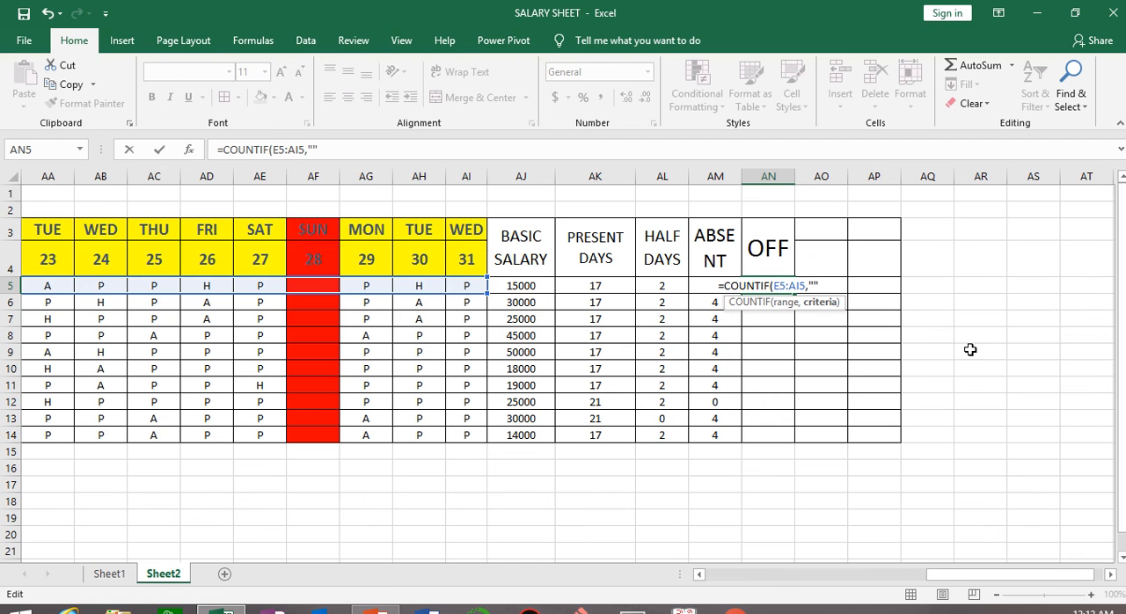
type(")")
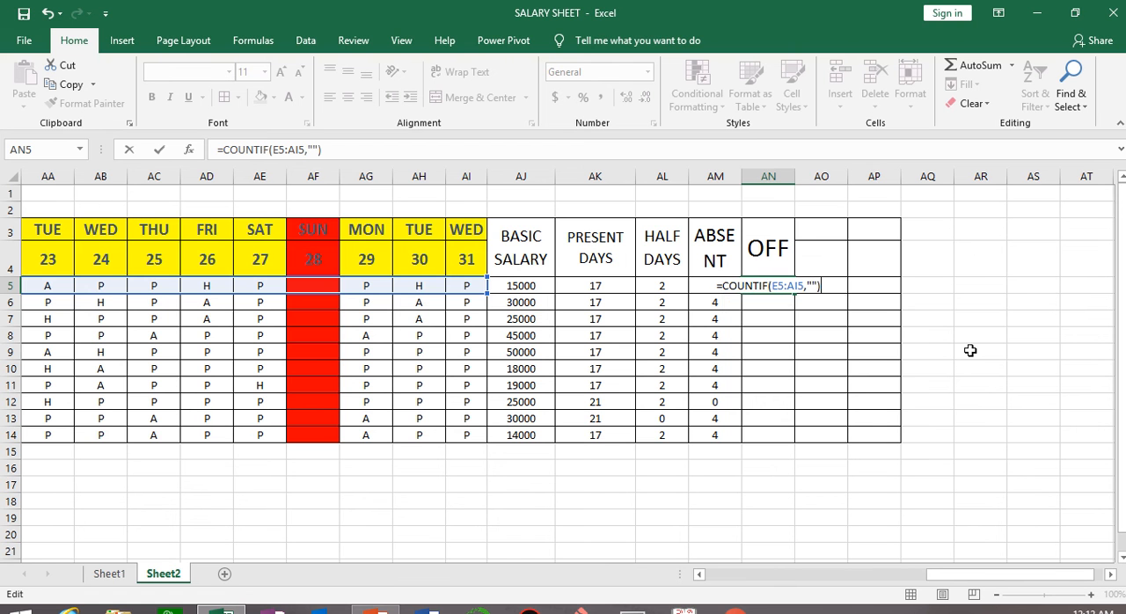
key("Return")
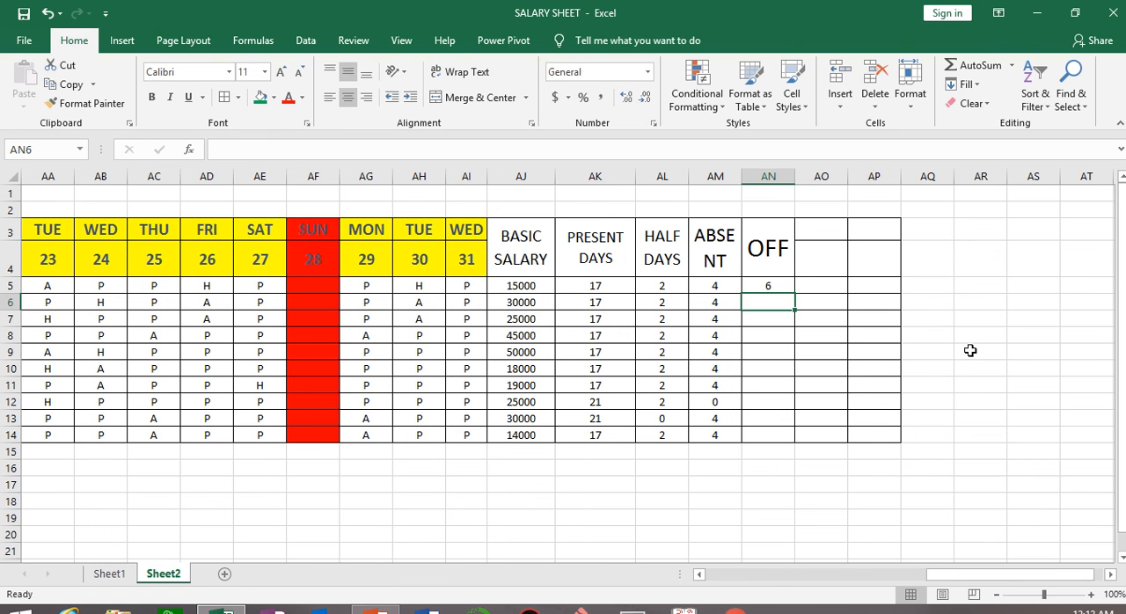
left_click(779, 289)
double_click(795, 293)
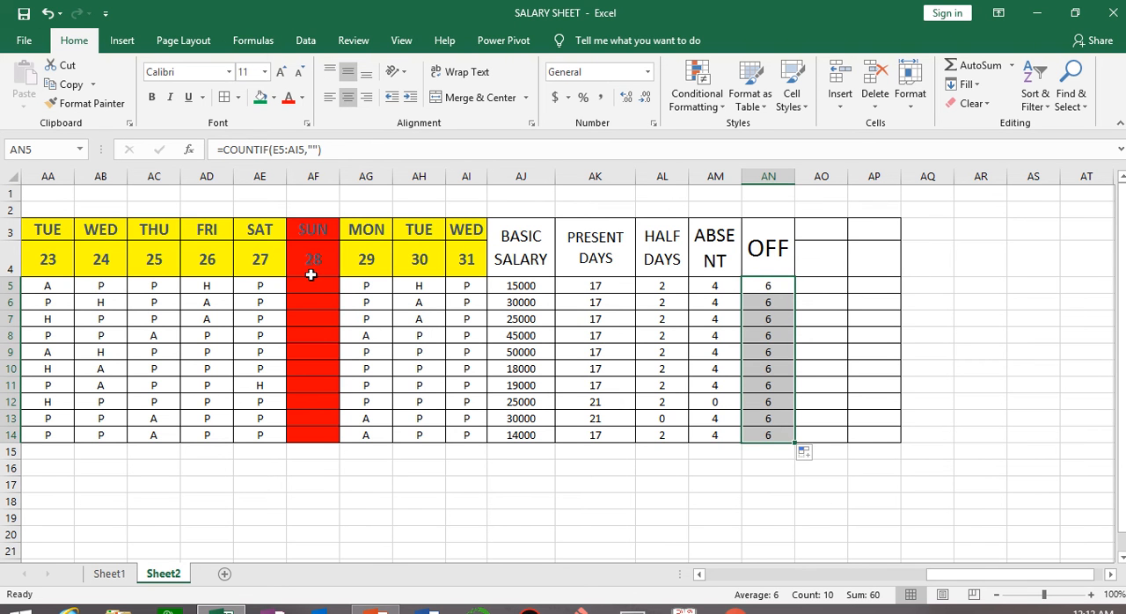
Merge and center the header block AO3:AP4 beside the OFF heading.
left_click_drag(1011, 574, 1066, 574)
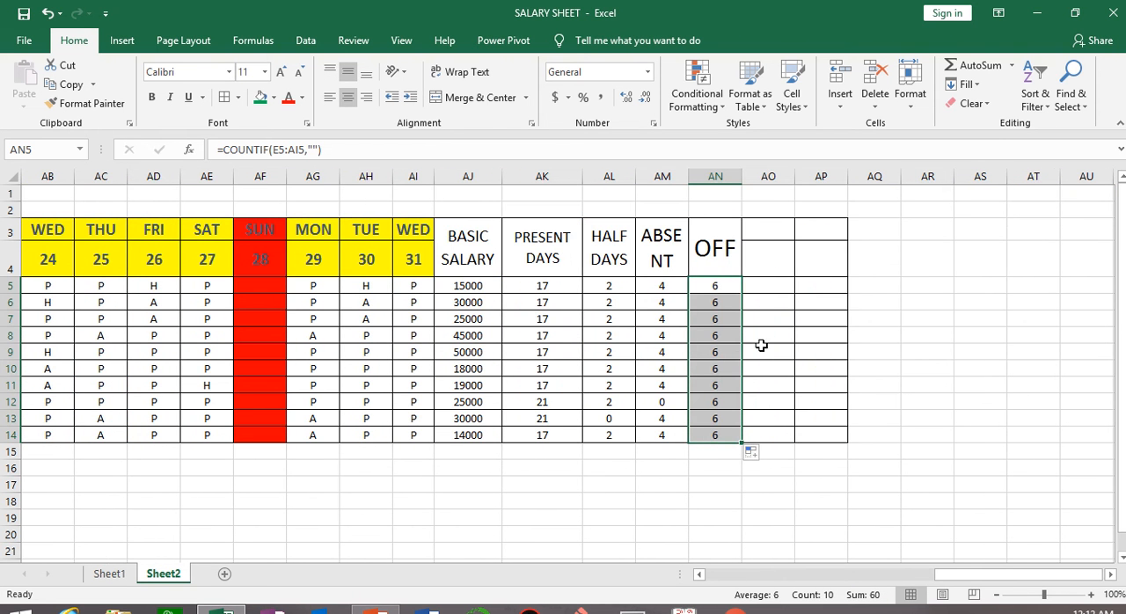
left_click_drag(764, 228, 821, 258)
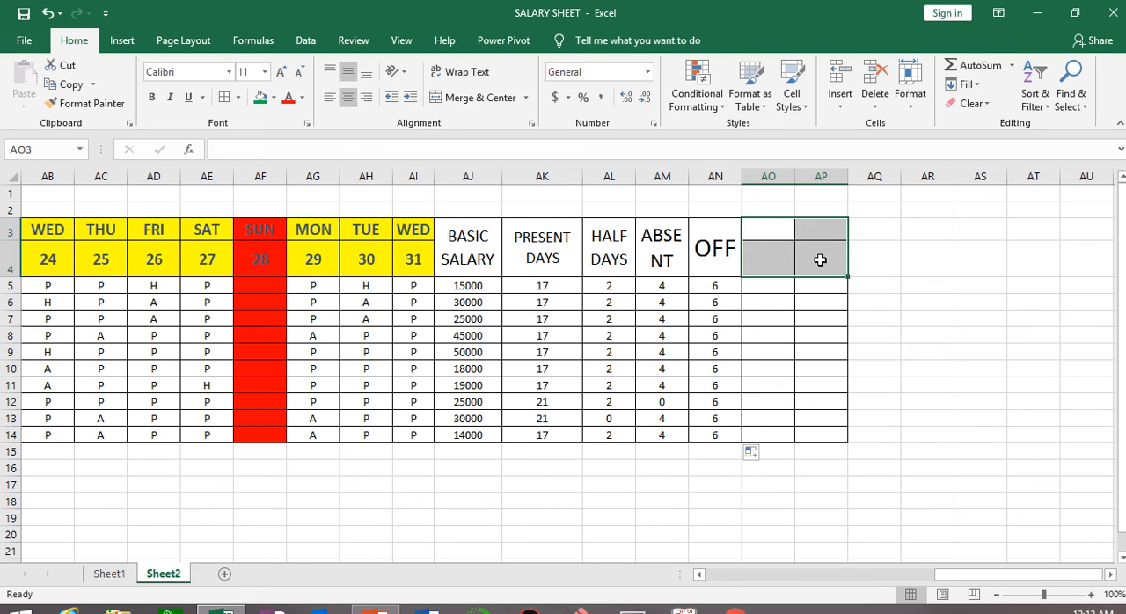
left_click(463, 102)
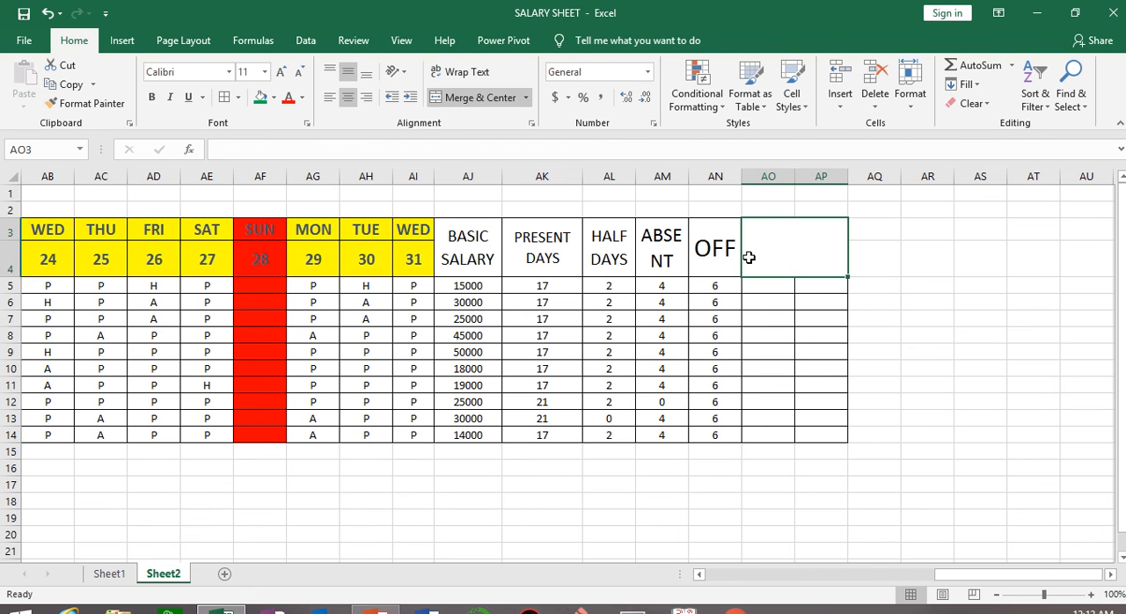
Undo the last merge of AO3:AP4, and merge and center only the cells AO3:AO4.
key("ctrl+z")
left_click_drag(770, 231, 772, 263)
left_click(466, 98)
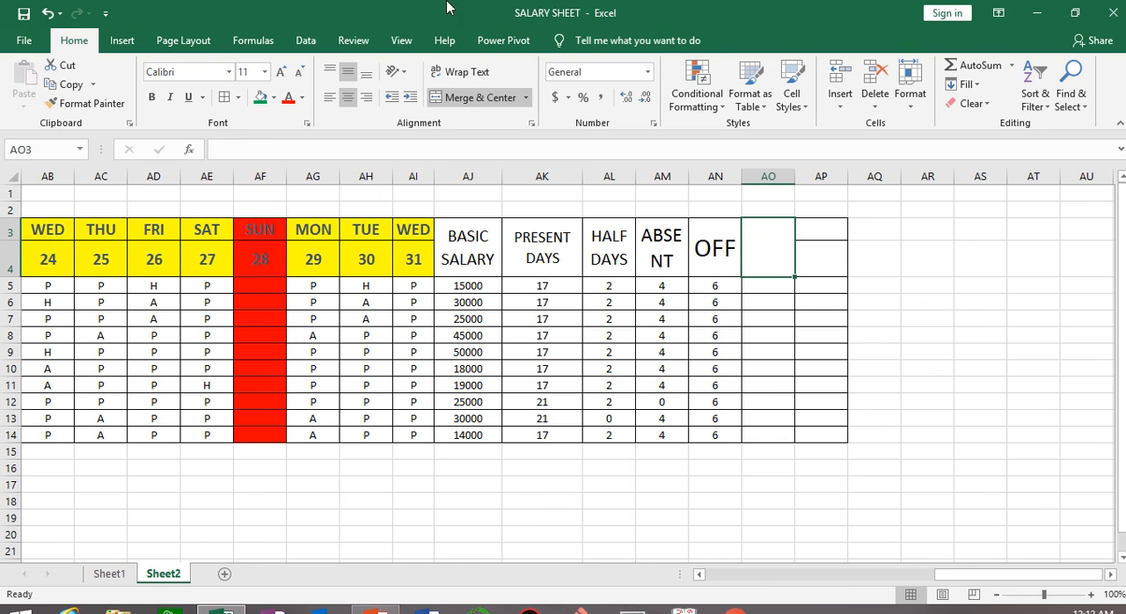
Enter the heading TOTAL PAID DAYS in the merged cell AO3 and autofit column AO to its text.
mouse_move(444, 15)
type("TOT")
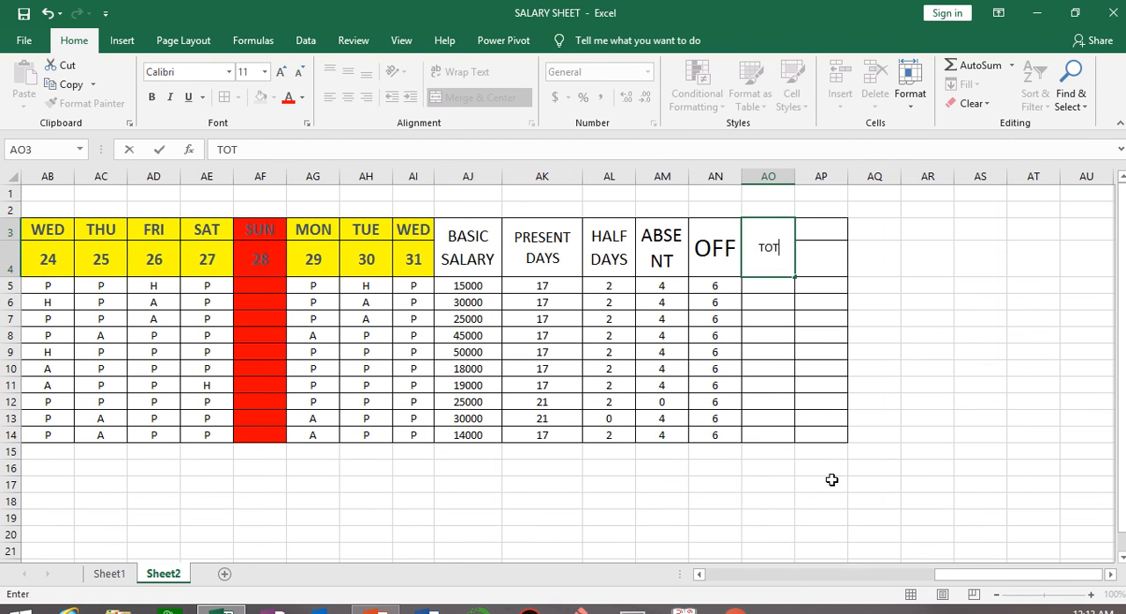
type("AL PAID DAYS")
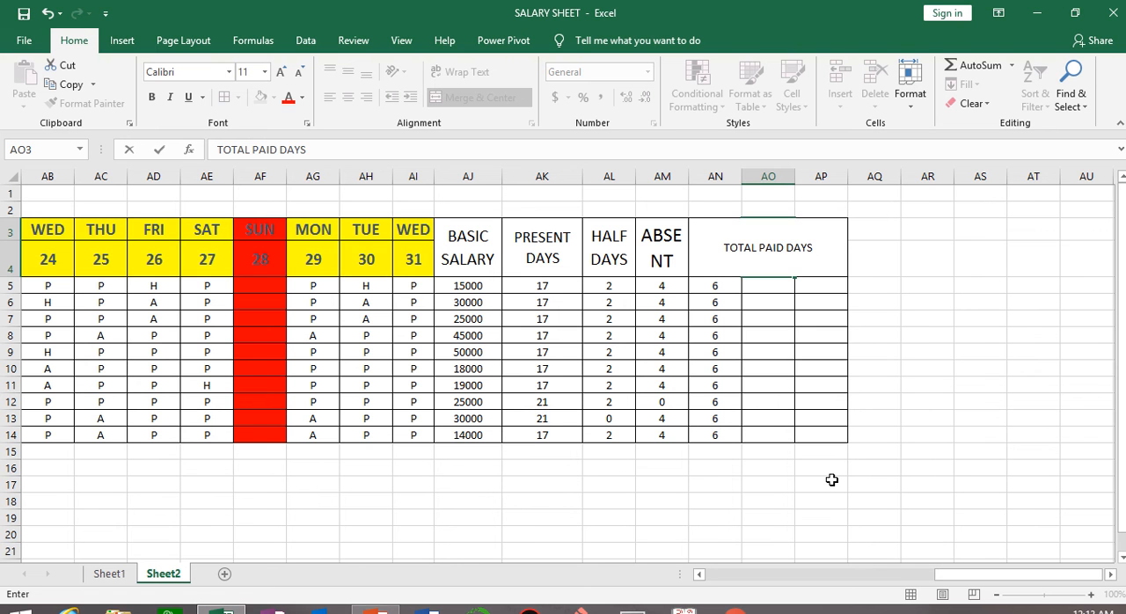
left_click(956, 482)
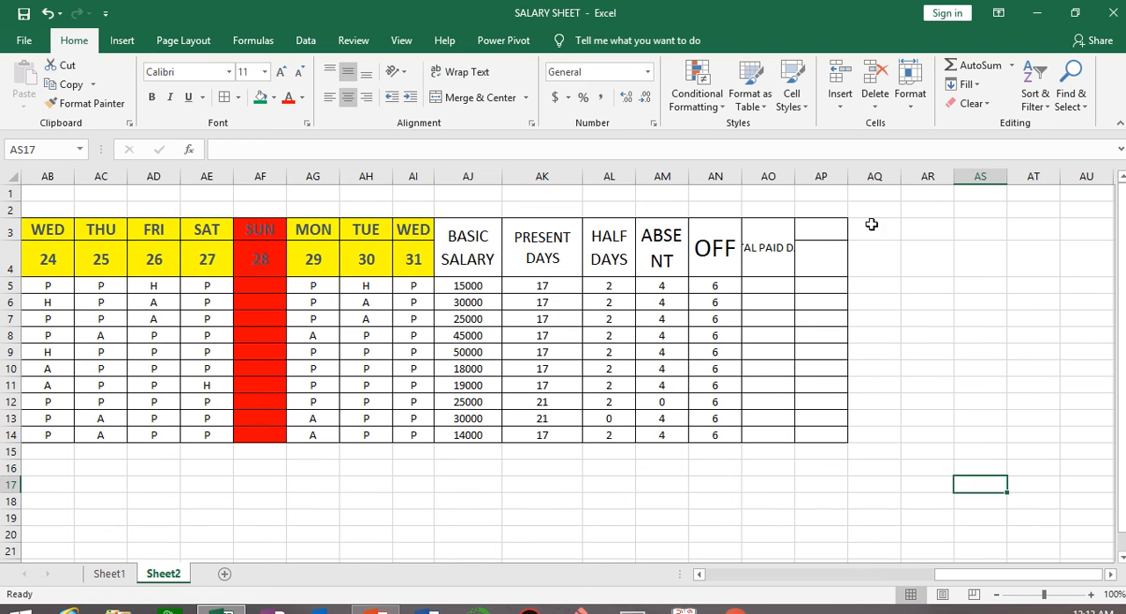
double_click(794, 176)
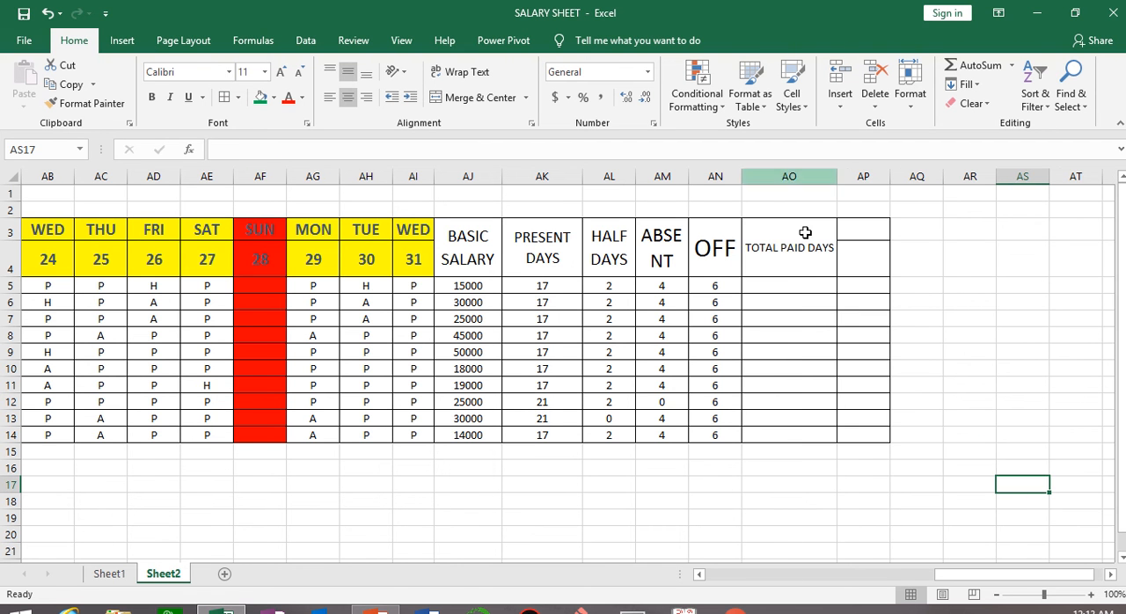
left_click(464, 72)
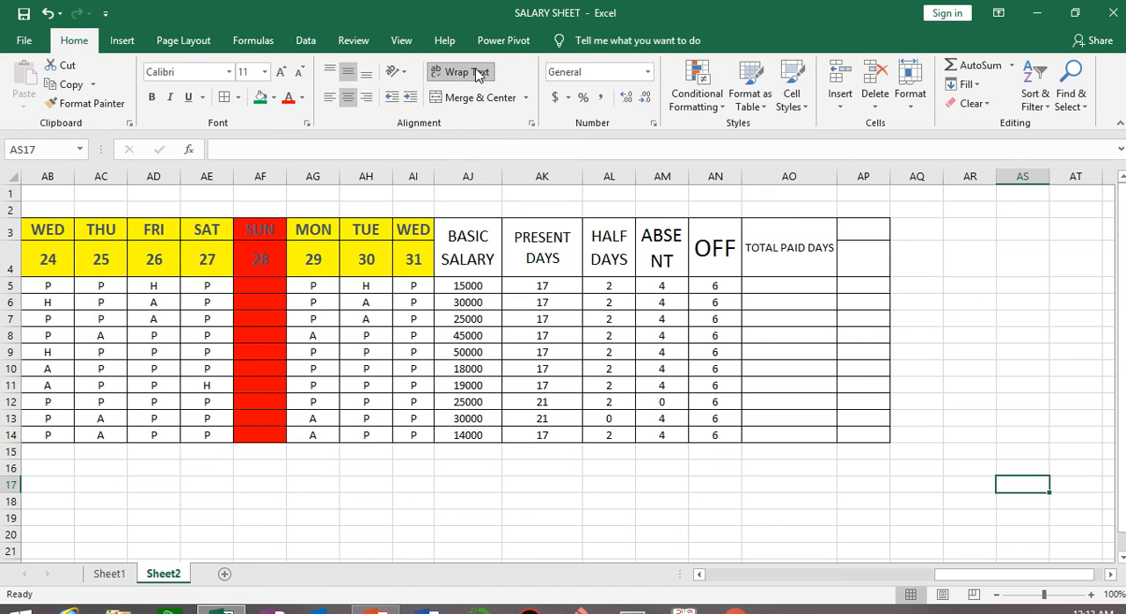
left_click(282, 72)
left_click(282, 73)
left_click(282, 72)
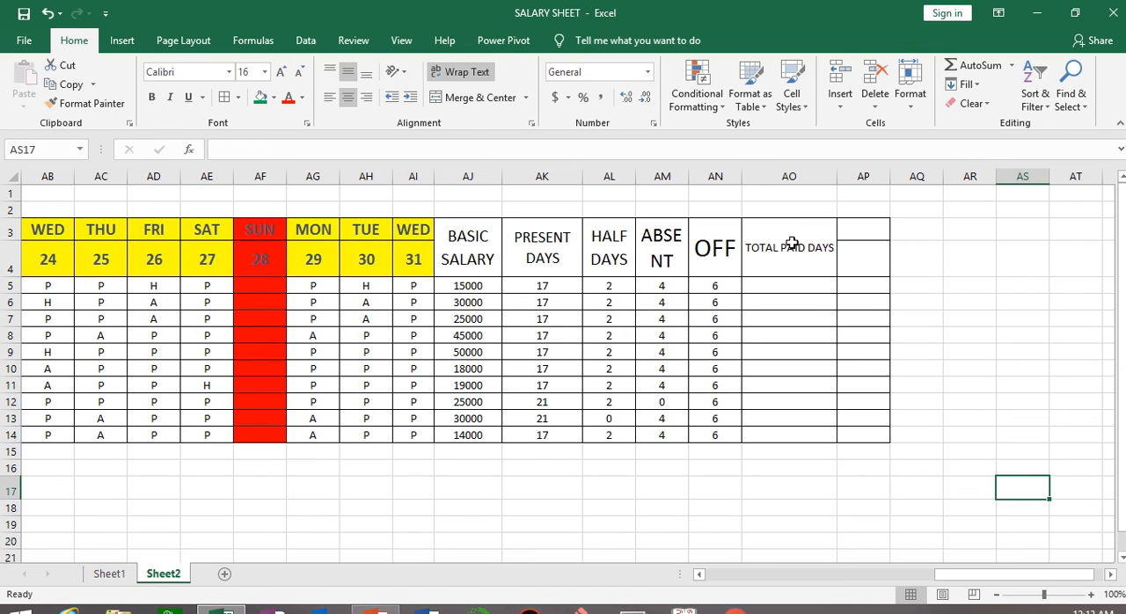
key("ctrl+z")
key("ctrl+z")
key("ctrl+z")
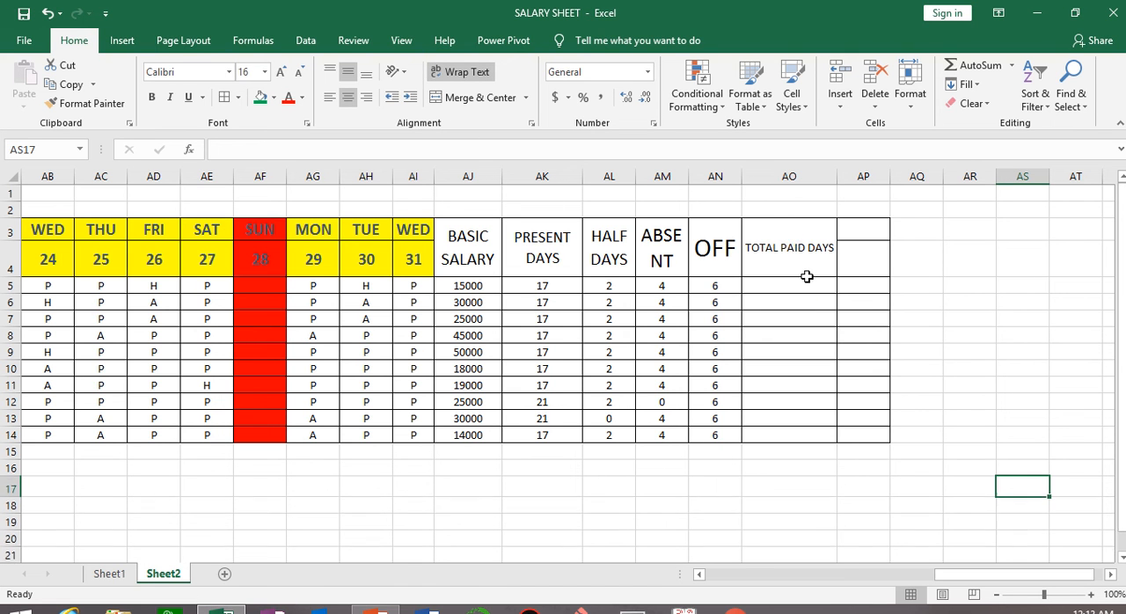
Wrap the text of the TOTAL PAID DAYS heading and enlarge its font size to 16.
left_click(796, 249)
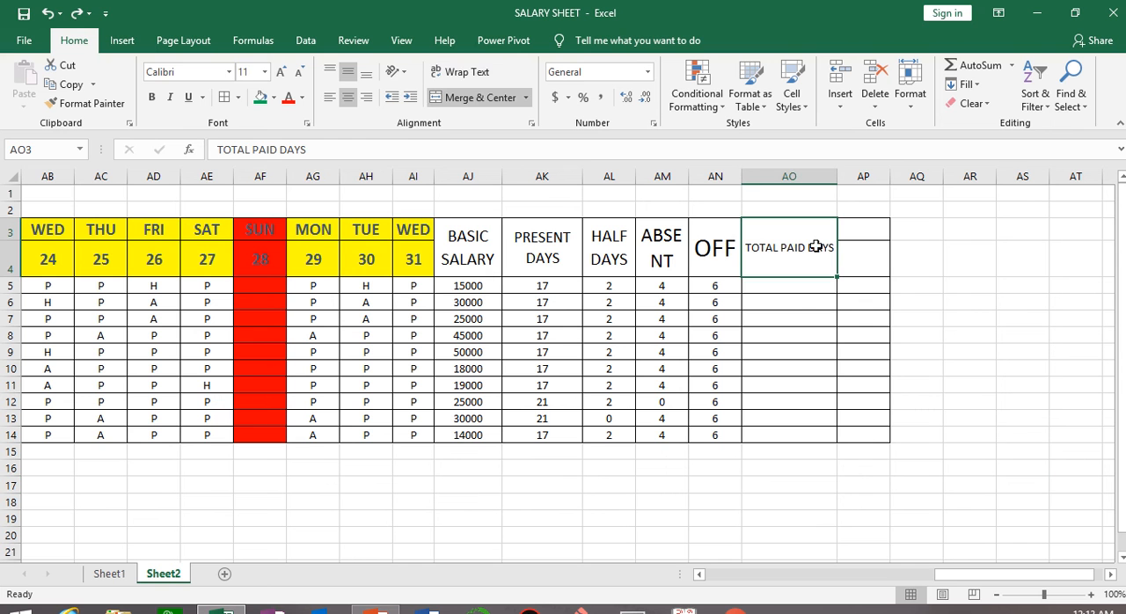
left_click(459, 72)
left_click(281, 72)
left_click(281, 73)
left_click(282, 72)
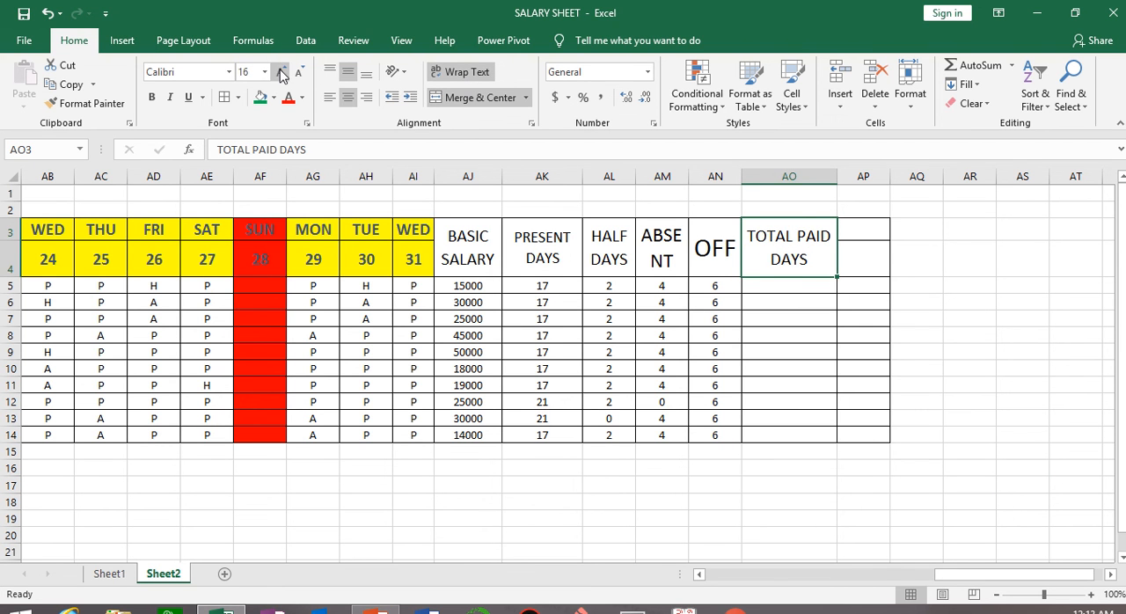
Enter the total paid days formula =AK5+AL5+AN5 in AO5 and fill it down to AO14.
left_click(768, 286)
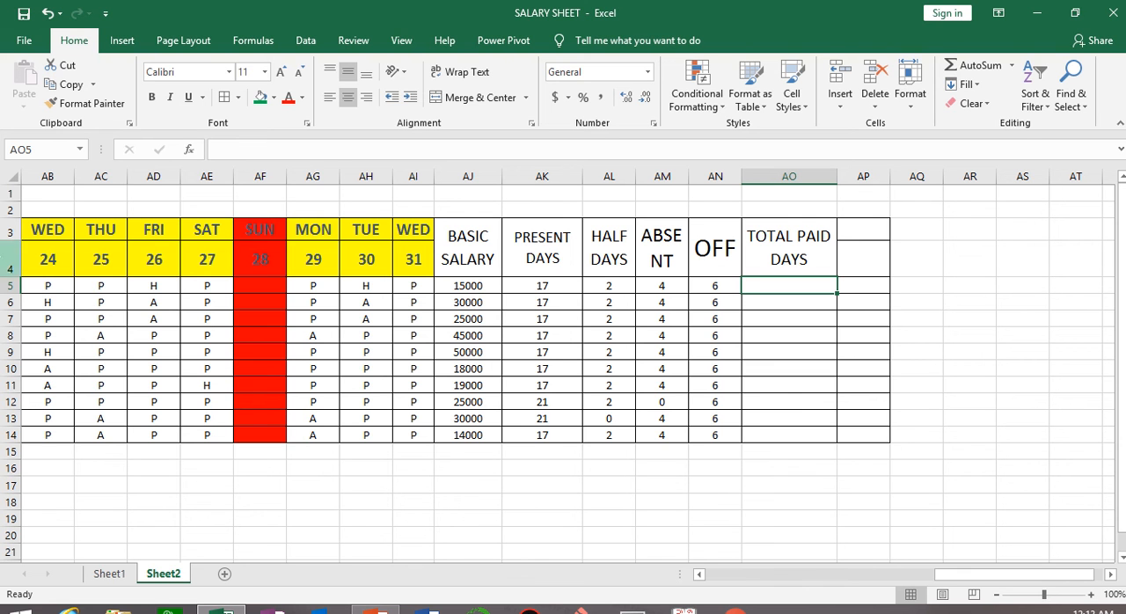
type("=")
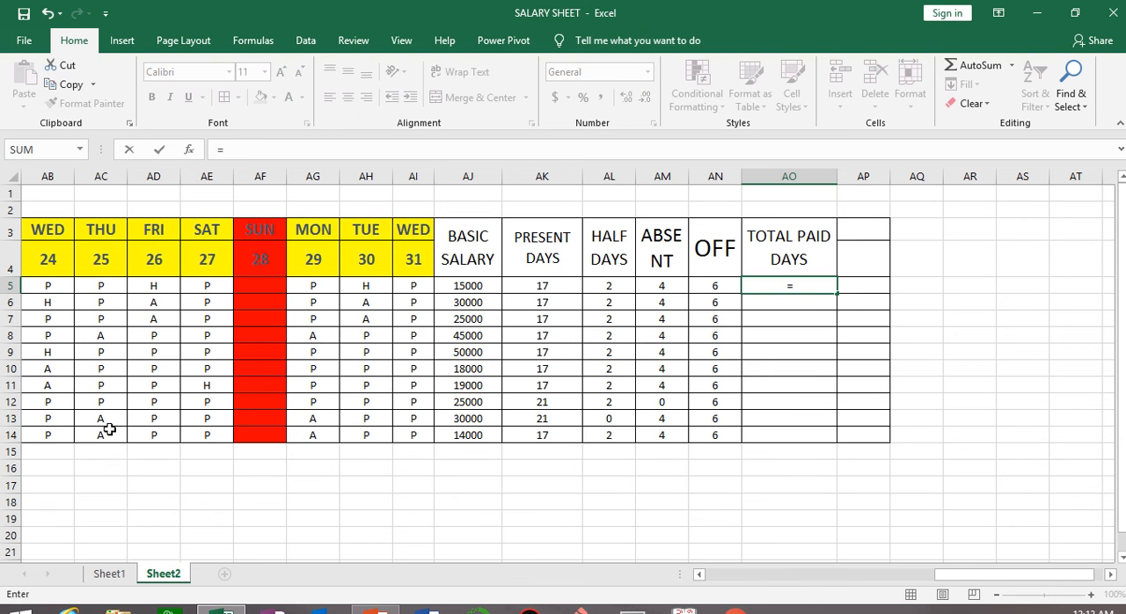
left_click(536, 284)
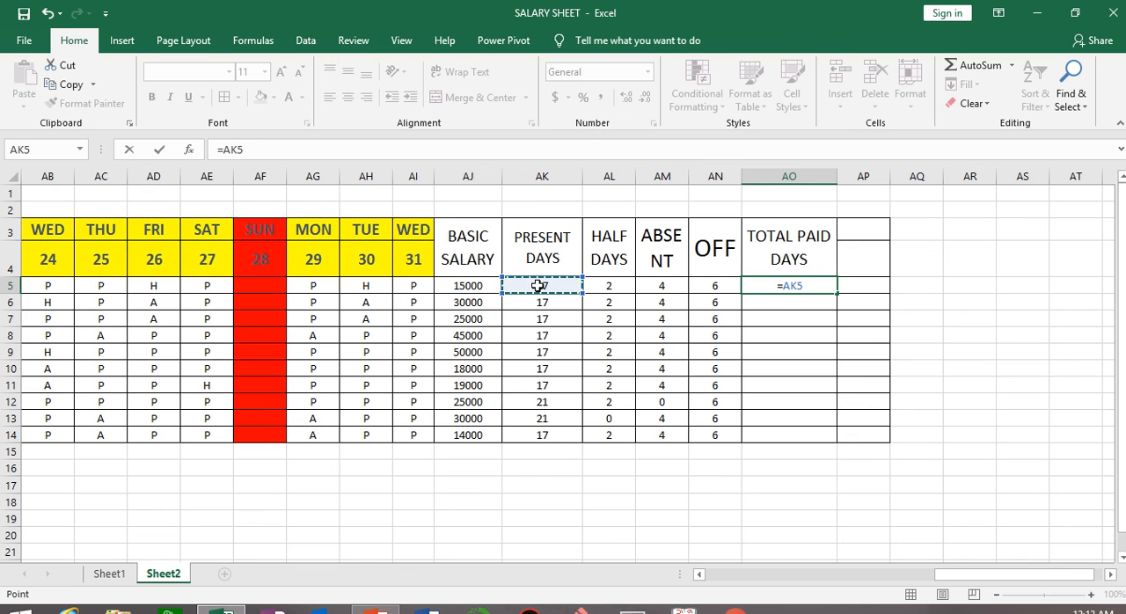
type("+")
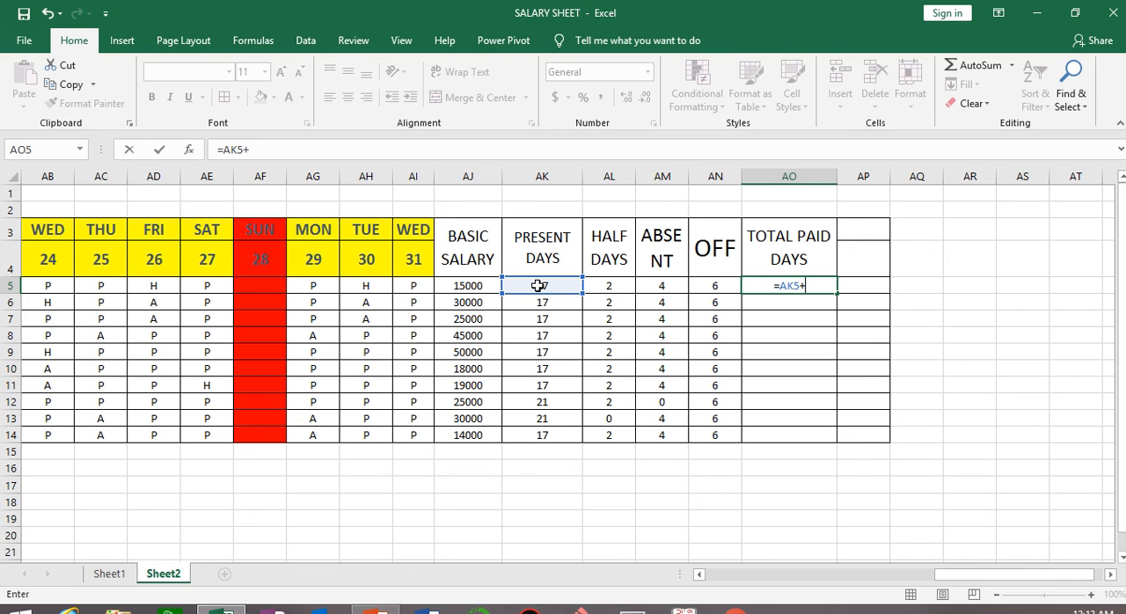
left_click(621, 284)
type("+")
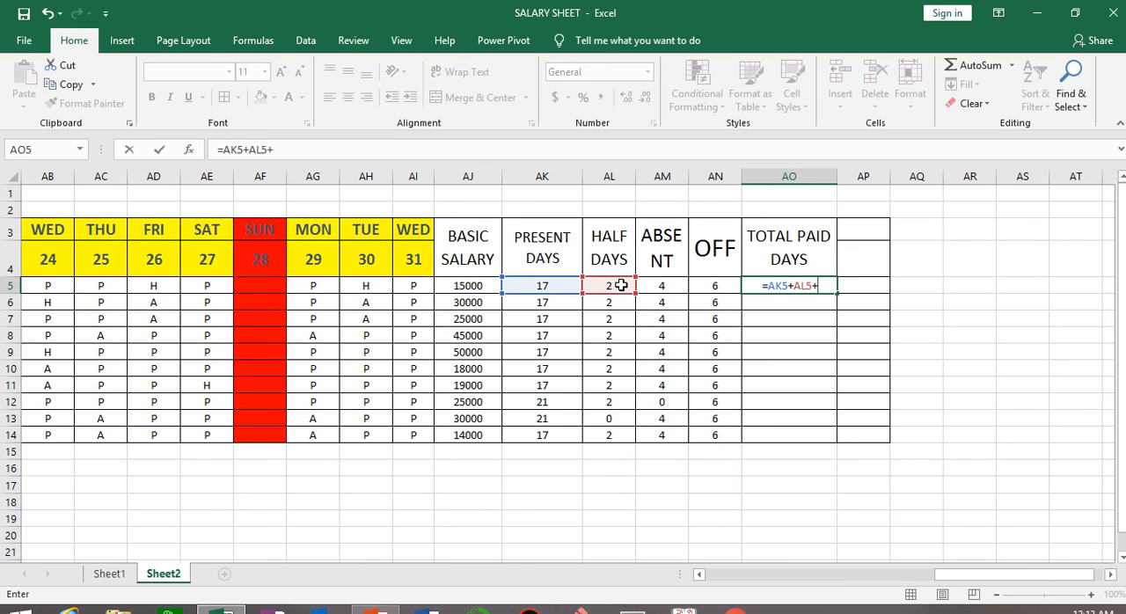
left_click(717, 281)
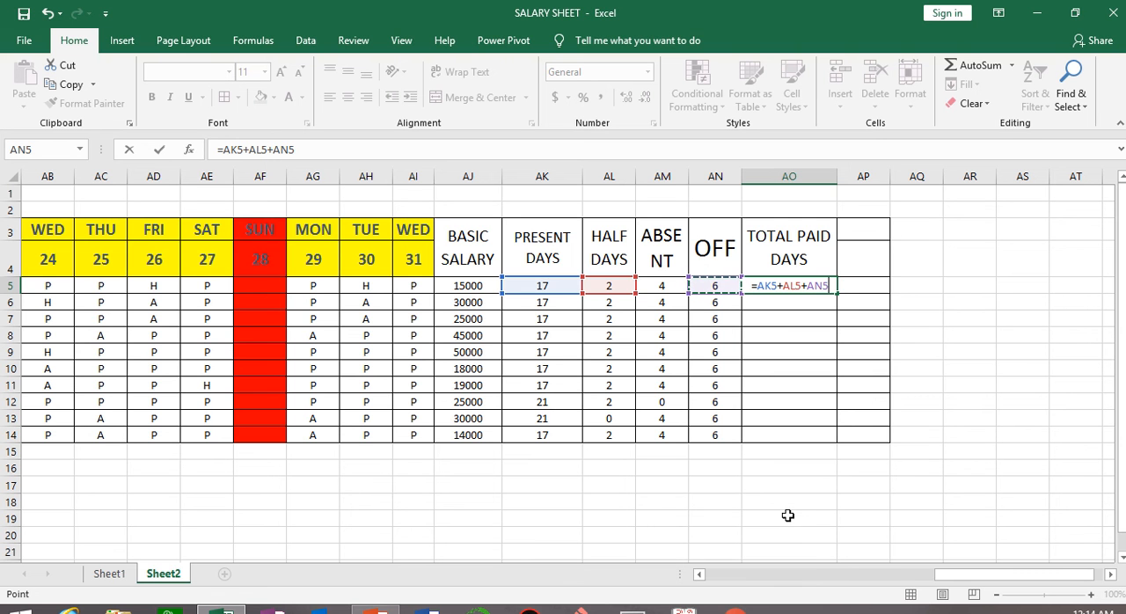
key("Return")
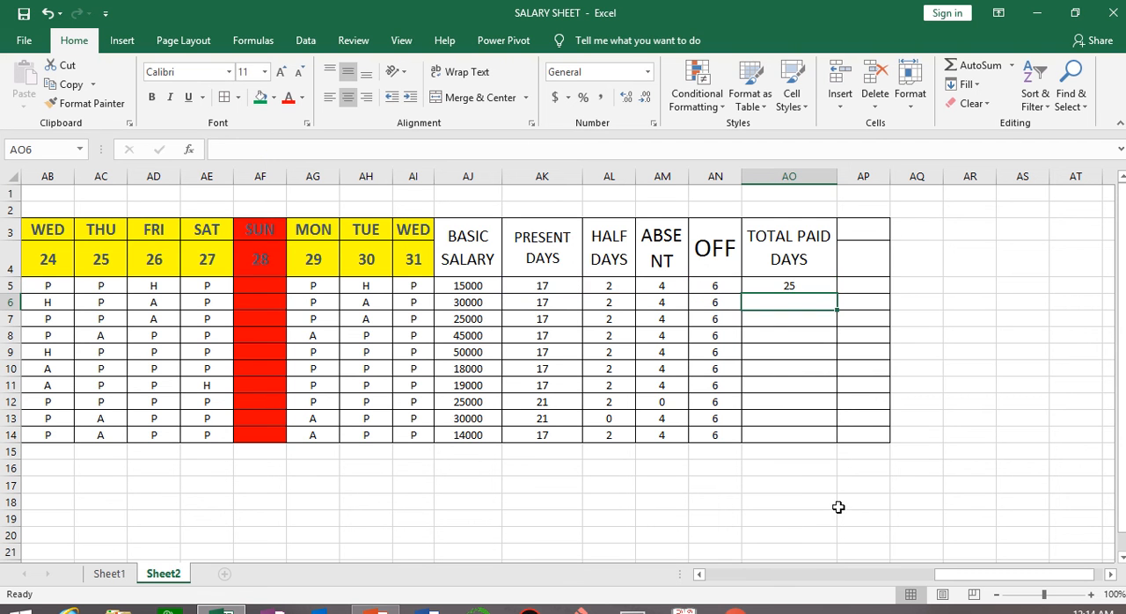
left_click(791, 284)
left_click_drag(832, 297, 845, 444)
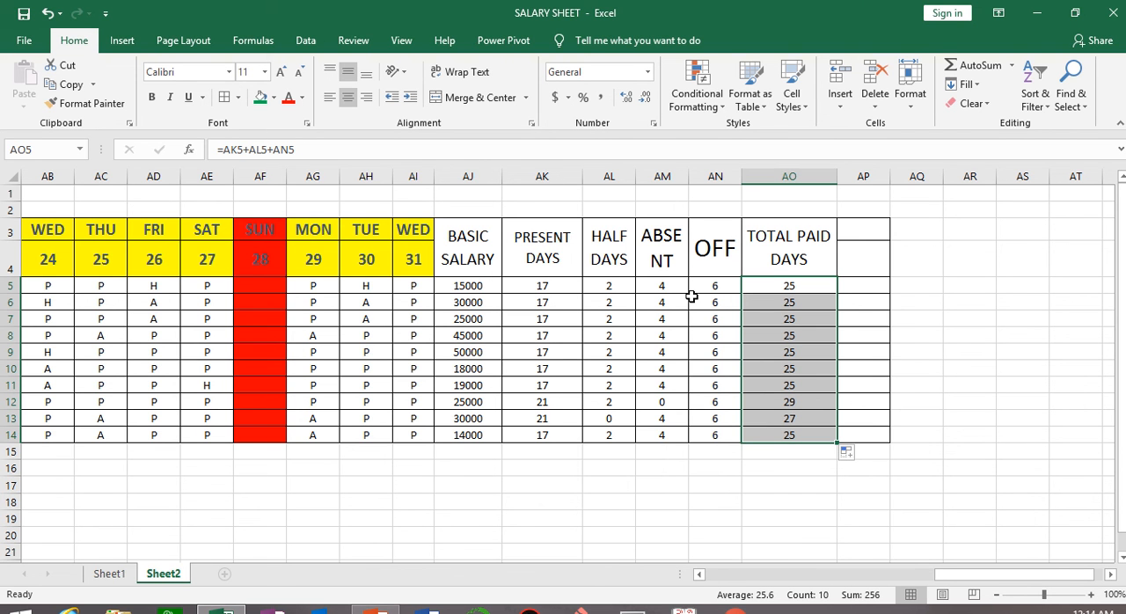
Merge and center AP3:AP4, enter the heading PER DAY SALARY, and autofit column AP to its text.
left_click(822, 290)
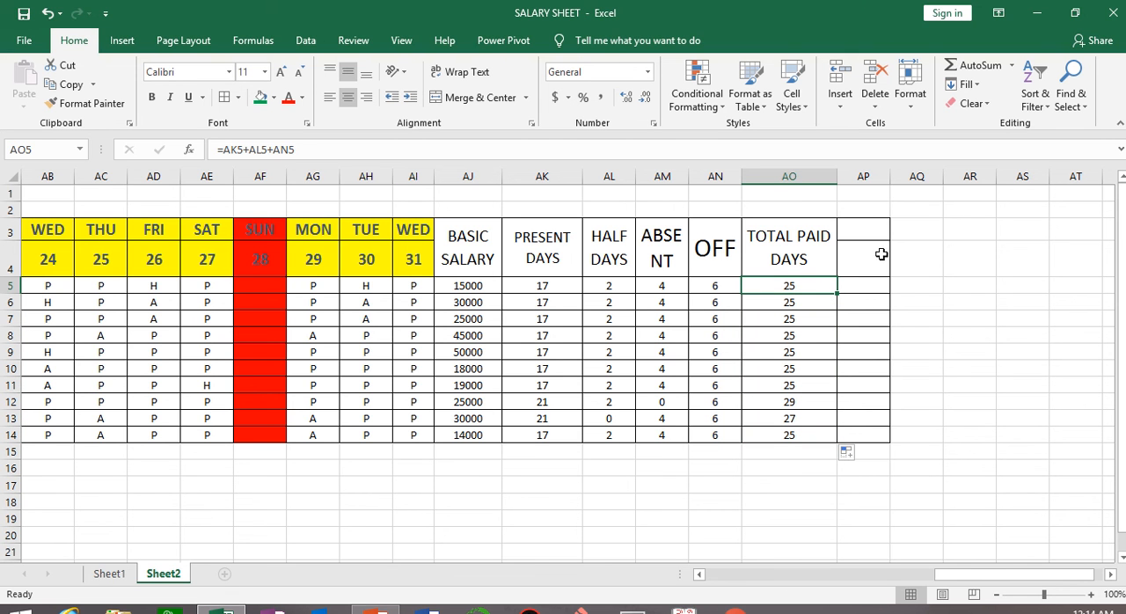
left_click_drag(861, 231, 871, 264)
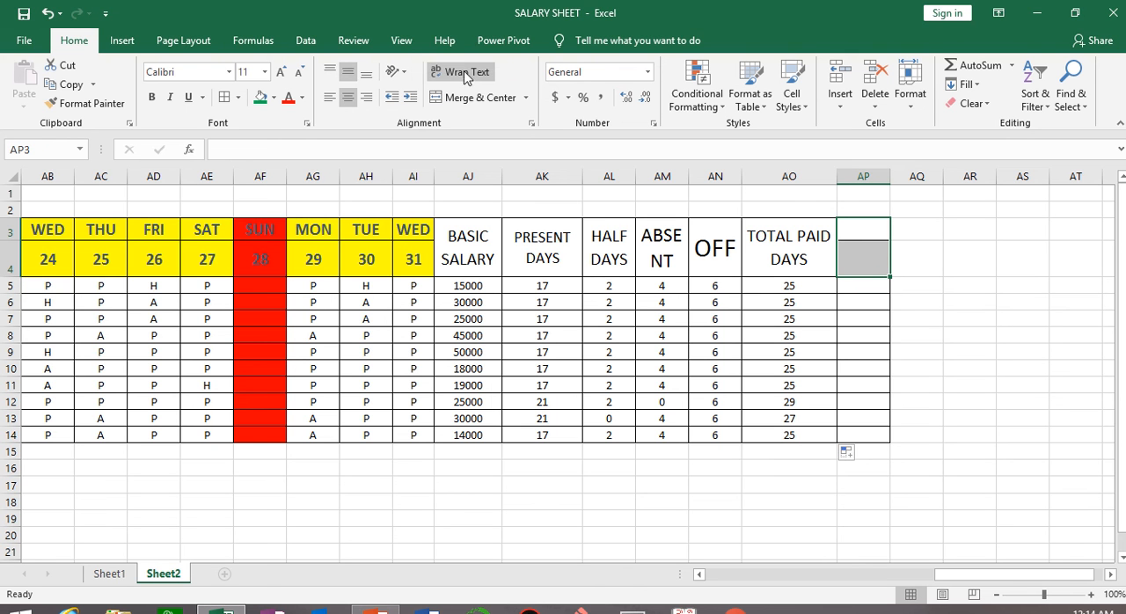
left_click(475, 97)
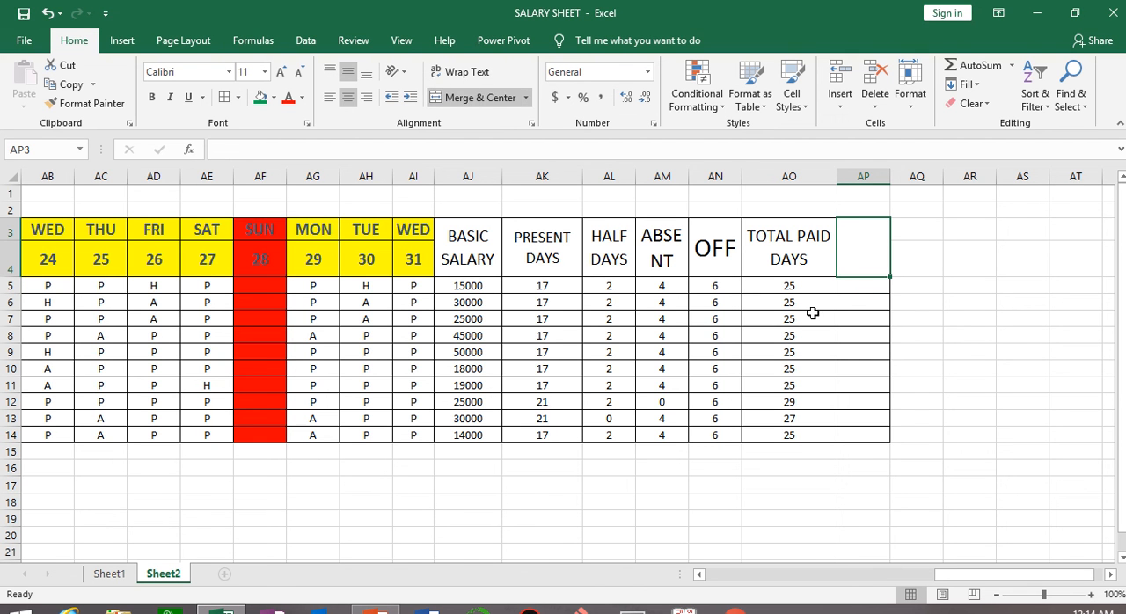
type("PER DA")
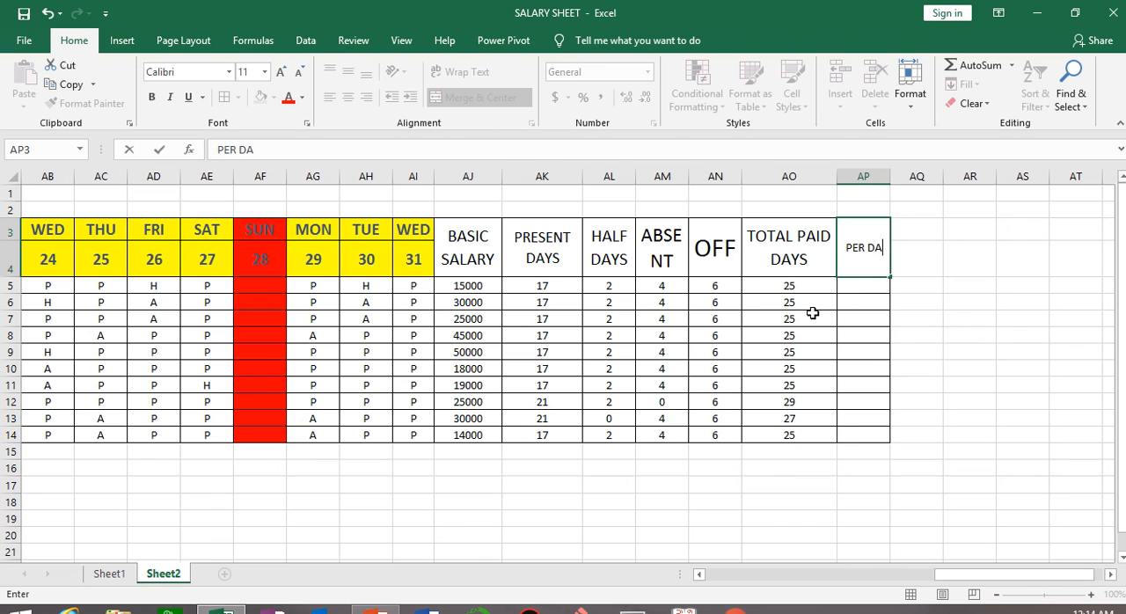
type("Y SALARY")
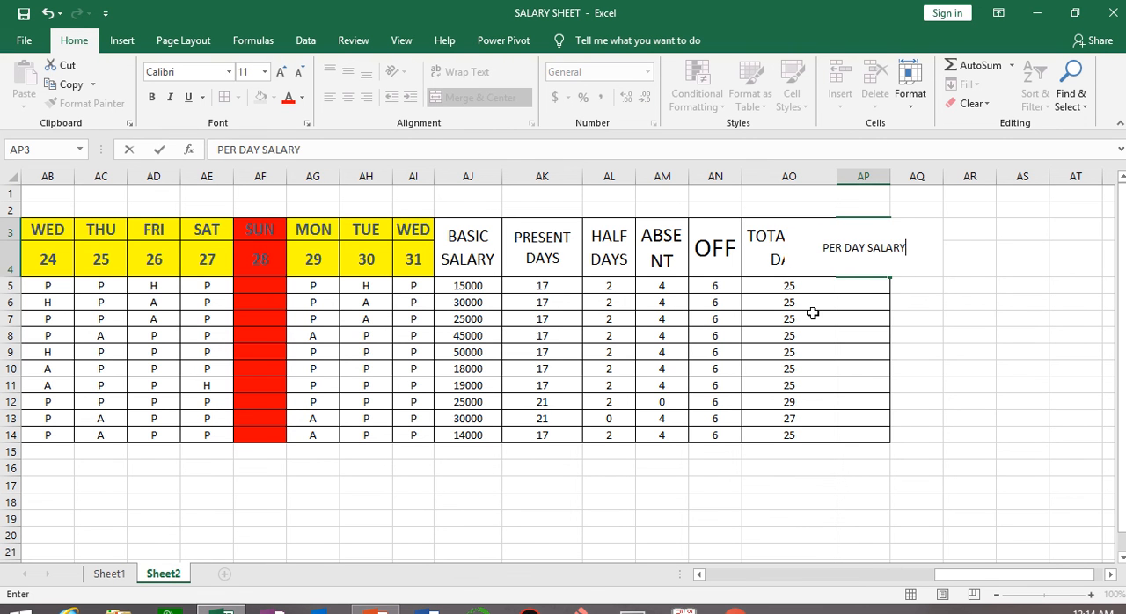
key("Return")
left_click(967, 363)
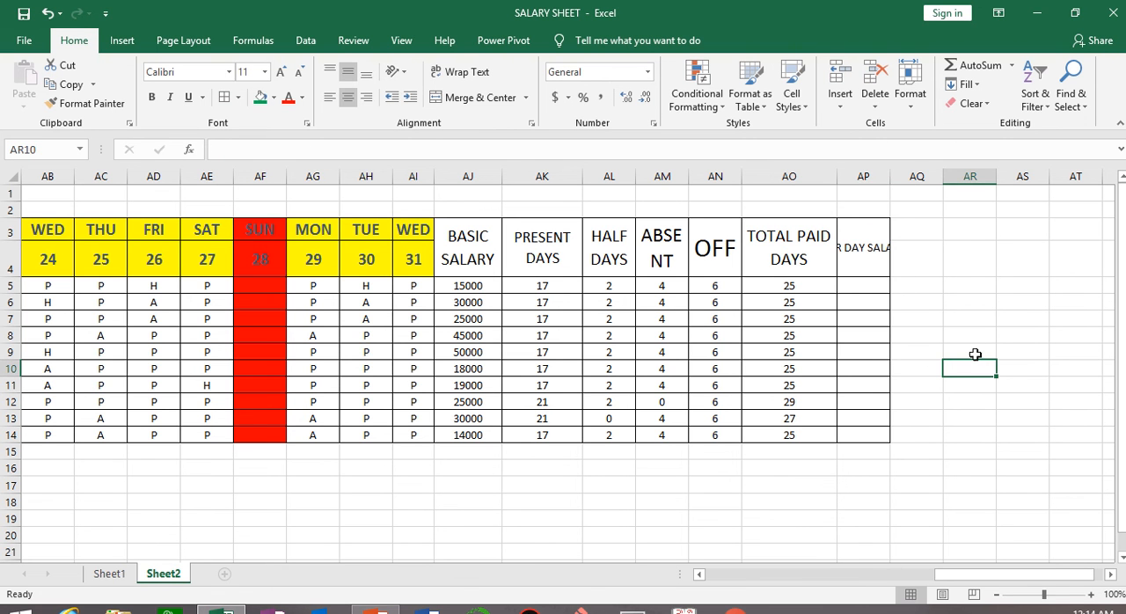
double_click(891, 170)
Wrap the text of the PER DAY SALARY heading and enlarge its font size to 16.
left_click(899, 246)
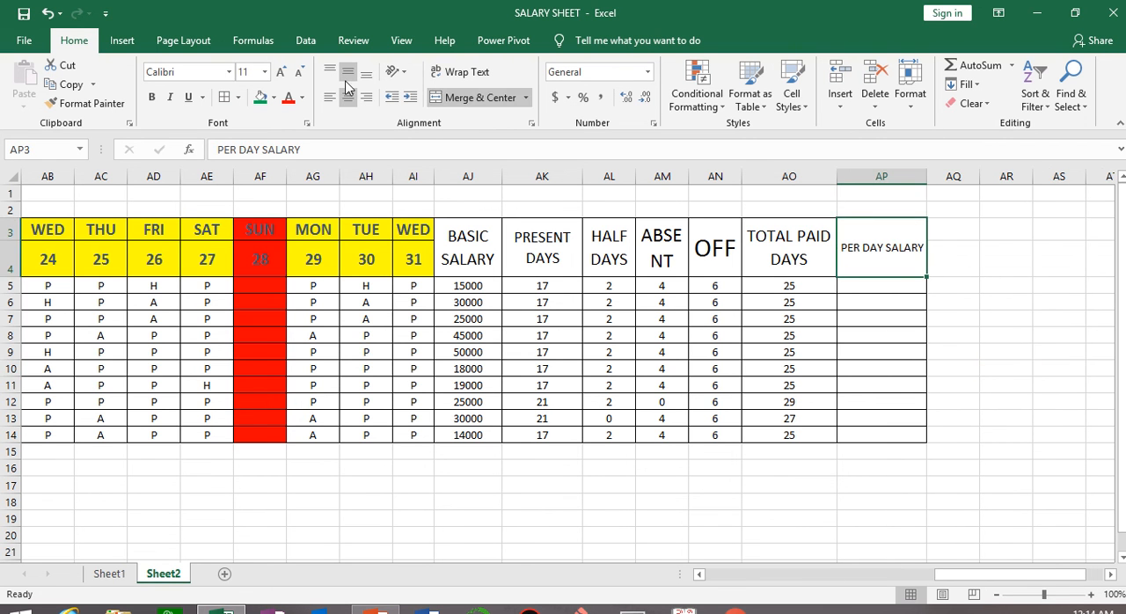
left_click(446, 76)
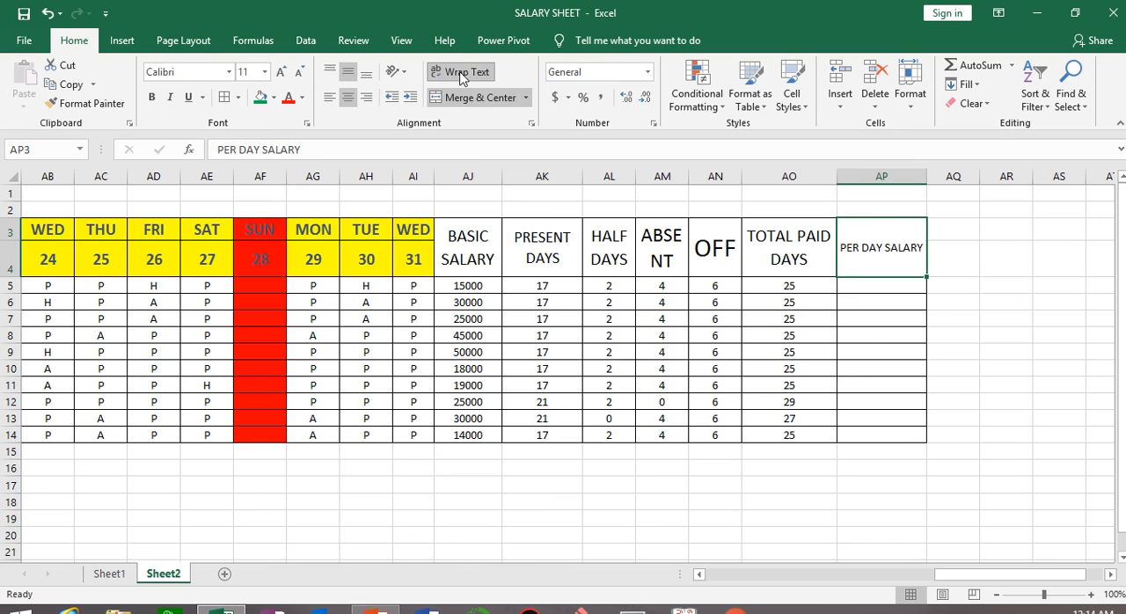
left_click(280, 71)
left_click(281, 71)
left_click(281, 71)
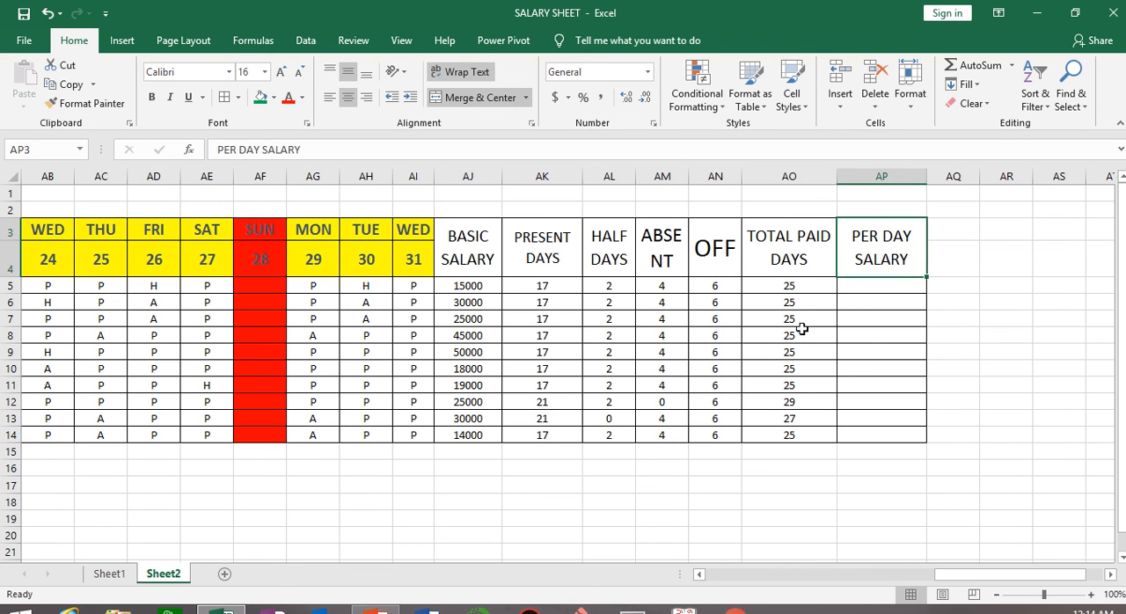
Enter the per day salary formula =AJ5/31 in AP5.
left_click(889, 287)
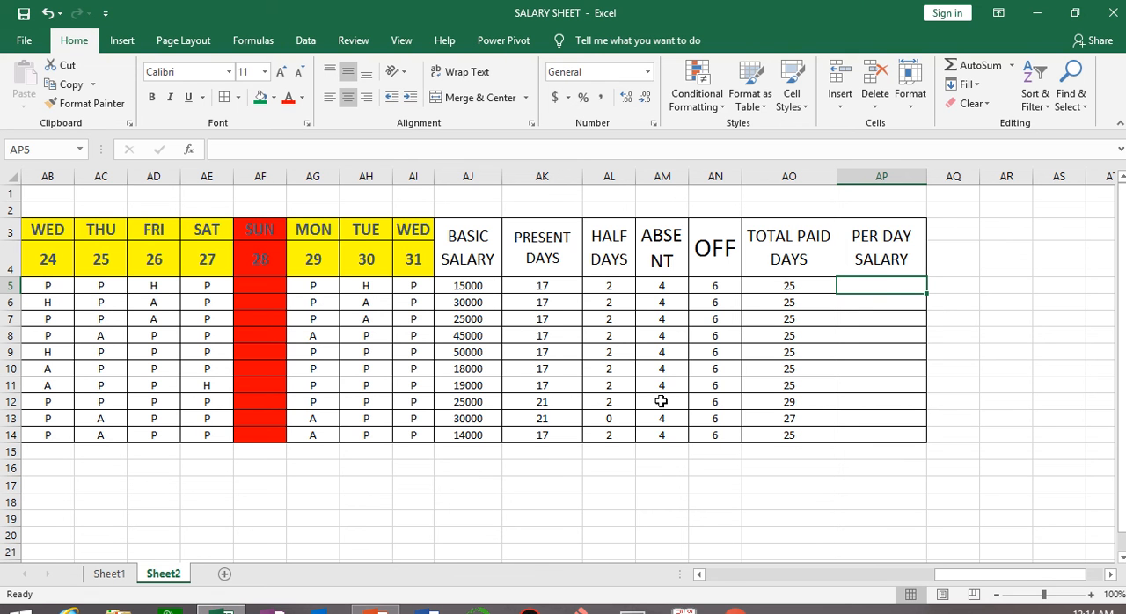
type("=")
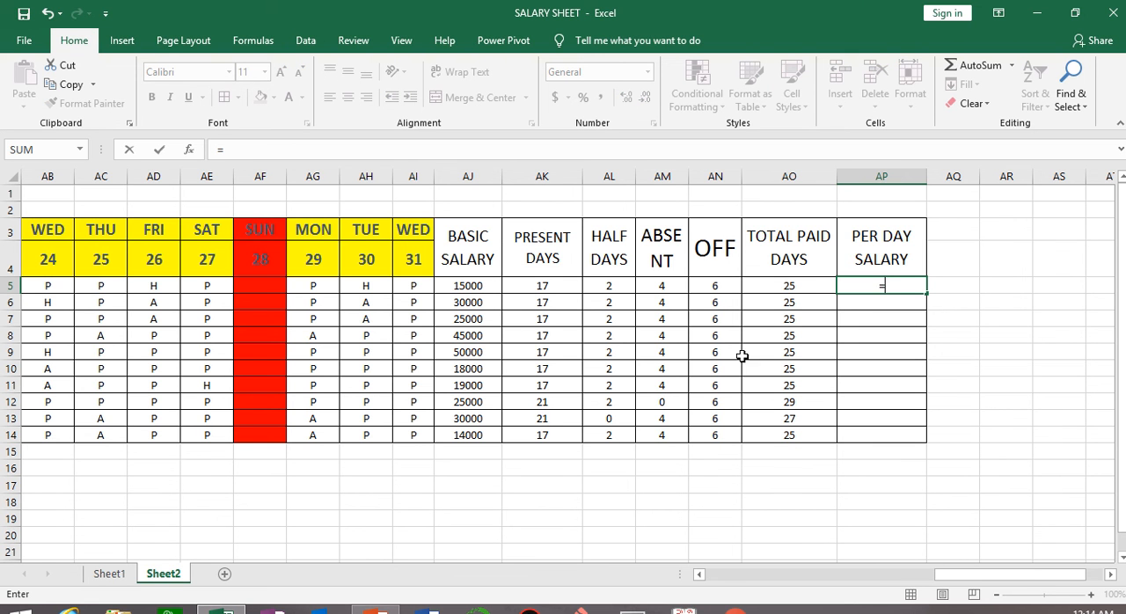
left_click(472, 285)
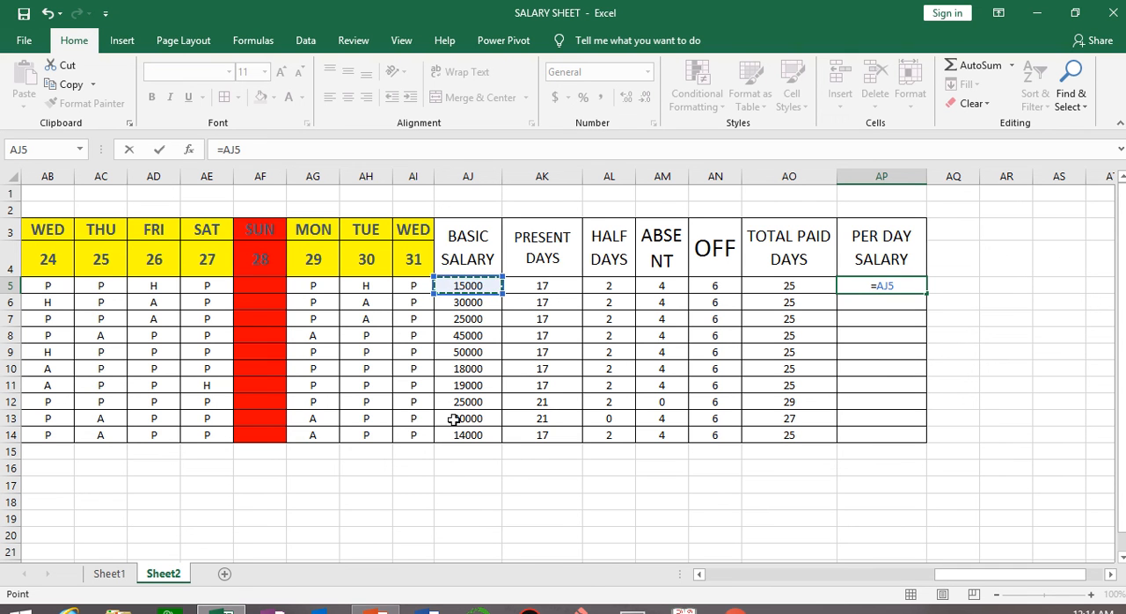
type("/")
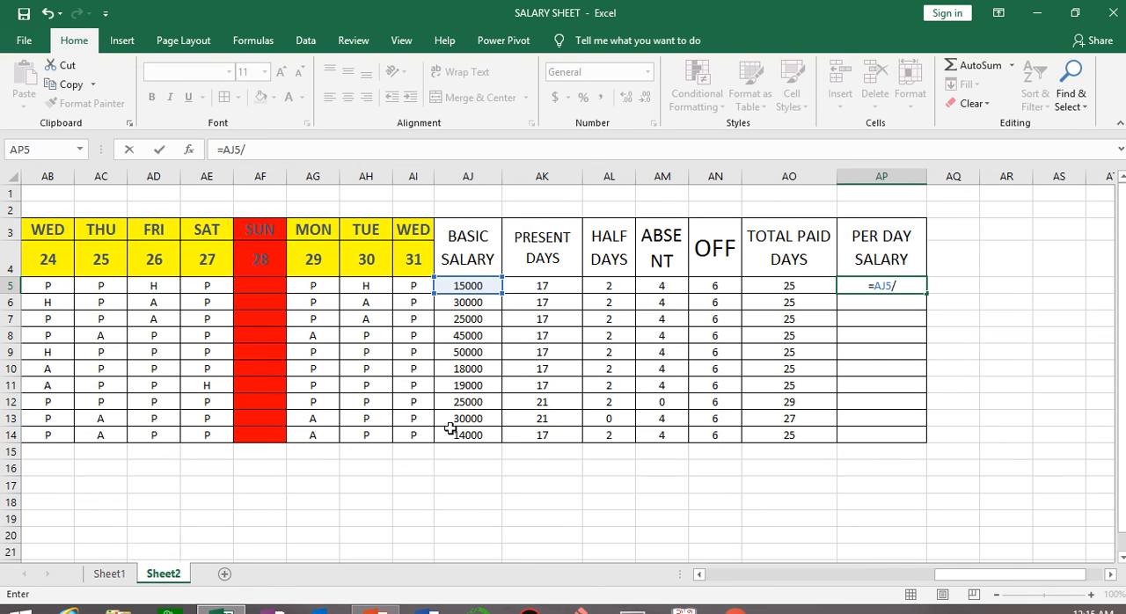
type("31")
key("Return")
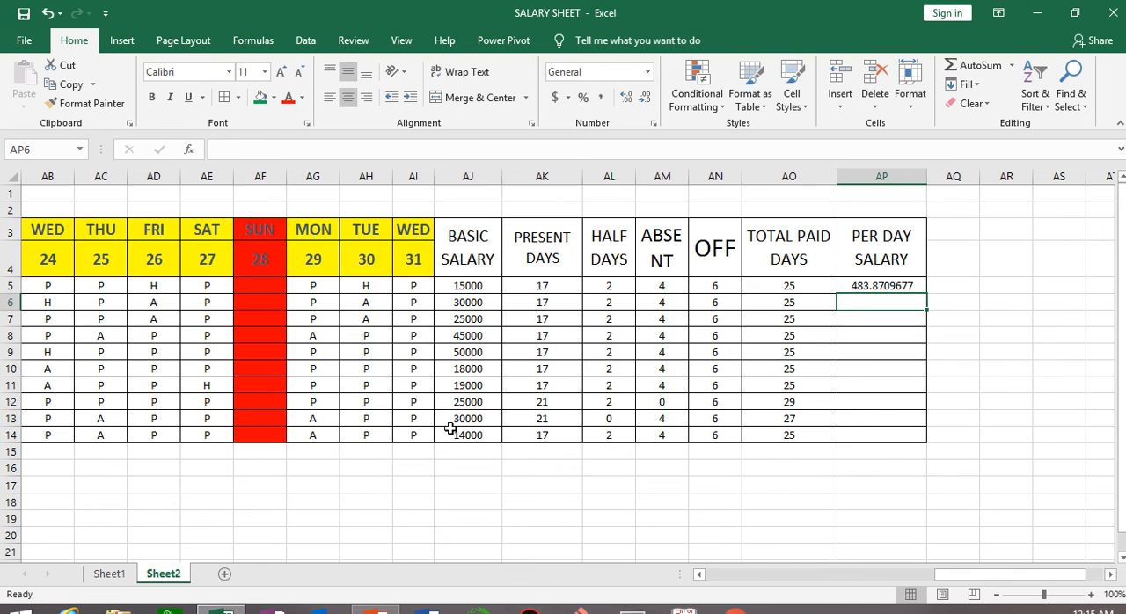
Remove all decimal places from the per day salary in AP5 and fill the formula down to AP14.
left_click(889, 283)
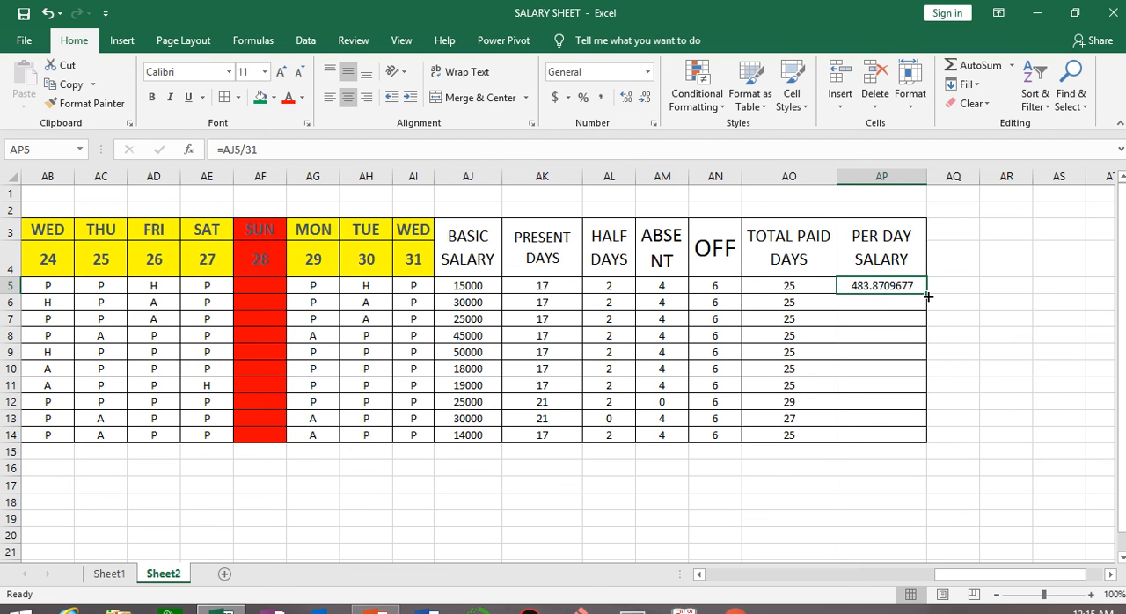
left_click(646, 97)
left_click(646, 97)
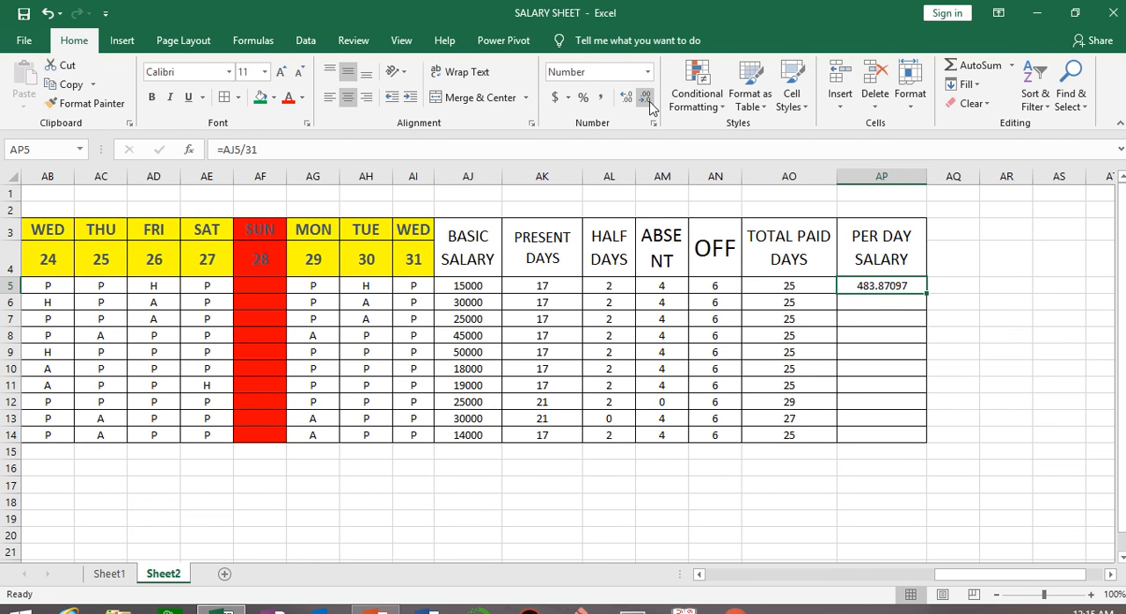
left_click(646, 97)
left_click(645, 97)
left_click(645, 96)
left_click(646, 97)
left_click(649, 101)
double_click(927, 296)
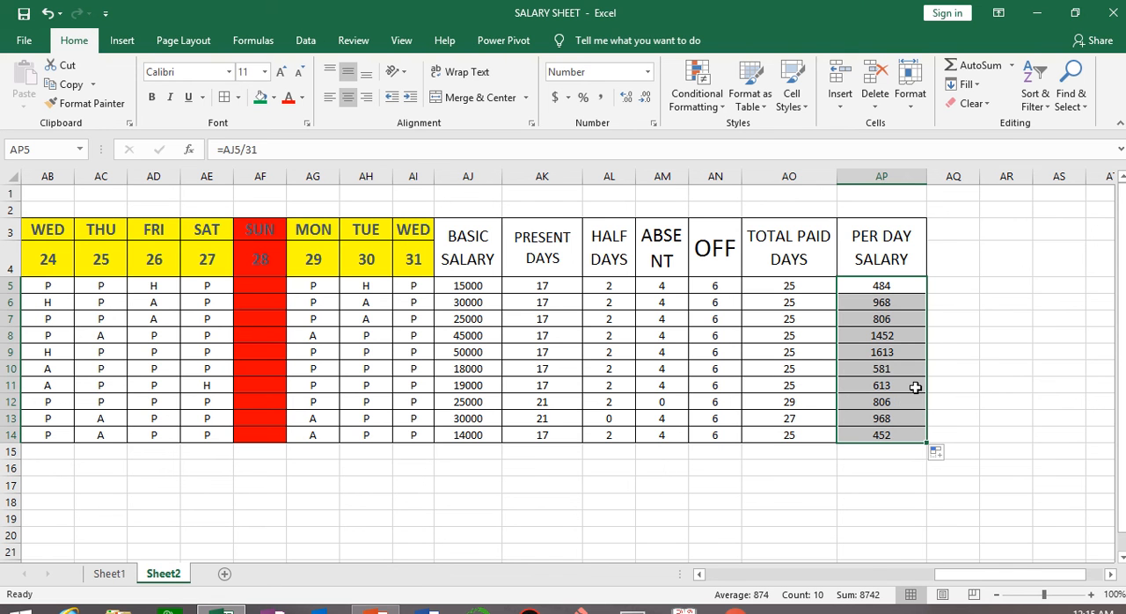
Merge and center AQ3:AQ4 and enter the heading TOTAL SALARY.
mouse_move(422, 8)
left_click(443, 58)
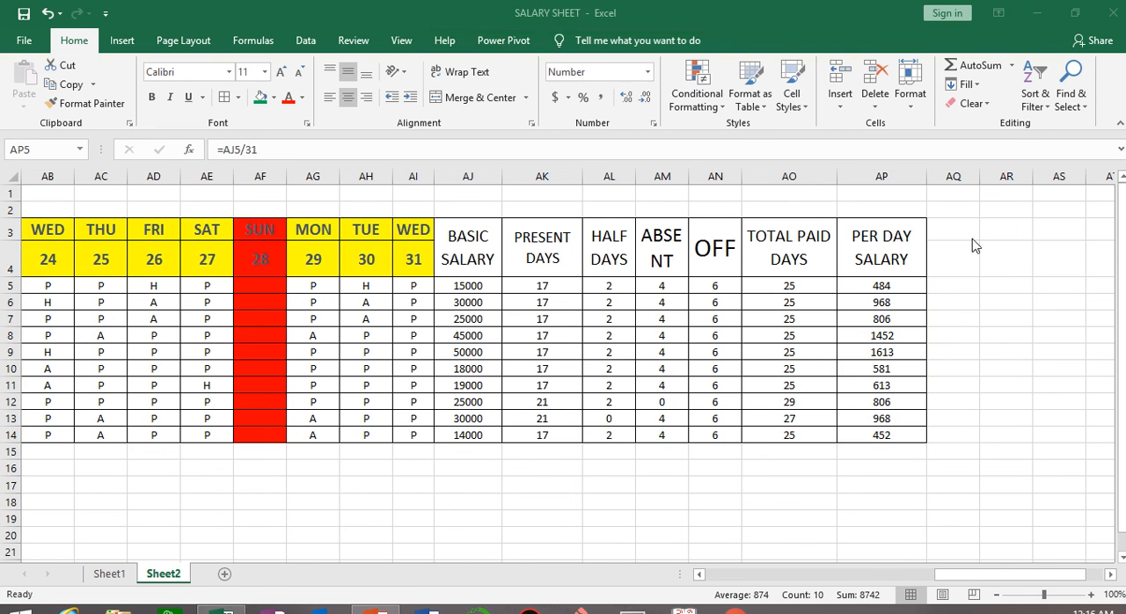
left_click_drag(955, 229, 955, 255)
left_click(491, 99)
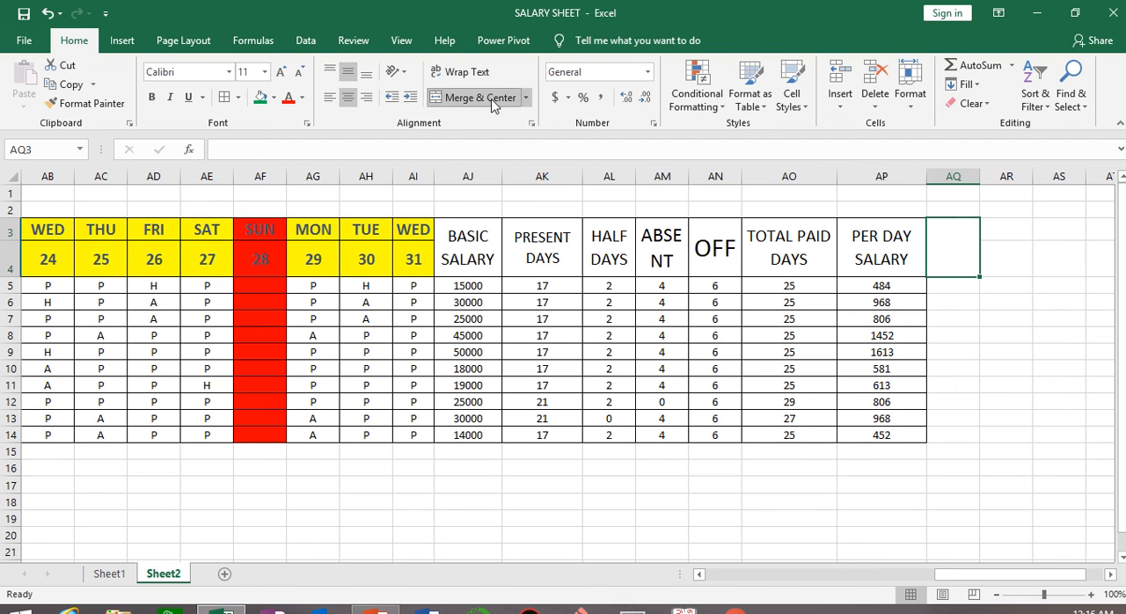
type("TOT")
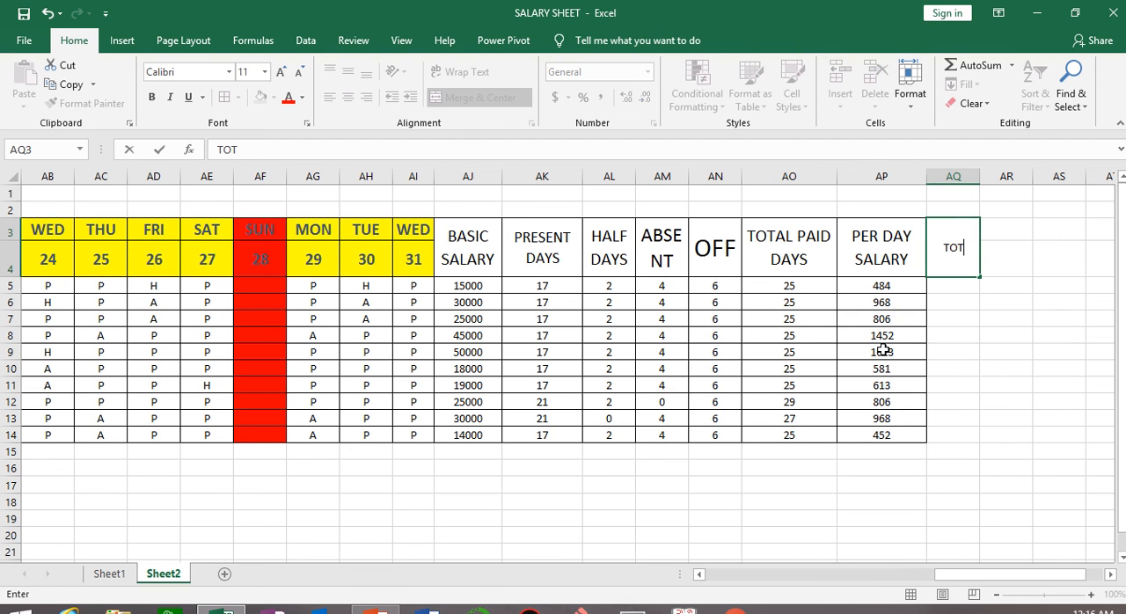
type("AL SALARY")
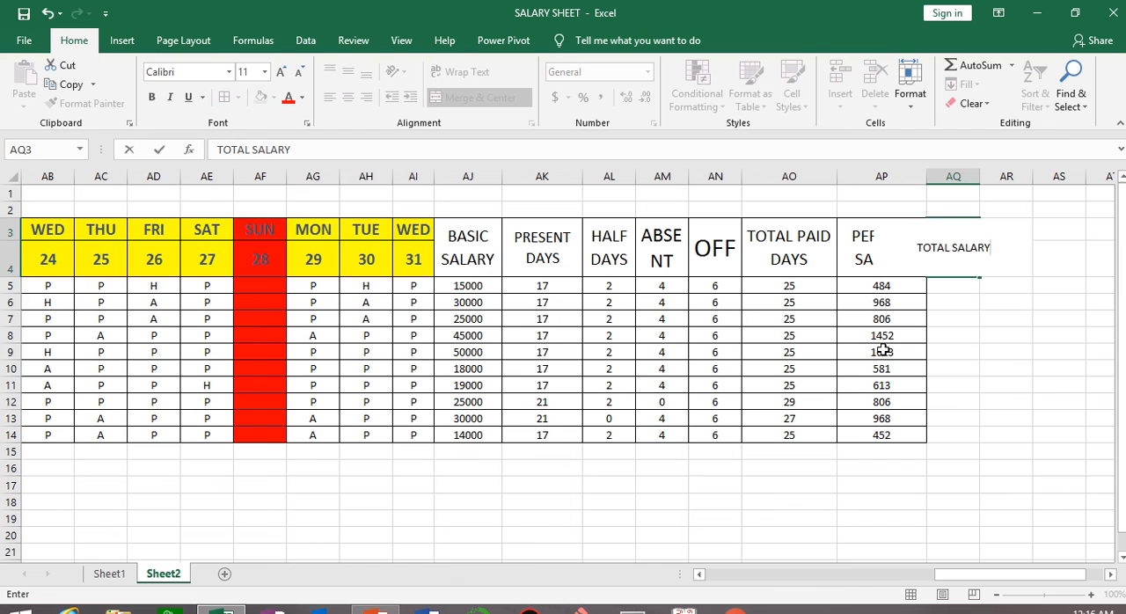
left_click(1002, 369)
Wrap the text of the TOTAL SALARY heading and enlarge its font, ending one size below 16.
left_click(972, 255)
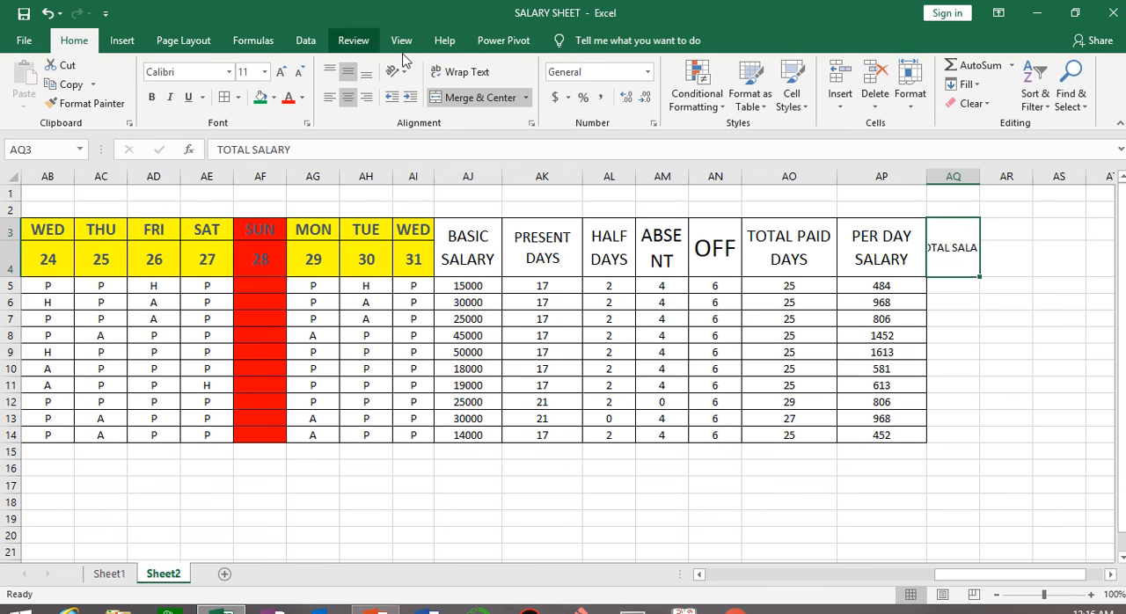
left_click(461, 72)
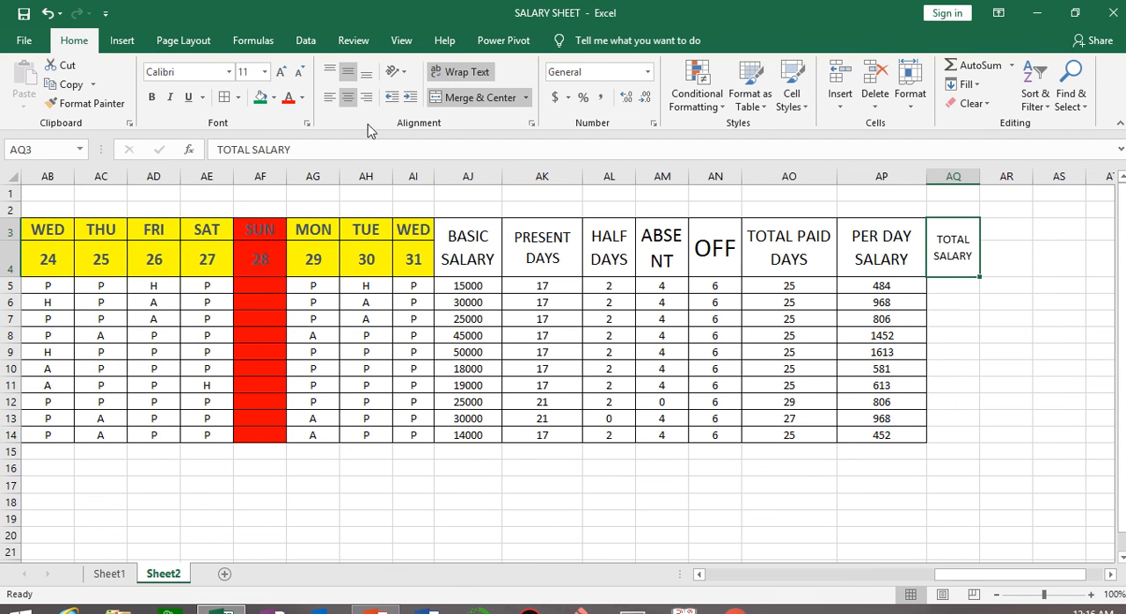
left_click(280, 71)
left_click(279, 71)
left_click(280, 71)
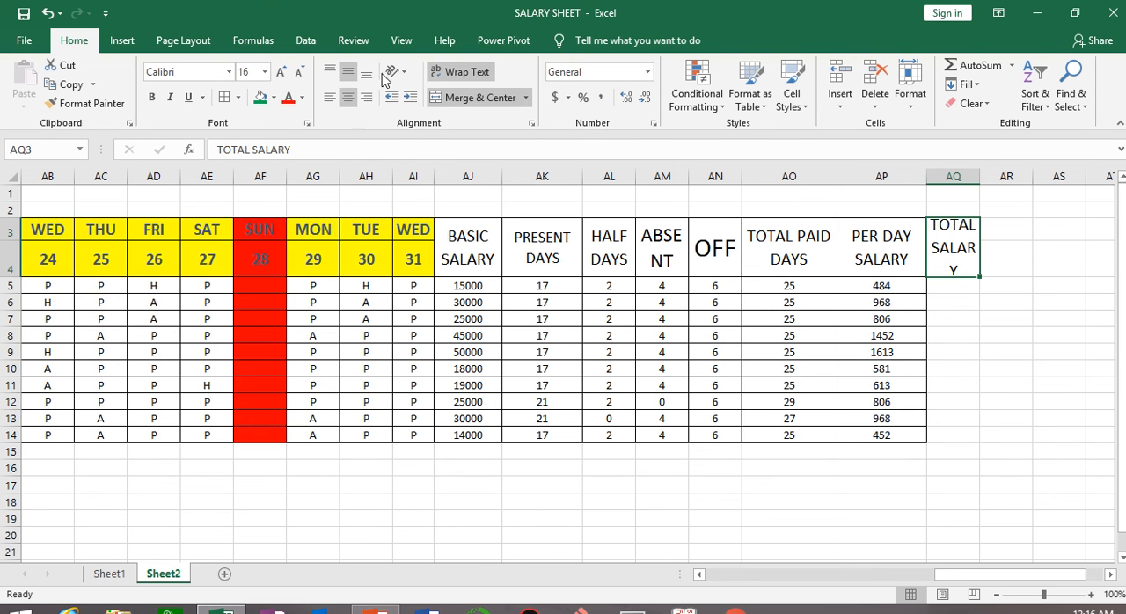
left_click(298, 72)
Enter the total salary formula =AP5*AO5 in AQ5.
left_click(974, 288)
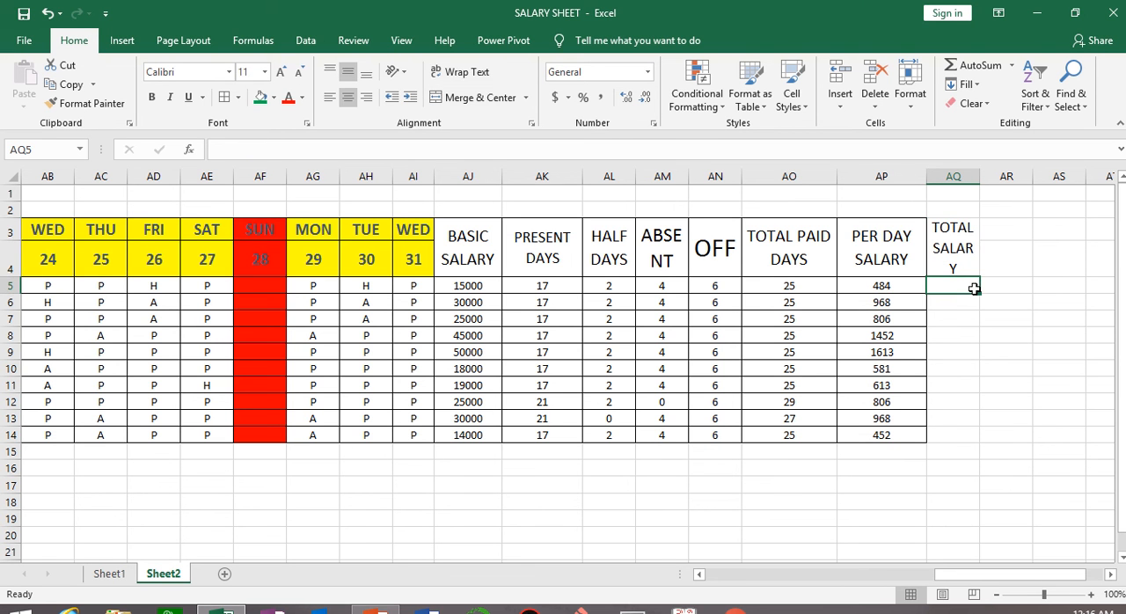
type("=")
left_click(867, 284)
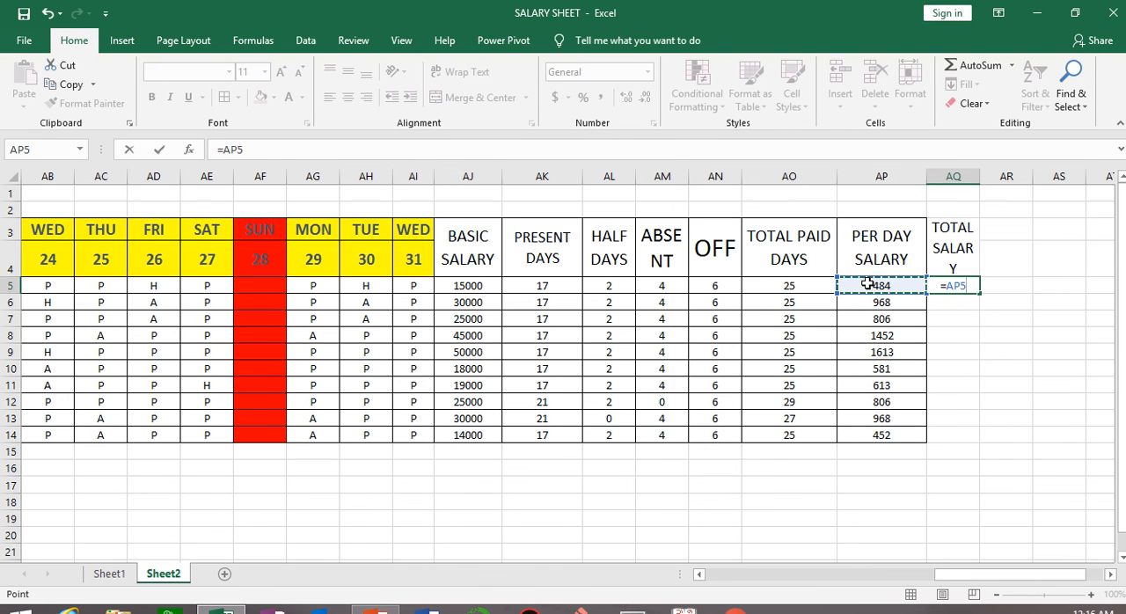
type("*")
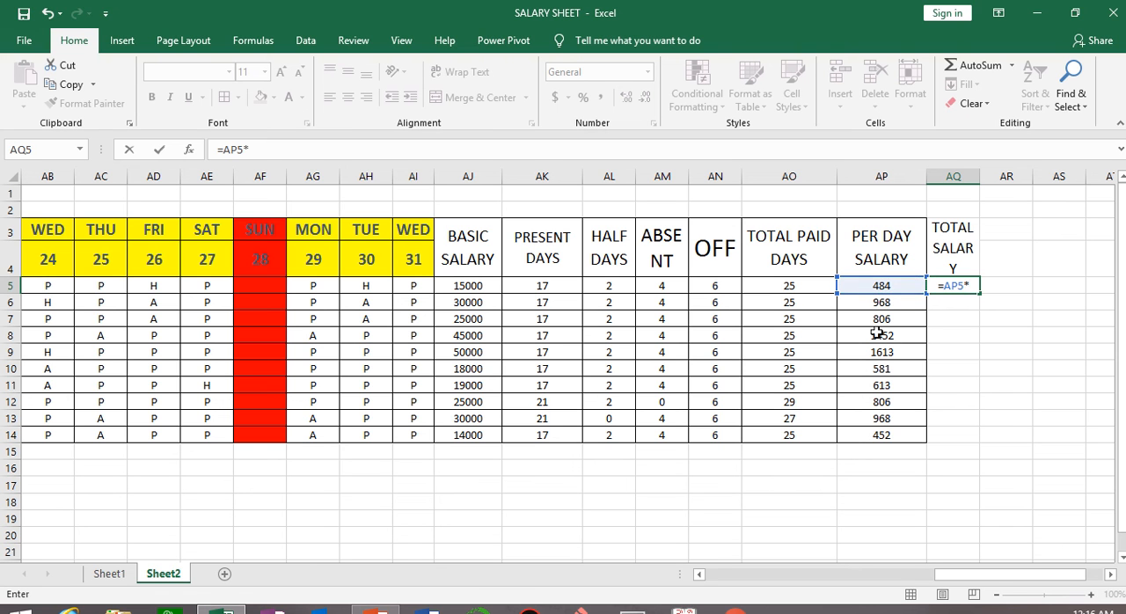
left_click(781, 284)
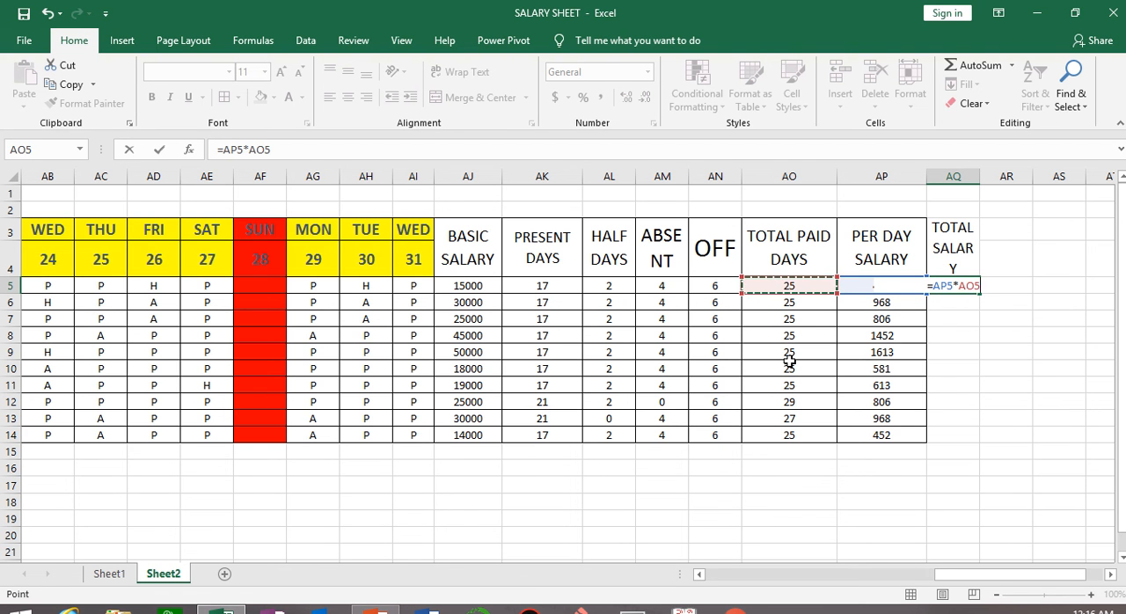
key("Return")
Remove the decimal places from the total salary in AQ5 and fill the formula down to AQ14.
left_click(974, 285)
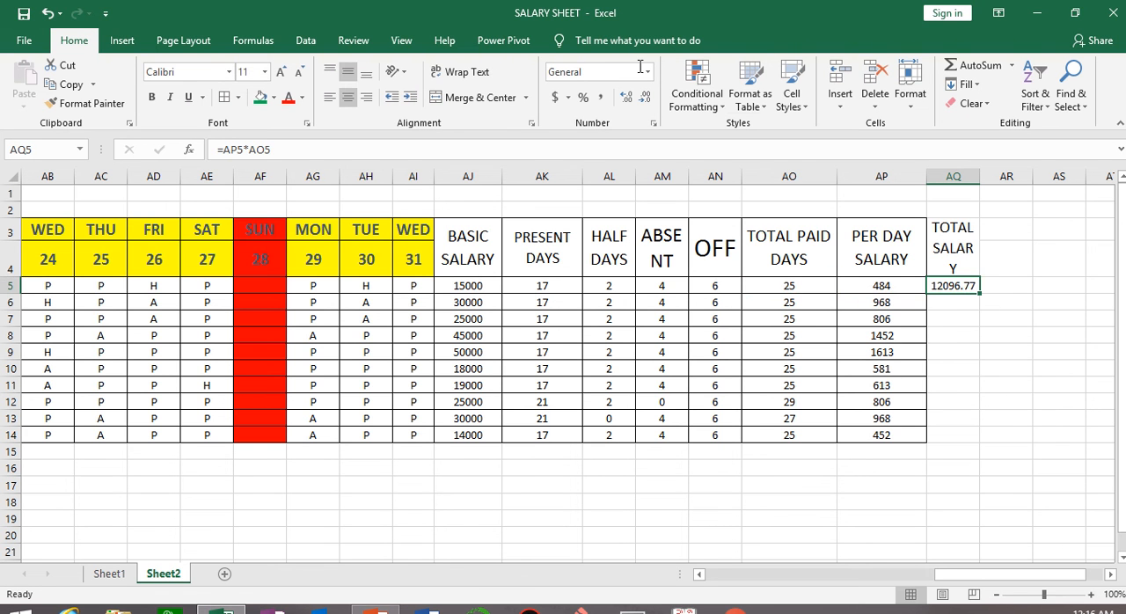
left_click(645, 96)
left_click(645, 97)
double_click(983, 293)
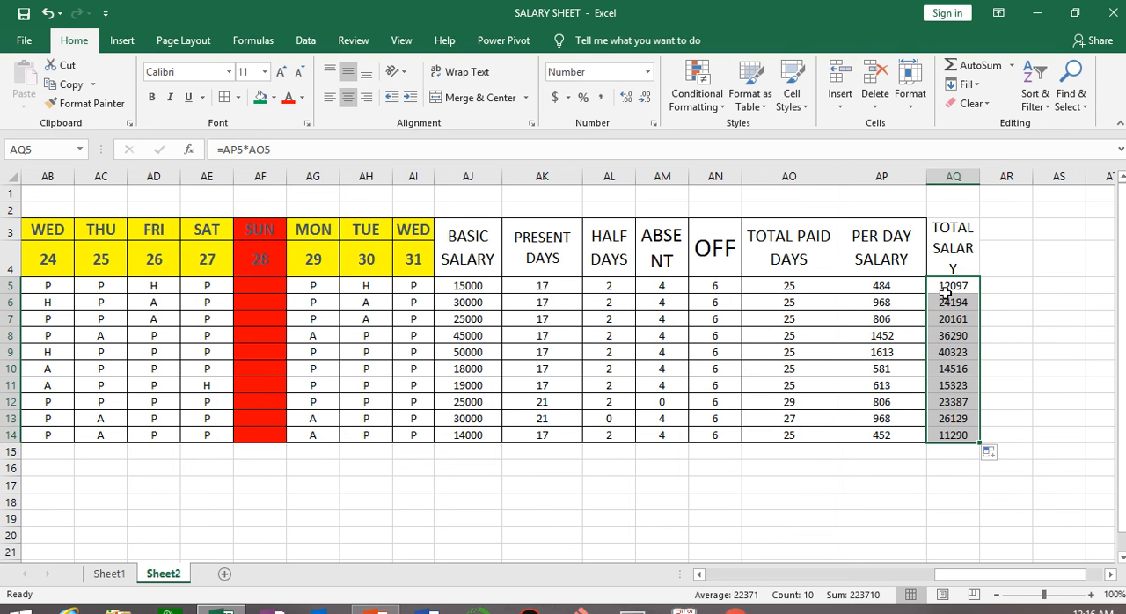
left_click(1052, 373)
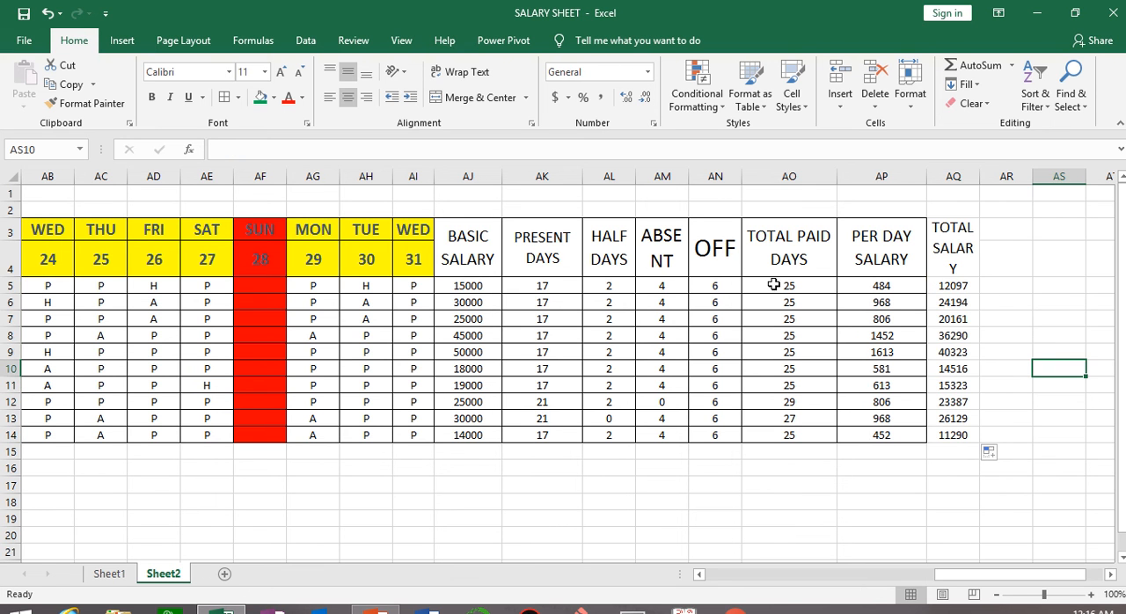
Copy the bordered cell formatting of AO5:AP14 onto the total salary cells and adjacent columns, AQ5:AT14.
mouse_move(773, 284)
left_mouse_down()
mouse_move(963, 394)
mouse_move(1000, 397)
mouse_move(901, 419)
mouse_move(897, 435)
left_mouse_up()
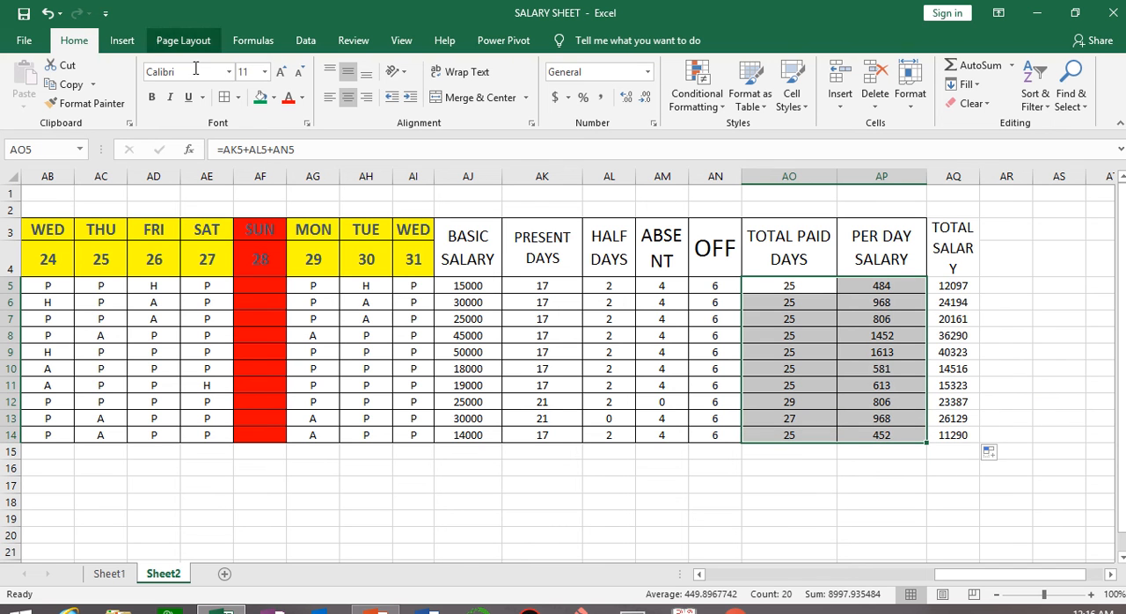
left_click(104, 103)
mouse_move(950, 285)
left_mouse_down()
mouse_move(1074, 318)
mouse_move(1106, 387)
mouse_move(1093, 440)
left_mouse_up()
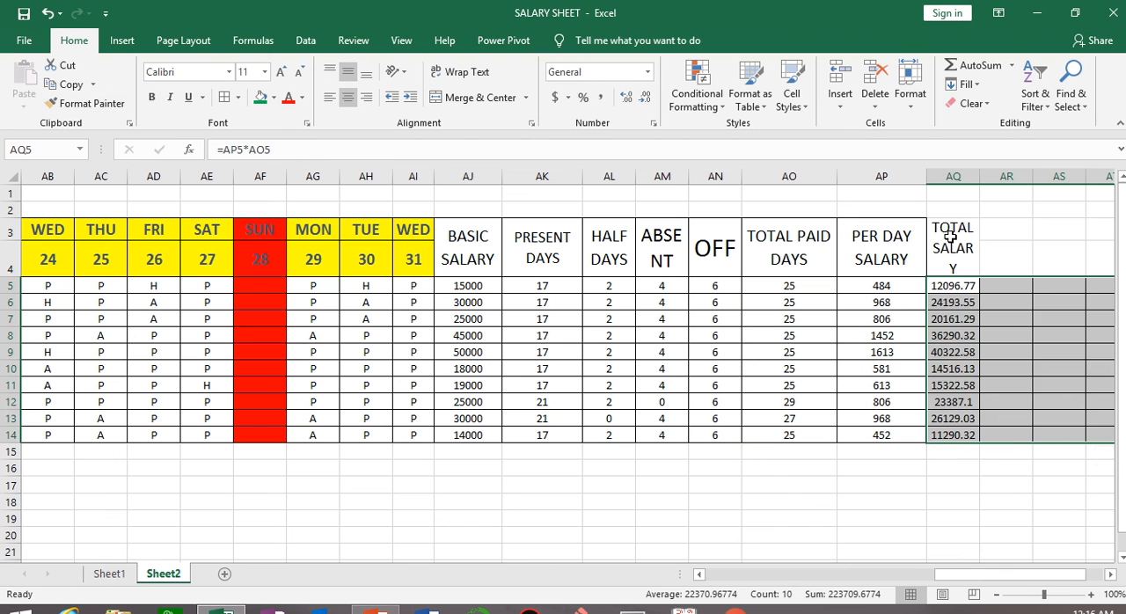
Copy the bordered cell formatting of AR5:AT14 onto the heading cells AQ3:AT4.
left_click_drag(870, 283, 883, 432)
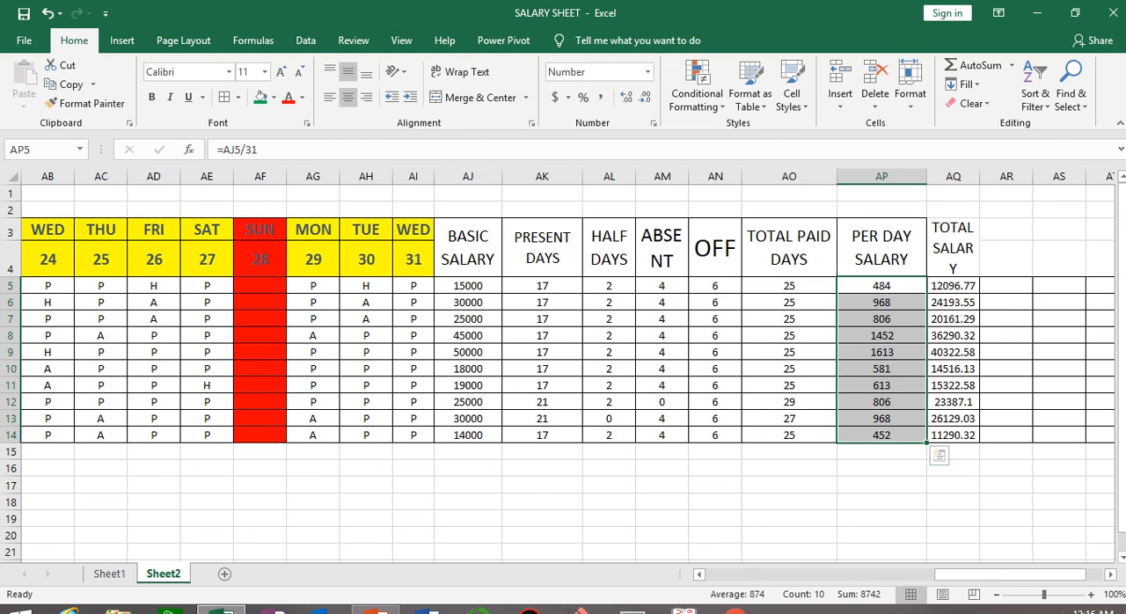
left_click(954, 518)
left_click_drag(1046, 577, 1061, 583)
left_click_drag(897, 289, 1018, 432)
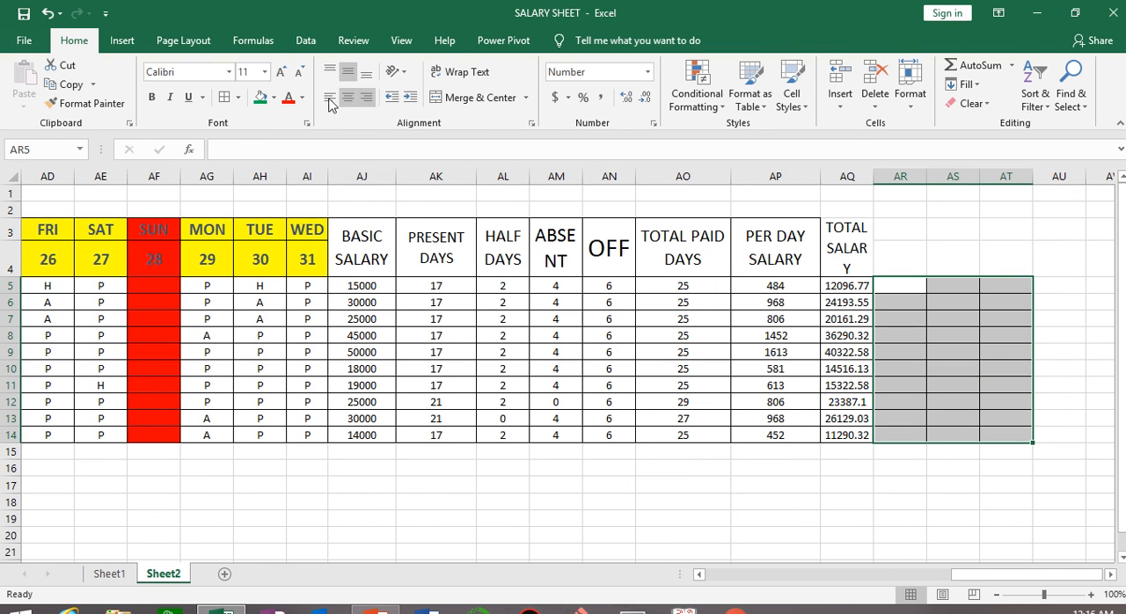
left_click(111, 106)
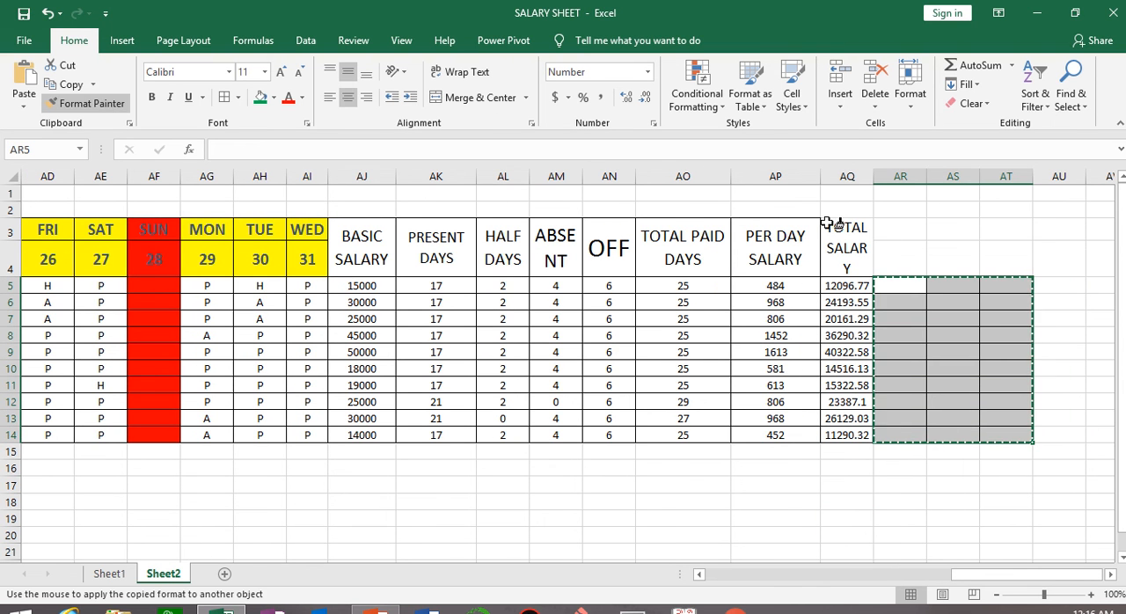
mouse_move(840, 230)
left_mouse_down()
mouse_move(851, 244)
mouse_move(1014, 266)
left_mouse_up()
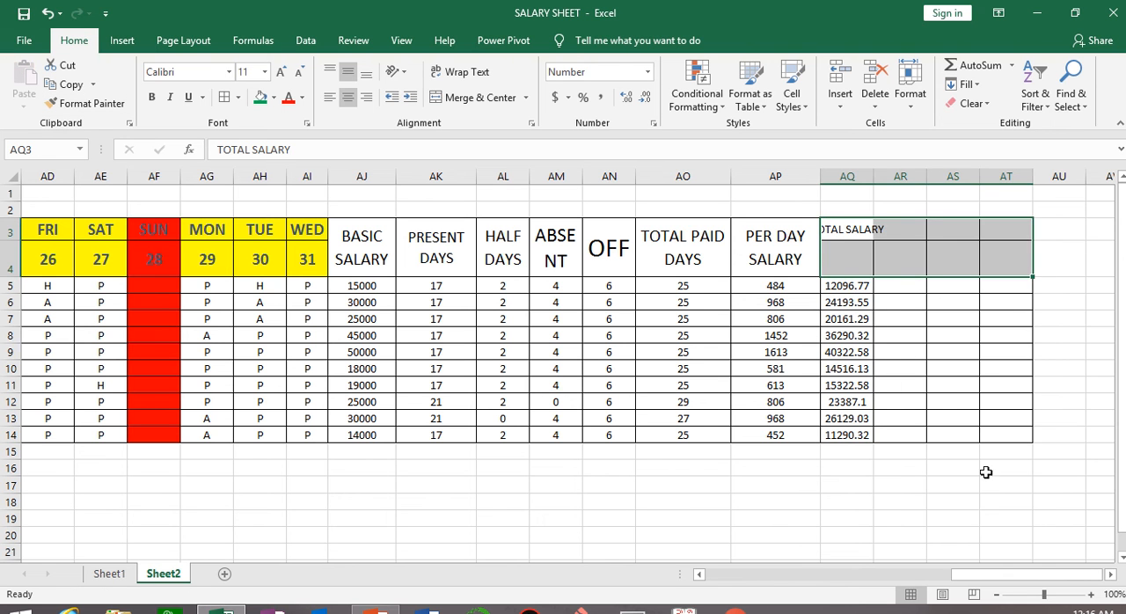
left_click(974, 515)
Autofit column AQ and merge, centre and wrap the TOTAL SALARY heading across AQ3:AQ4 at font size 16.
double_click(872, 176)
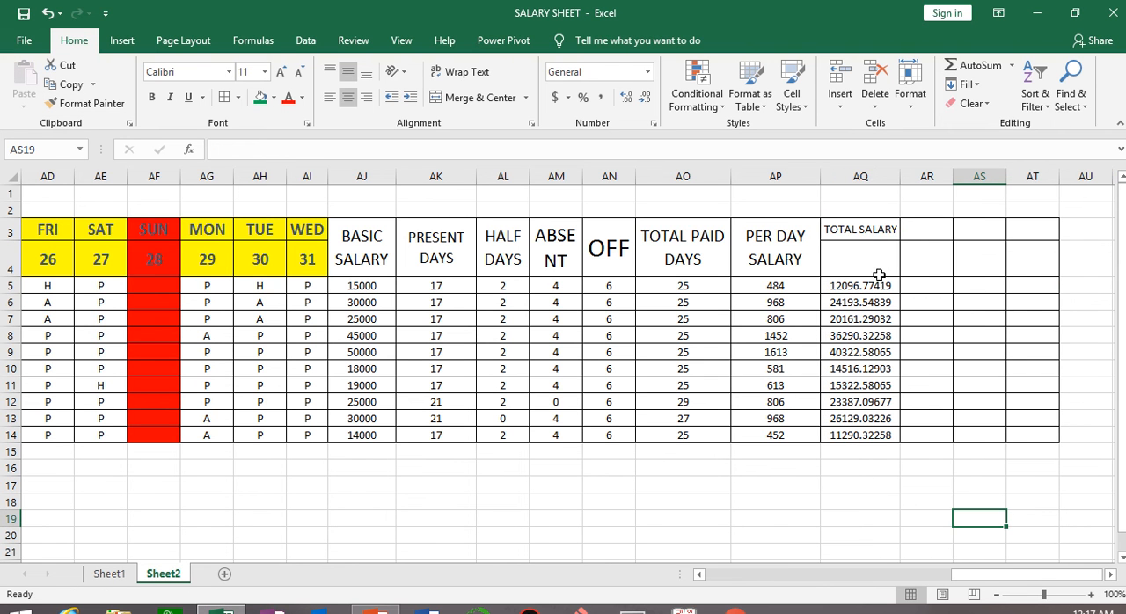
left_click_drag(883, 229, 880, 262)
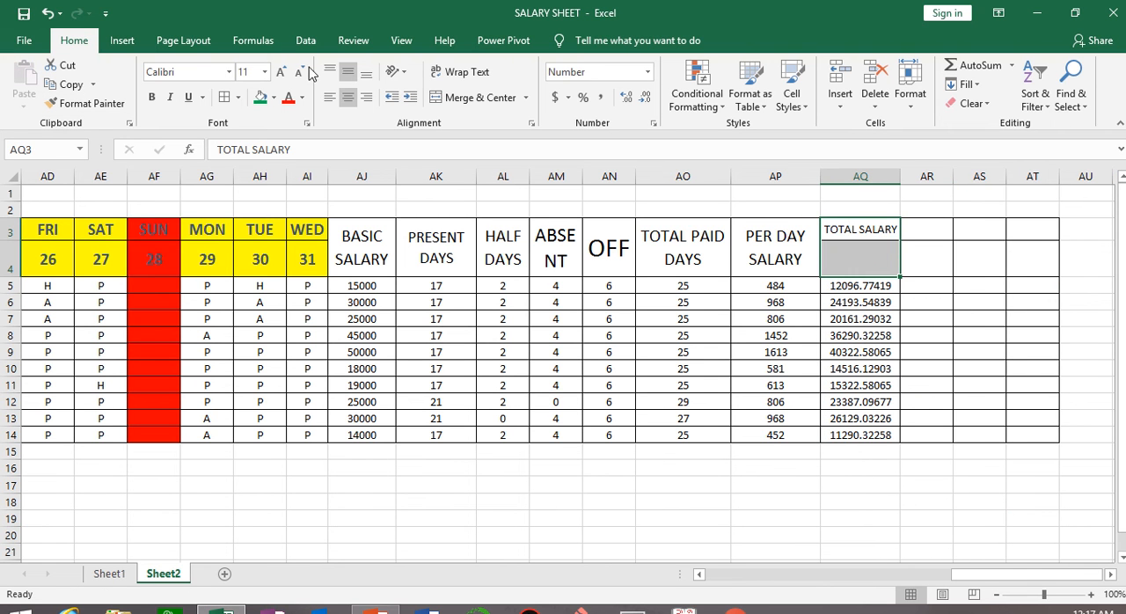
left_click(466, 98)
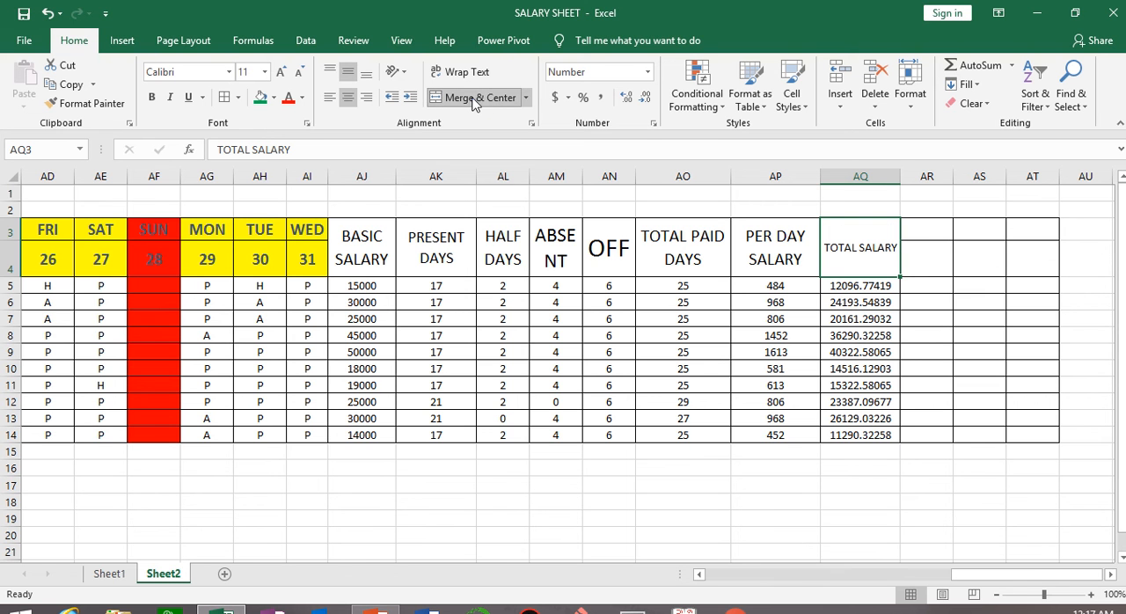
left_click(465, 72)
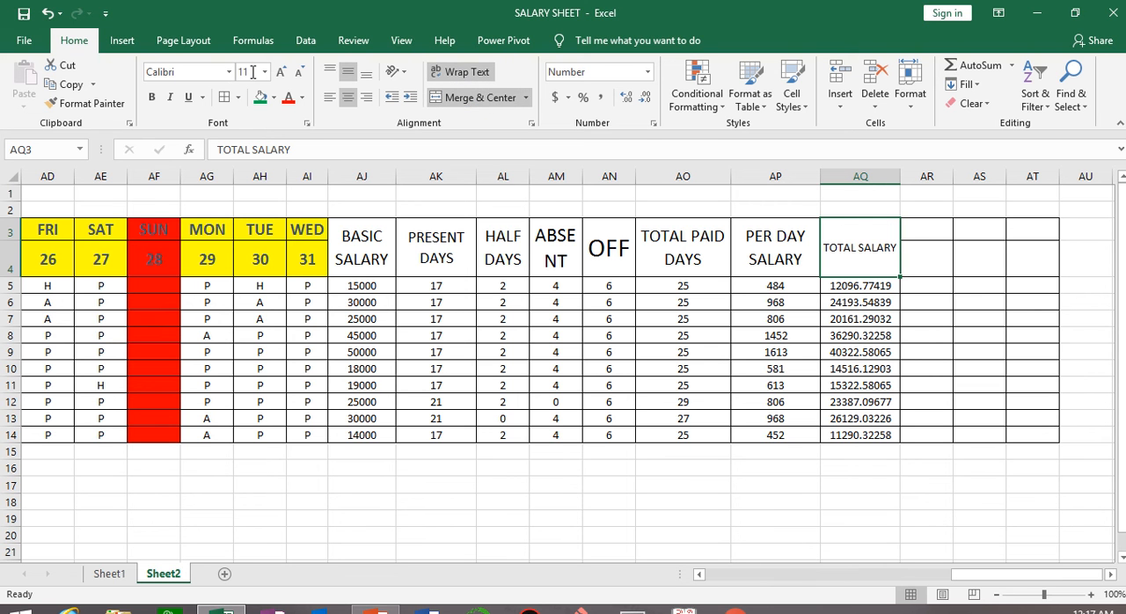
left_click(281, 73)
left_click(280, 73)
left_click(280, 73)
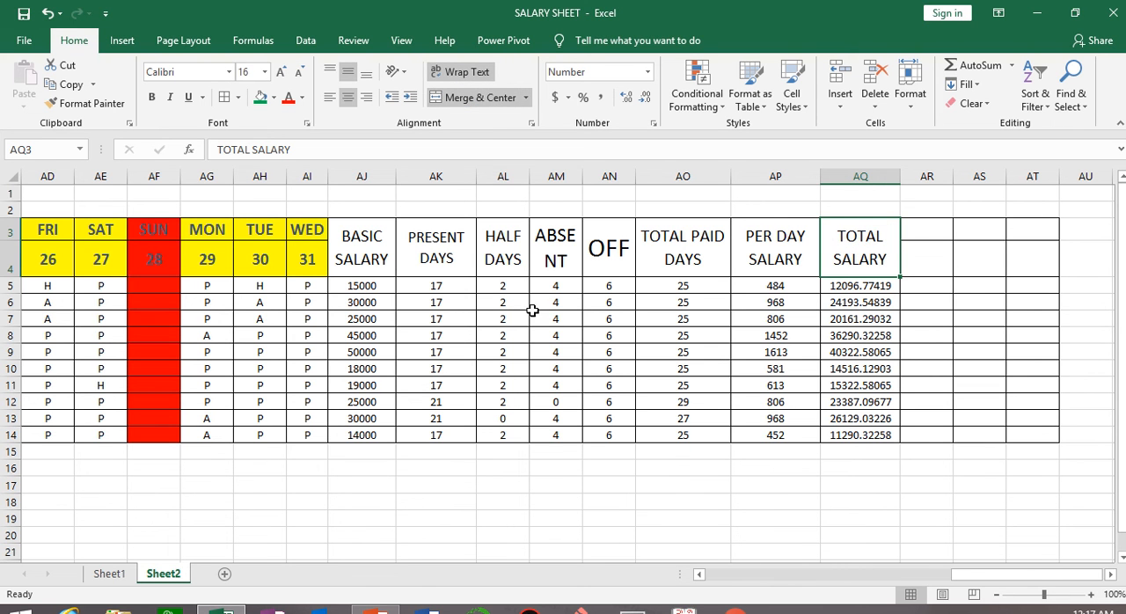
left_click(882, 509)
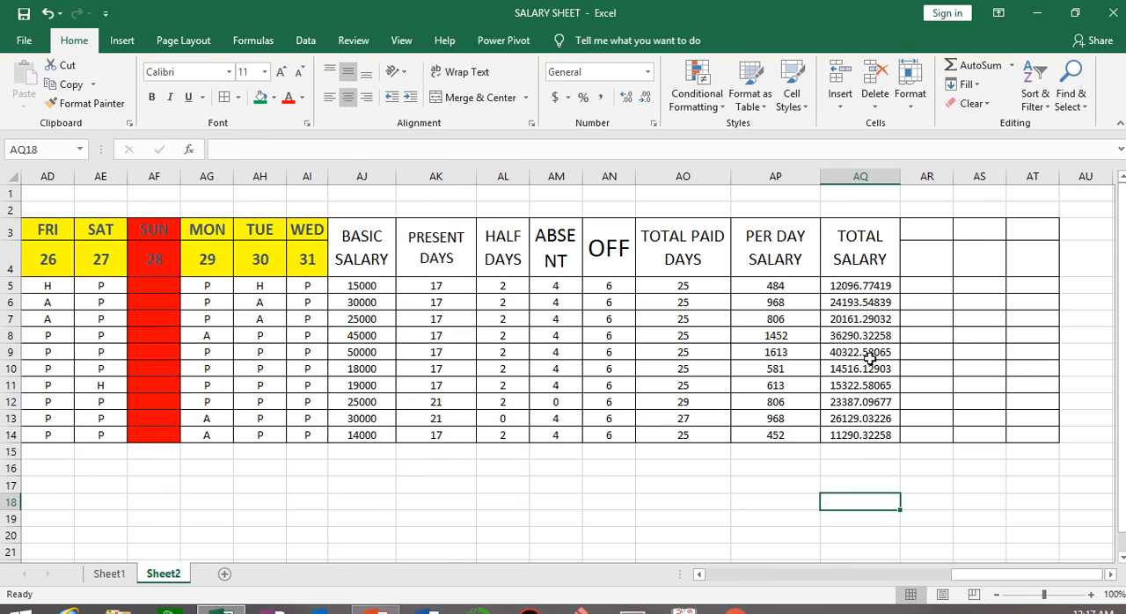
Remove all decimal places from the total salary values in AQ5:AQ14.
left_click_drag(846, 291, 876, 436)
left_click(646, 98)
left_click(647, 98)
left_click(647, 98)
left_click(647, 97)
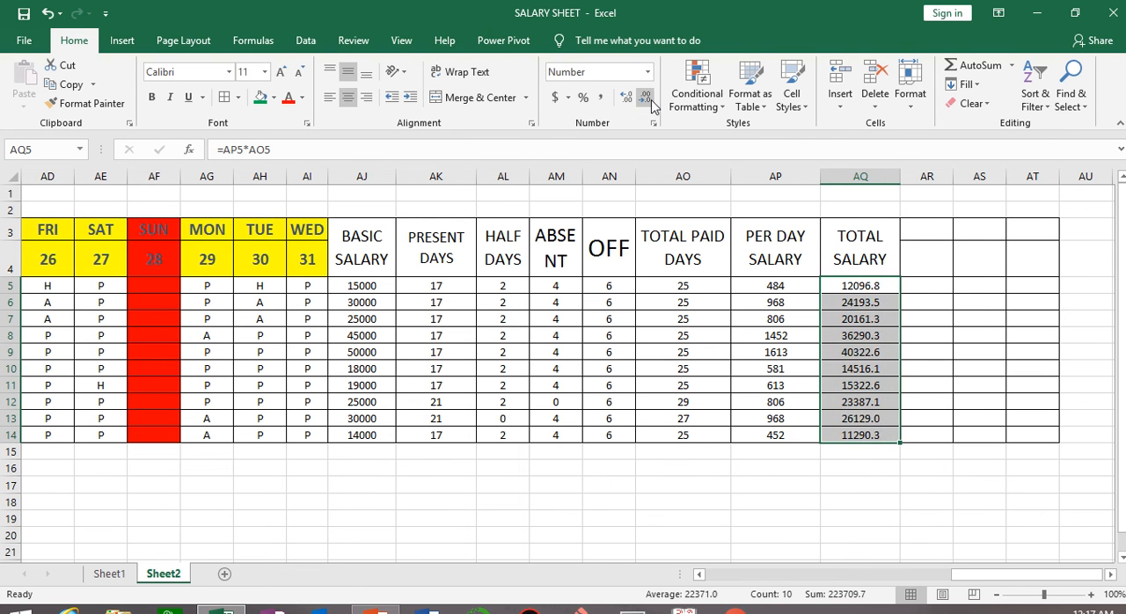
left_click(647, 98)
left_click(994, 385)
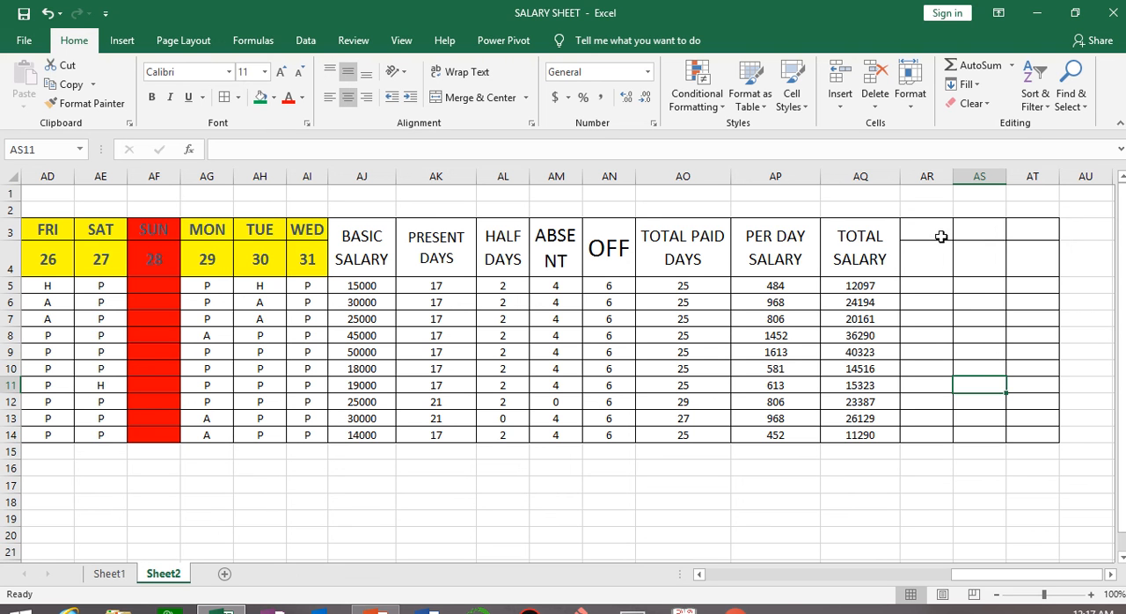
Merge and centre AR3:AR4 and enter the heading HRA.
left_click_drag(934, 229, 932, 255)
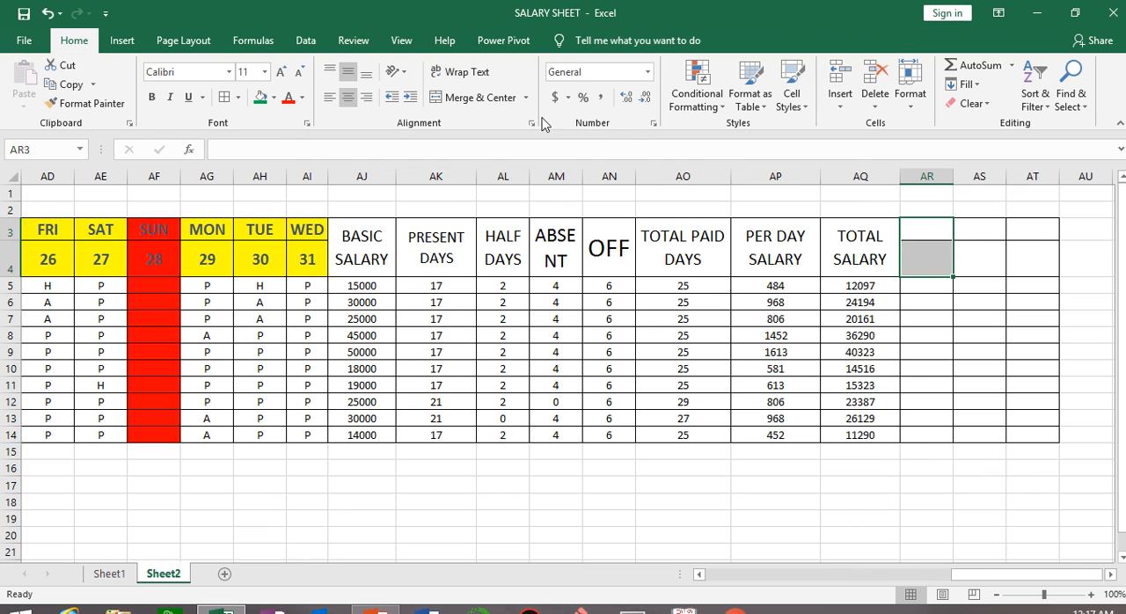
left_click(468, 105)
type("BHR")
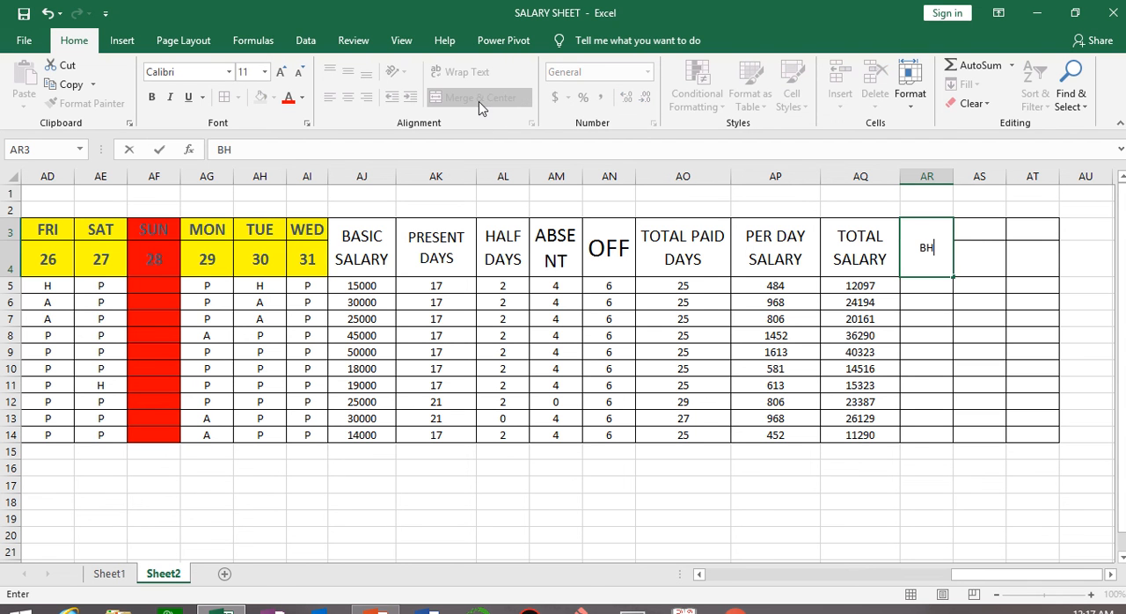
key("BackSpace")
key("BackSpace")
key("BackSpace")
type("HRA")
left_click(877, 432)
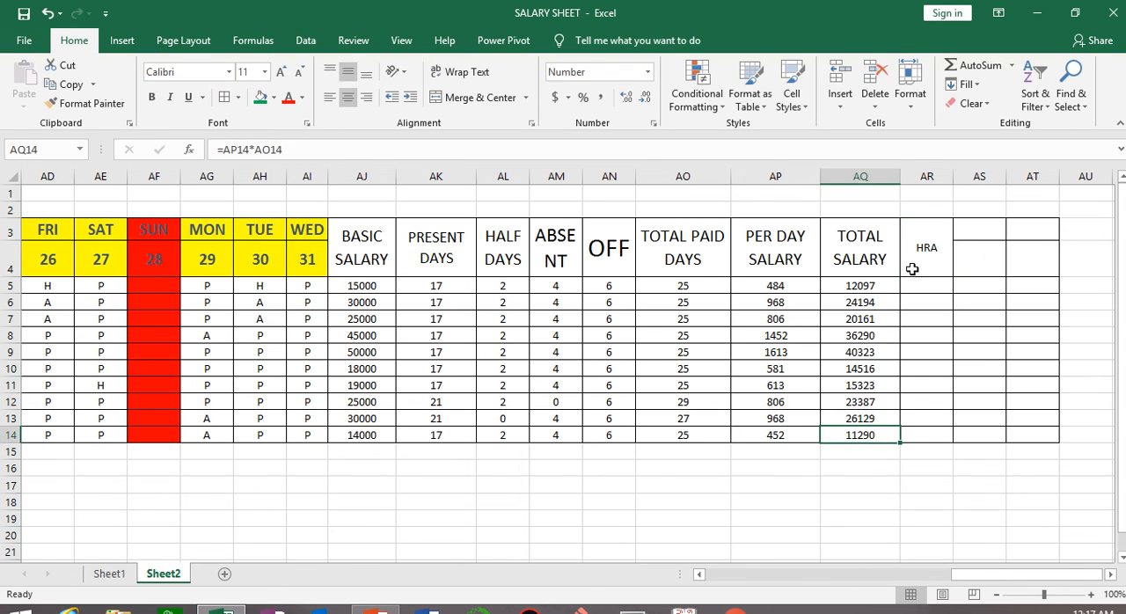
Enlarge the HRA heading's font to size 18.
left_click(911, 269)
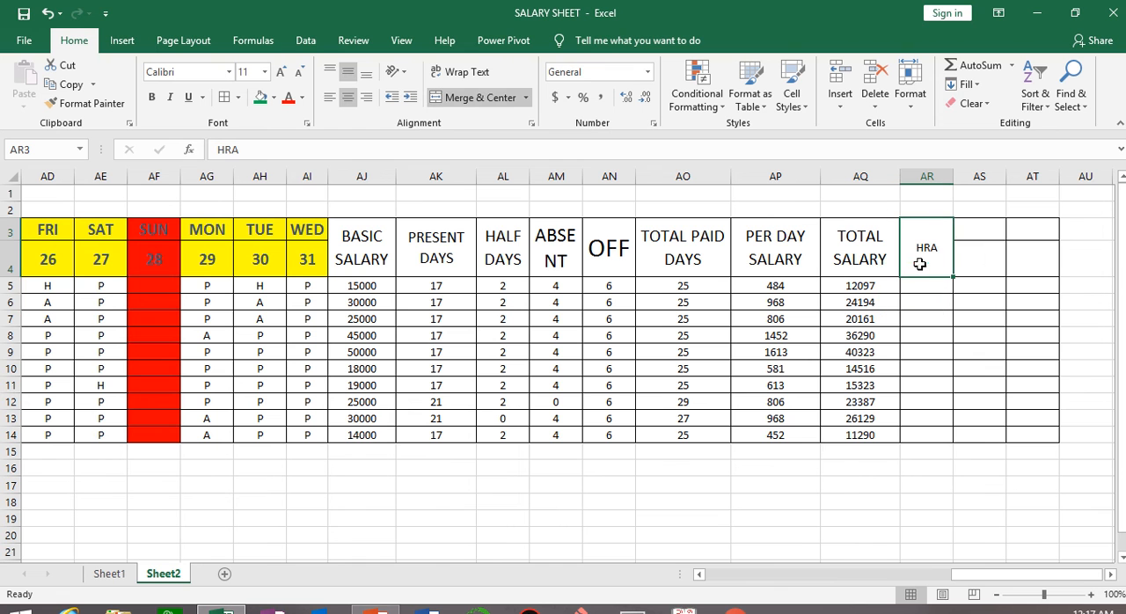
left_click(281, 71)
left_click(281, 71)
left_click(280, 72)
left_click(281, 72)
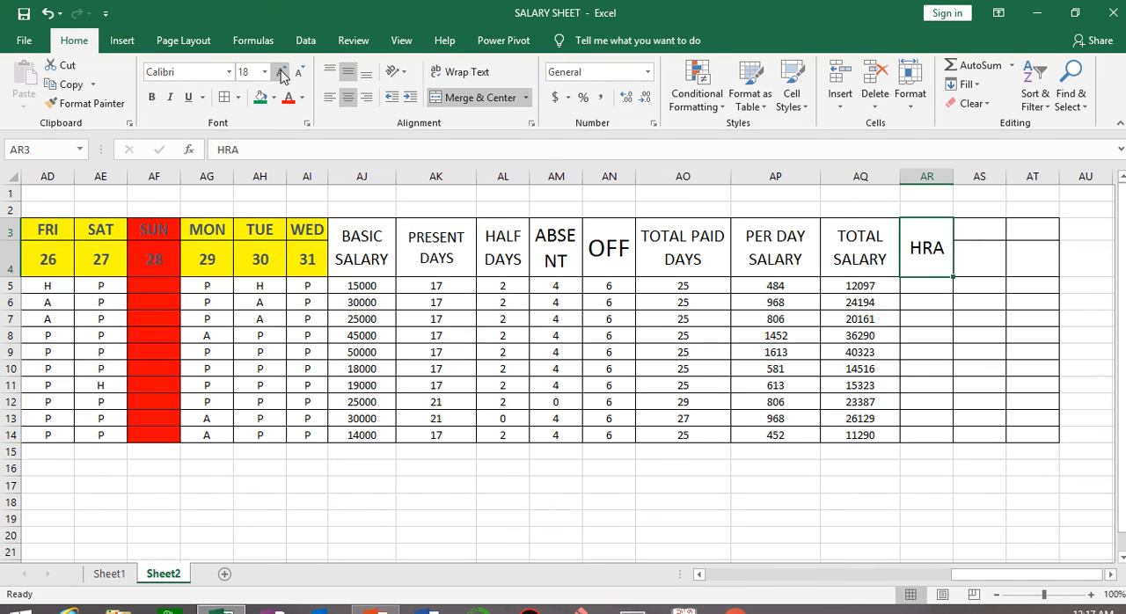
Enter the HRA formula =IF(AJ5>20000,1500,1000) in AR5 and fill it down to AR14.
left_click(926, 289)
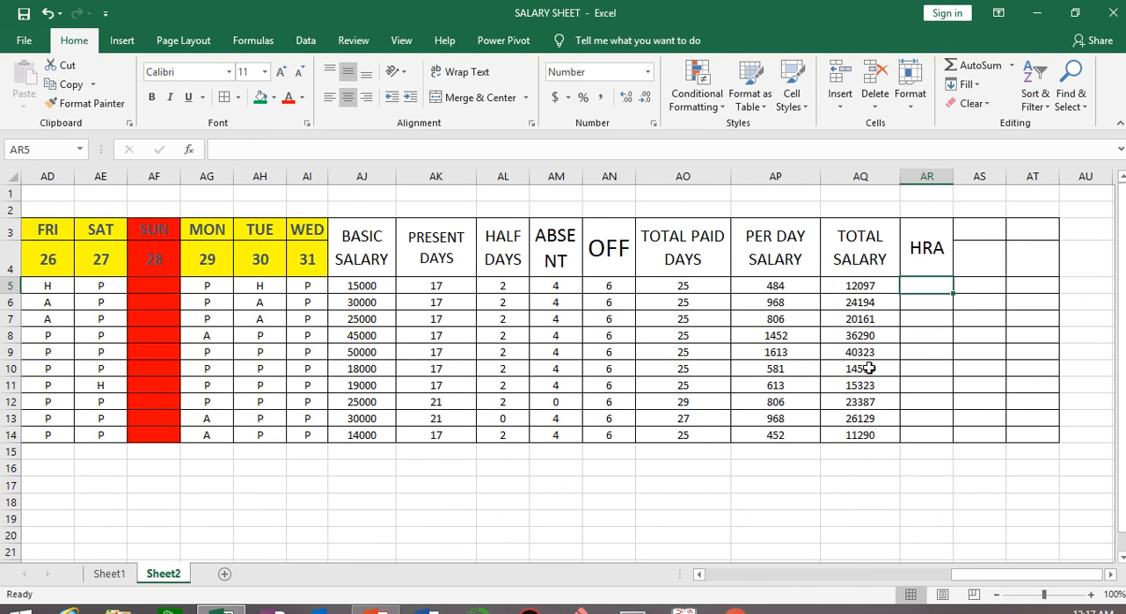
type("=I")
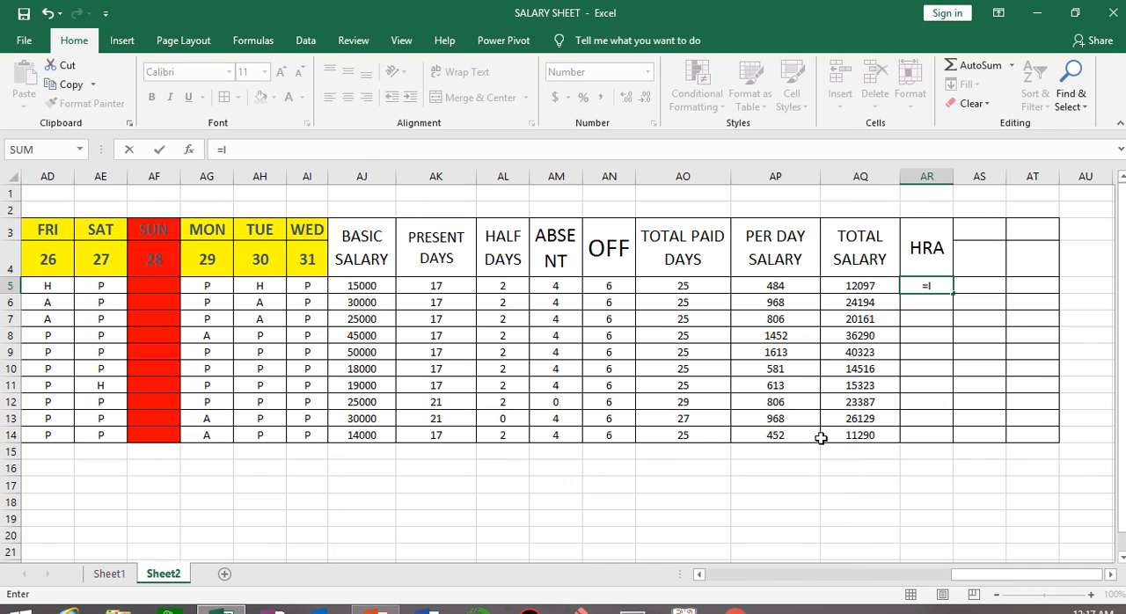
type("F")
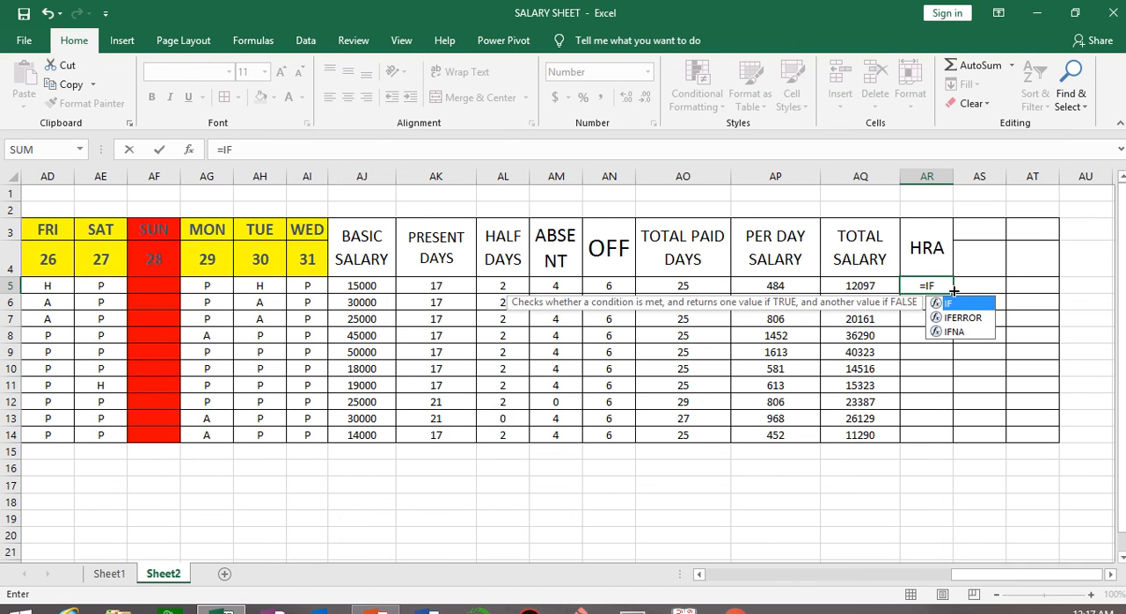
type("(")
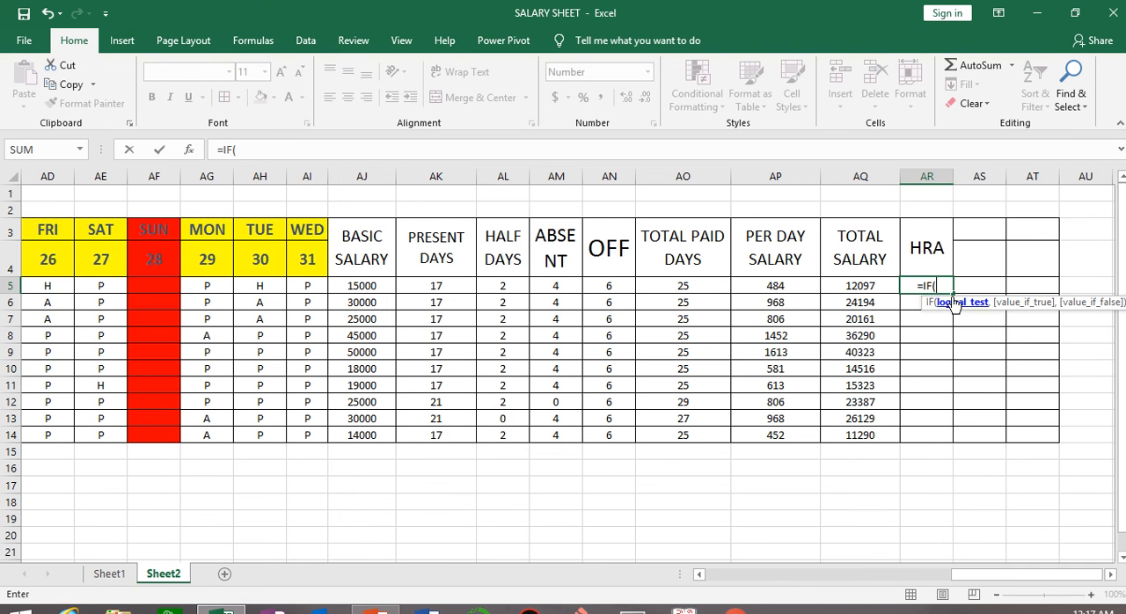
left_click(351, 289)
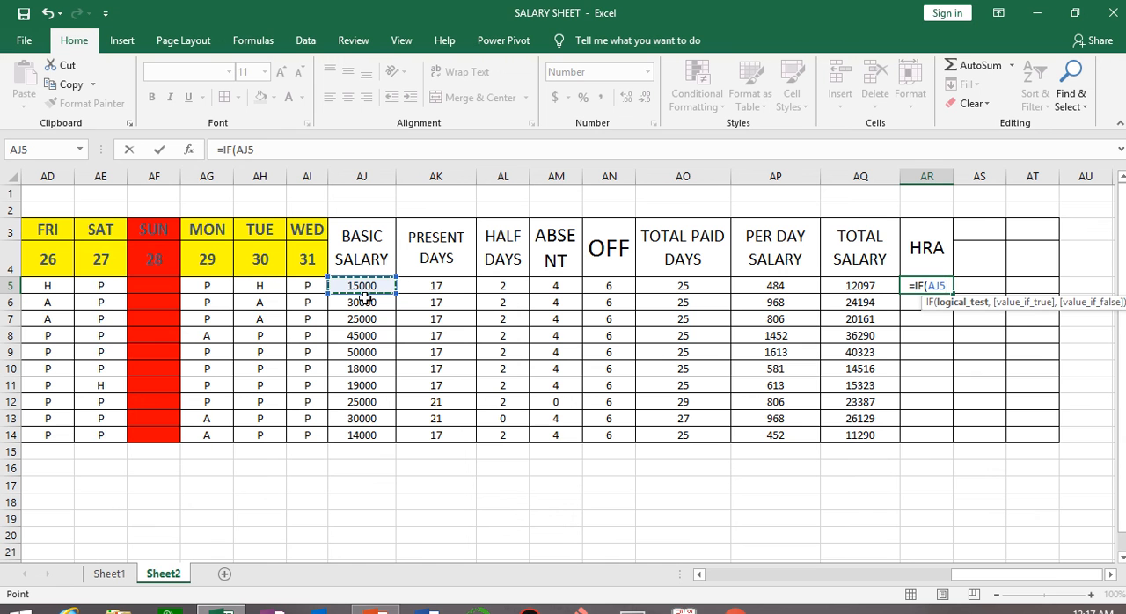
type(">")
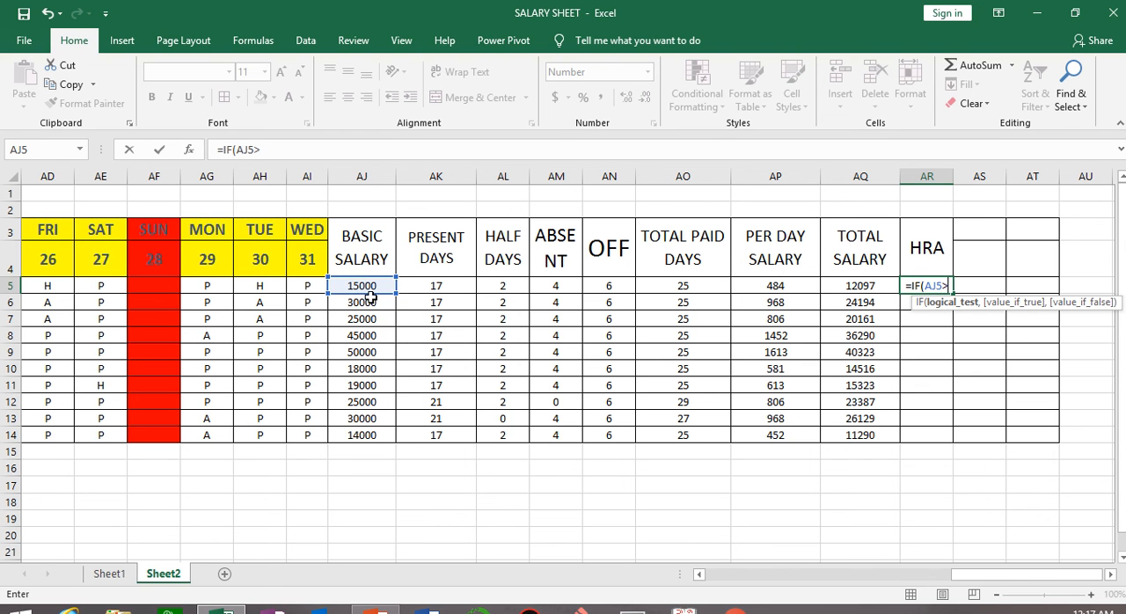
type("20000")
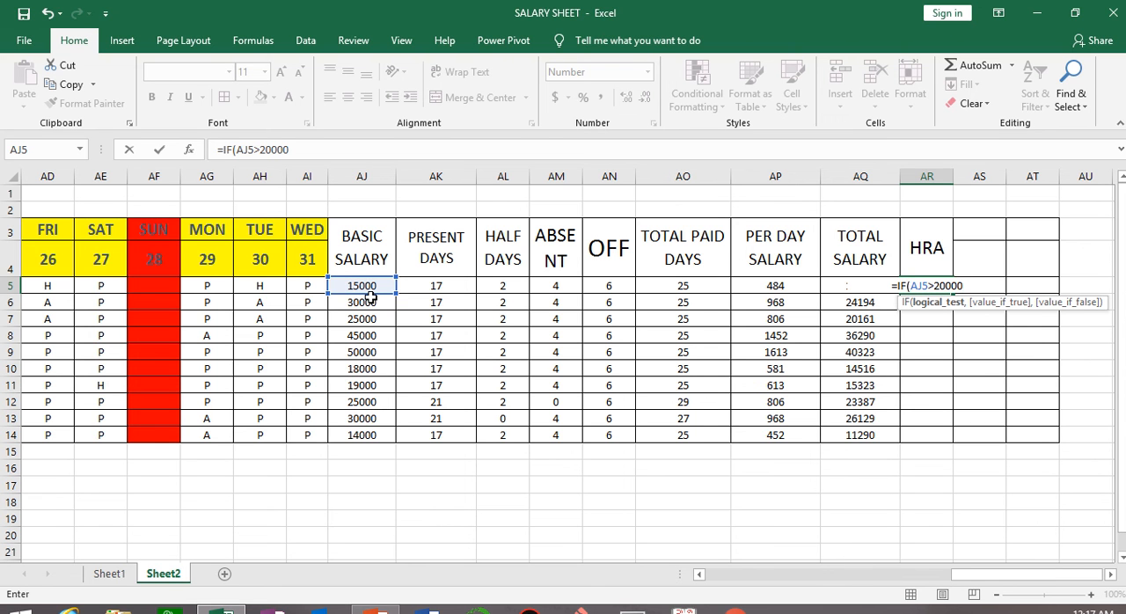
type(",")
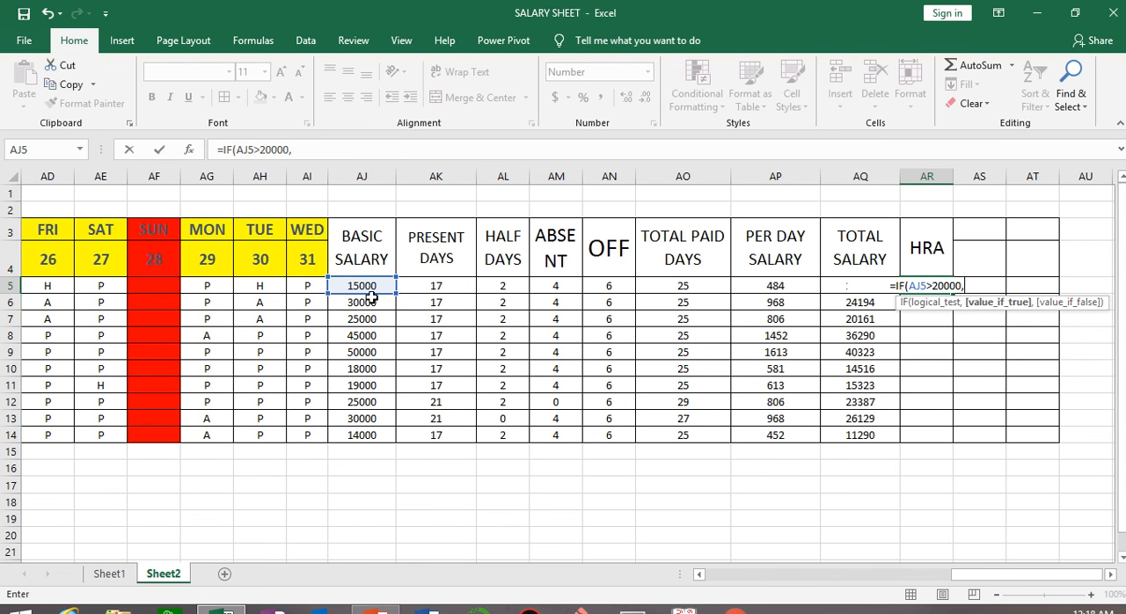
type("1")
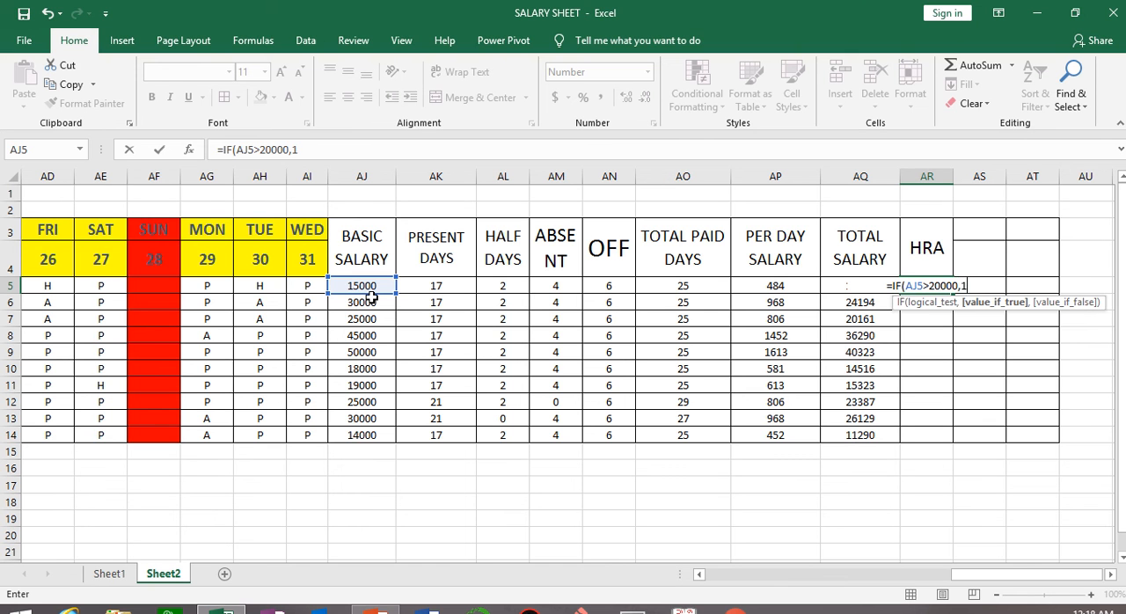
type("500,")
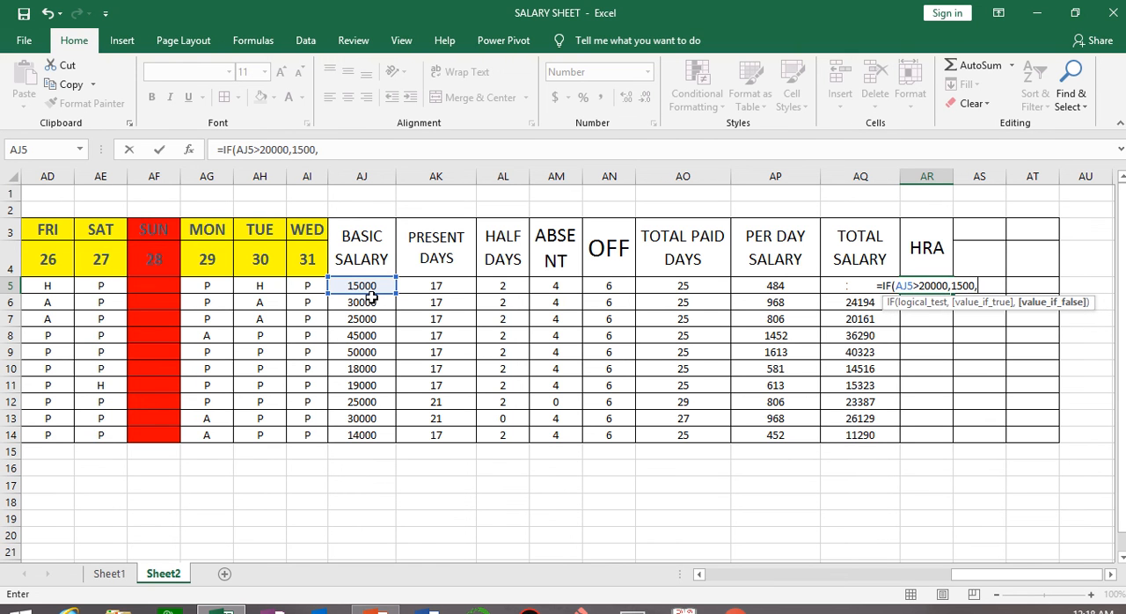
type("1000")
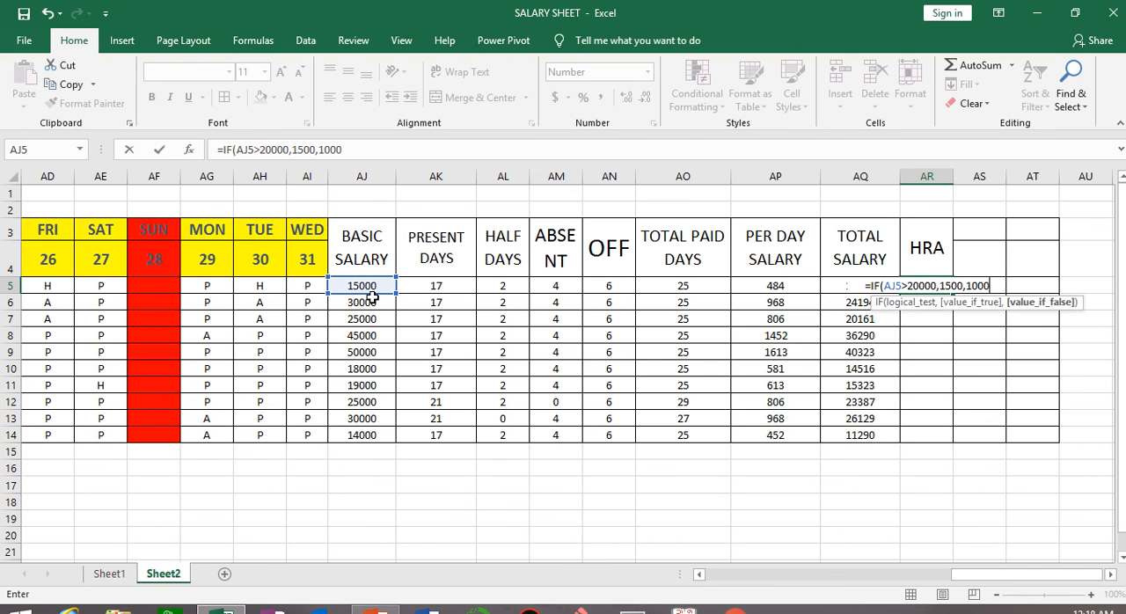
type(")")
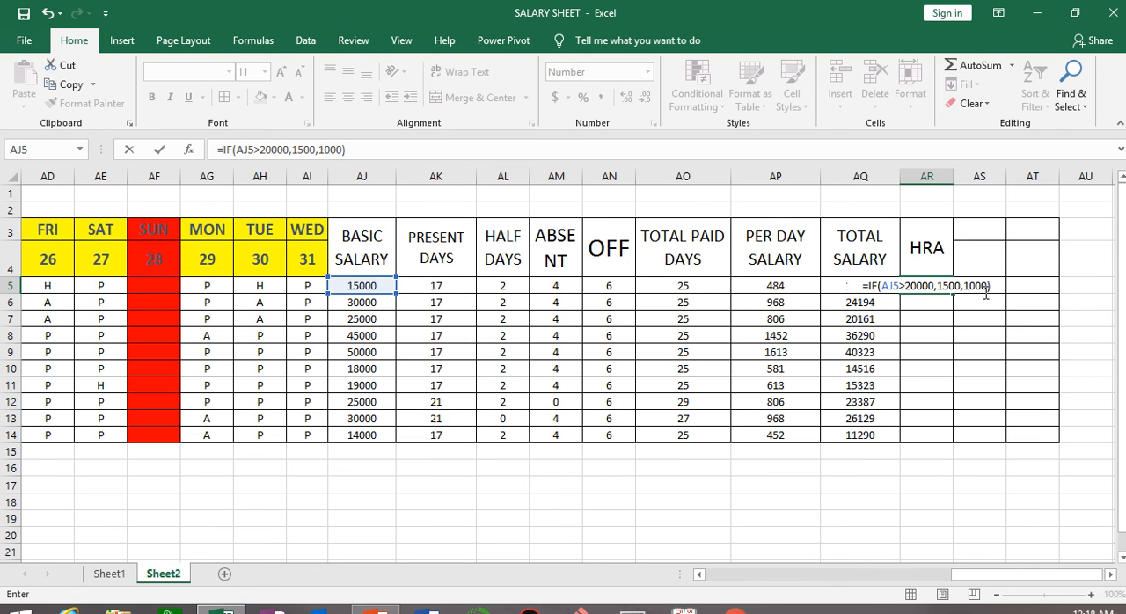
key("ctrl+Return")
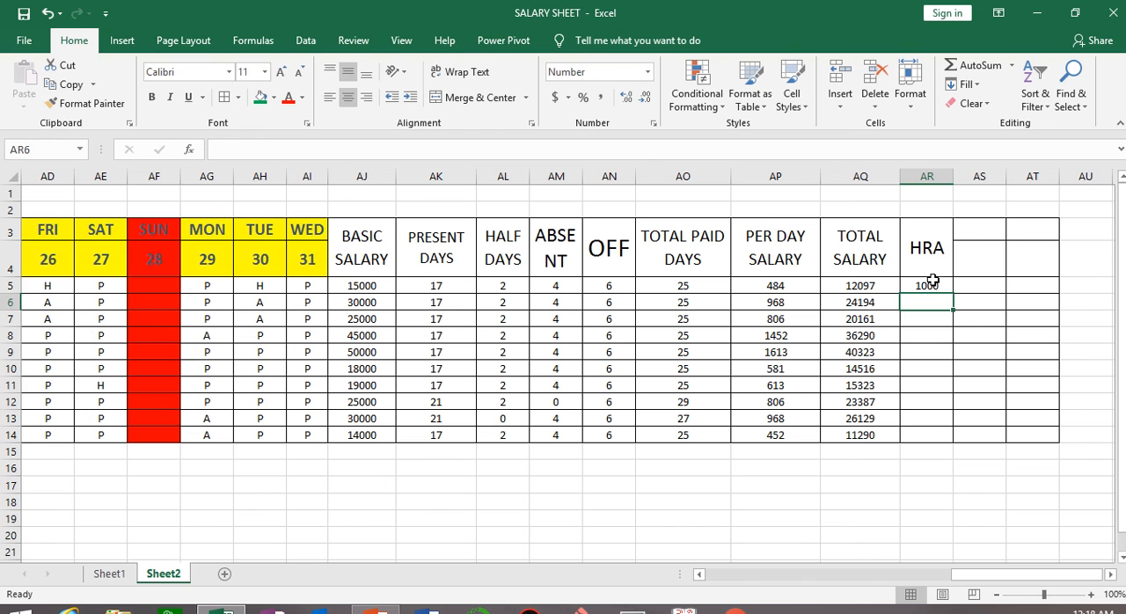
double_click(953, 297)
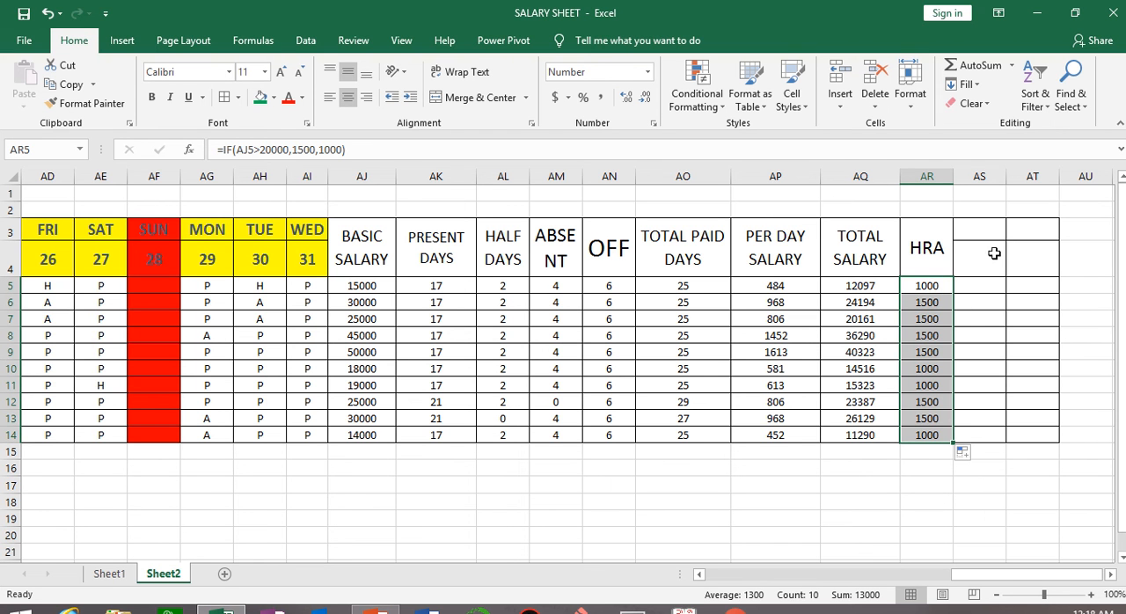
left_click(948, 534)
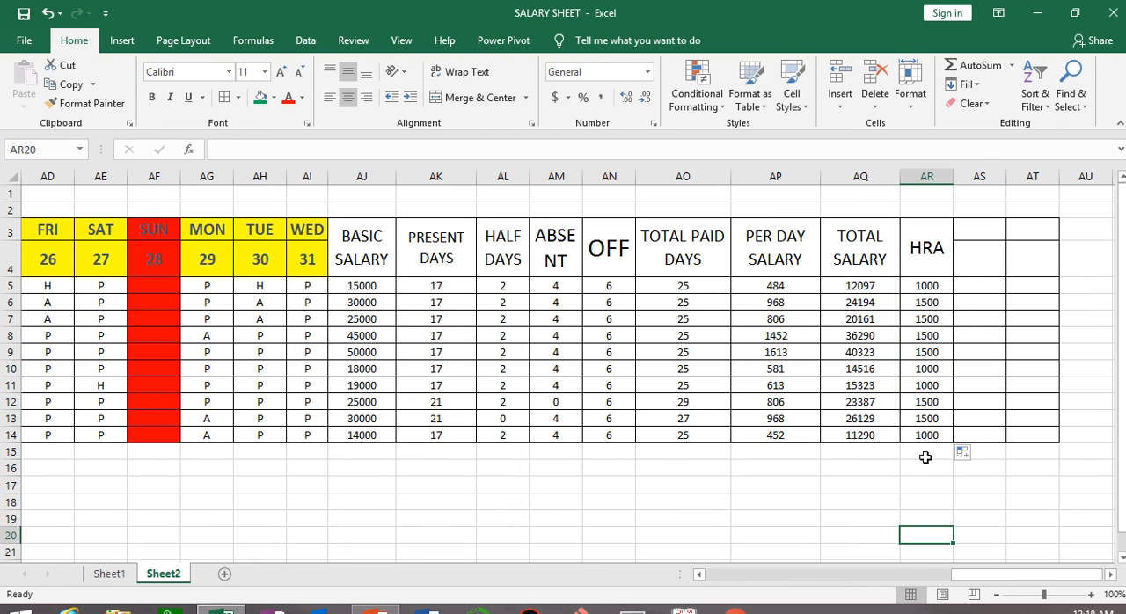
mouse_move(464, 3)
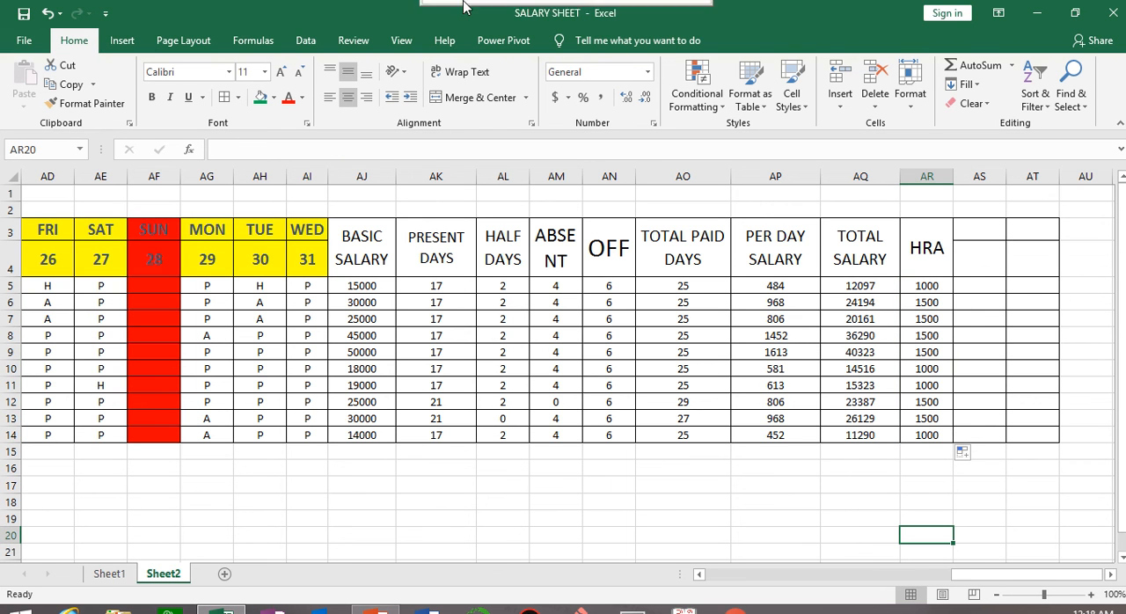
left_click(458, 58)
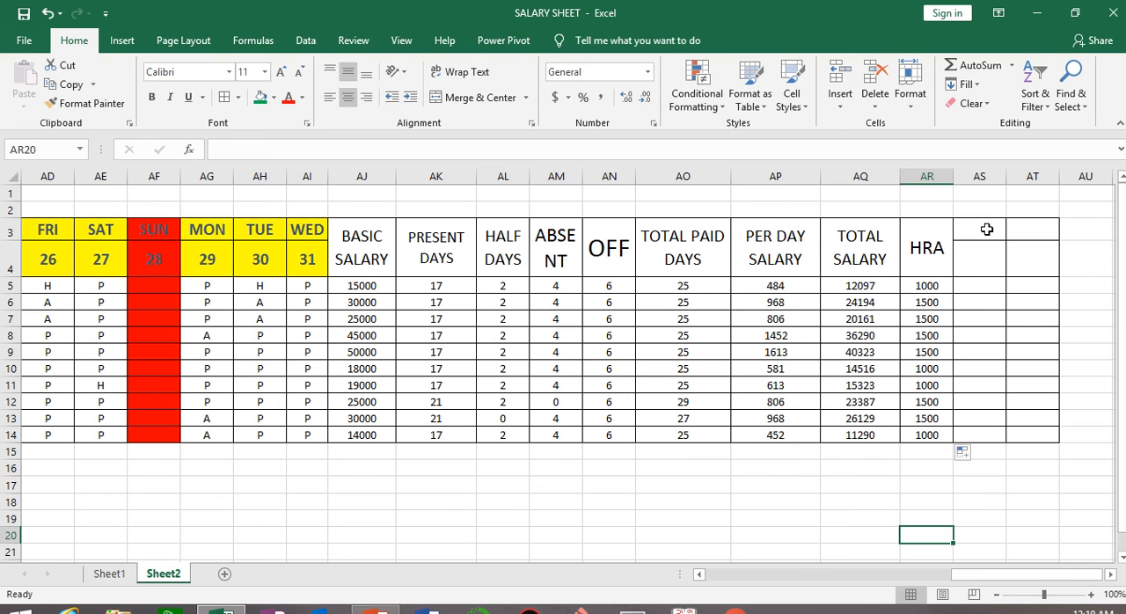
Merge and centre AS3:AS4 and enter the heading GROSS SALARY.
left_click(982, 303)
left_click_drag(983, 226, 982, 272)
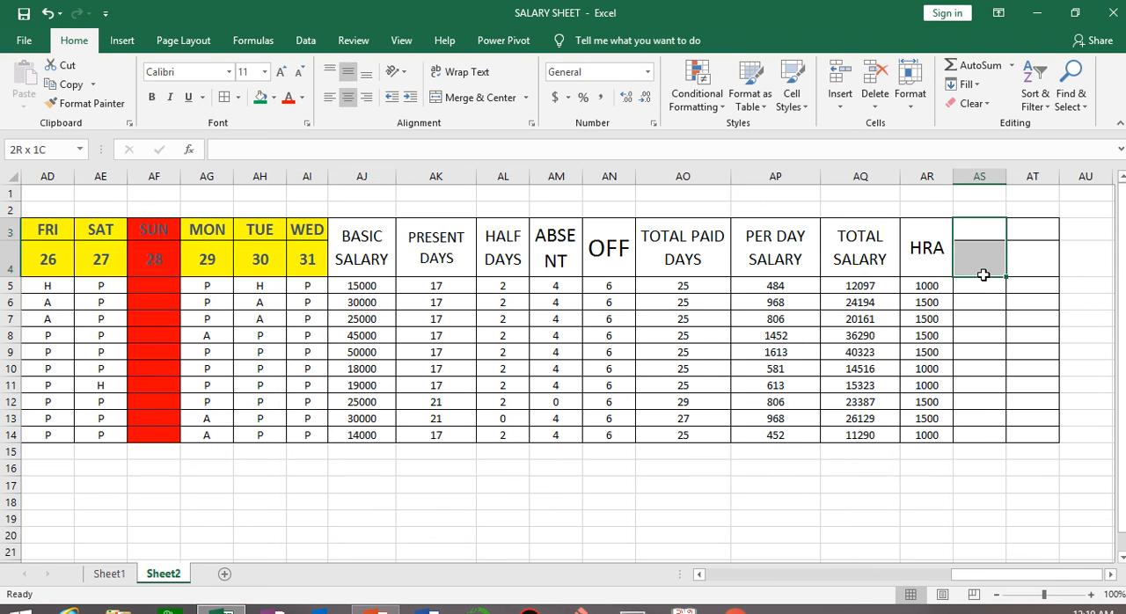
left_click(473, 97)
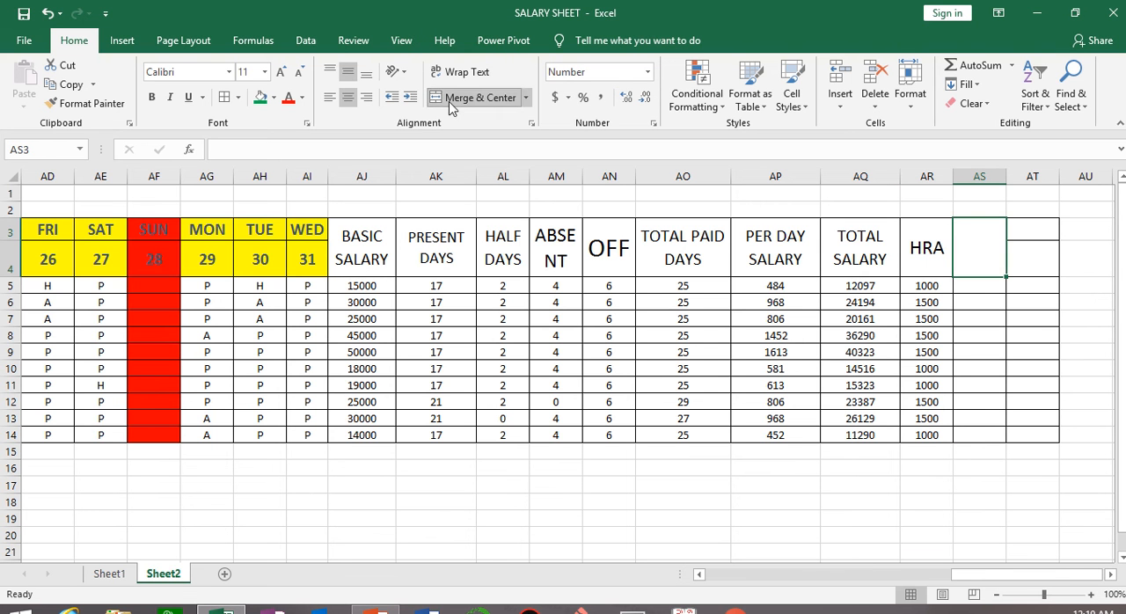
type("GROSS ")
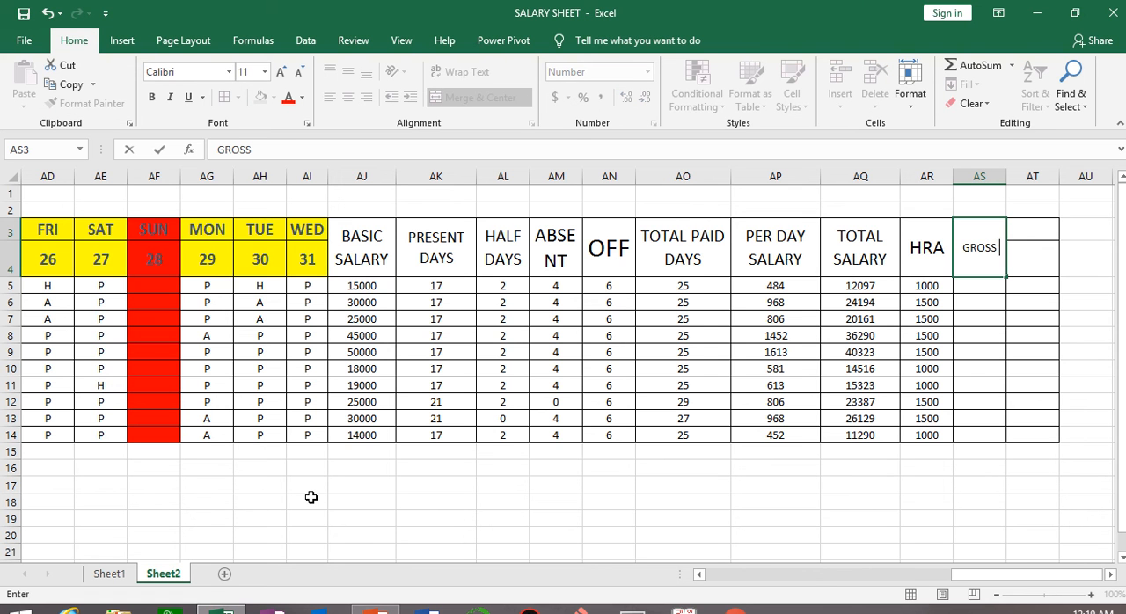
type("SALARY")
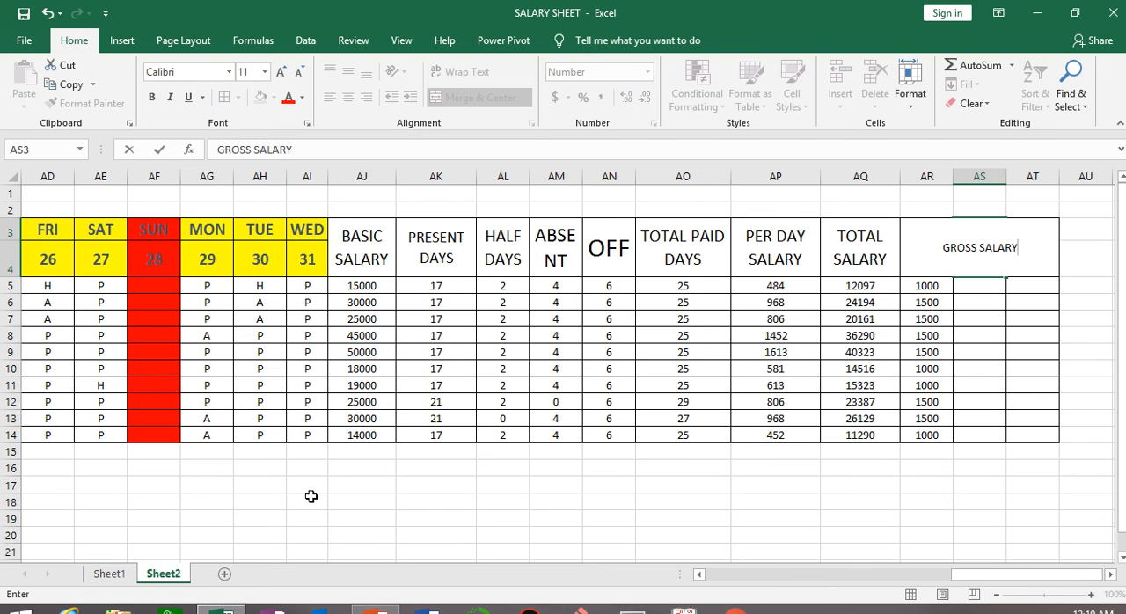
left_click(696, 503)
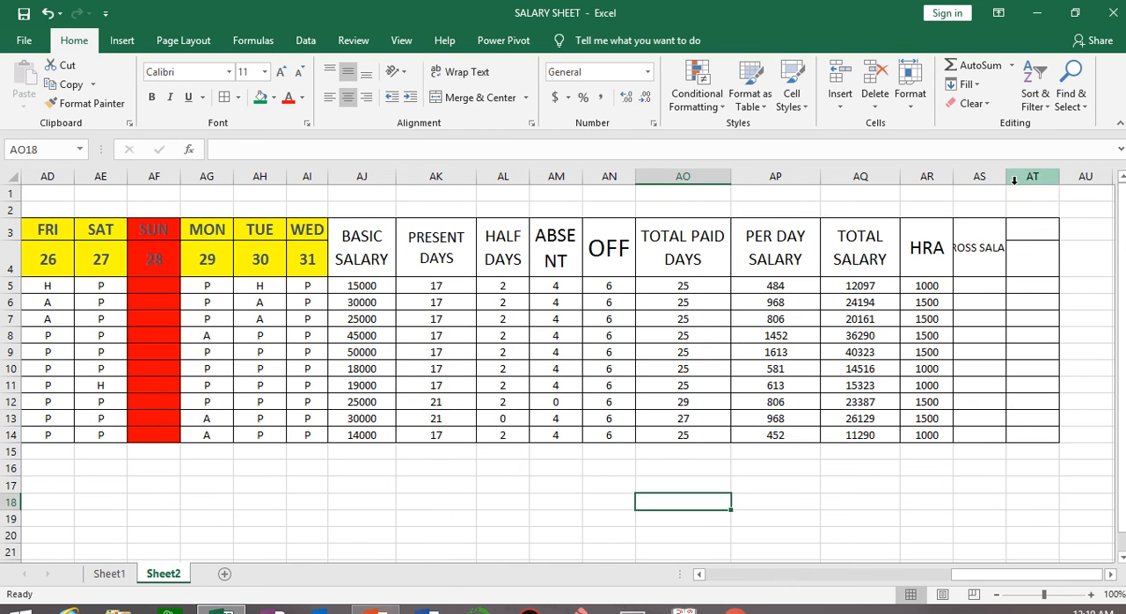
Wrap the GROSS SALARY heading's text within AS3 and enlarge its font to size 14.
left_click(968, 236)
left_click(466, 72)
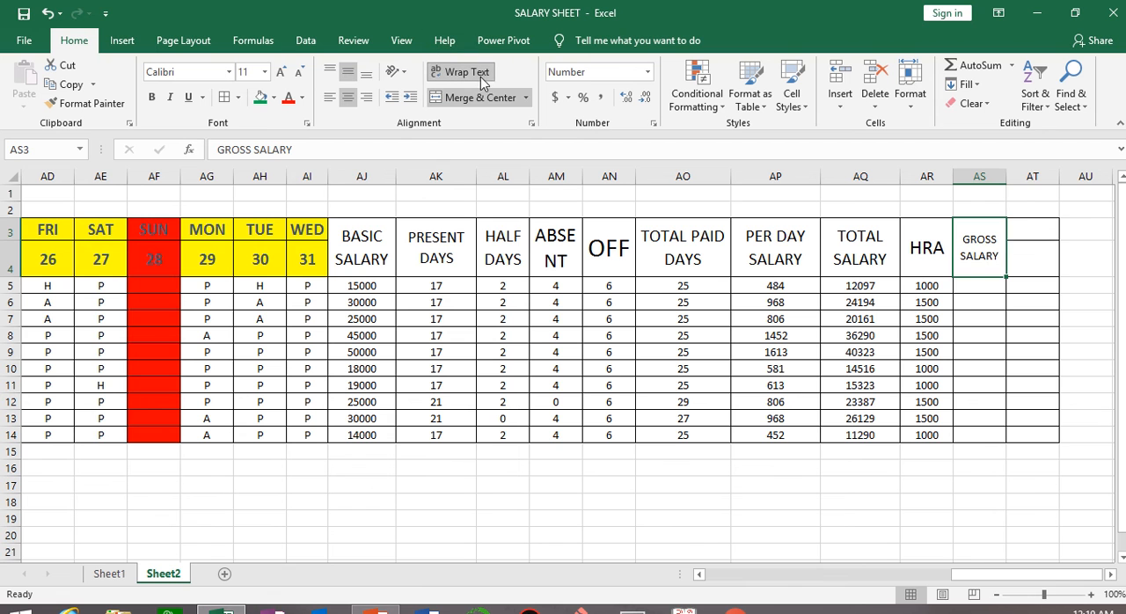
left_click(281, 73)
left_click(281, 73)
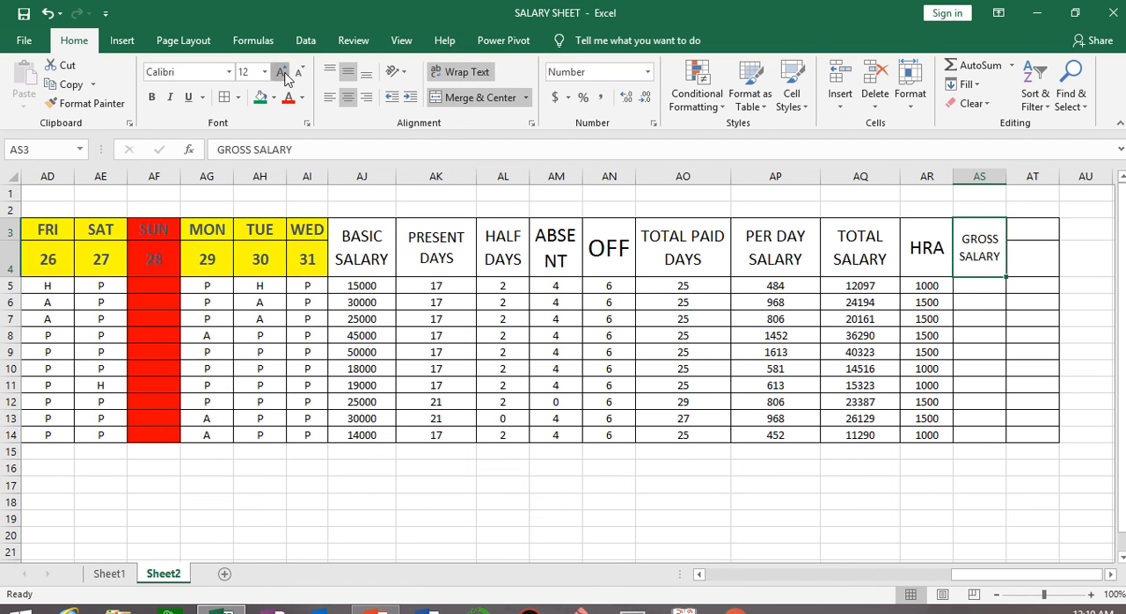
left_click(281, 73)
left_click(299, 73)
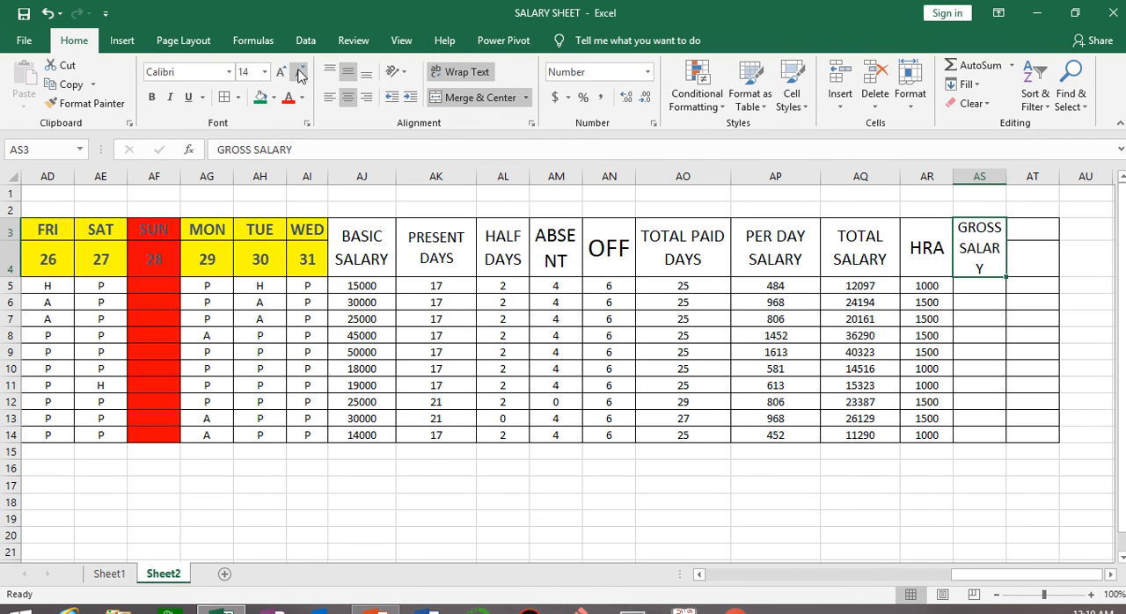
Enter the gross salary formula =AQ5+AR5 in AS5 and fill it down to AS14.
left_click(974, 282)
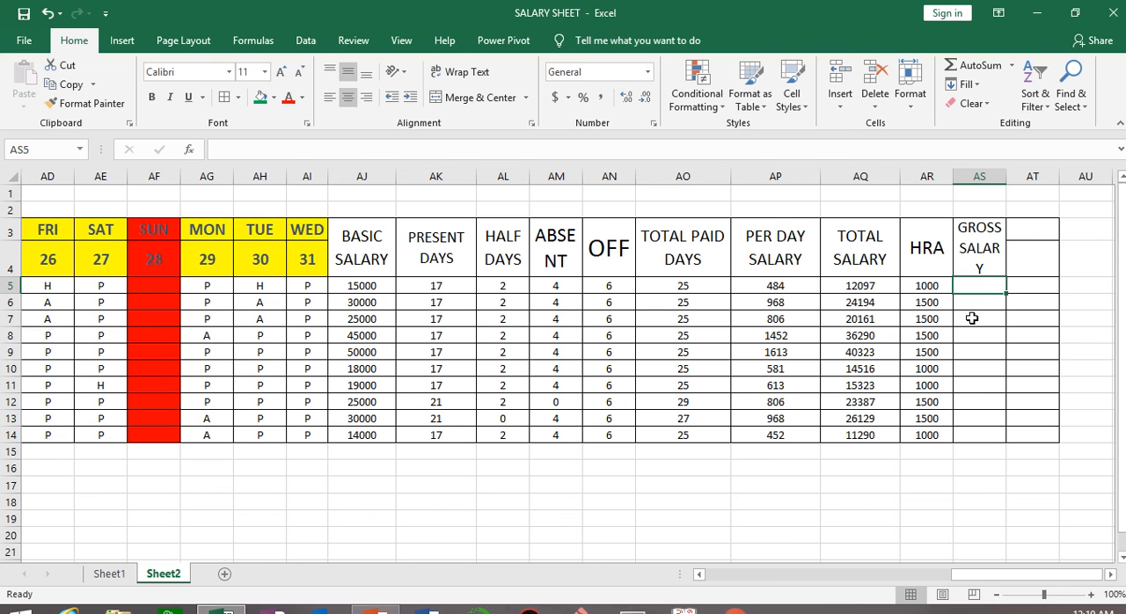
type("=")
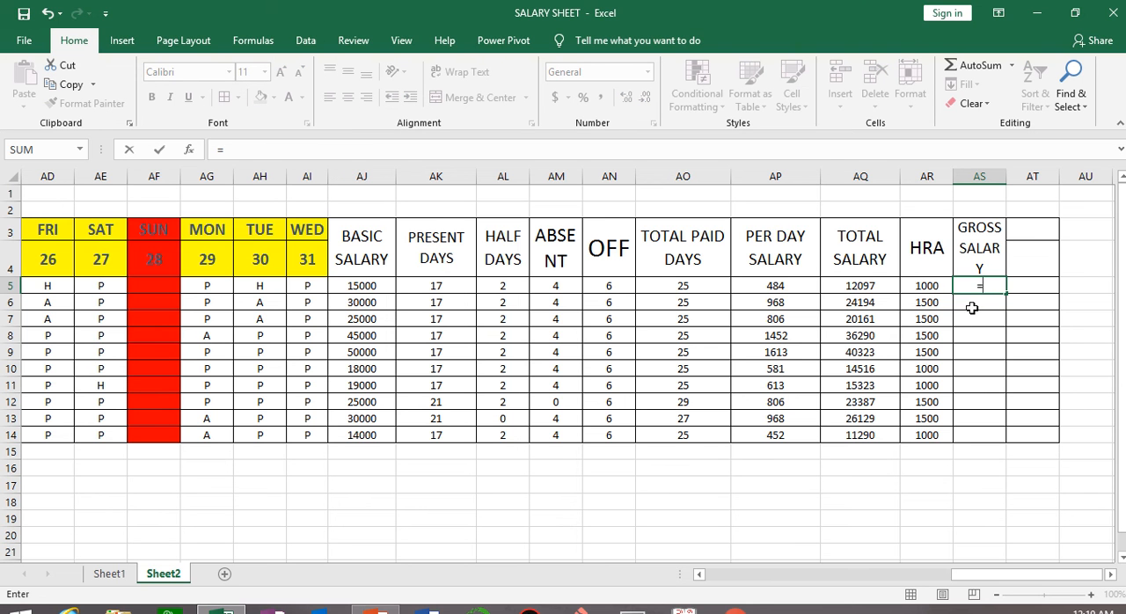
left_click(859, 283)
type("+")
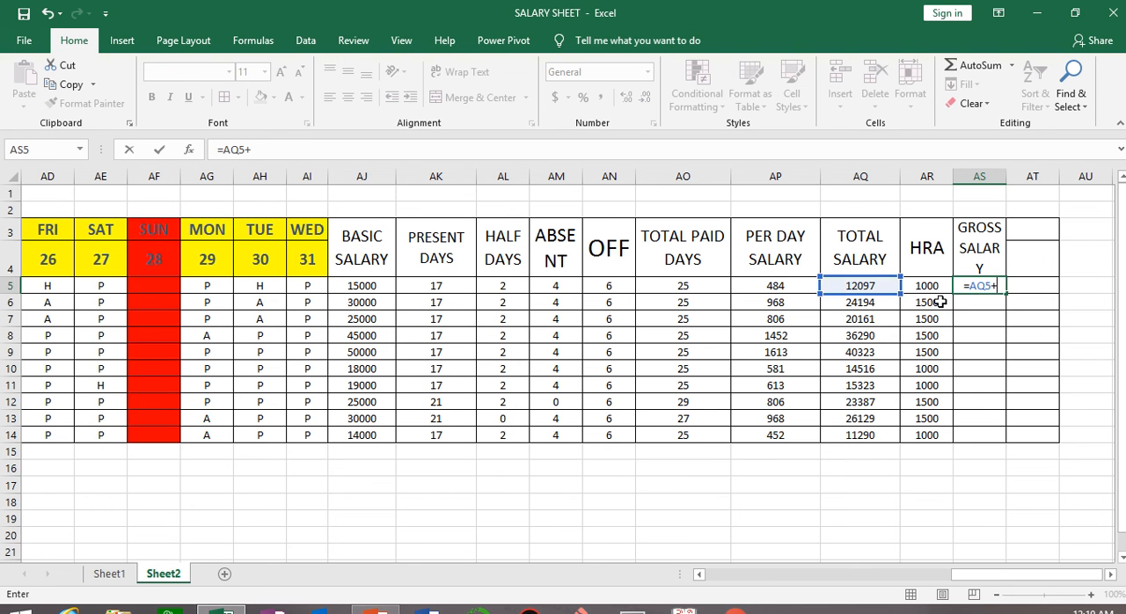
left_click(932, 285)
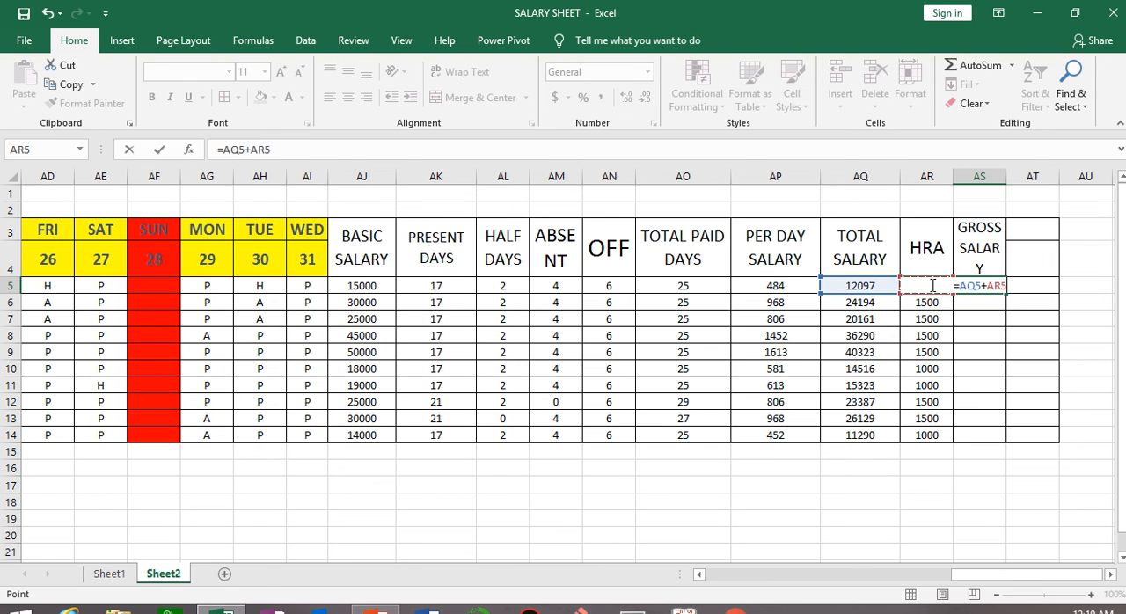
key("Return")
left_click(990, 287)
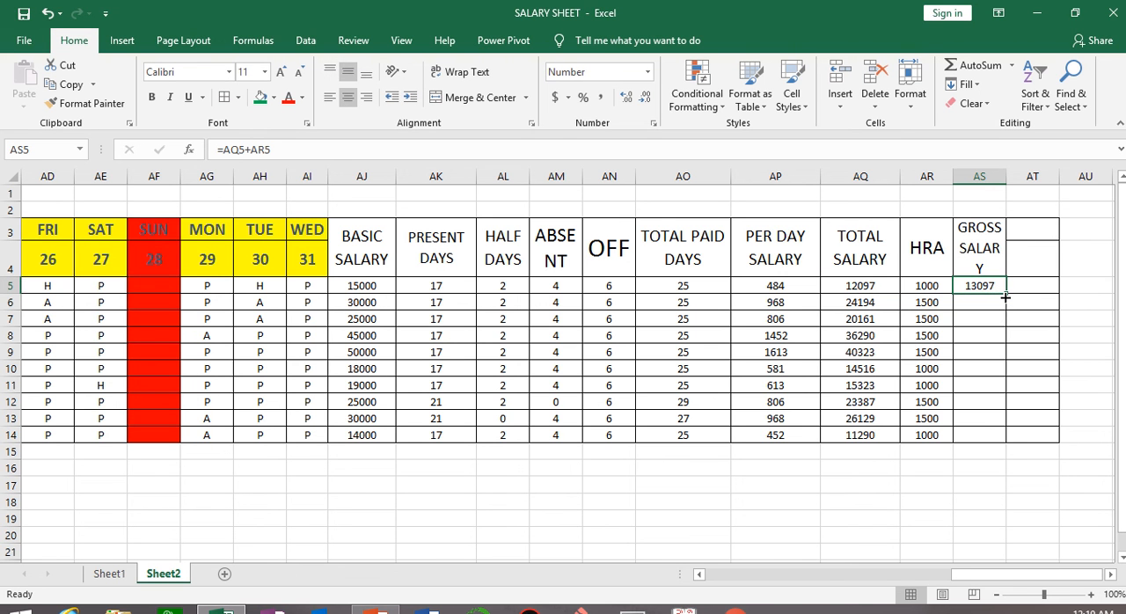
double_click(1005, 295)
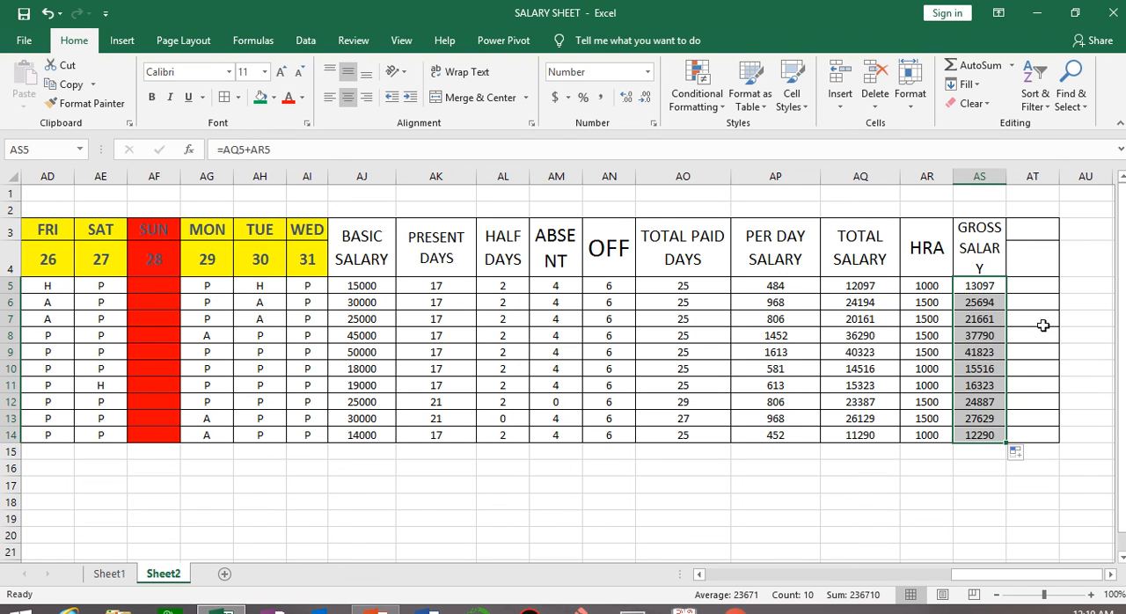
Copy the bordered cell formatting of AT3:AT14 onto AU3:AU14 with Format Painter.
left_click(1111, 574)
left_click(1111, 574)
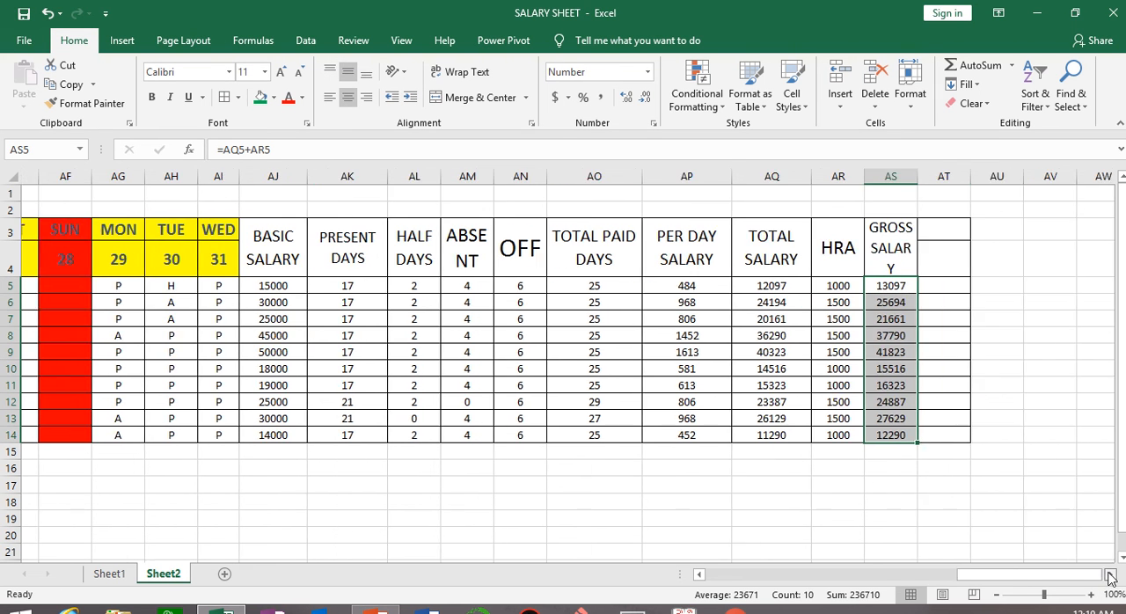
left_click_drag(930, 232, 971, 434)
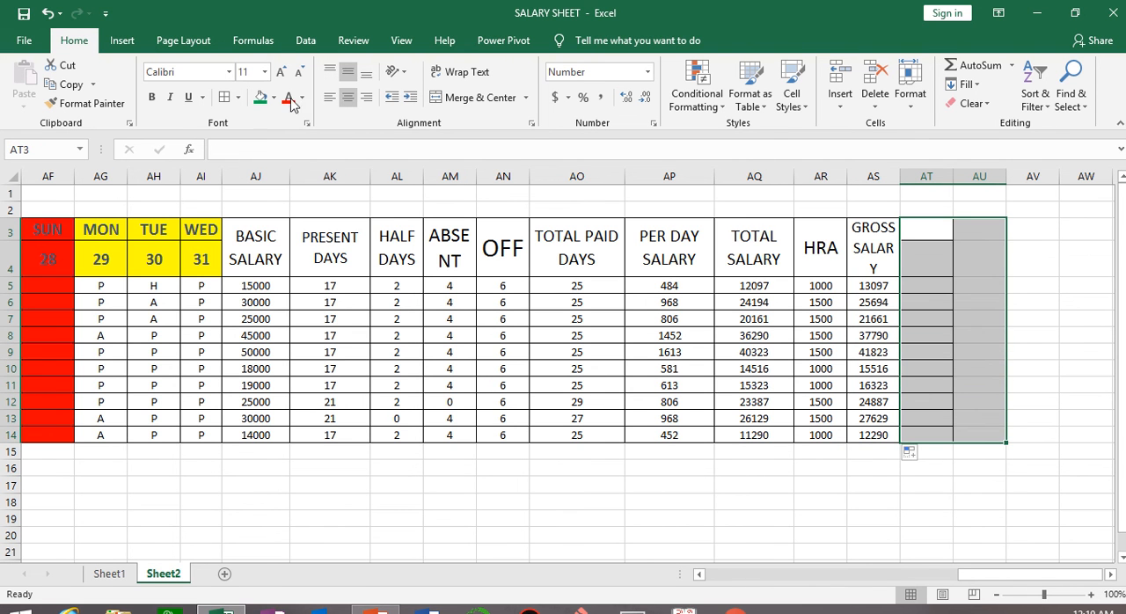
left_click(938, 226)
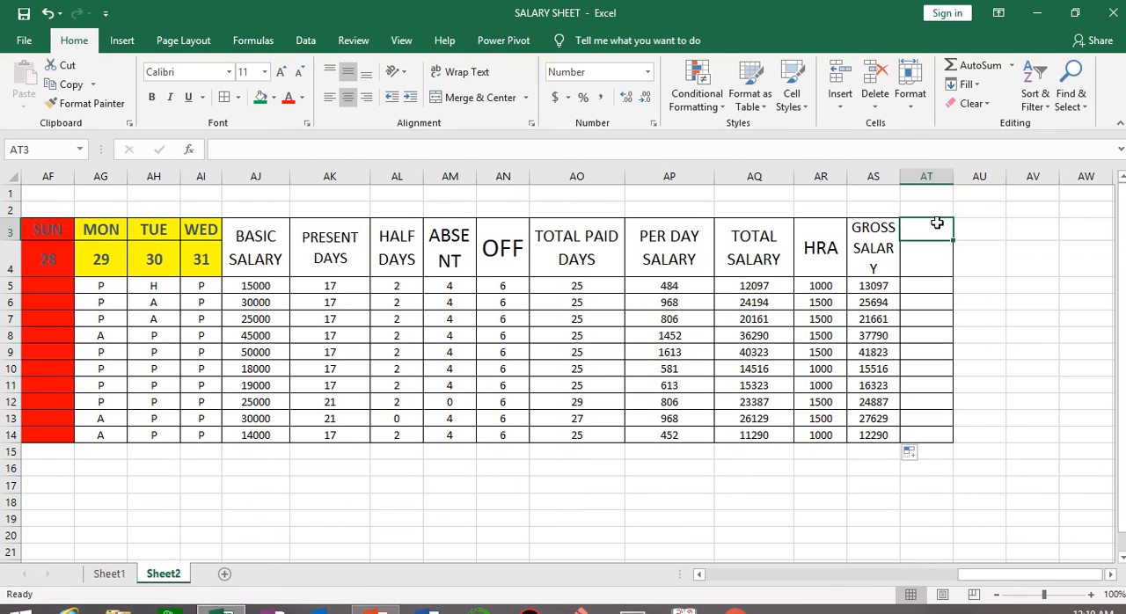
left_click_drag(937, 223, 932, 434)
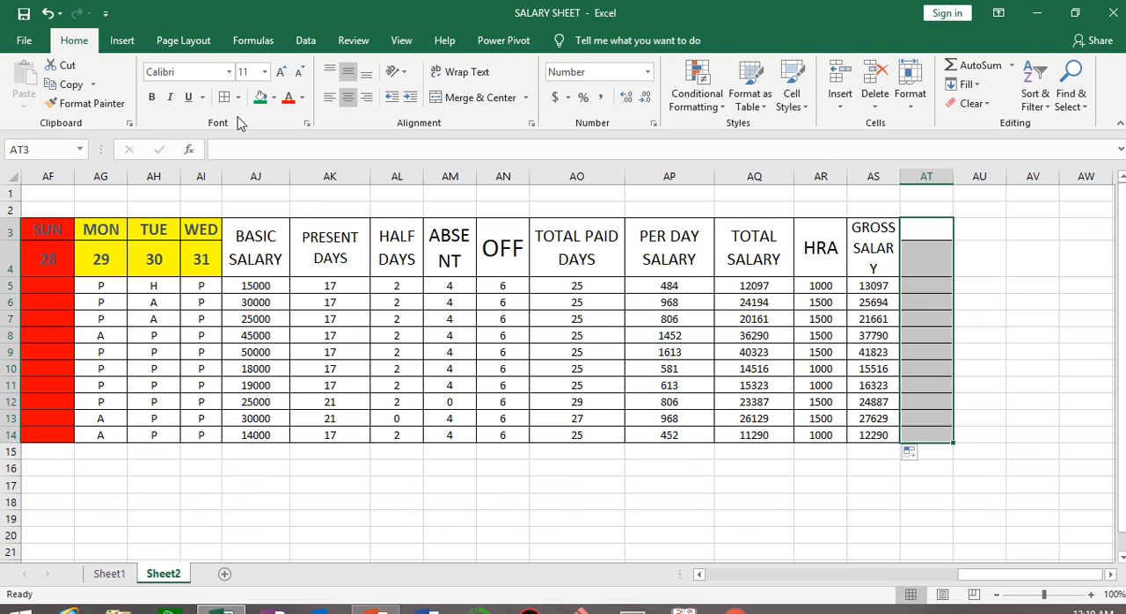
left_click(103, 109)
left_click_drag(995, 220, 987, 435)
left_click(804, 490)
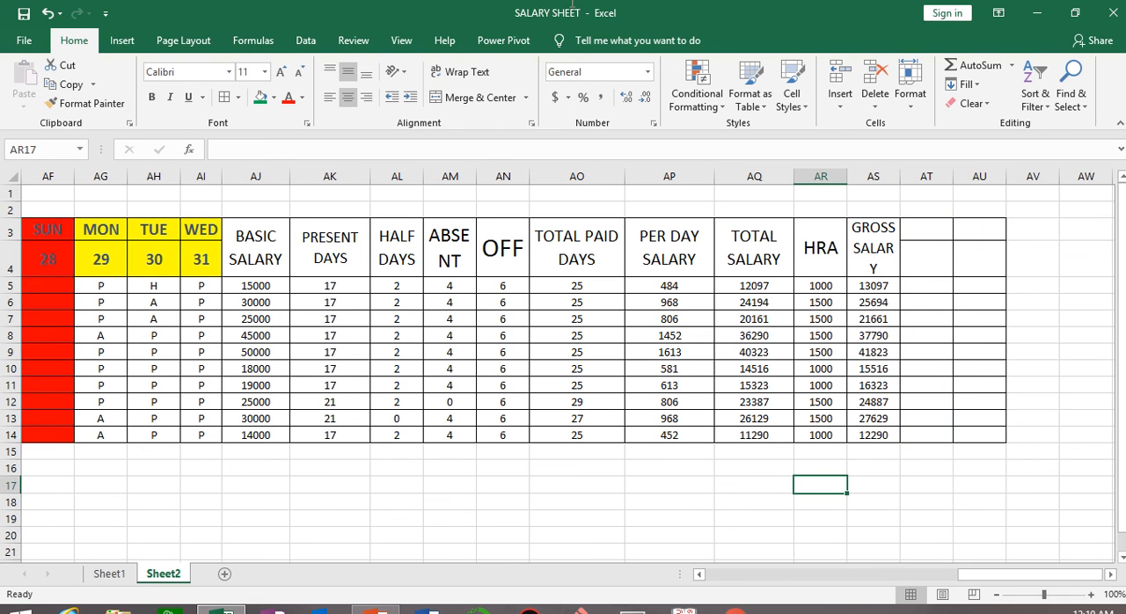
mouse_move(358, 6)
left_click(454, 44)
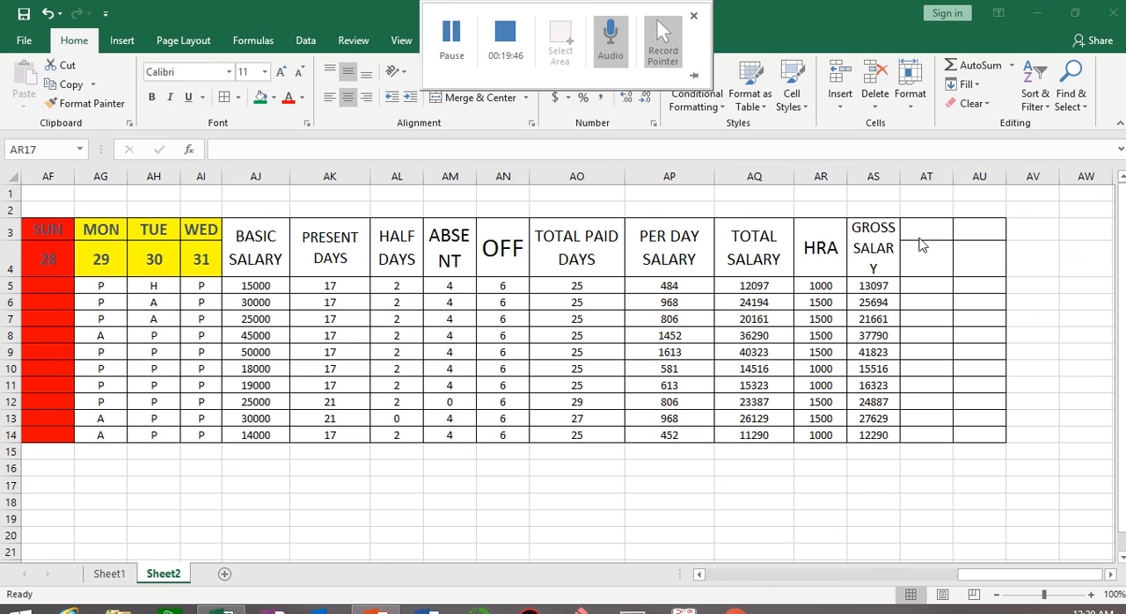
Merge and centre AT3:AT4 and enter the heading ESI 1.75%.
left_click_drag(923, 231, 926, 272)
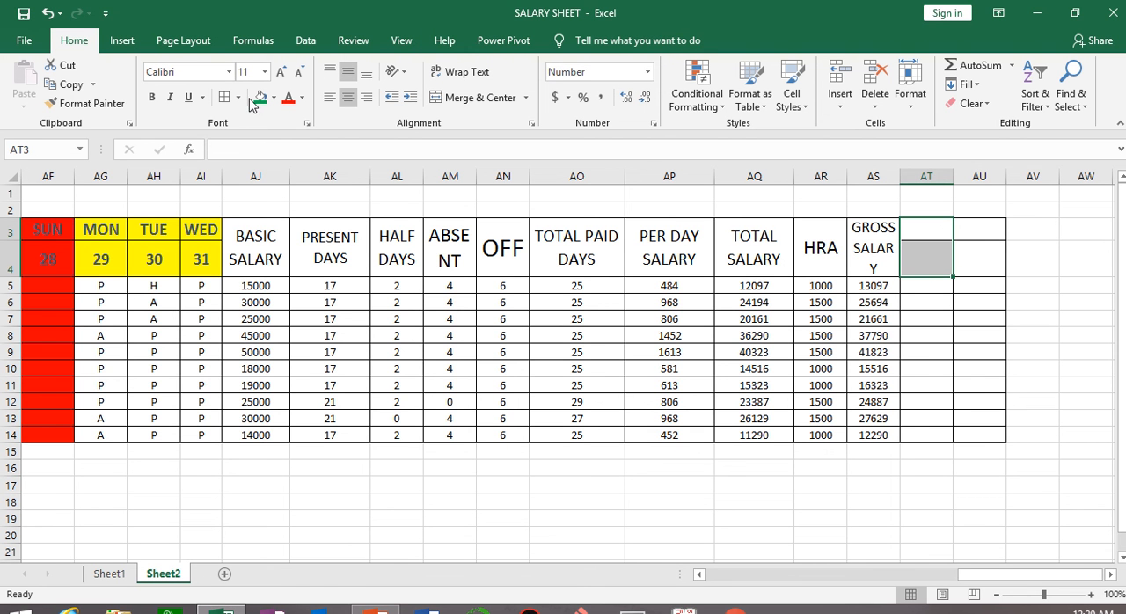
left_click(460, 100)
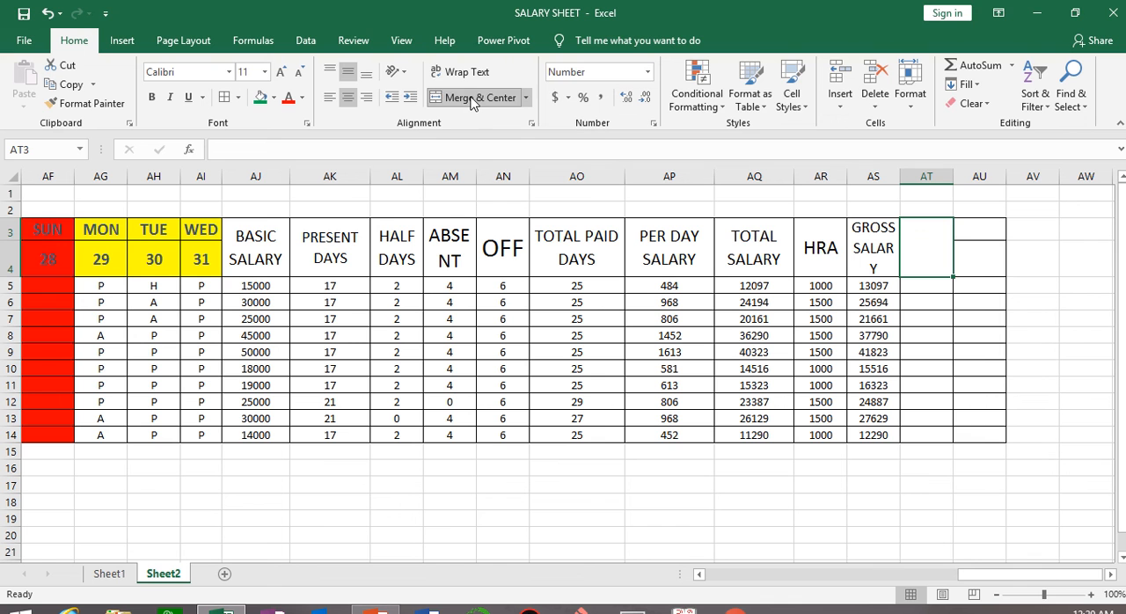
type("ESI 1.")
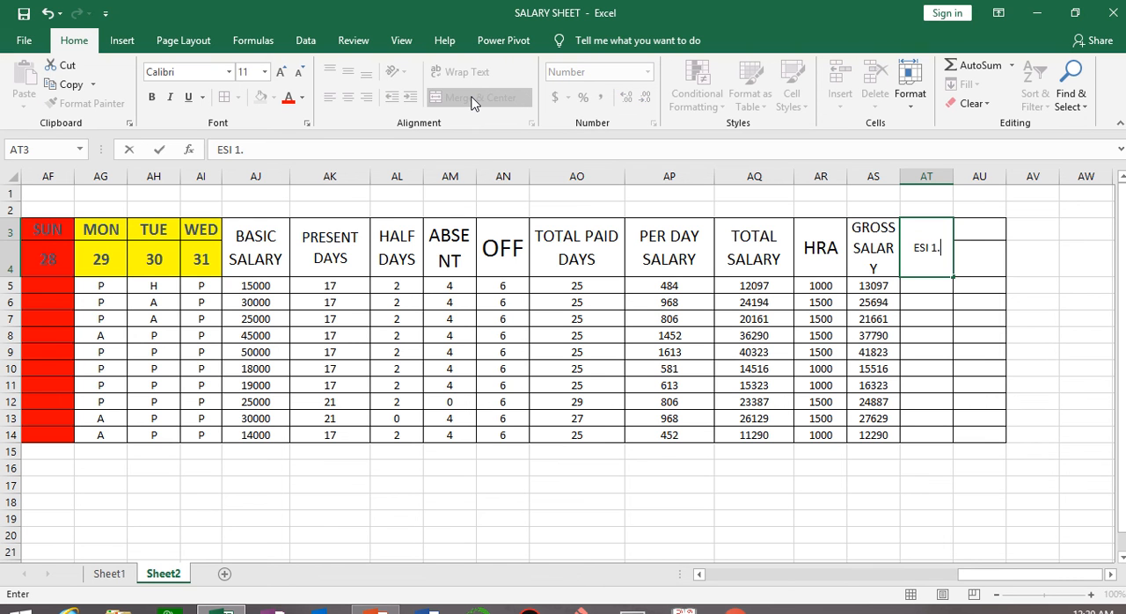
type("75%")
key("Return")
Wrap the ESI 1.75% heading's text within AT3 and enlarge its font to size 16.
left_click(921, 241)
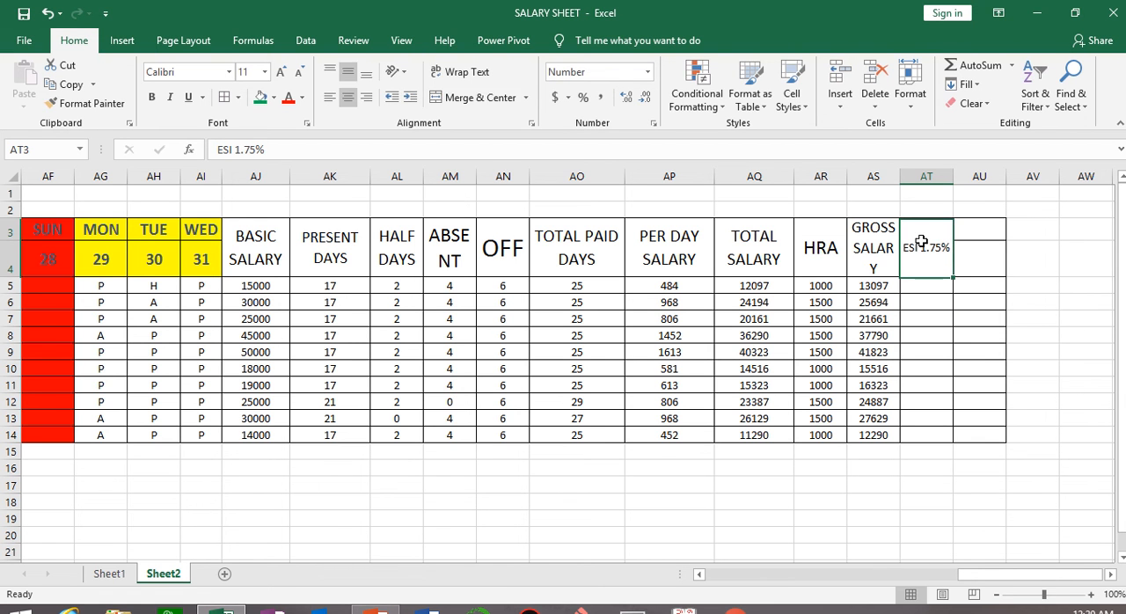
left_click(482, 72)
left_click(281, 71)
left_click(281, 72)
left_click(281, 71)
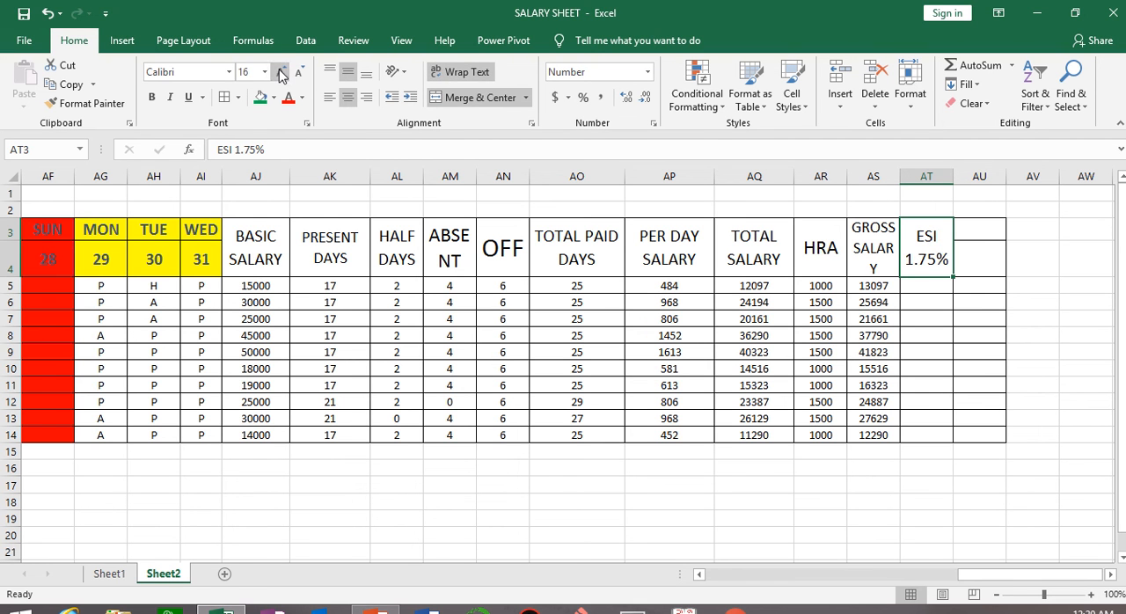
Enter the ESI formula =AS5*1.75% in AT5 and fill it down to AT14.
left_click(925, 283)
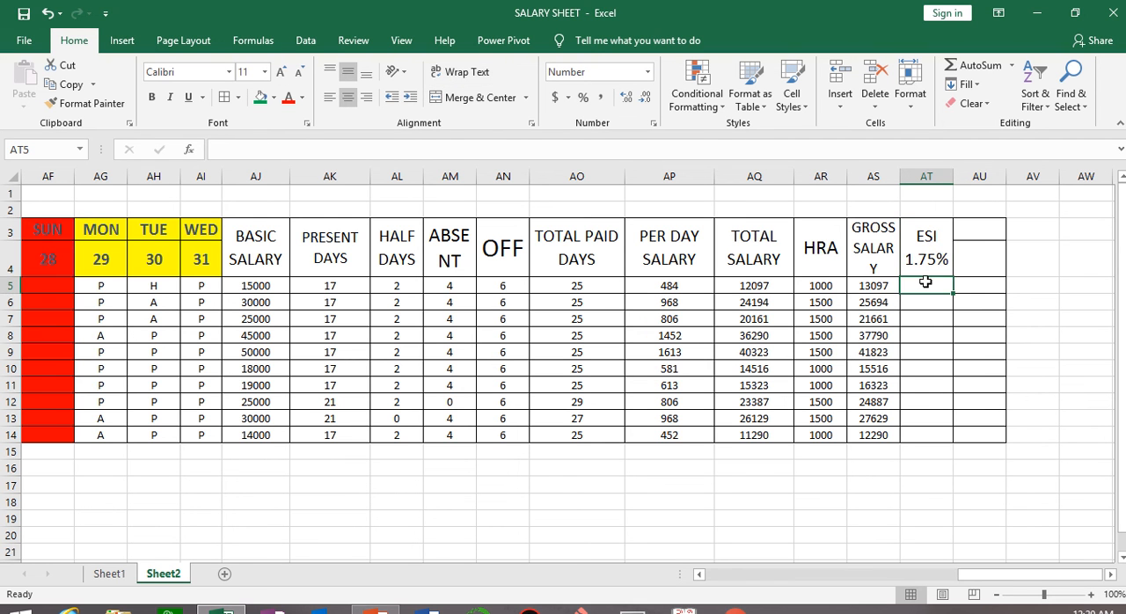
type("=")
left_click(870, 287)
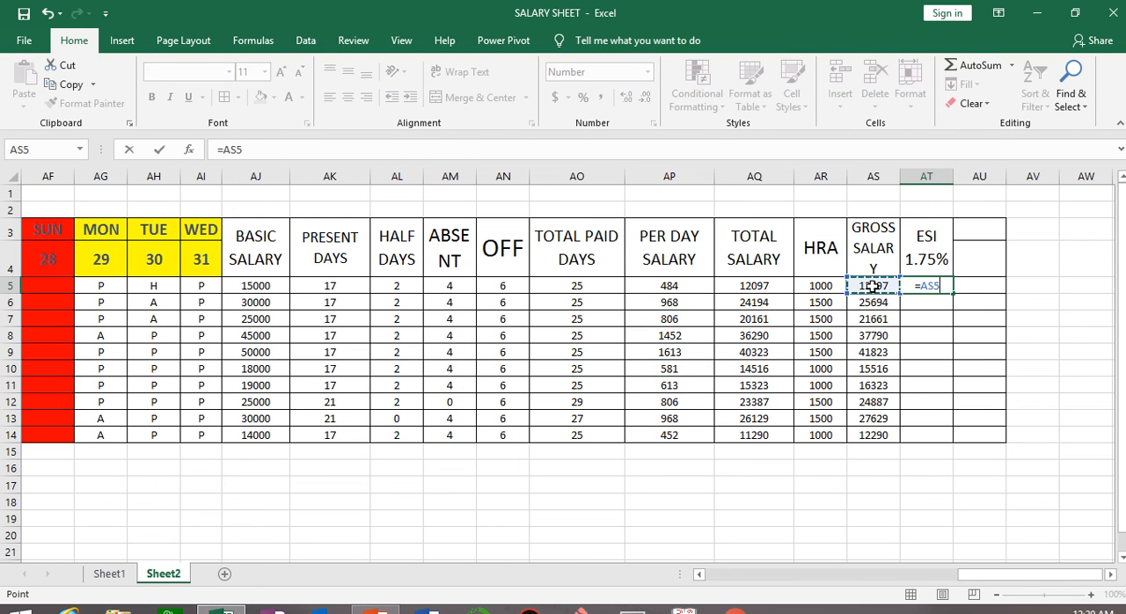
type("*1")
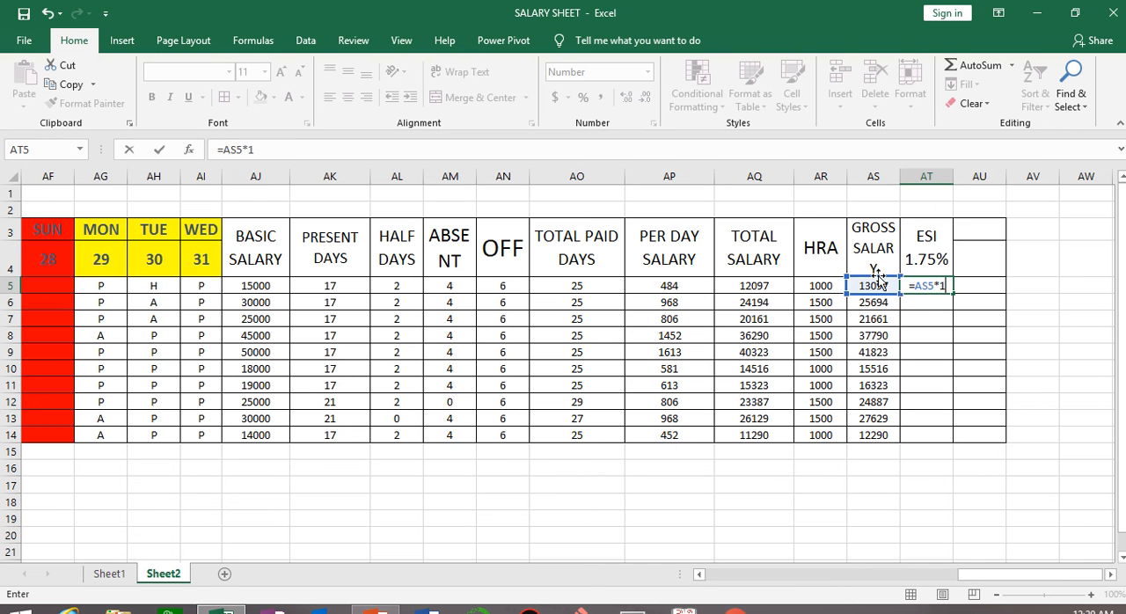
type(".75")
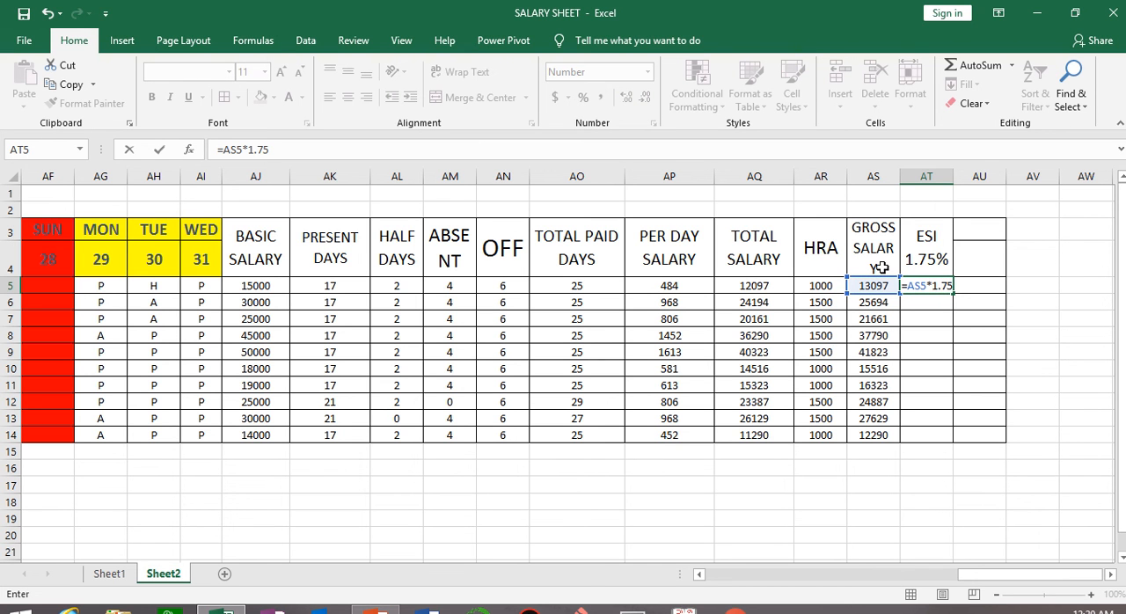
type("%")
key("ctrl+Return")
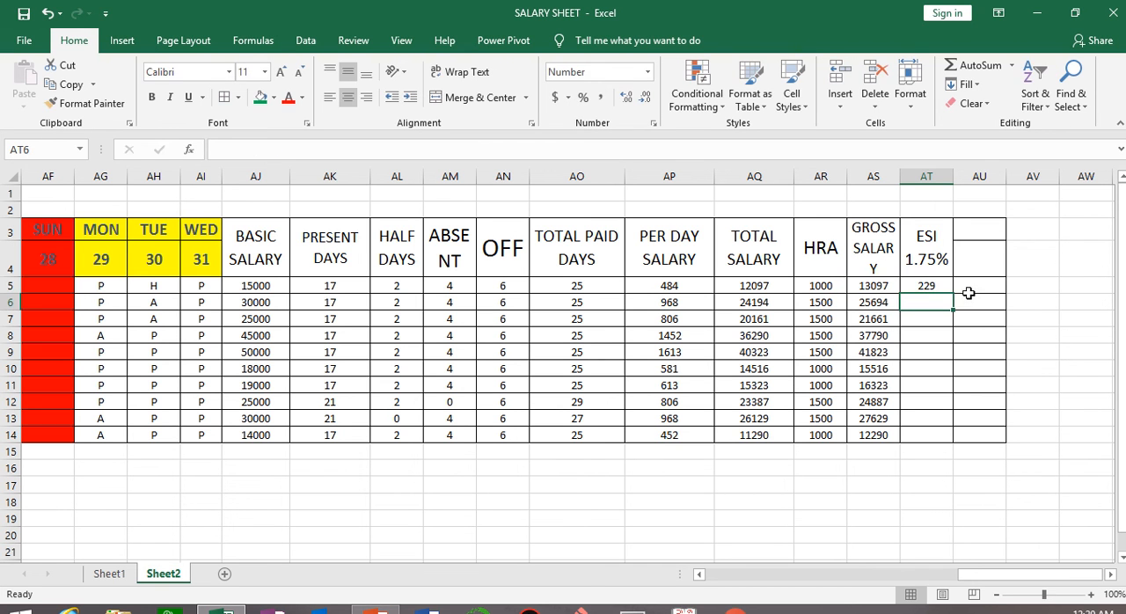
double_click(950, 295)
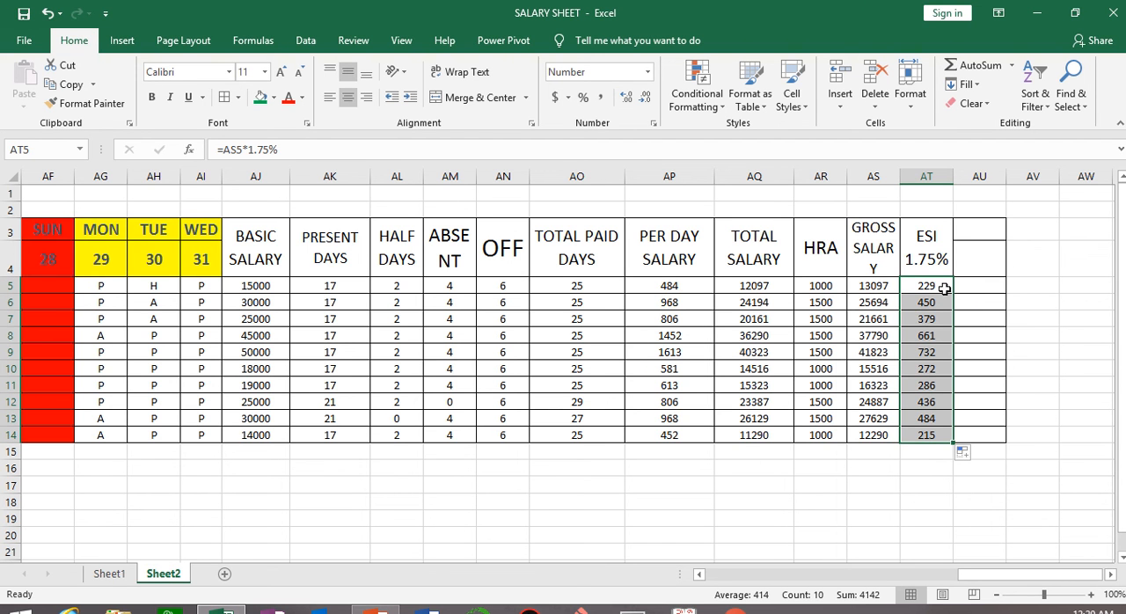
left_click(883, 287)
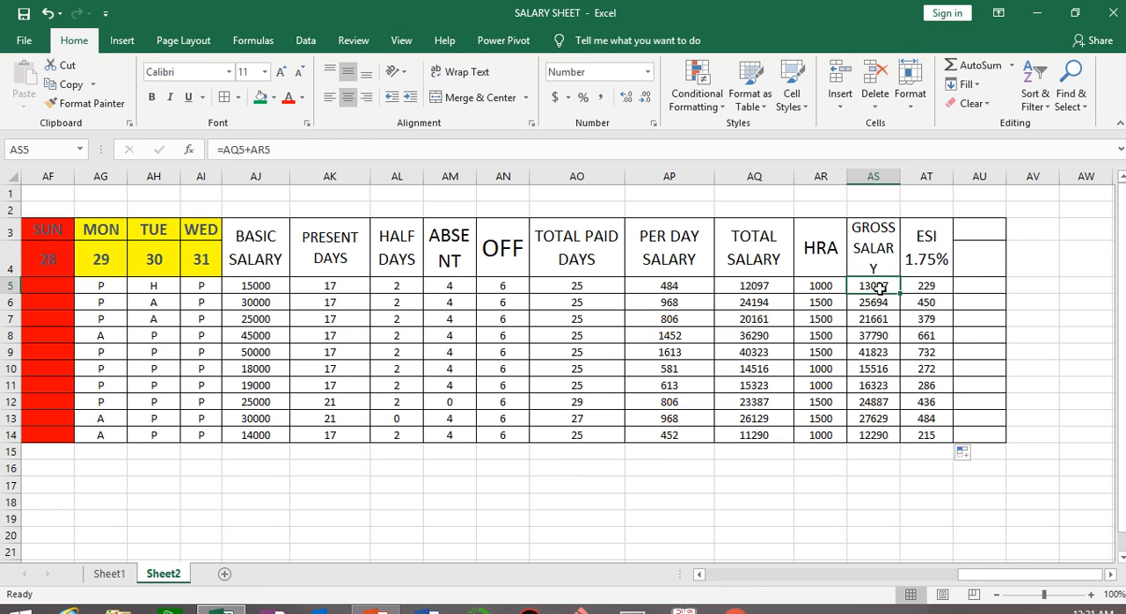
Merge and centre AU3:AU4 and enter the heading IN HAND SALARY.
left_click_drag(996, 231, 993, 264)
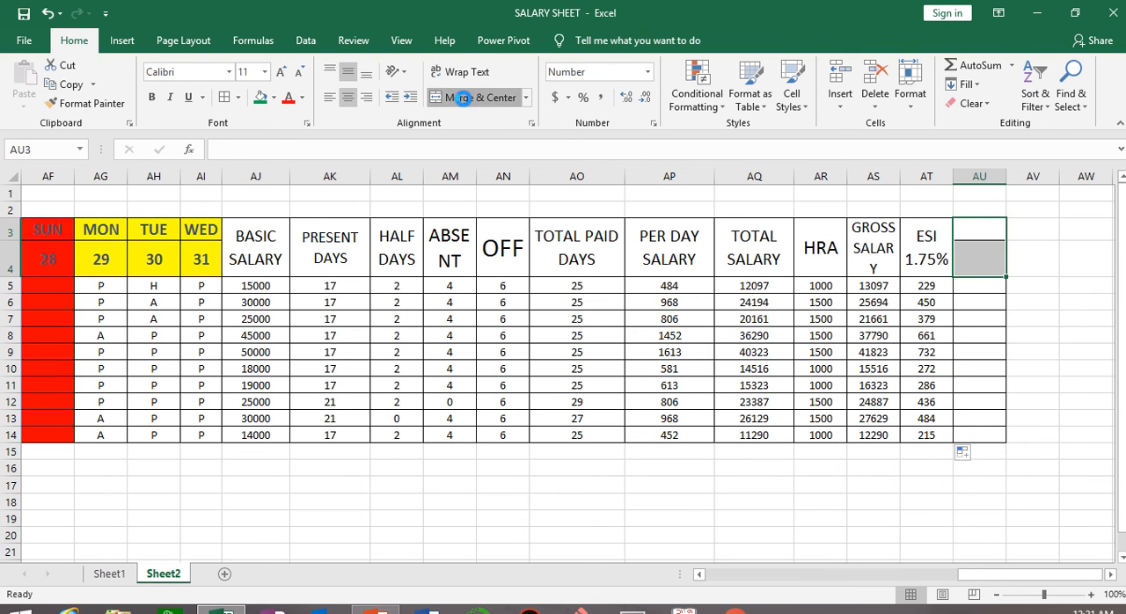
left_click(466, 97)
type("IN")
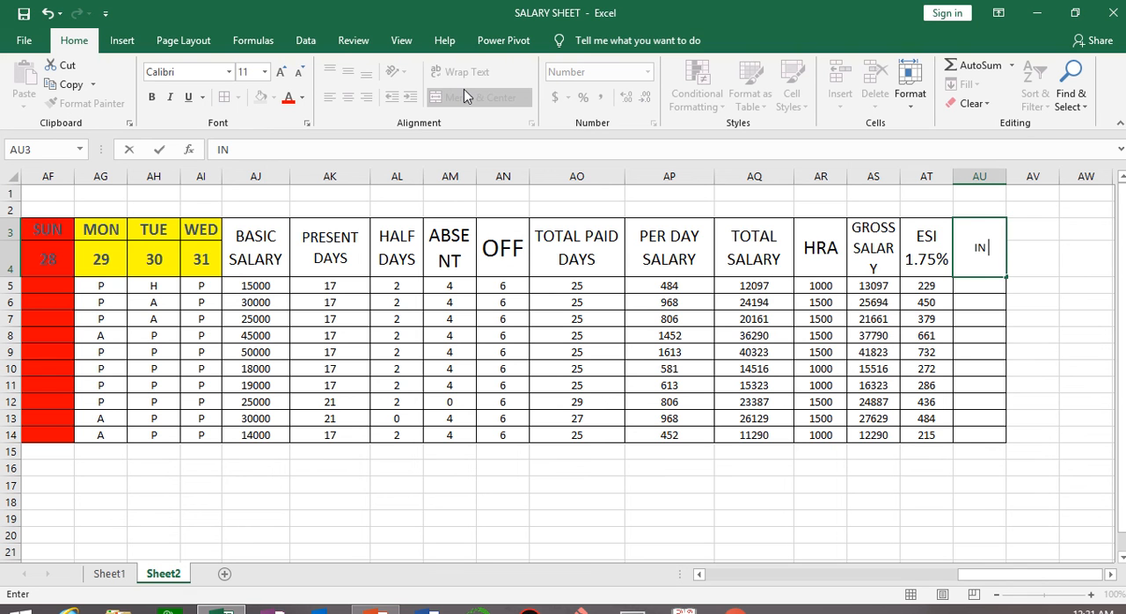
type(" HAND SALARY")
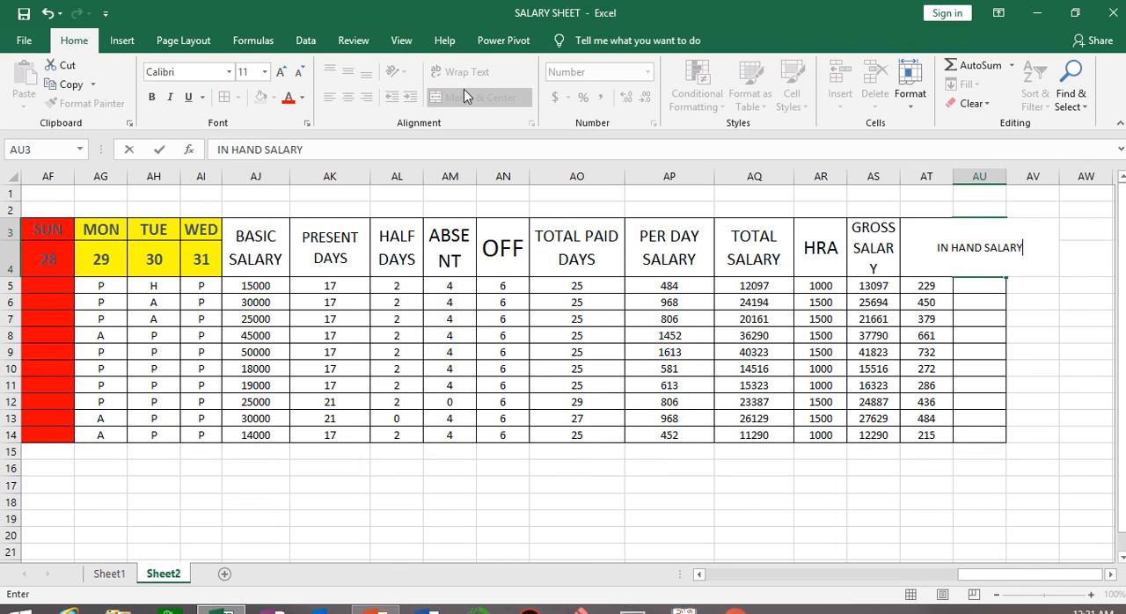
left_click(783, 500)
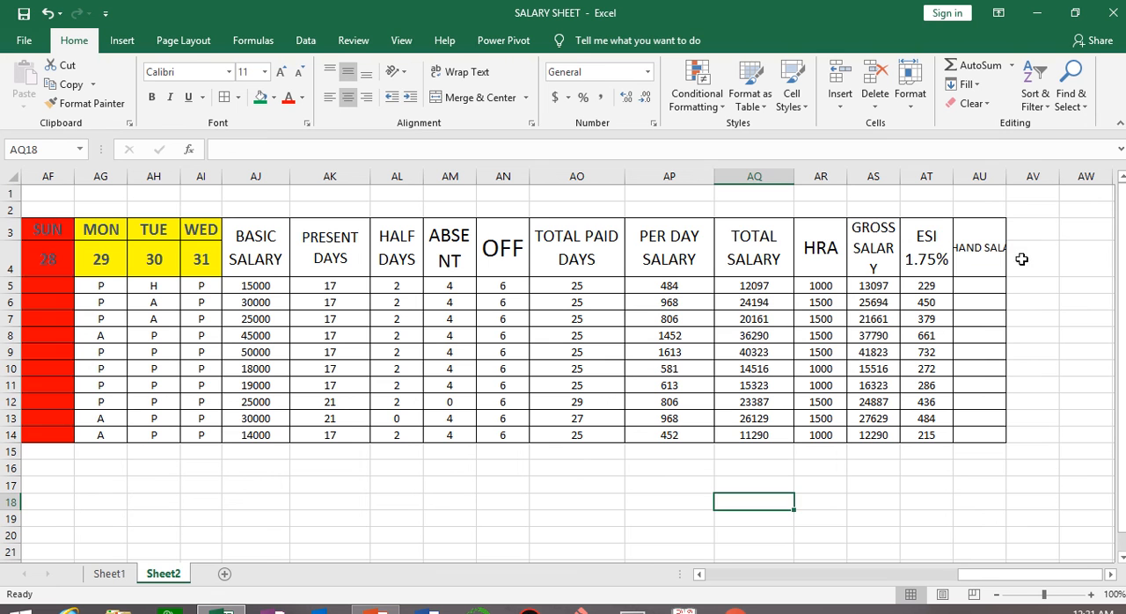
Wrap the IN HAND SALARY heading's text within AU3 and set its font size to 12.
left_click(967, 241)
left_click(460, 71)
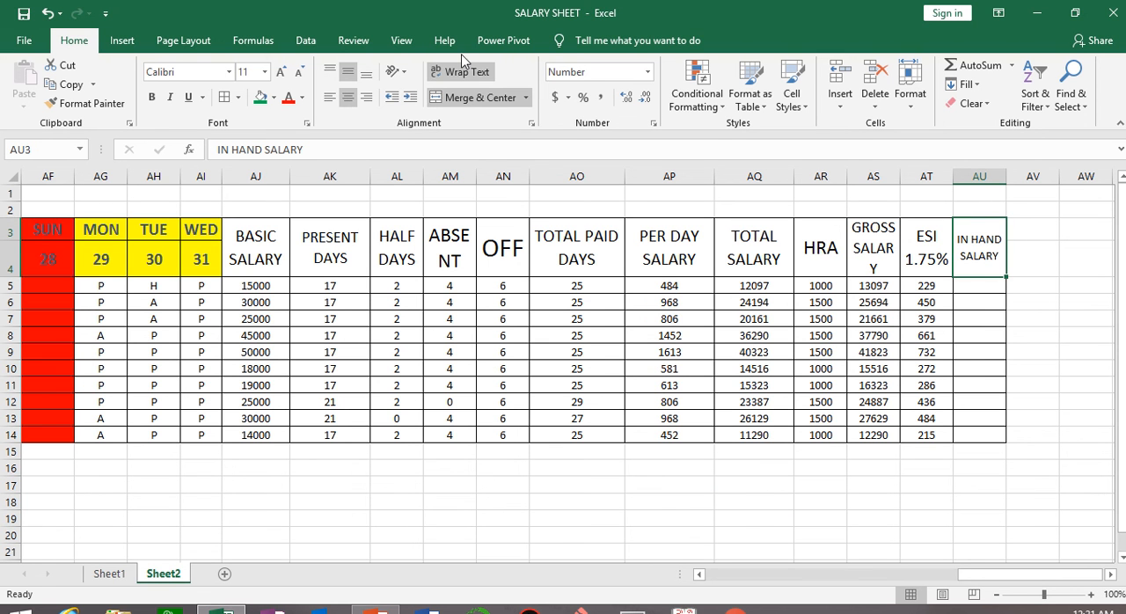
left_click(283, 74)
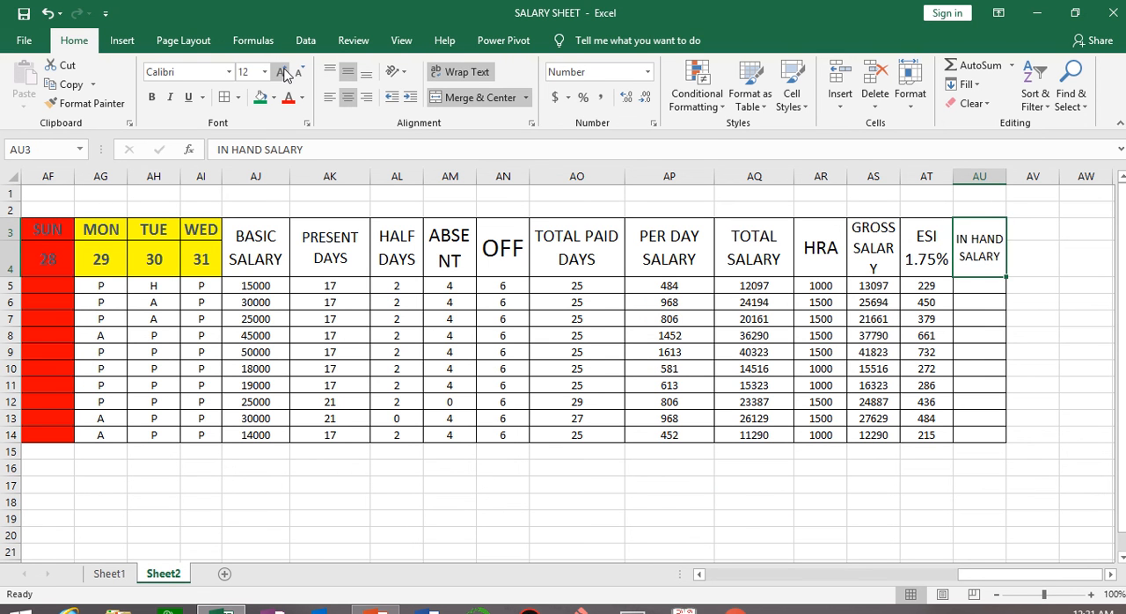
left_click(283, 74)
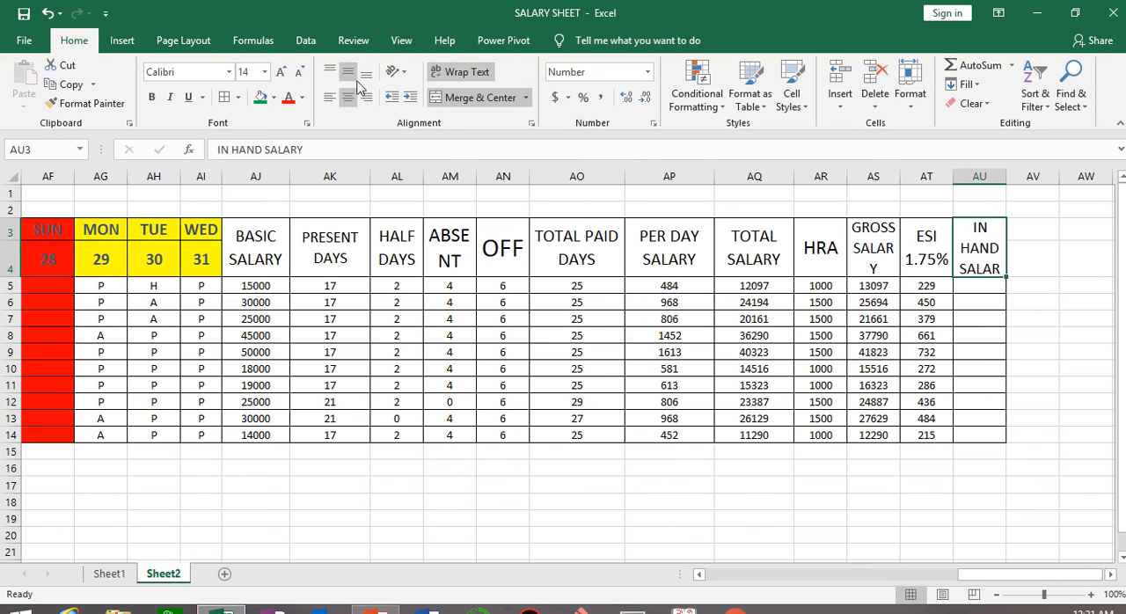
left_click(299, 73)
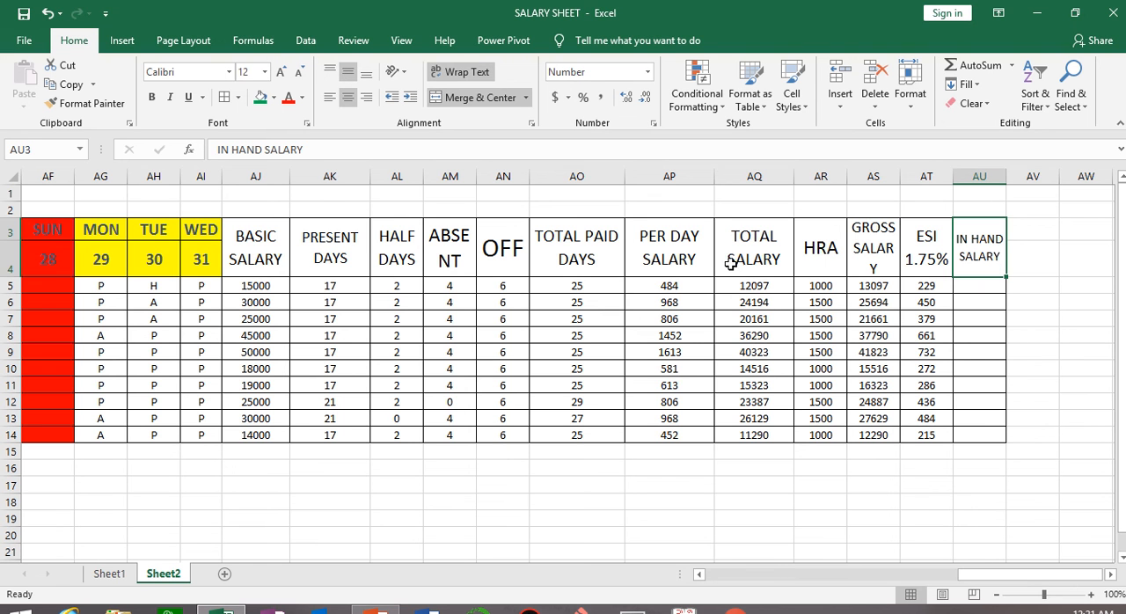
Enter the in-hand salary formula =AS5-AT5 in AU5 and fill it down to AU14.
left_click(985, 291)
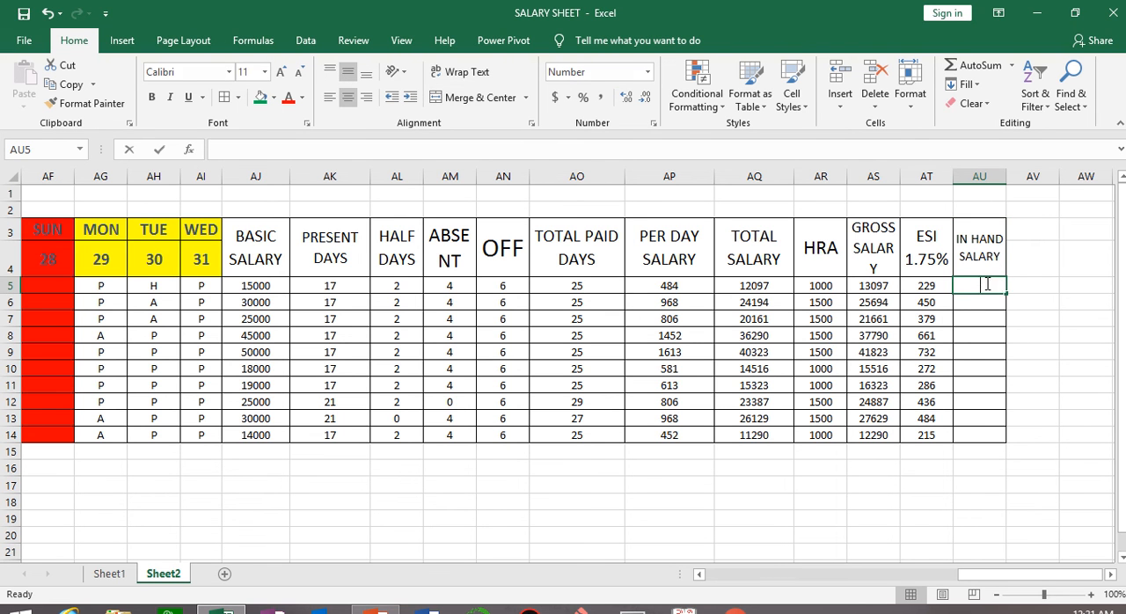
type("=")
left_click(879, 286)
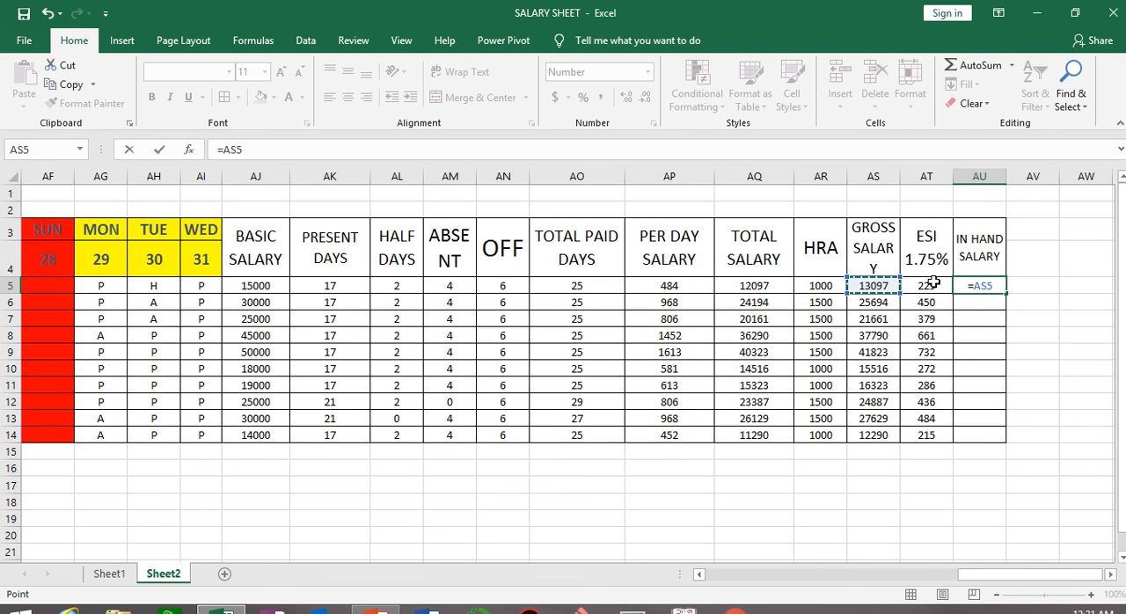
type("-")
left_click(933, 283)
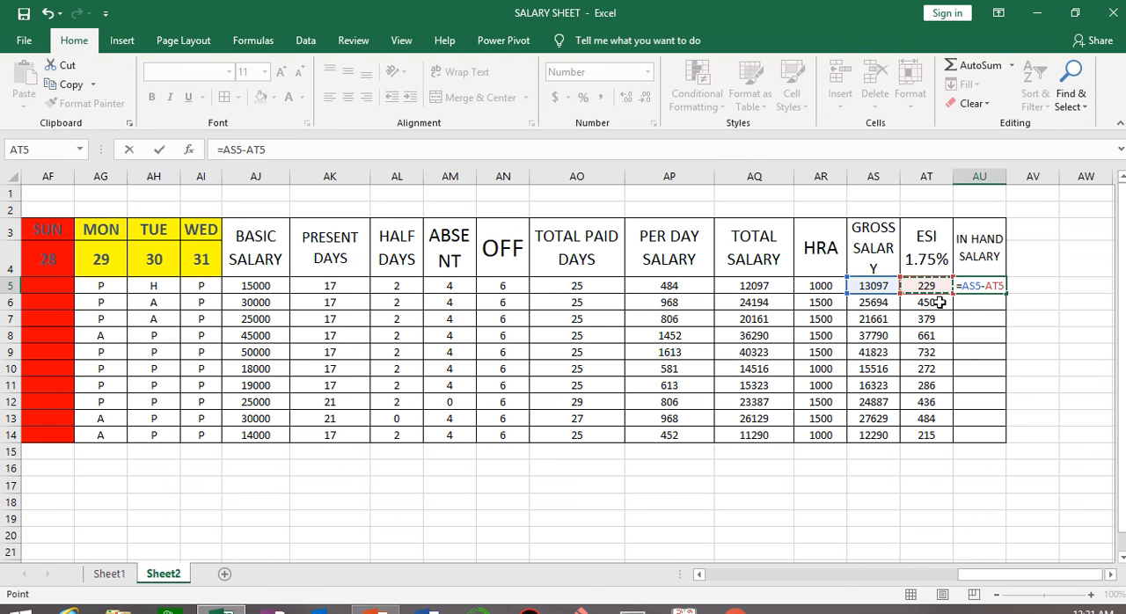
key("Return")
left_click(986, 285)
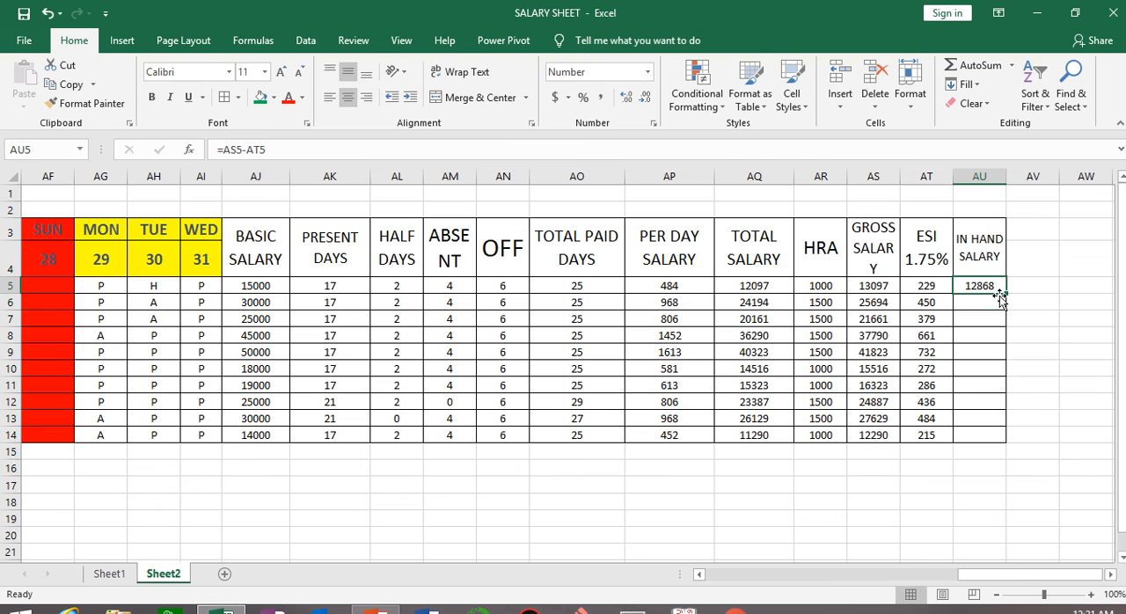
left_click_drag(1003, 296, 1002, 440)
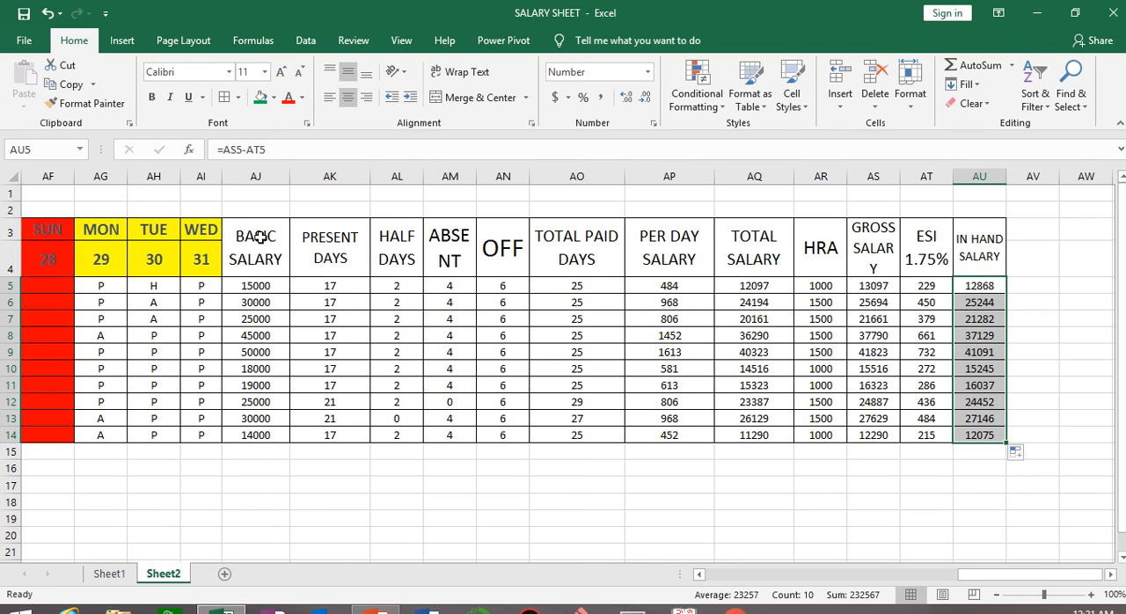
Fill the salary section headings from BASIC SALARY to IN HAND SALARY (AJ3:AU4) with standard yellow.
left_click_drag(255, 236, 972, 261)
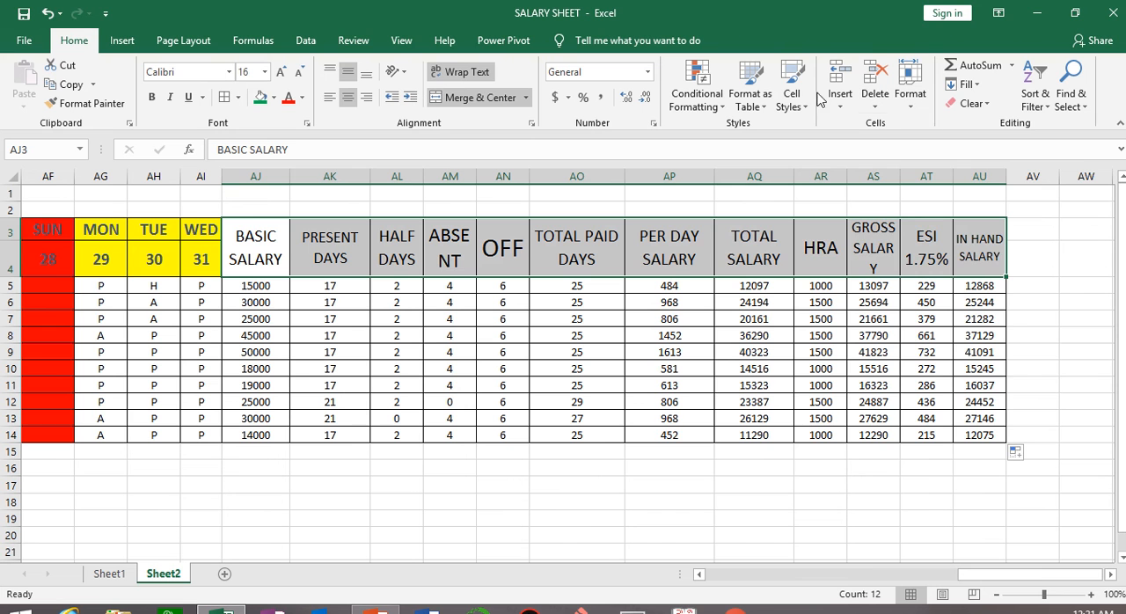
left_click(781, 104)
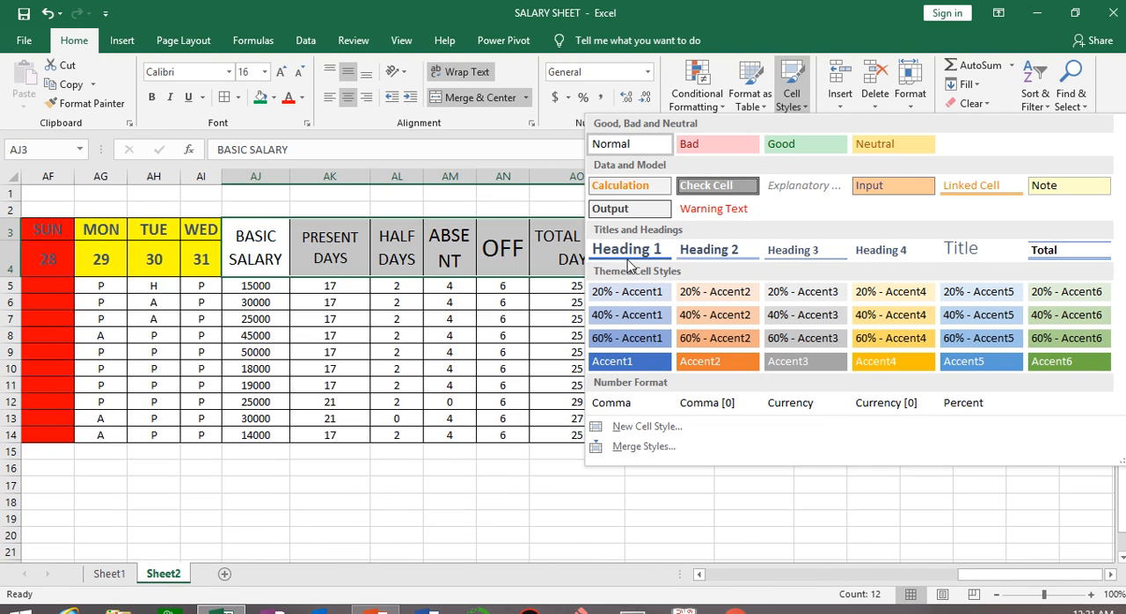
left_click(225, 98)
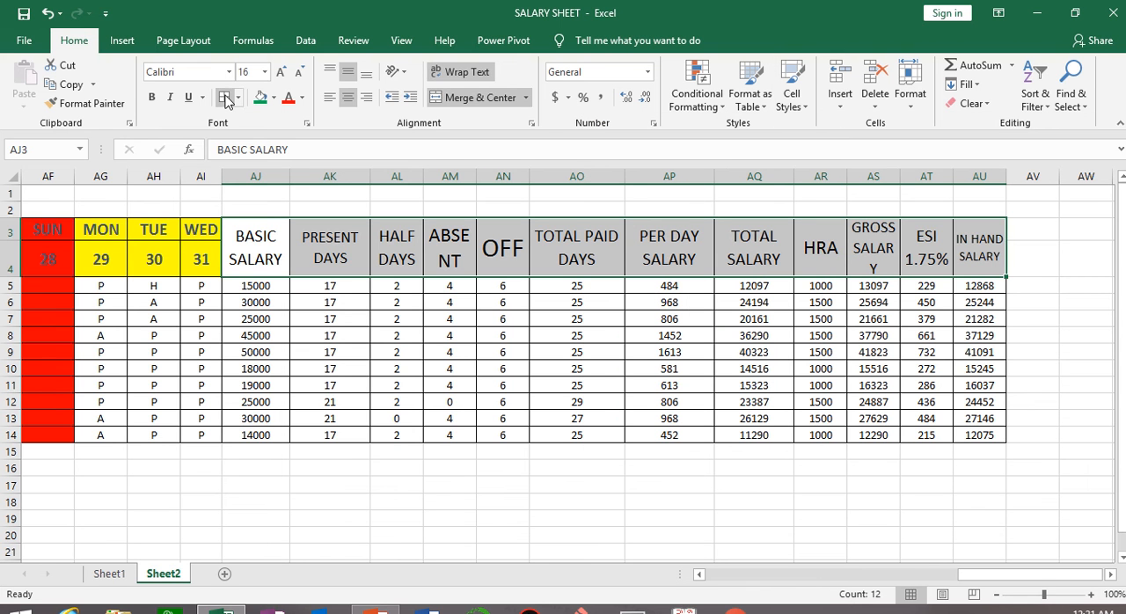
left_click(273, 99)
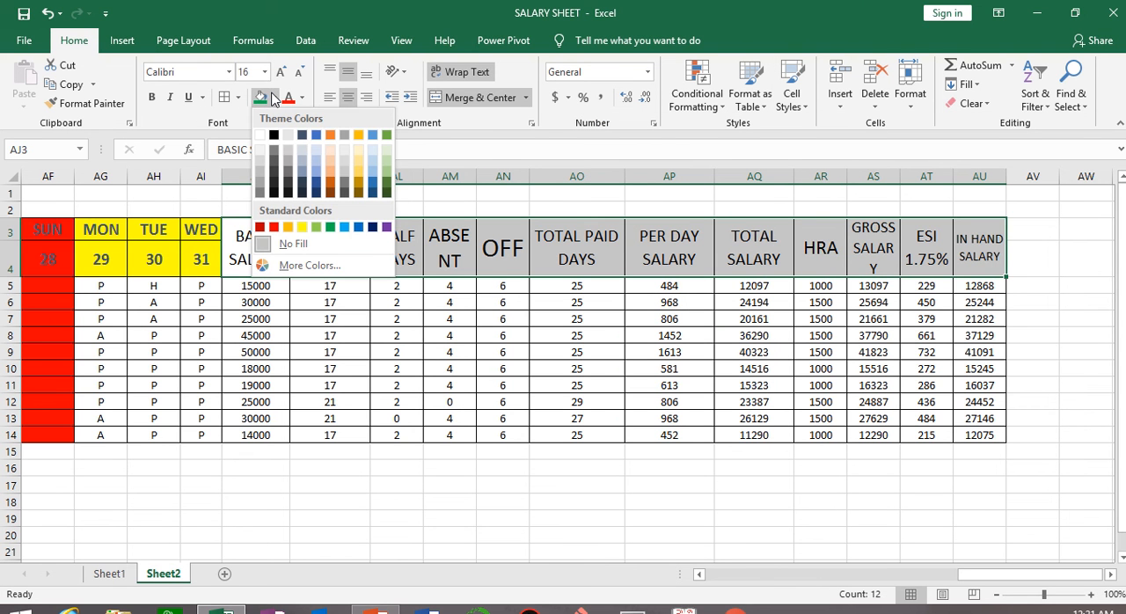
left_click(301, 227)
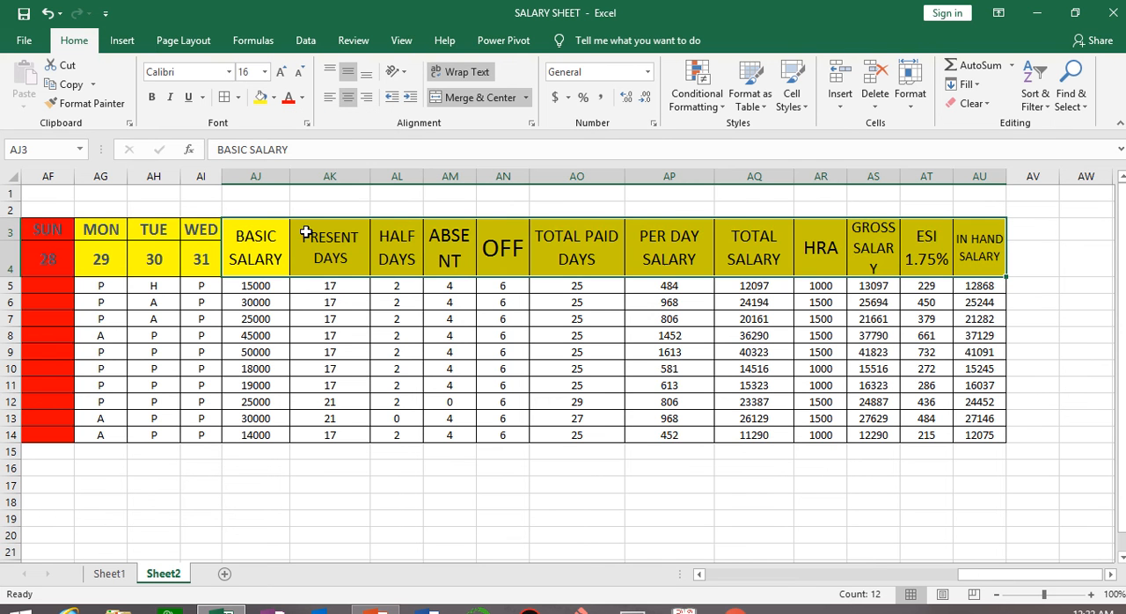
left_click(583, 515)
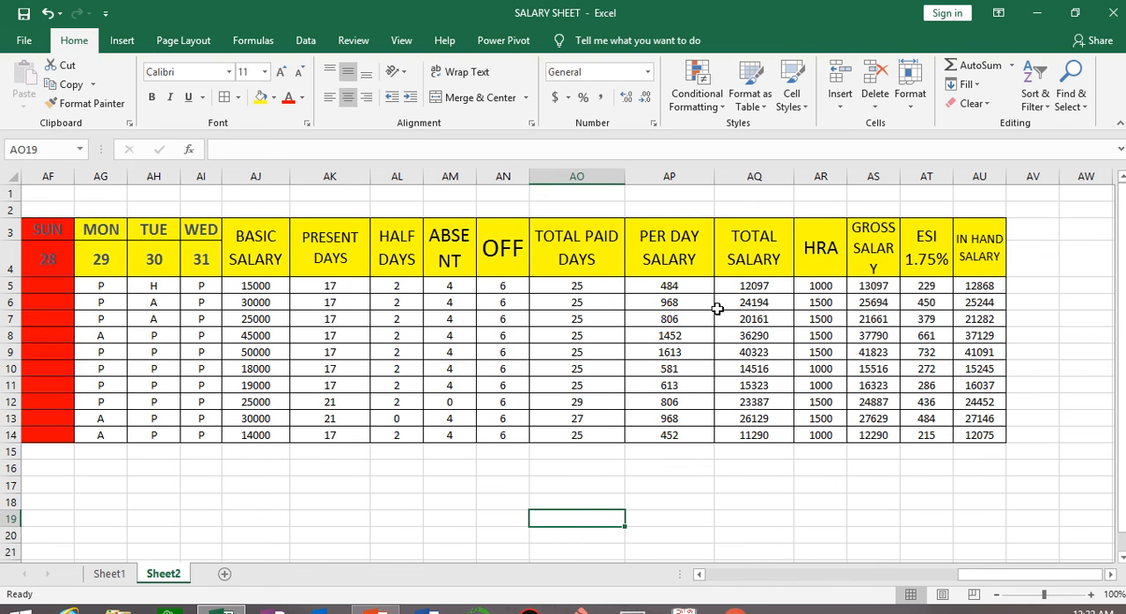
left_click_drag(322, 288, 971, 433)
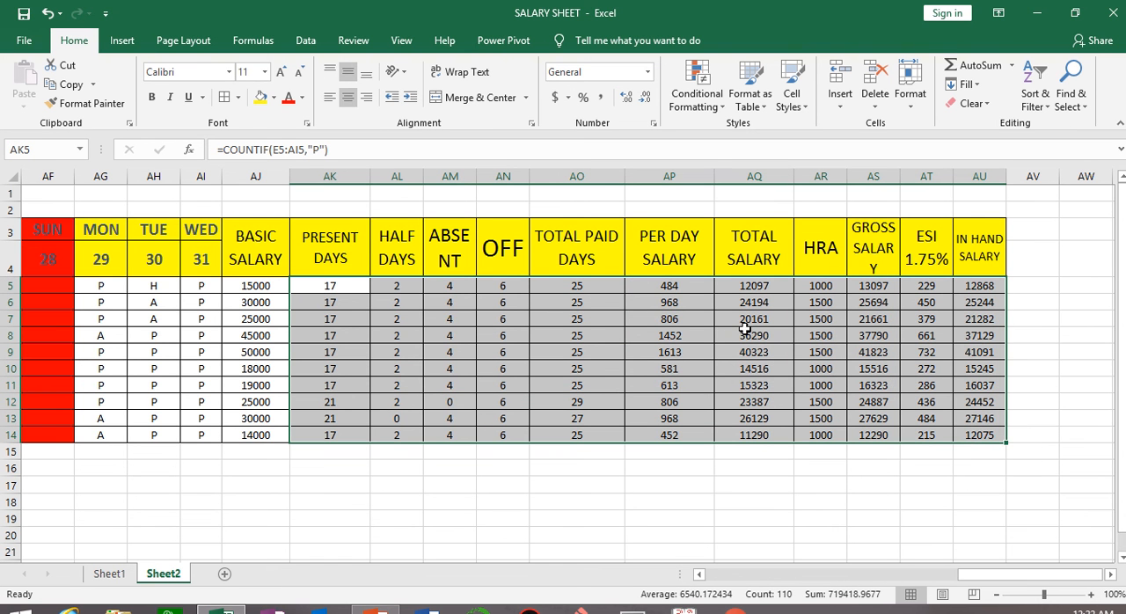
mouse_move(646, 4)
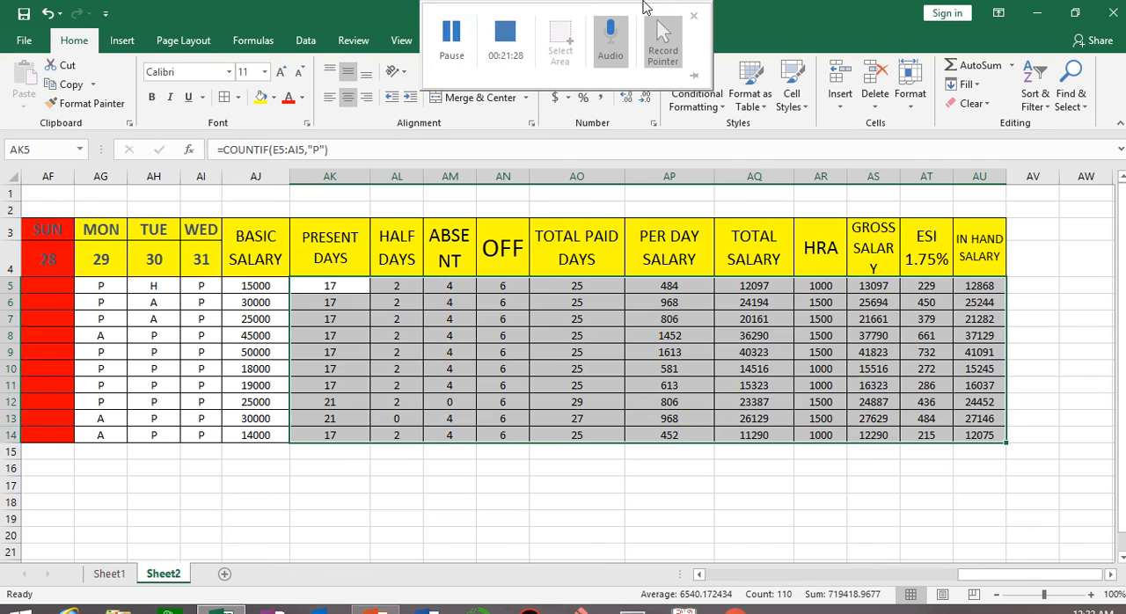
left_click(448, 29)
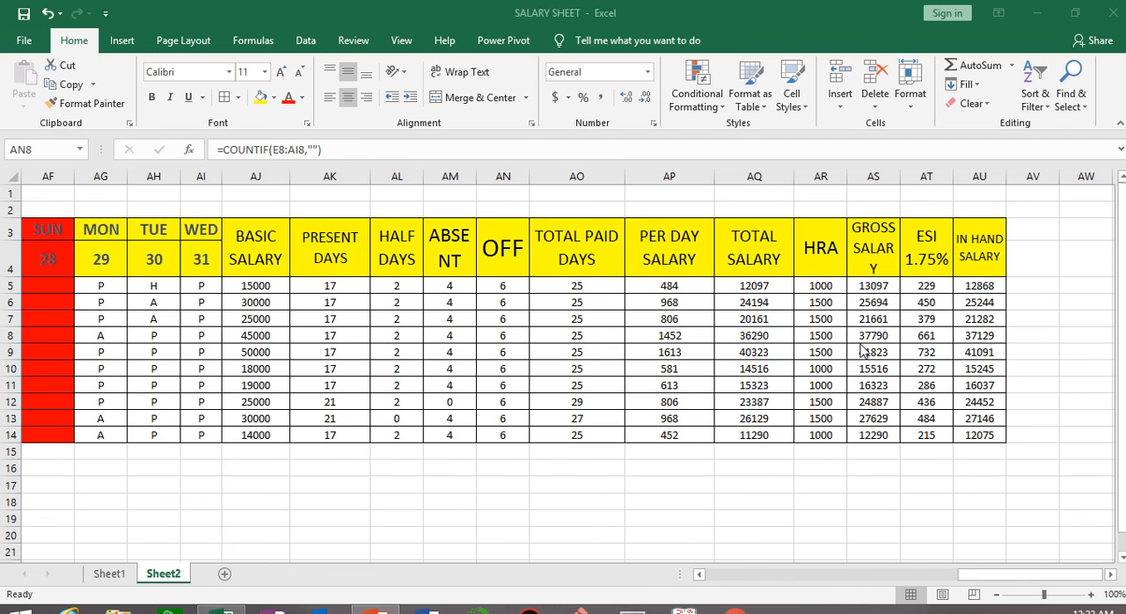